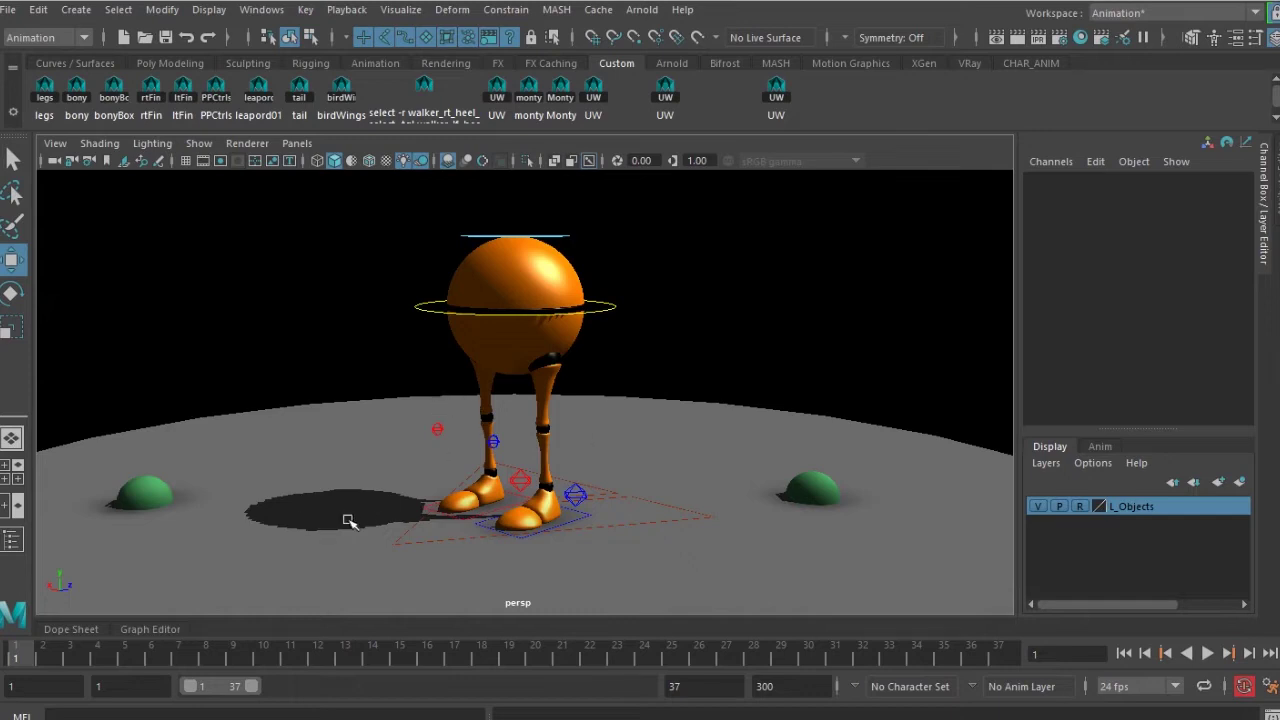
Step: Switch the perspective view to default lighting and back to using all lights
{"action": "mouse_move", "coordinate": [402, 500]}
{"action": "left_mouse_down", "text": "alt"}
{"action": "mouse_move", "coordinate": [446, 520]}
{"action": "mouse_move", "coordinate": [391, 490]}
{"action": "left_mouse_up", "text": "alt"}
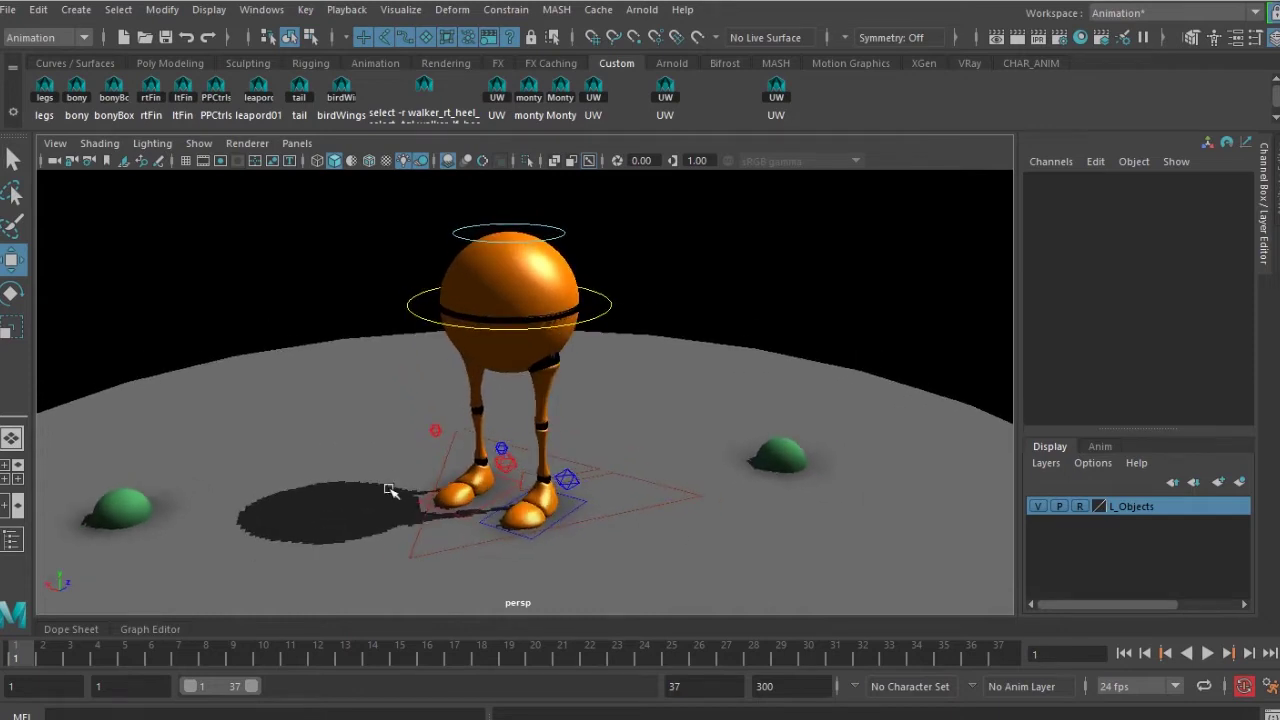
{"action": "left_click", "coordinate": [152, 143]}
{"action": "left_click", "coordinate": [165, 172]}
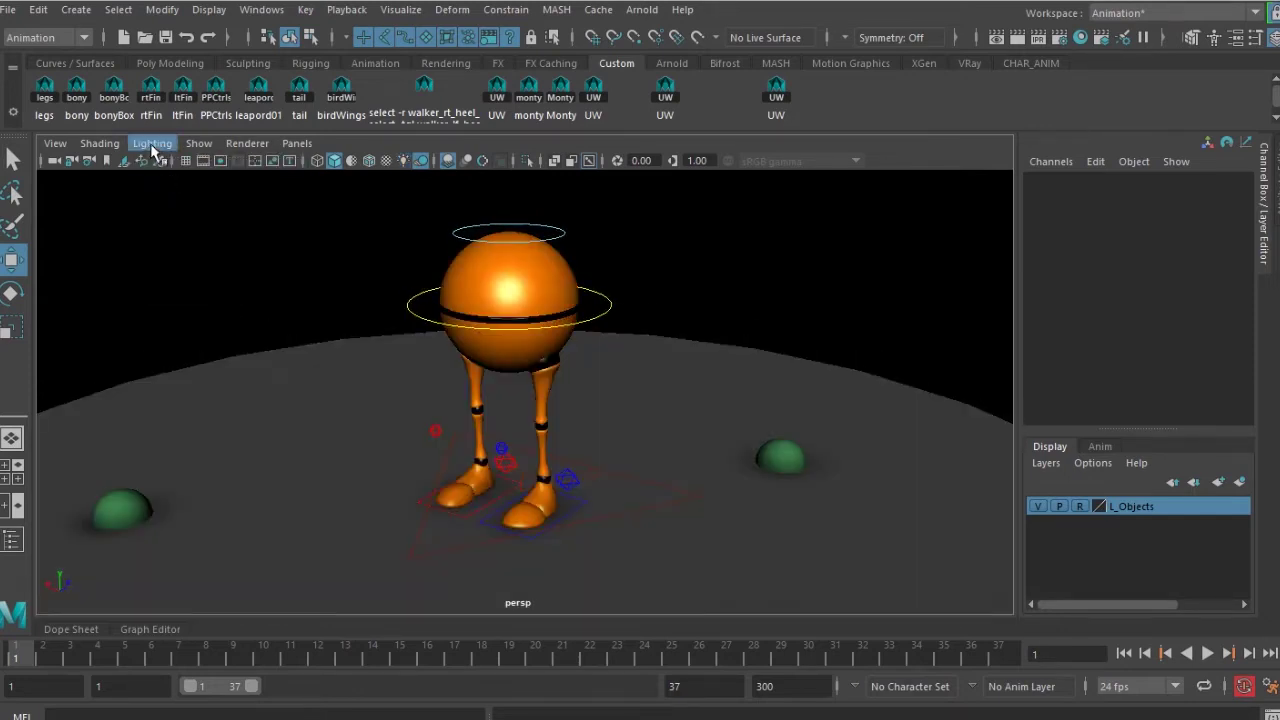
{"action": "left_click", "coordinate": [152, 145]}
{"action": "left_click", "coordinate": [160, 195]}
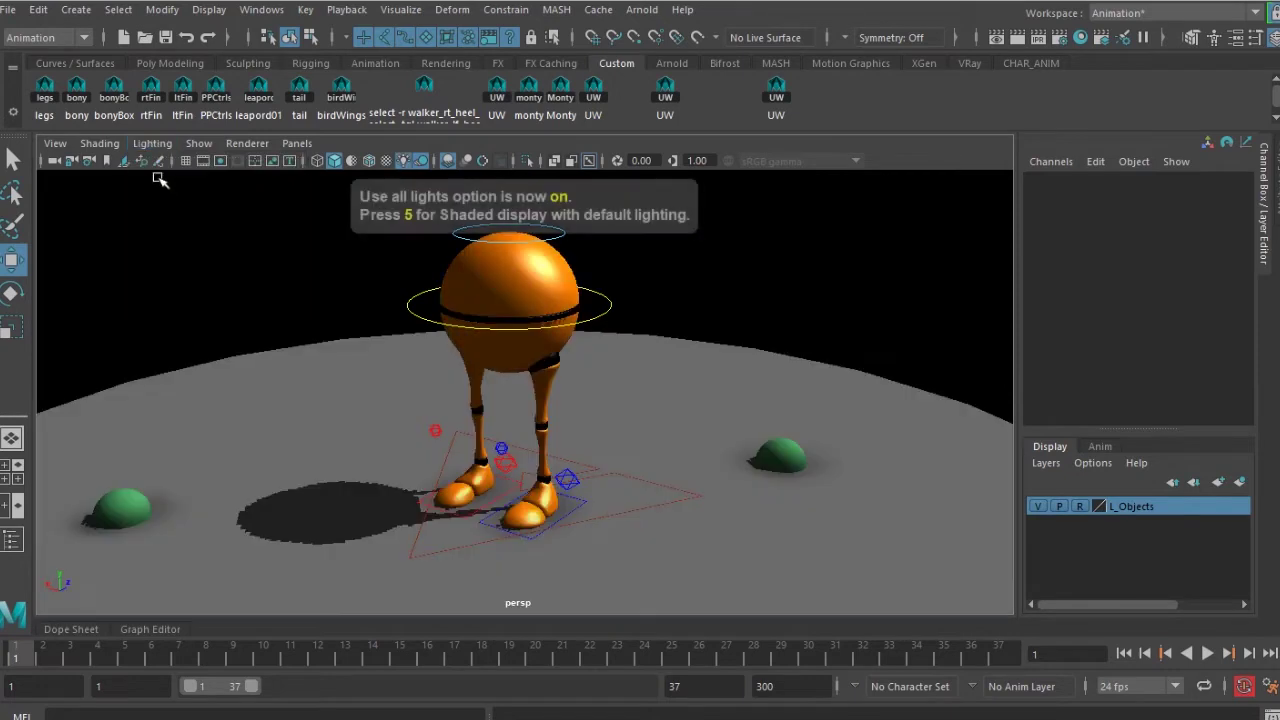
Step: Turn the viewport shadows off and back on
{"action": "left_click", "coordinate": [152, 143]}
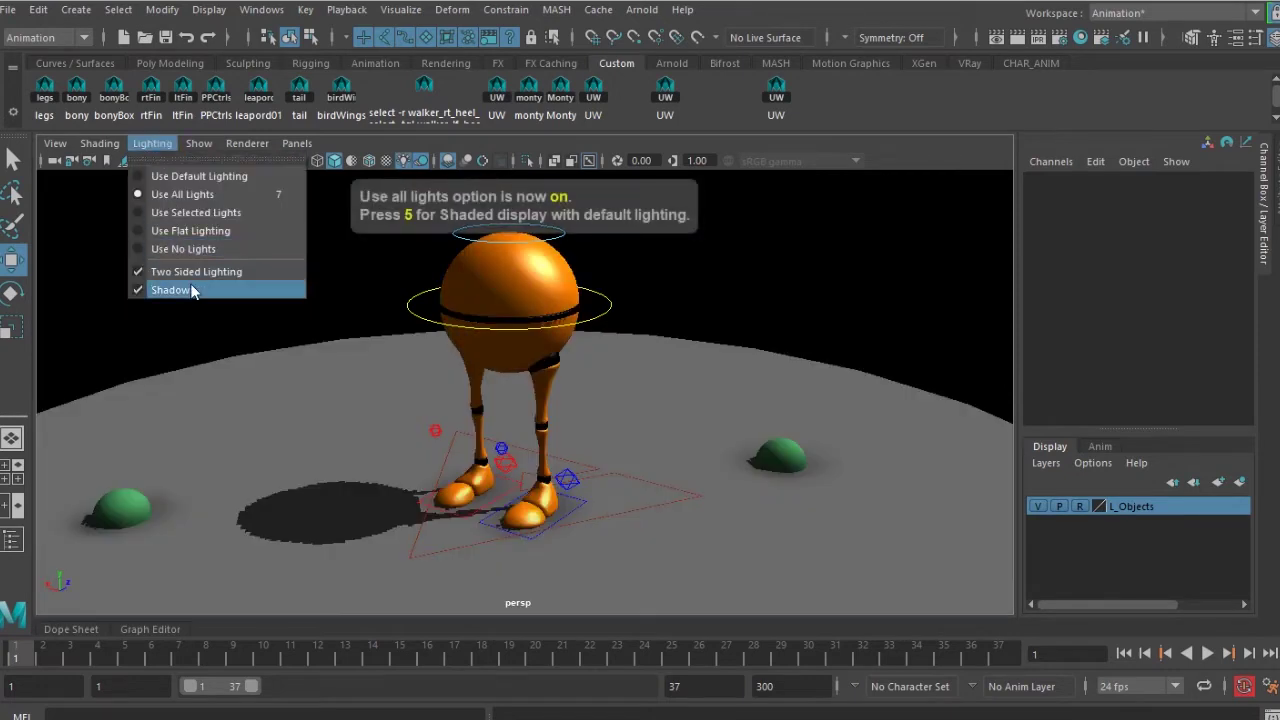
{"action": "left_click", "coordinate": [190, 290]}
{"action": "left_click", "coordinate": [152, 143]}
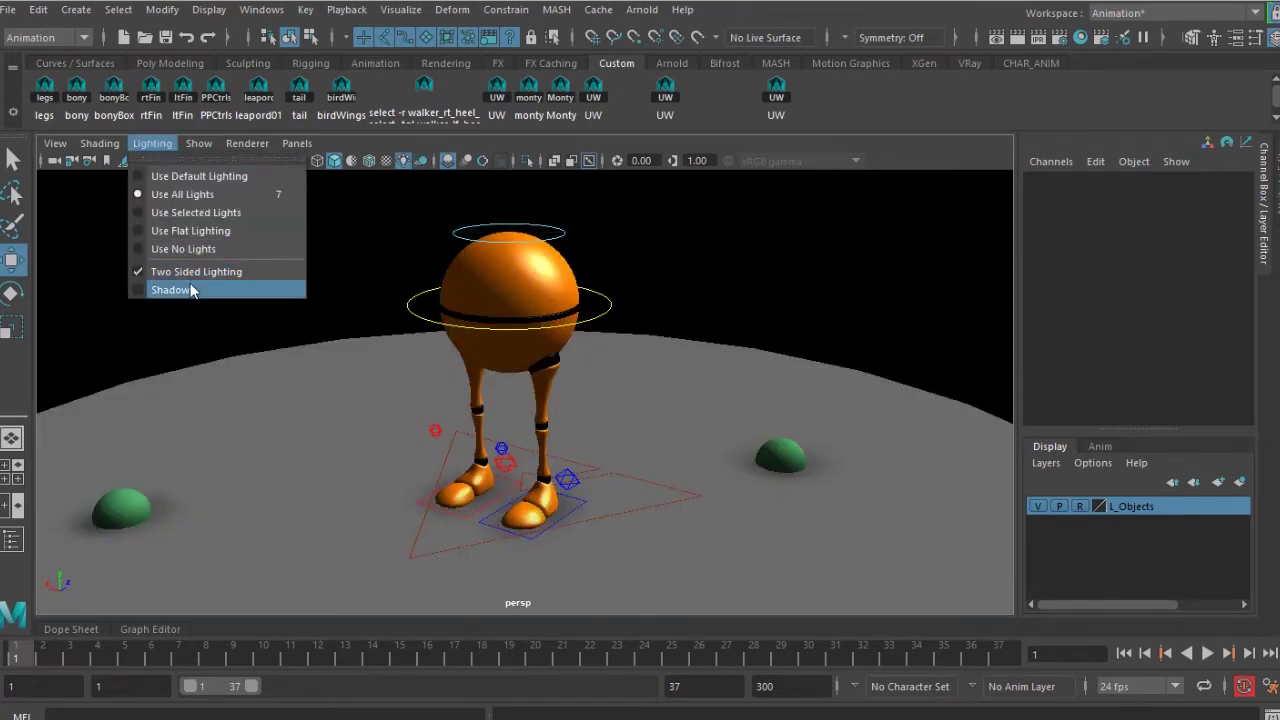
{"action": "left_click", "coordinate": [190, 290]}
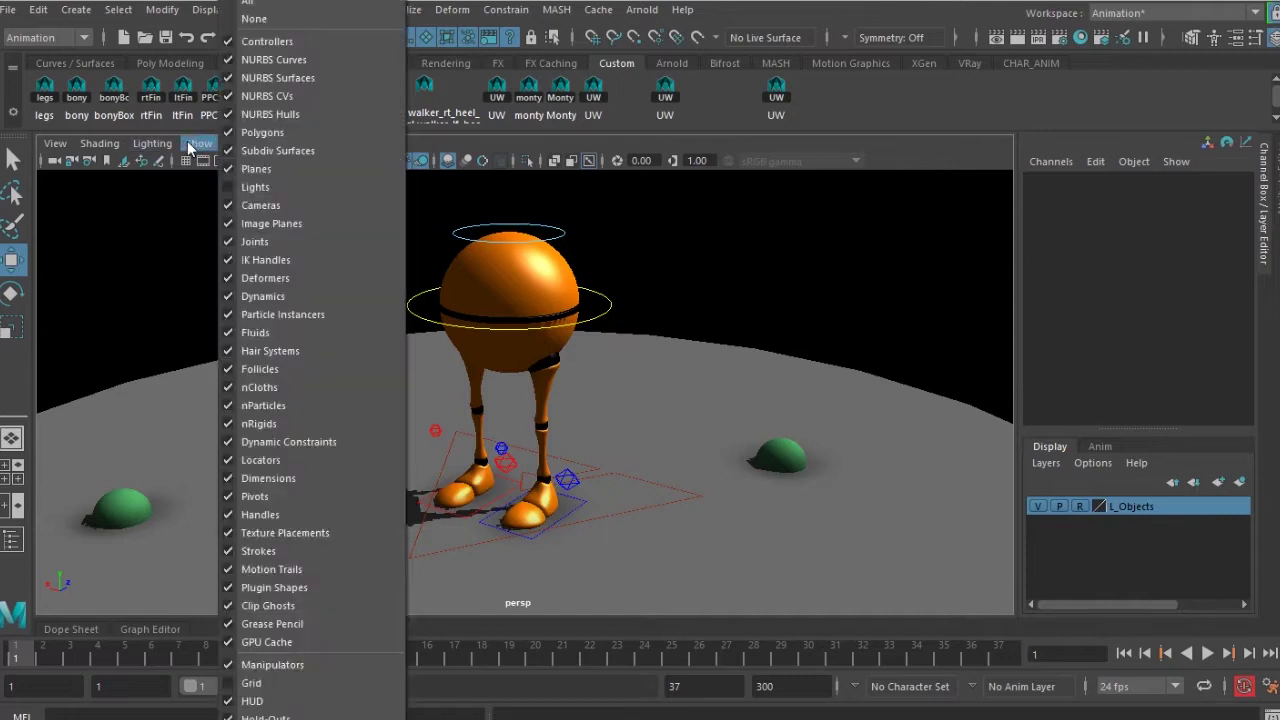
Step: Show lights in the viewport and move the directional light beside the character to about X -3.534, Y 1.959
{"action": "left_click", "coordinate": [196, 144]}
{"action": "left_click", "coordinate": [262, 188]}
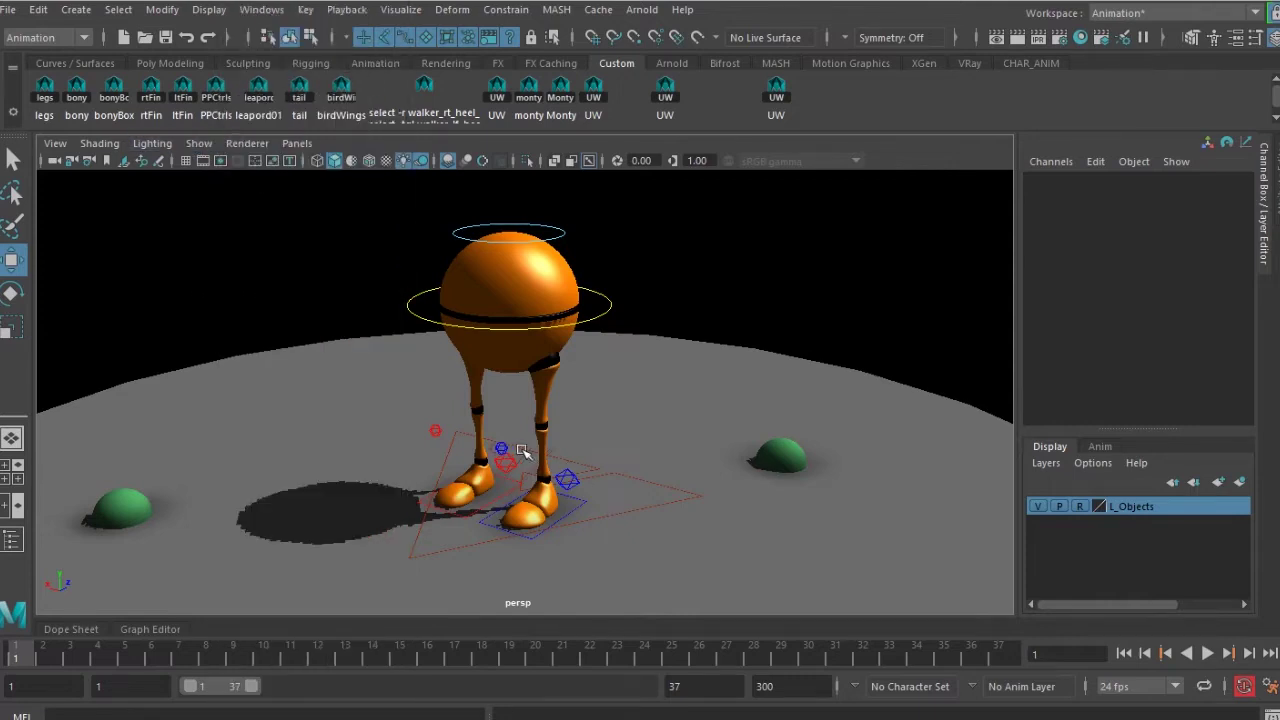
{"action": "left_click", "coordinate": [525, 452]}
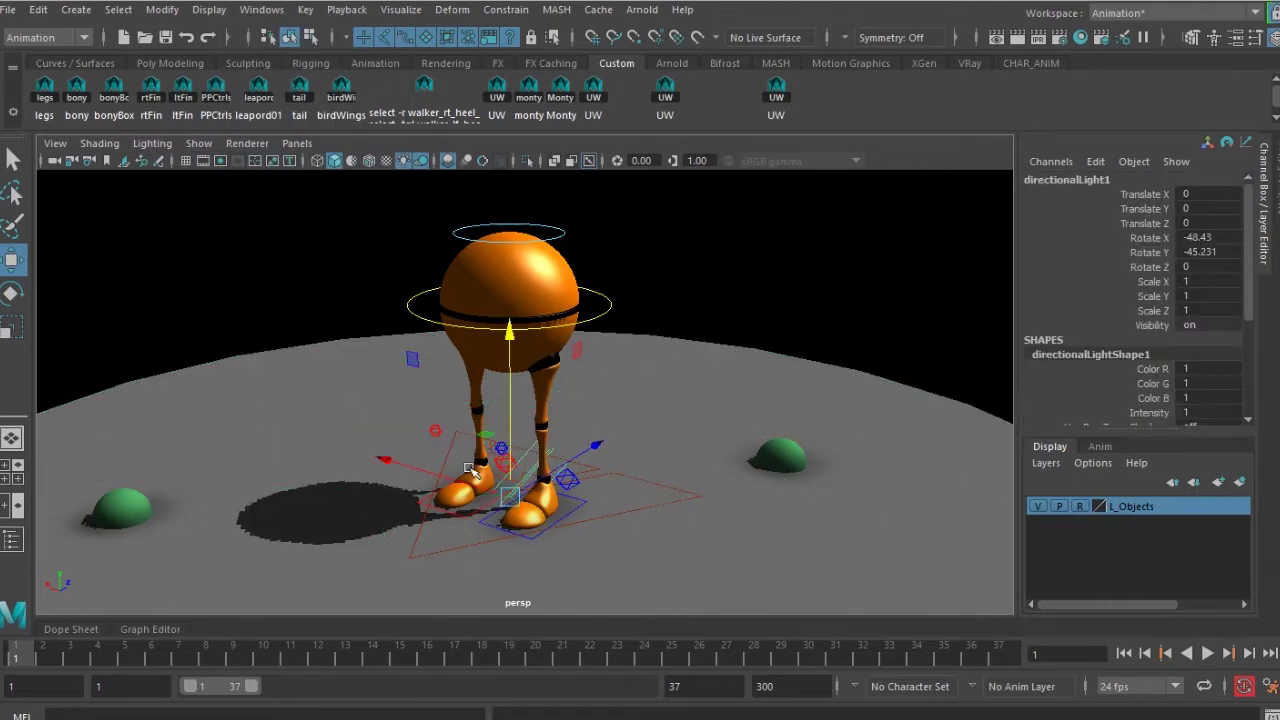
{"action": "left_click_drag", "start_coordinate": [463, 481], "coordinate": [676, 544]}
{"action": "left_click_drag", "start_coordinate": [736, 456], "coordinate": [760, 303]}
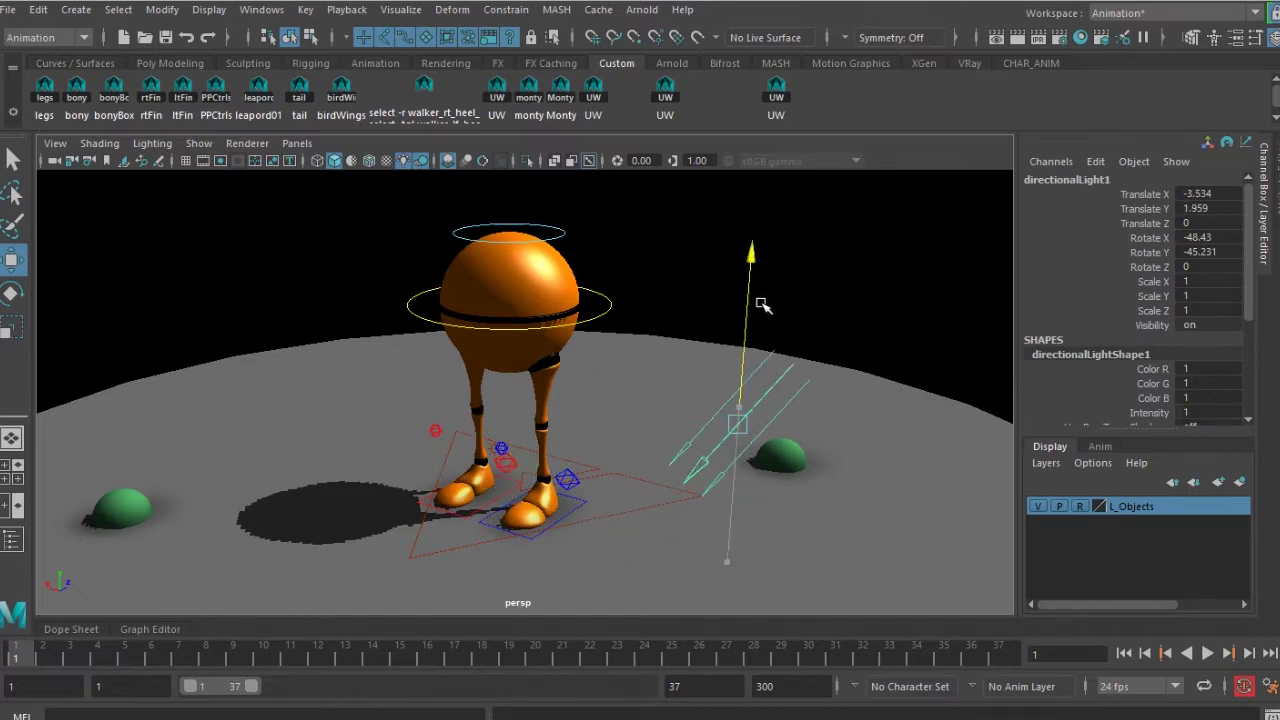
{"action": "left_click", "coordinate": [672, 288]}
Step: Move the ambient light away from the character to about X 6.065, Y 0.934, Z -0.395
{"action": "left_click_drag", "start_coordinate": [492, 518], "coordinate": [519, 484], "text": "alt"}
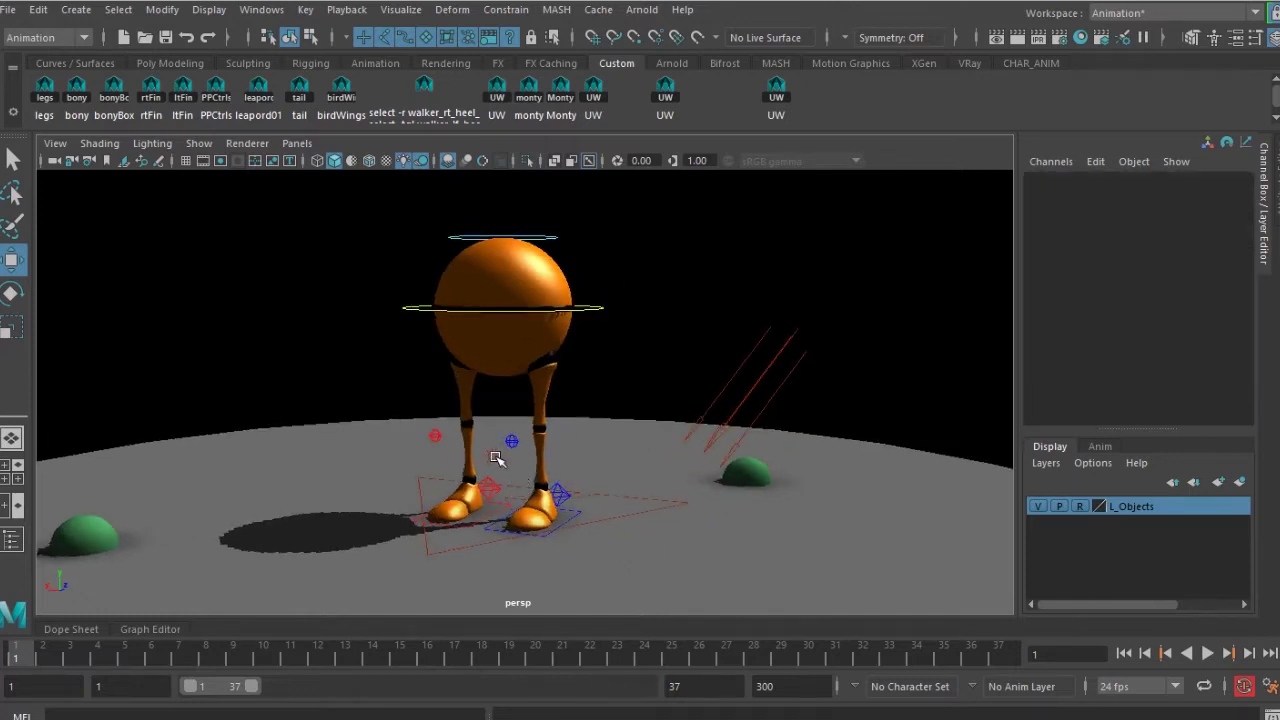
{"action": "left_click", "coordinate": [494, 457]}
{"action": "left_click_drag", "start_coordinate": [433, 449], "coordinate": [97, 385]}
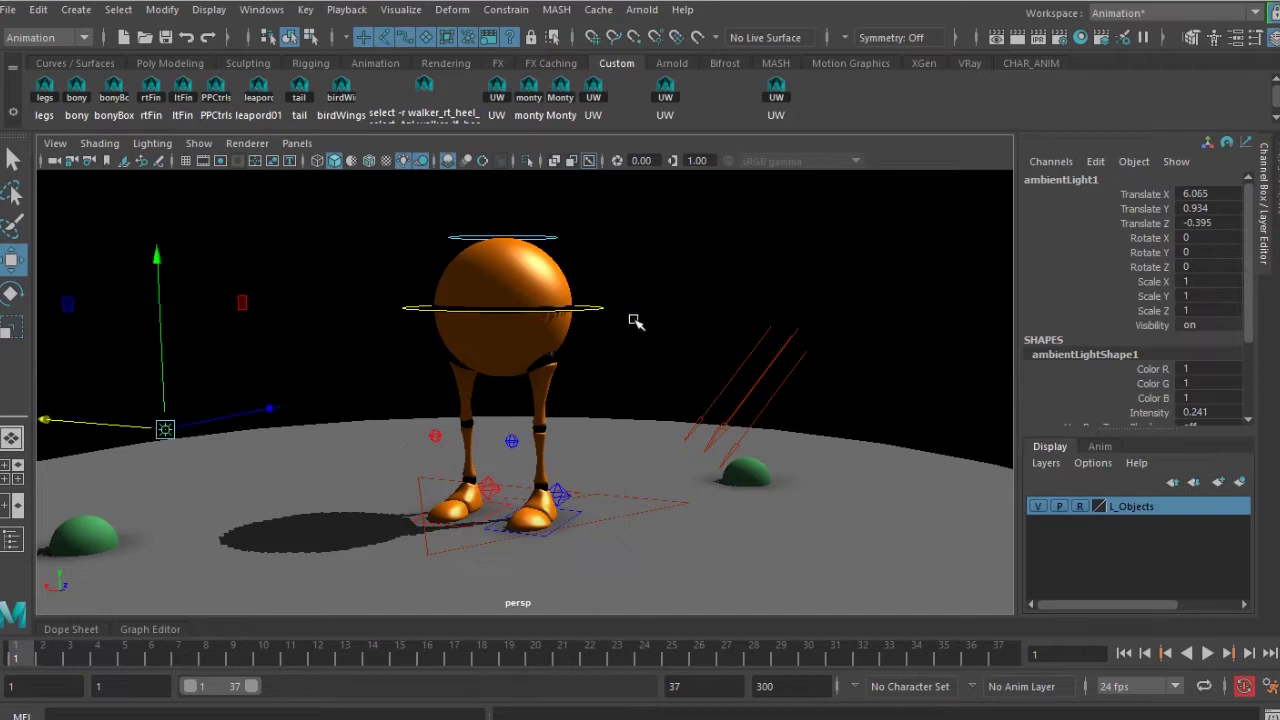
{"action": "left_click", "coordinate": [636, 322]}
Step: Hide the light objects in the perspective view
{"action": "left_click_drag", "start_coordinate": [592, 378], "coordinate": [608, 389], "text": "alt"}
{"action": "left_click", "coordinate": [200, 145]}
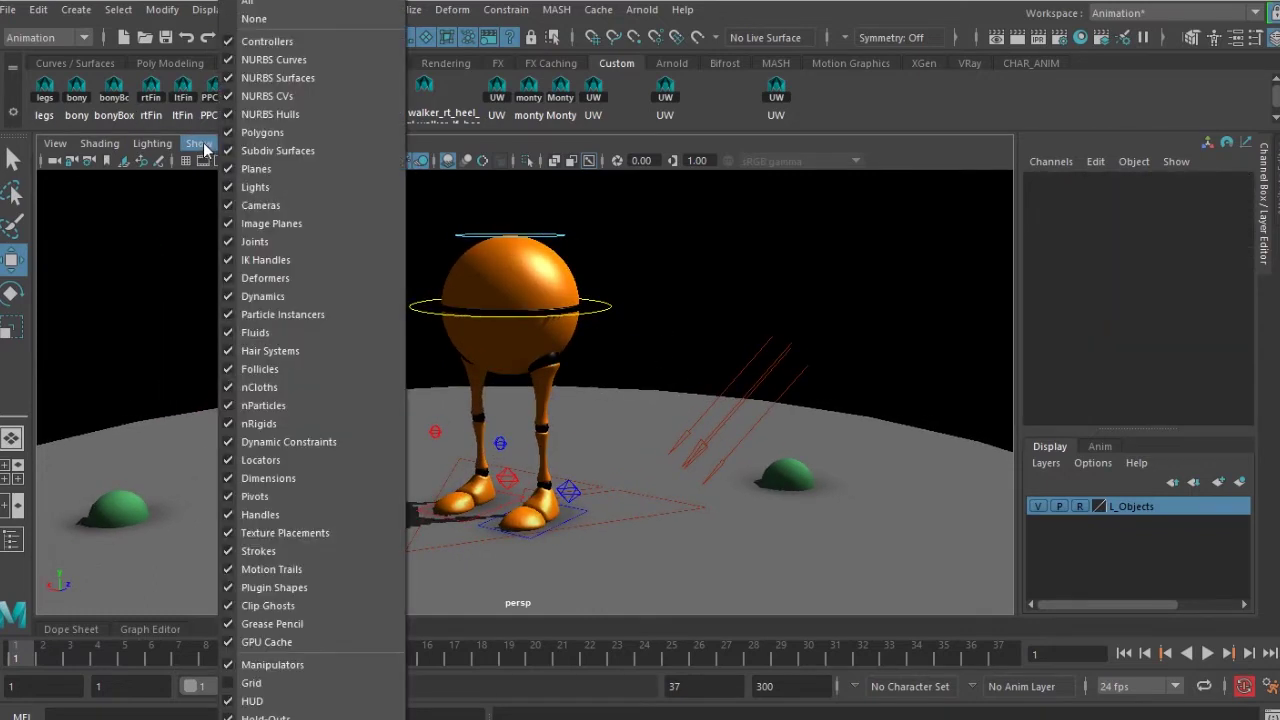
{"action": "left_click", "coordinate": [289, 189]}
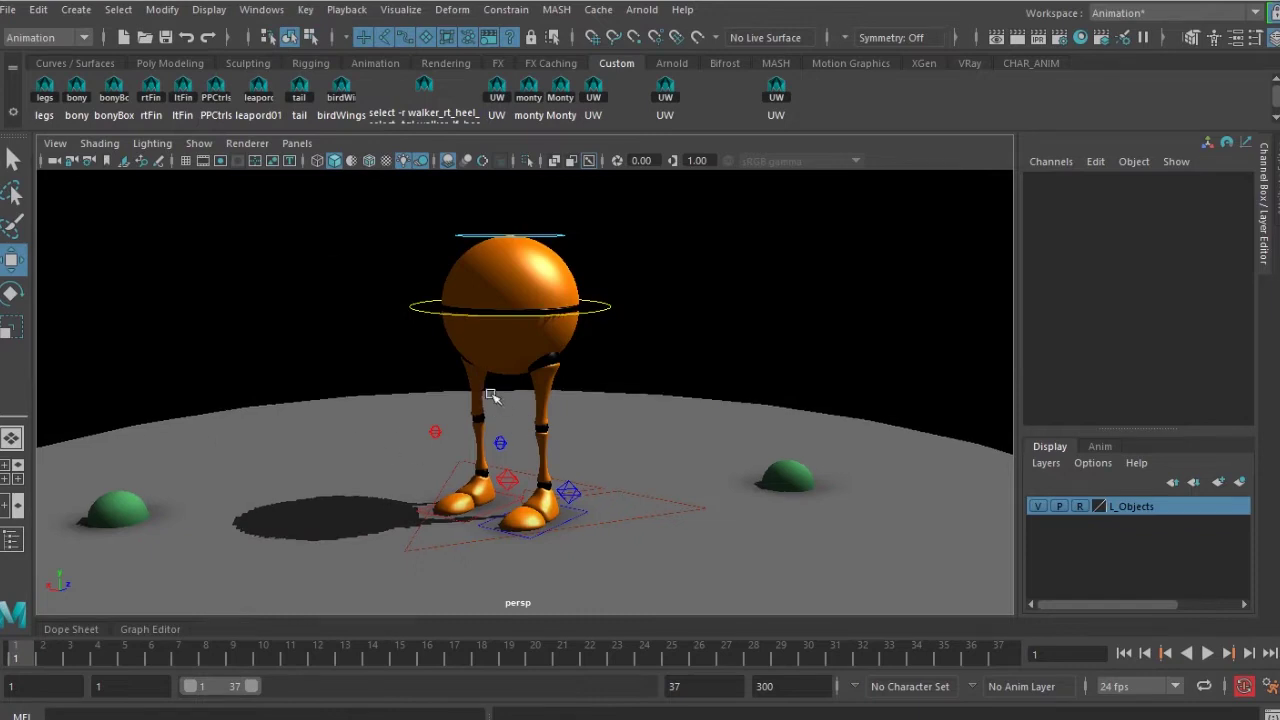
Step: Try the custom script that selects all of the walker's controls, clearing the selection and selecting them again
{"action": "left_click", "coordinate": [777, 90]}
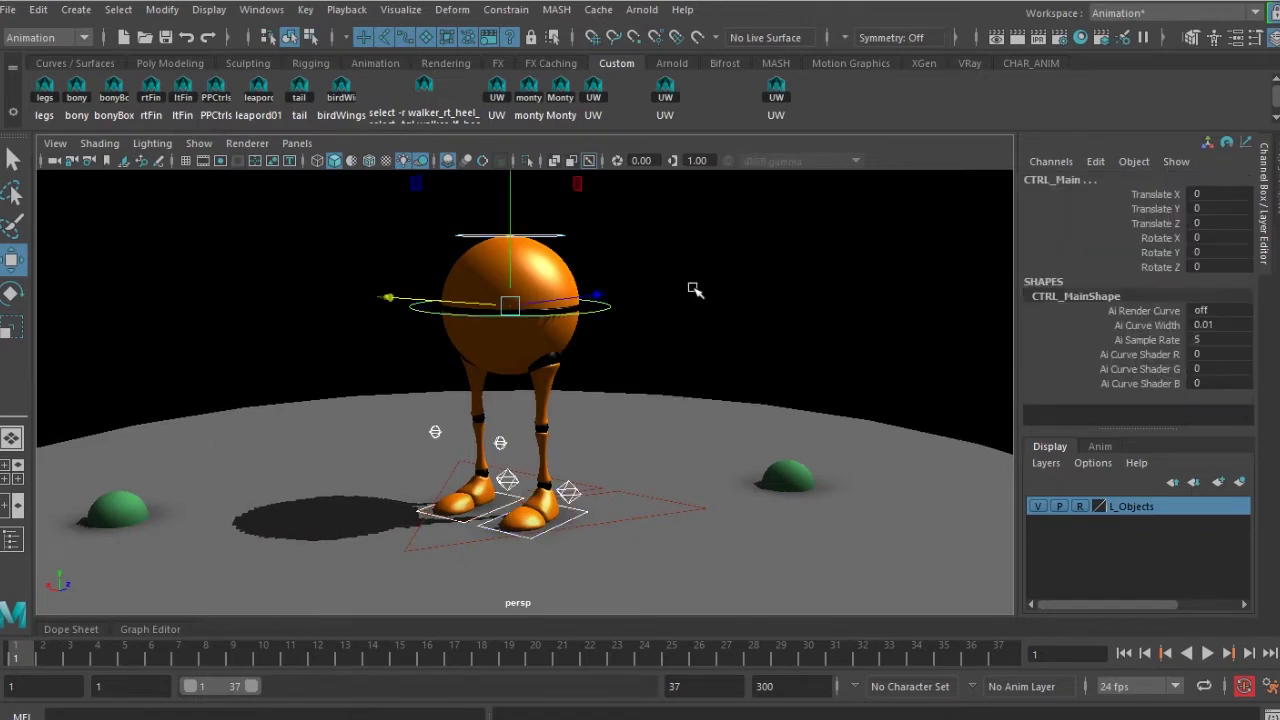
{"action": "left_click", "coordinate": [771, 271]}
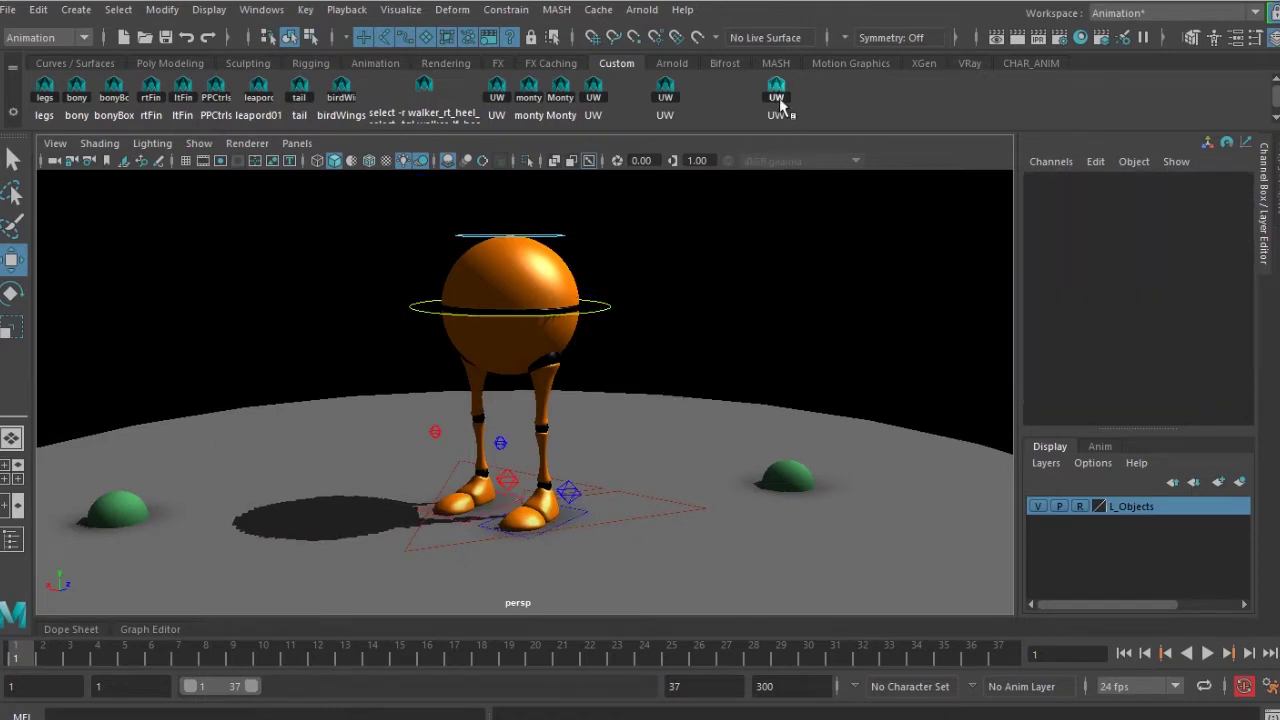
{"action": "left_click", "coordinate": [779, 102]}
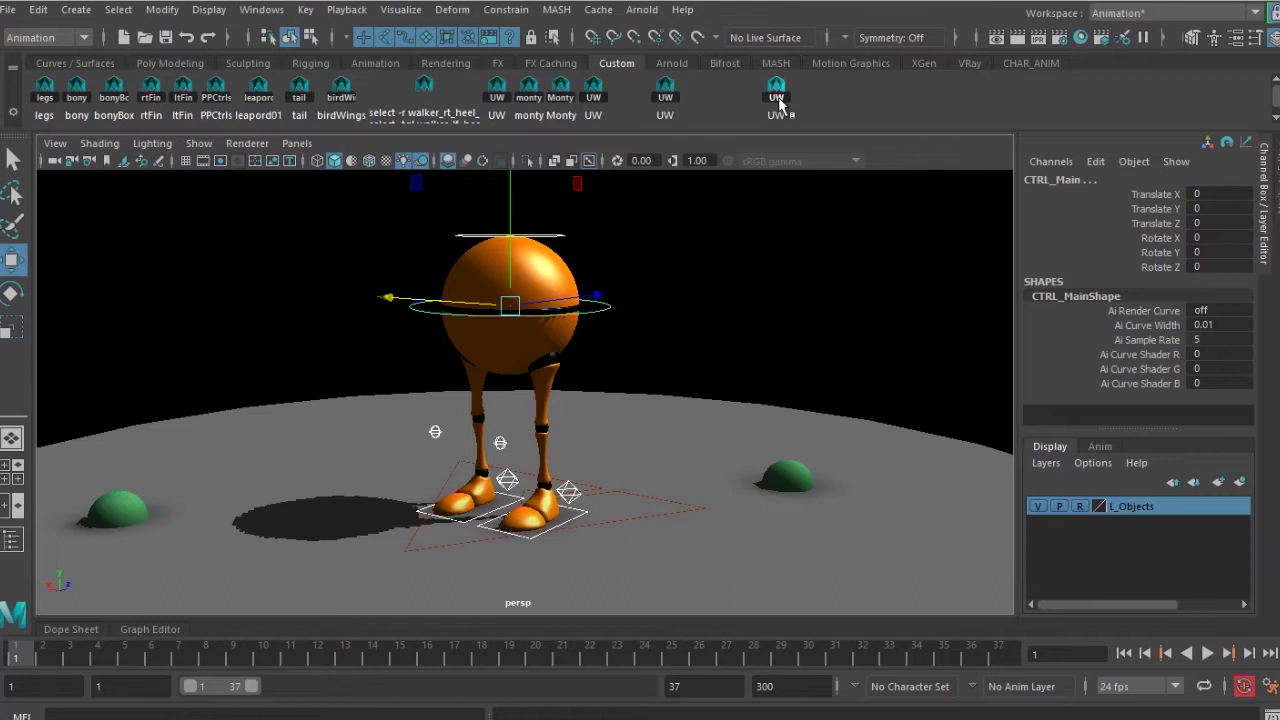
Step: Spread the feet into a stride, moving the right heel control forward to Z 1.193 and the left one back to Z -0.815
{"action": "left_click_drag", "start_coordinate": [484, 398], "coordinate": [682, 385], "text": "alt"}
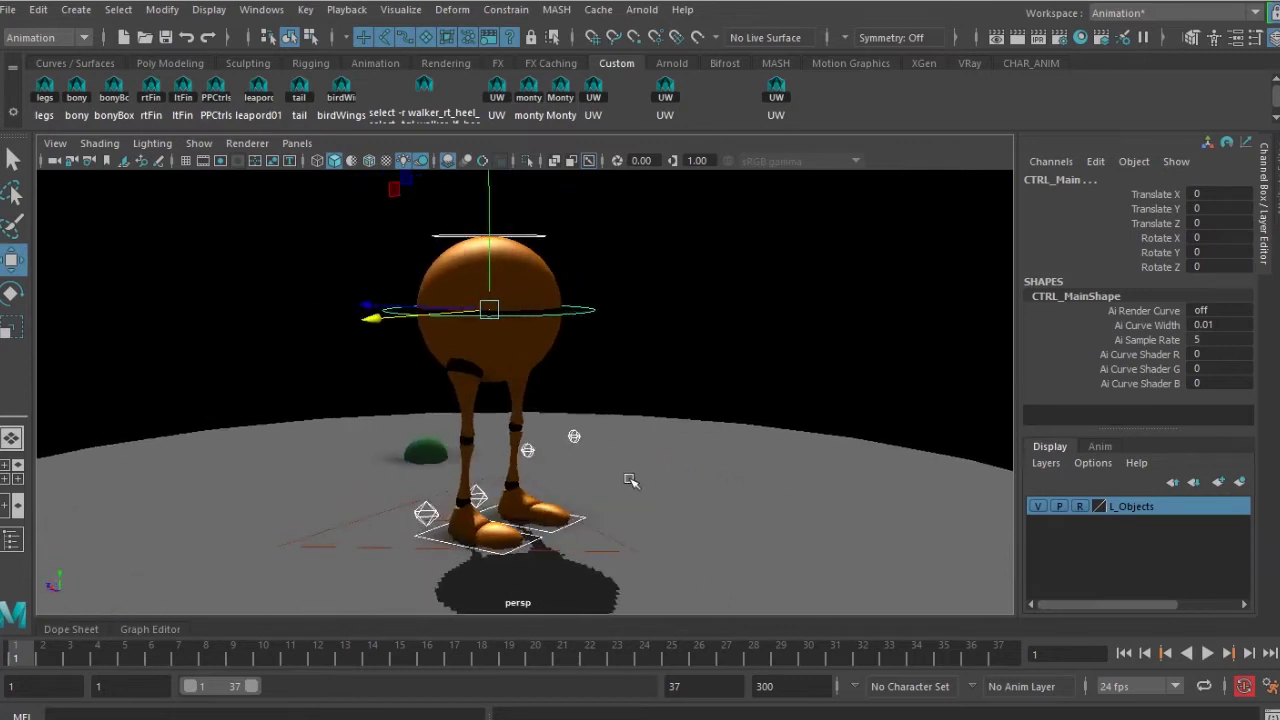
{"action": "left_click_drag", "start_coordinate": [630, 480], "coordinate": [658, 466], "text": "alt"}
{"action": "left_click_drag", "start_coordinate": [490, 514], "coordinate": [536, 508], "text": "alt"}
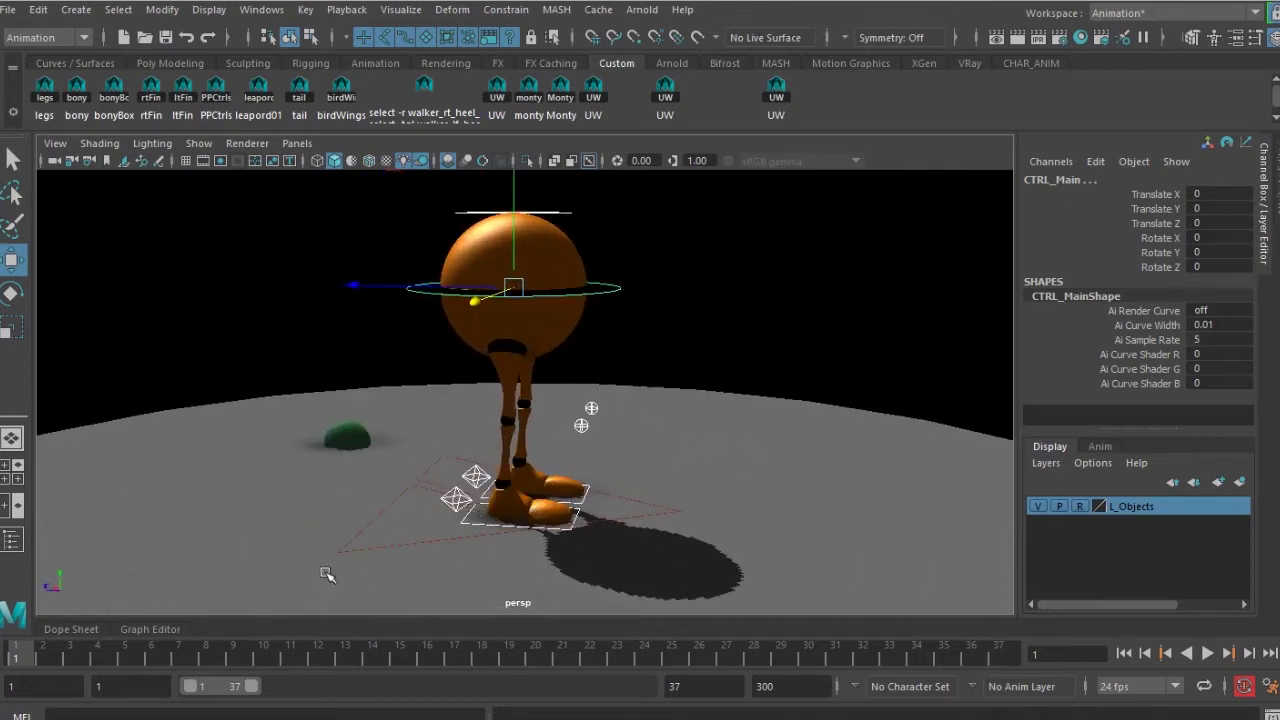
{"action": "left_click", "coordinate": [452, 501]}
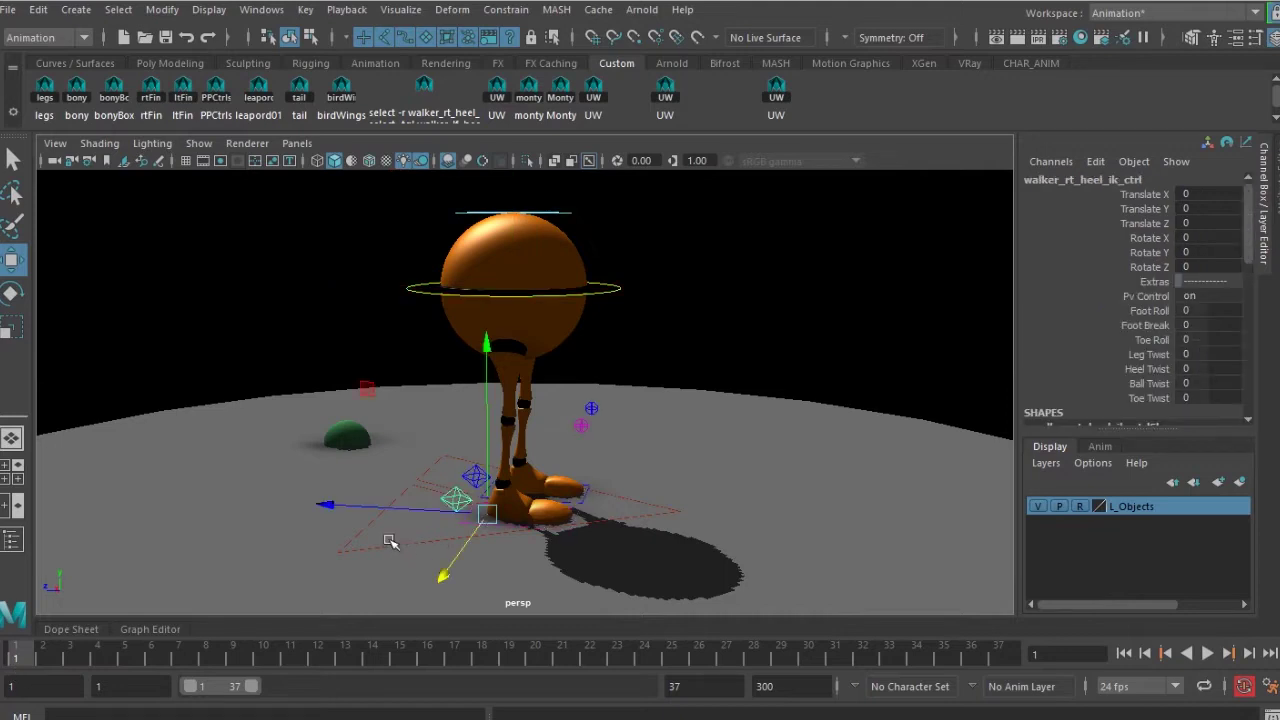
{"action": "left_click_drag", "start_coordinate": [352, 505], "coordinate": [354, 478]}
{"action": "left_click", "coordinate": [480, 477]}
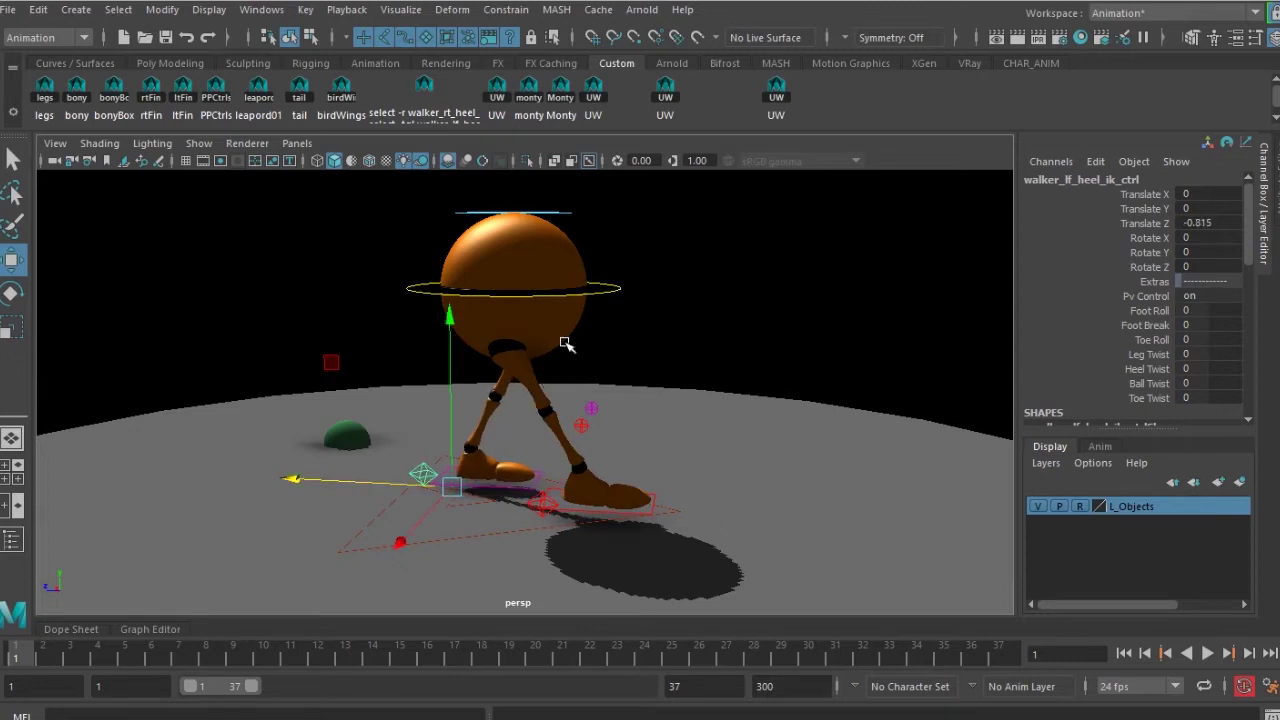
Step: Lower the main body control to a Translate Y of about -0.315
{"action": "left_click", "coordinate": [606, 293]}
{"action": "left_click_drag", "start_coordinate": [495, 316], "coordinate": [520, 305], "text": "alt"}
{"action": "left_click_drag", "start_coordinate": [519, 204], "coordinate": [520, 228]}
{"action": "left_click_drag", "start_coordinate": [520, 466], "coordinate": [540, 463], "text": "alt"}
{"action": "left_click_drag", "start_coordinate": [520, 231], "coordinate": [521, 232]}
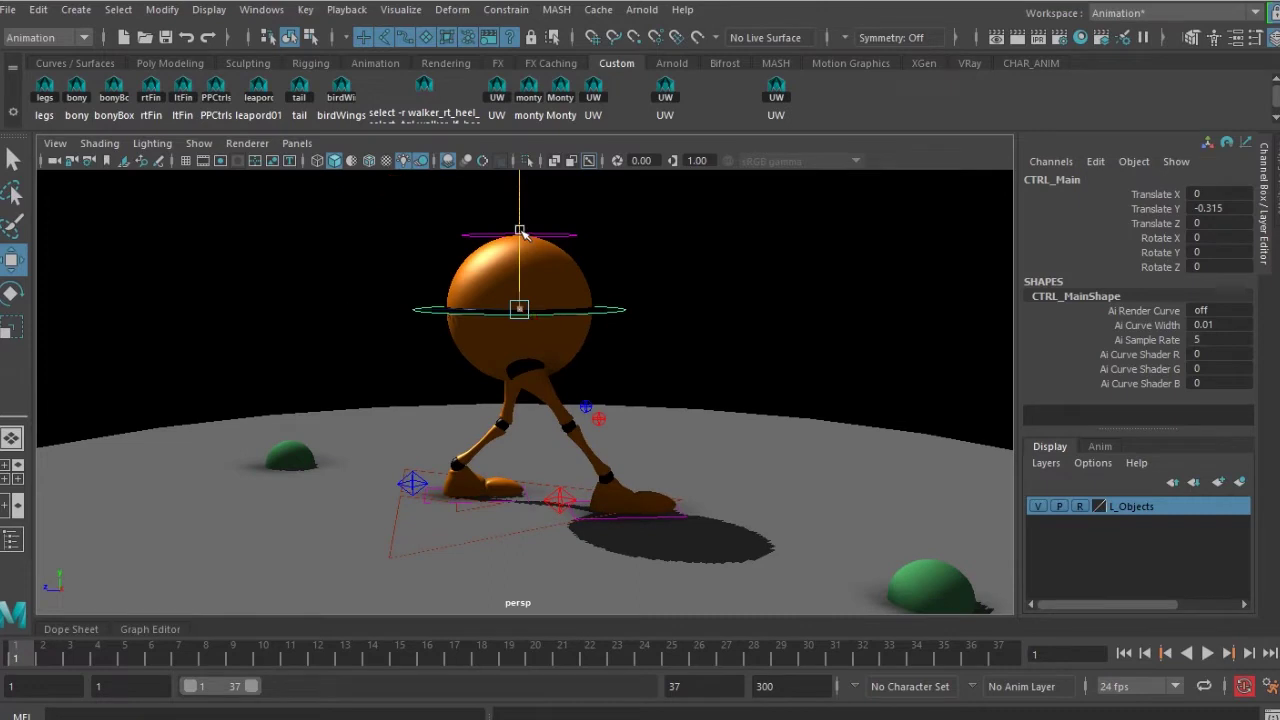
Step: Set the right heel control's Foot Roll to -30 so the front foot rests on its heel
{"action": "left_click", "coordinate": [562, 502]}
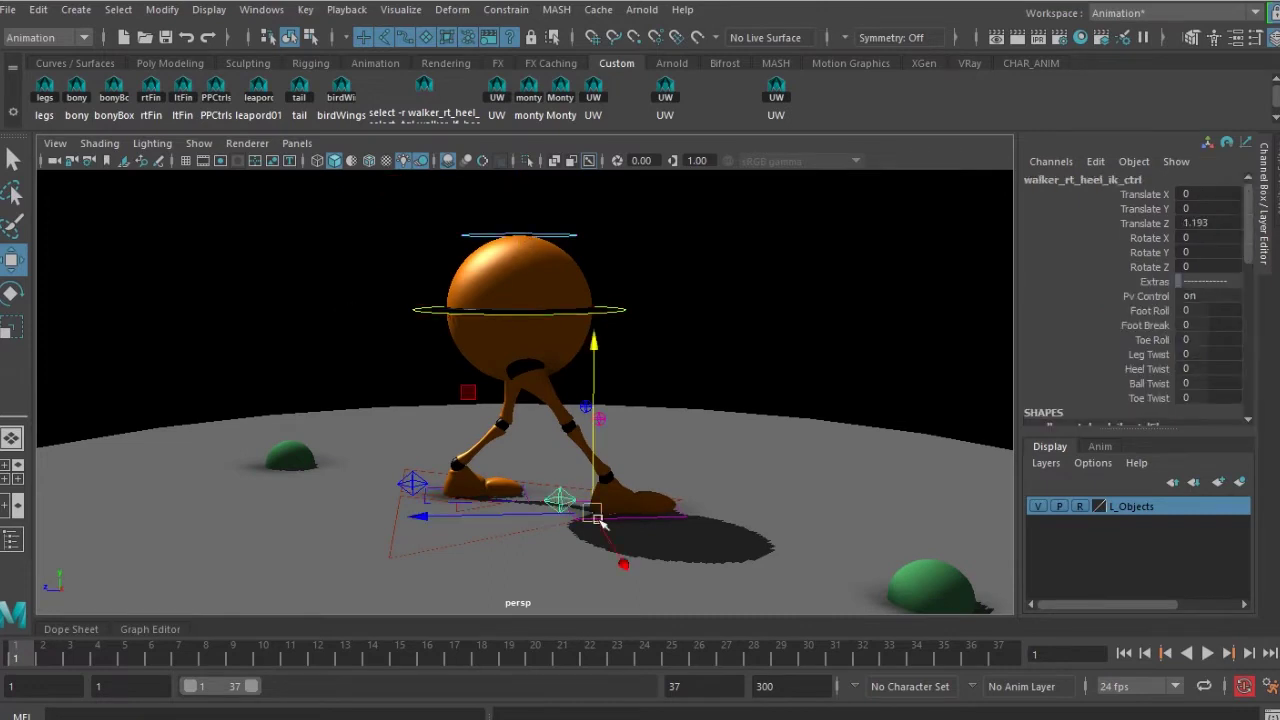
{"action": "left_click", "coordinate": [1123, 312]}
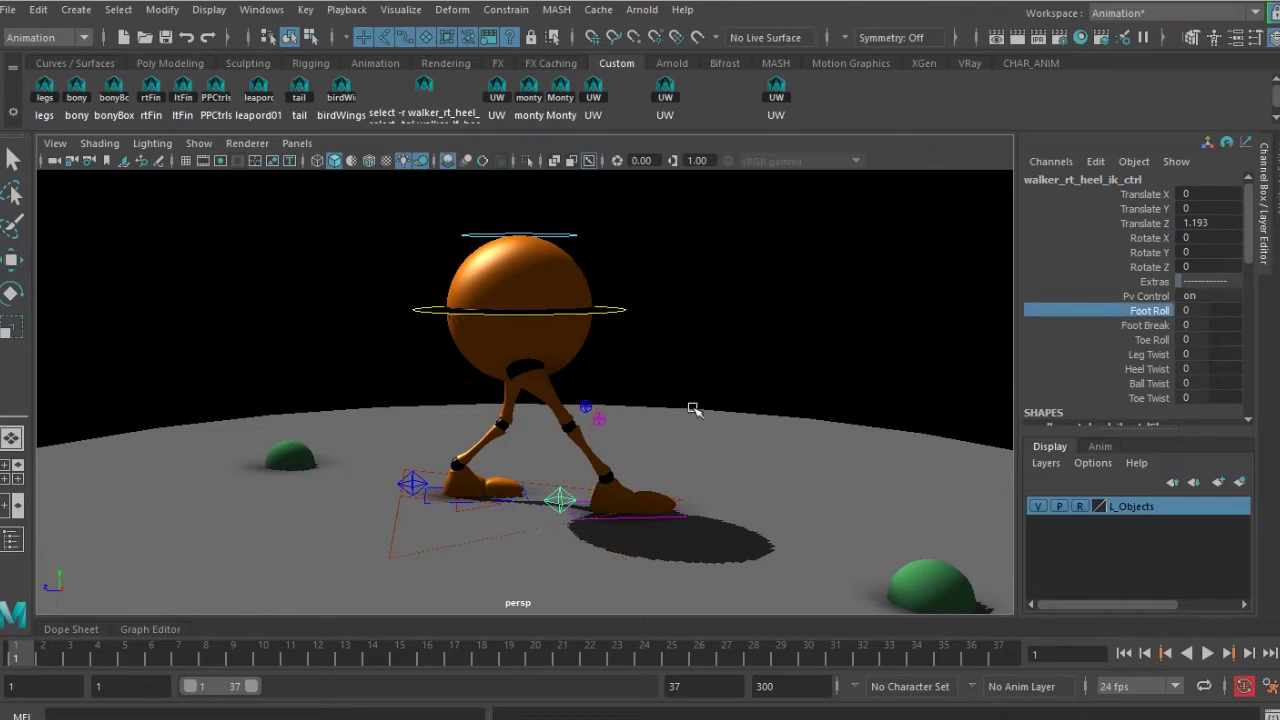
{"action": "middle_click_drag", "start_coordinate": [694, 410], "coordinate": [790, 441]}
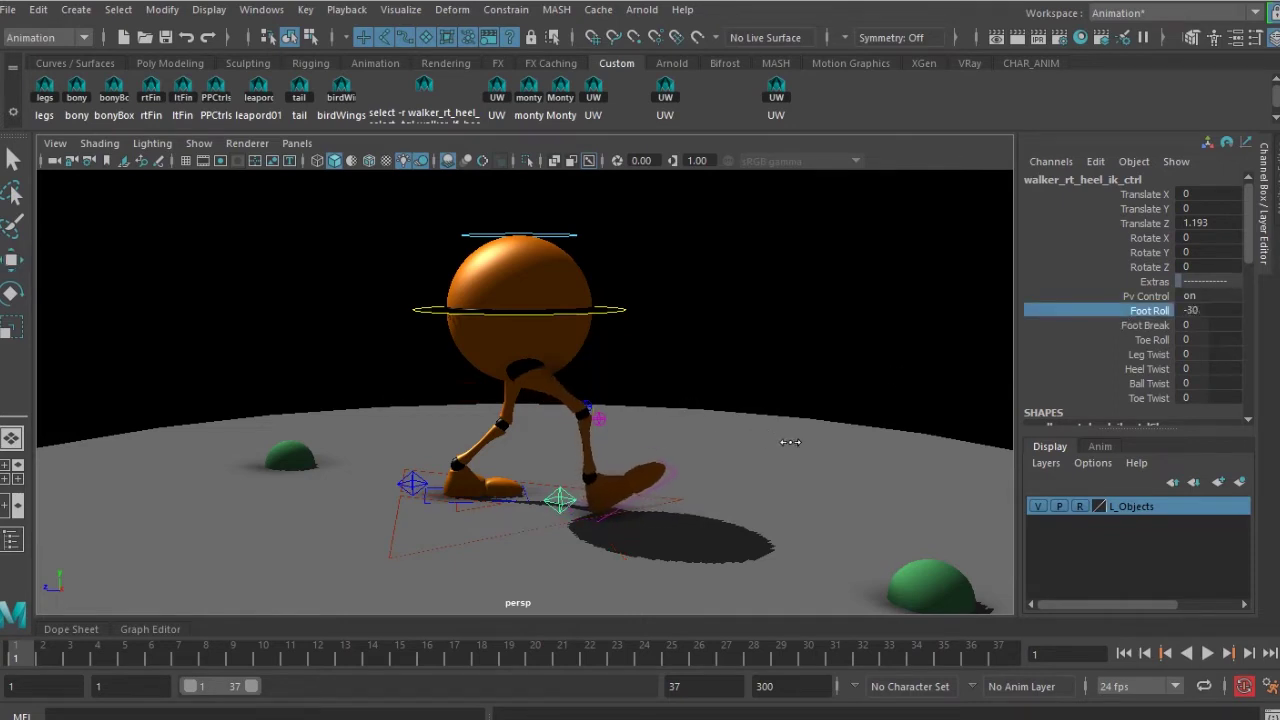
{"action": "left_click", "coordinate": [1141, 327]}
Step: Set the left heel control's Foot Roll to 28.8 and Foot Break to 51.3
{"action": "left_click", "coordinate": [410, 482]}
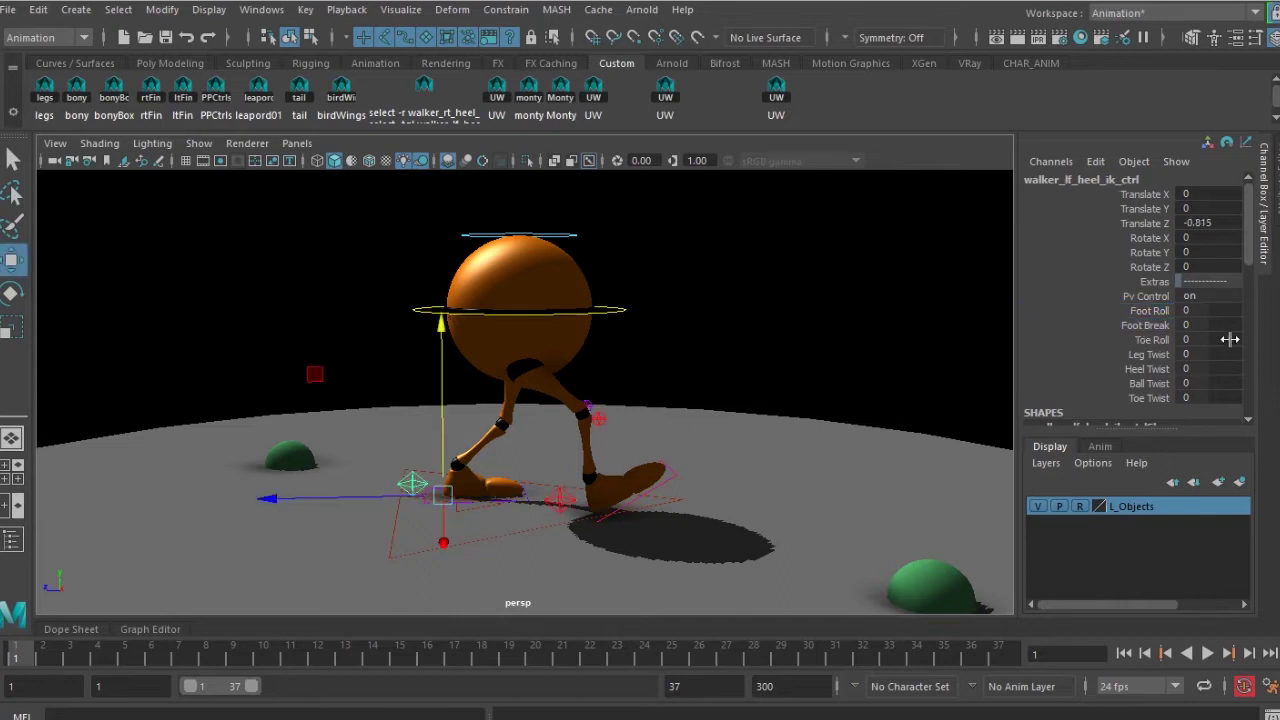
{"action": "left_click", "coordinate": [1148, 311]}
{"action": "middle_click_drag", "start_coordinate": [318, 359], "coordinate": [622, 371]}
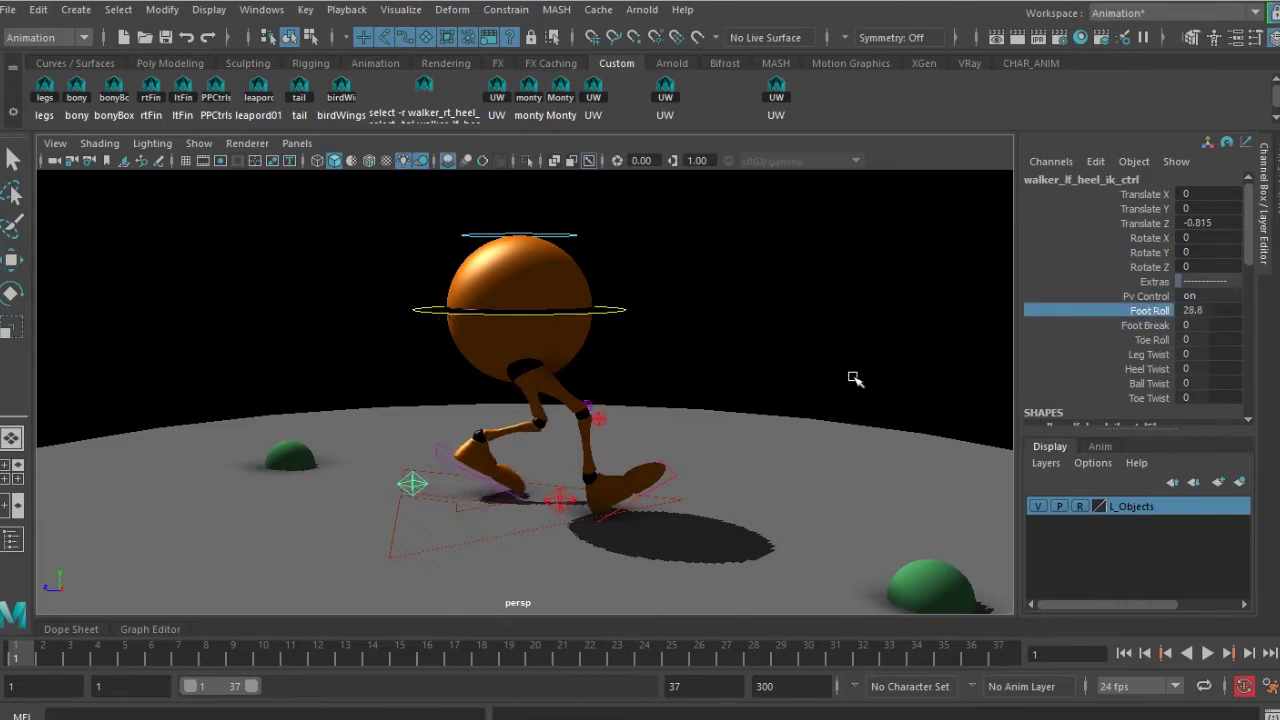
{"action": "left_click", "coordinate": [1150, 327]}
{"action": "middle_click_drag", "start_coordinate": [415, 368], "coordinate": [728, 387]}
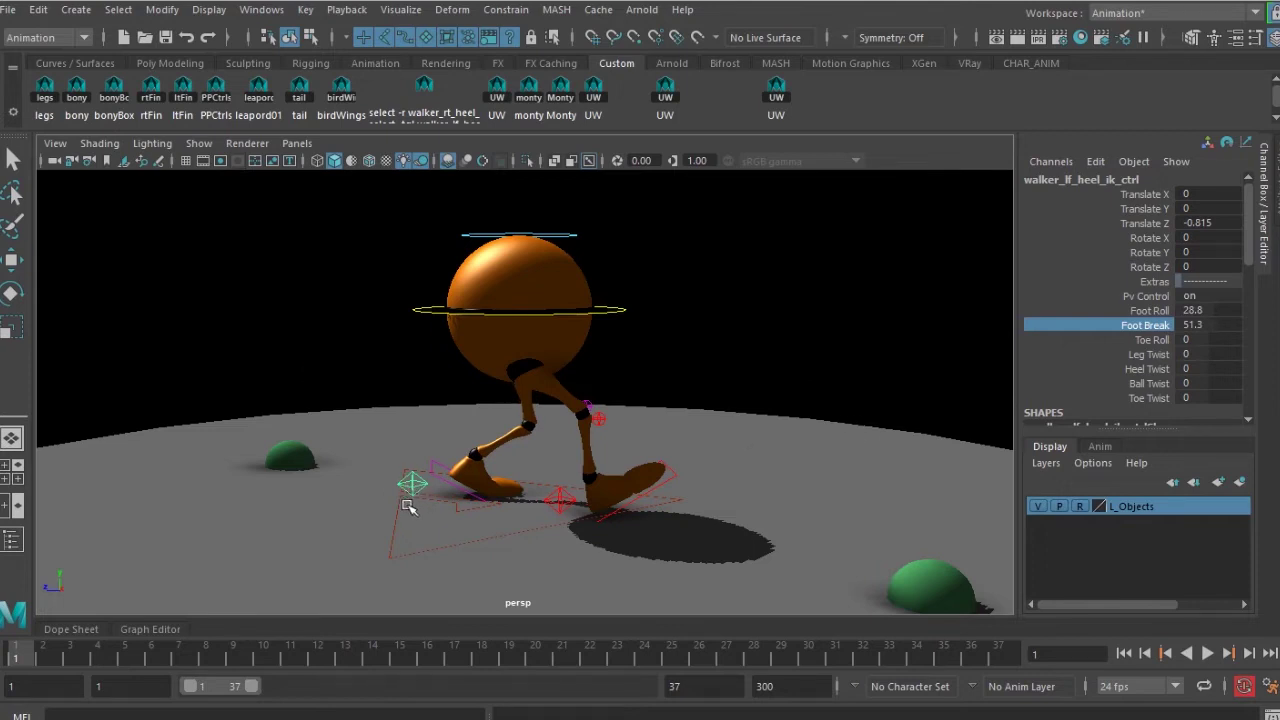
Step: Widen the stride by moving the left heel control to Z -1.359 and the right heel control to Z 1.4
{"action": "key", "text": "w"}
{"action": "left_click_drag", "start_coordinate": [351, 498], "coordinate": [313, 499]}
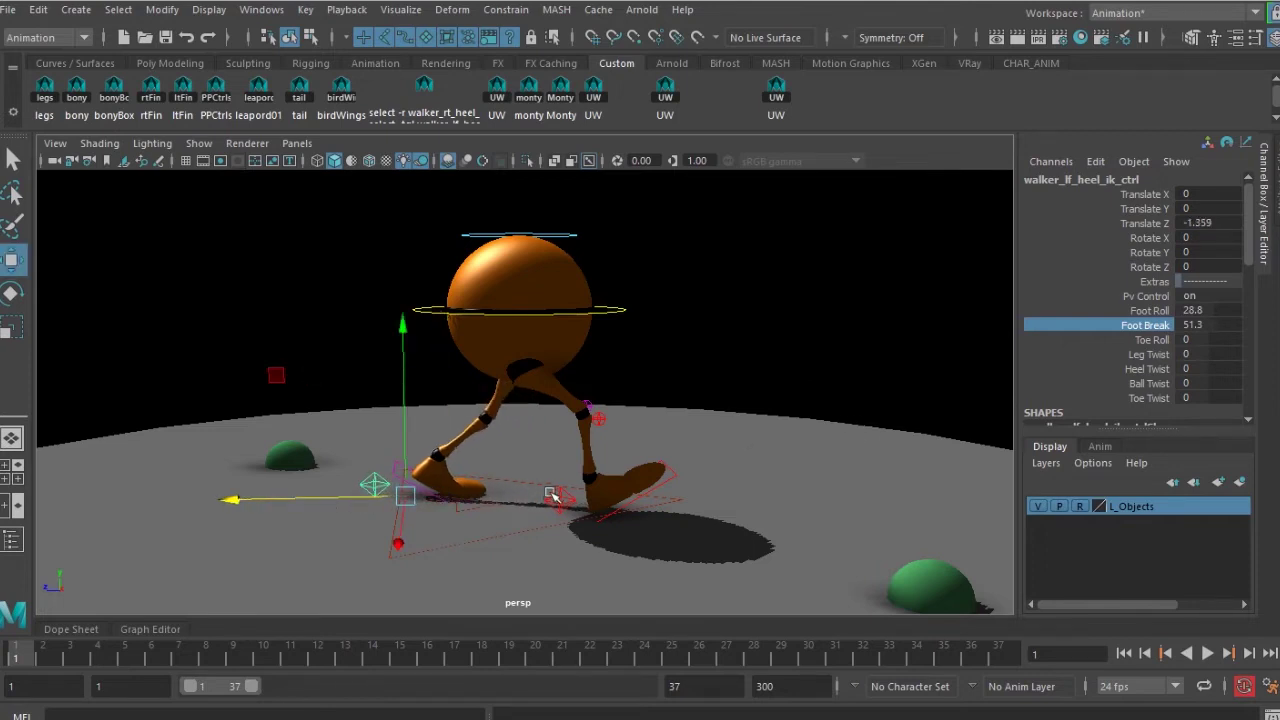
{"action": "left_click", "coordinate": [556, 497]}
{"action": "left_click_drag", "start_coordinate": [491, 516], "coordinate": [507, 516]}
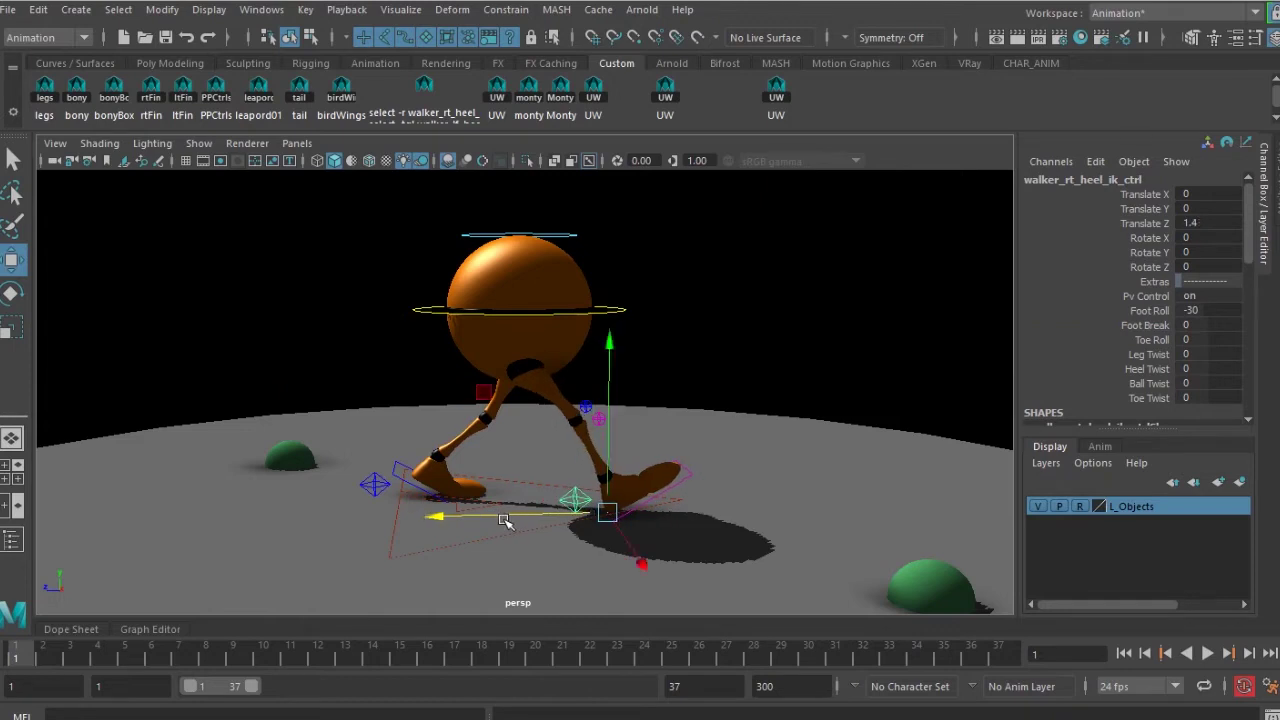
Step: Select all of the walker's controls and key the contact pose at frame 1
{"action": "left_click_drag", "start_coordinate": [592, 447], "coordinate": [549, 406], "text": "alt"}
{"action": "left_click_drag", "start_coordinate": [449, 472], "coordinate": [489, 463], "text": "alt"}
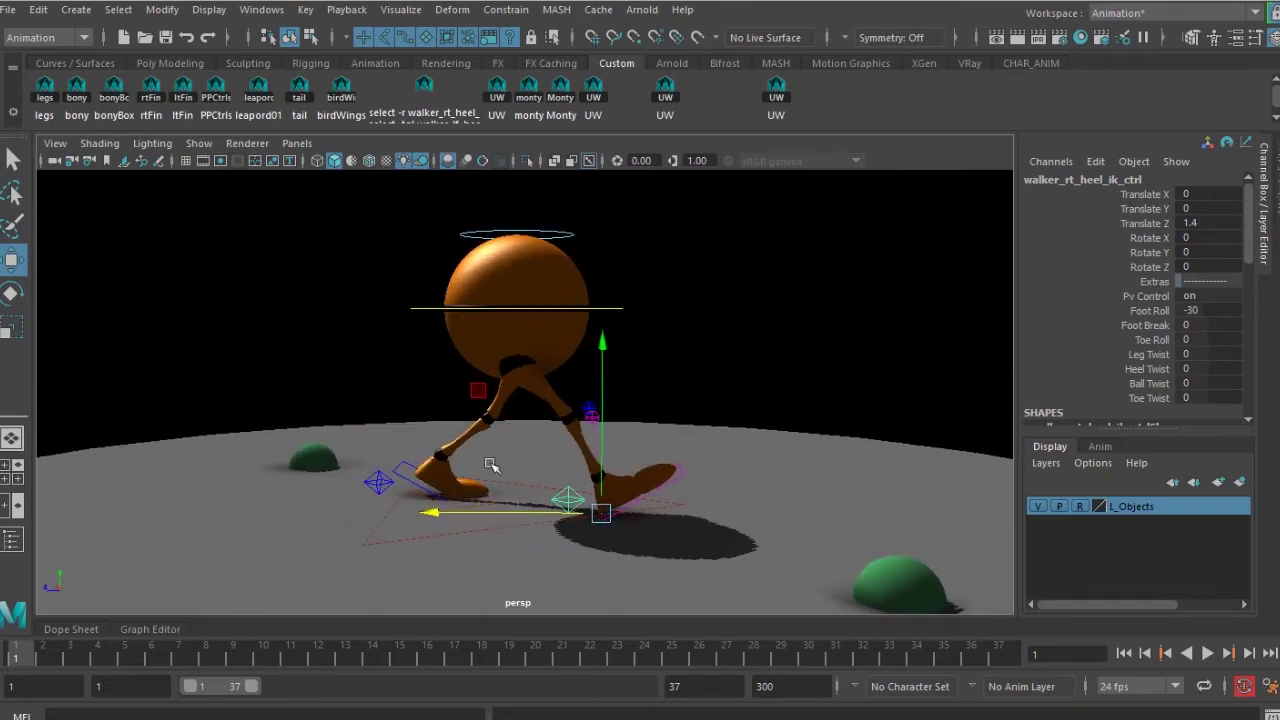
{"action": "left_click", "coordinate": [779, 95]}
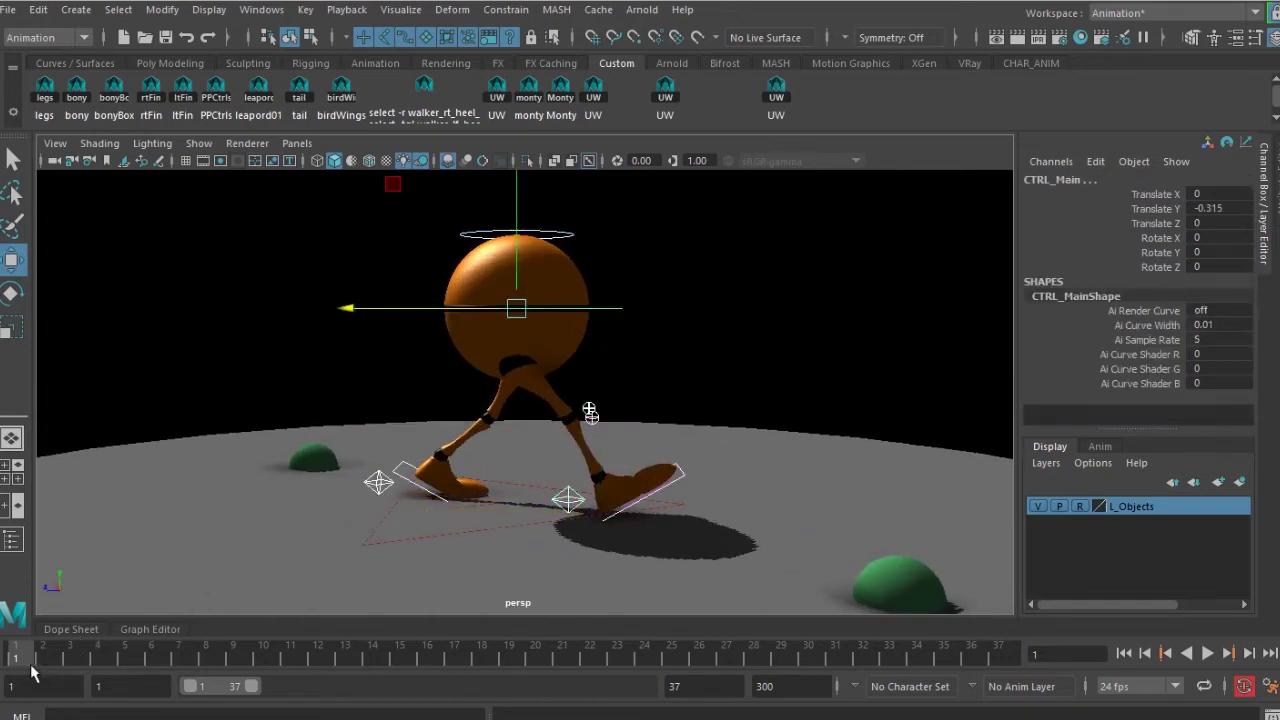
{"action": "key", "text": "s"}
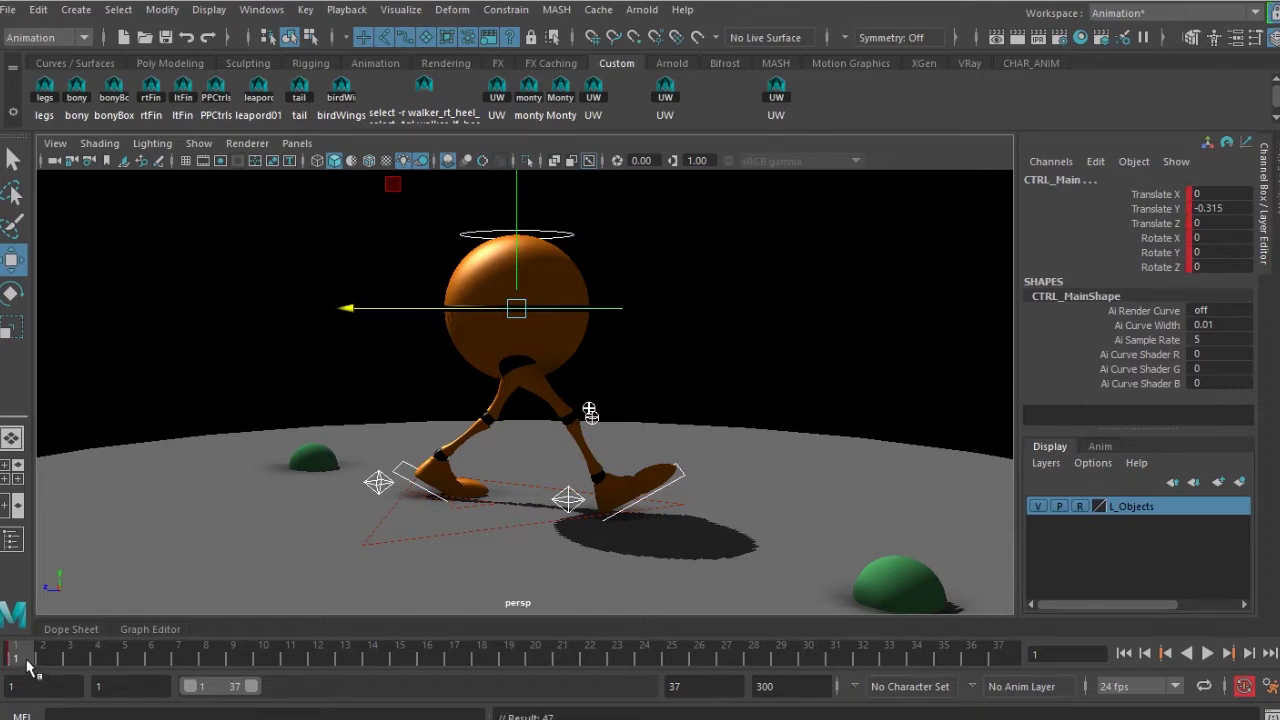
Step: Carry the pose to the end of the timeline and set the playback range to end at frame 25
{"action": "left_click_drag", "start_coordinate": [22, 660], "coordinate": [1014, 688]}
{"action": "left_click_drag", "start_coordinate": [714, 688], "coordinate": [483, 697]}
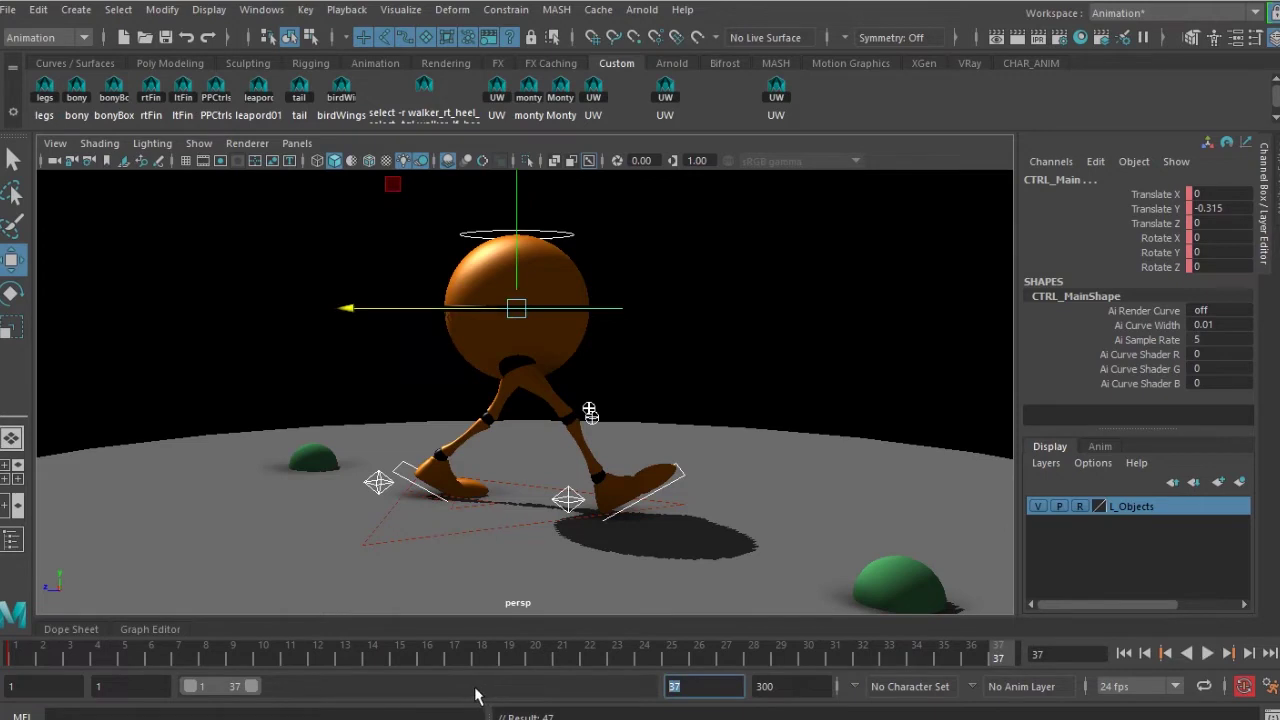
{"action": "type", "text": "25"}
{"action": "key", "text": "Return"}
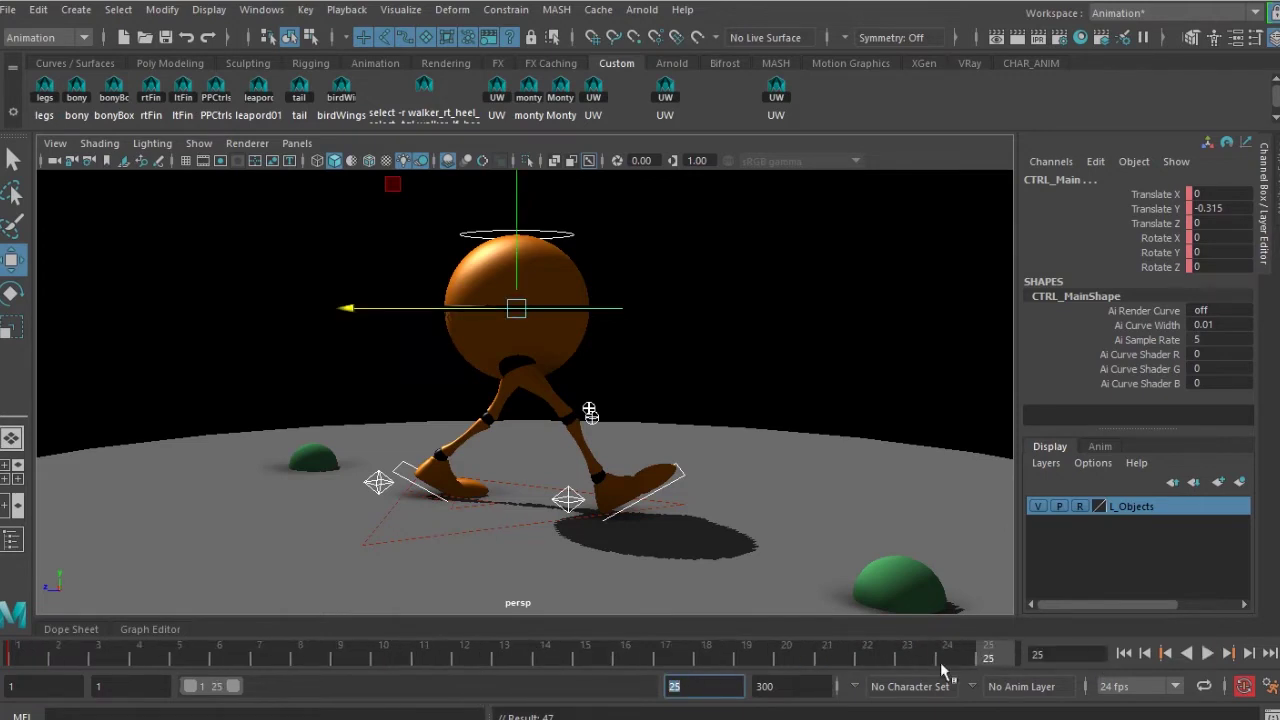
{"action": "scroll", "coordinate": [765, 365], "scroll_direction": "up", "scroll_amount": 2}
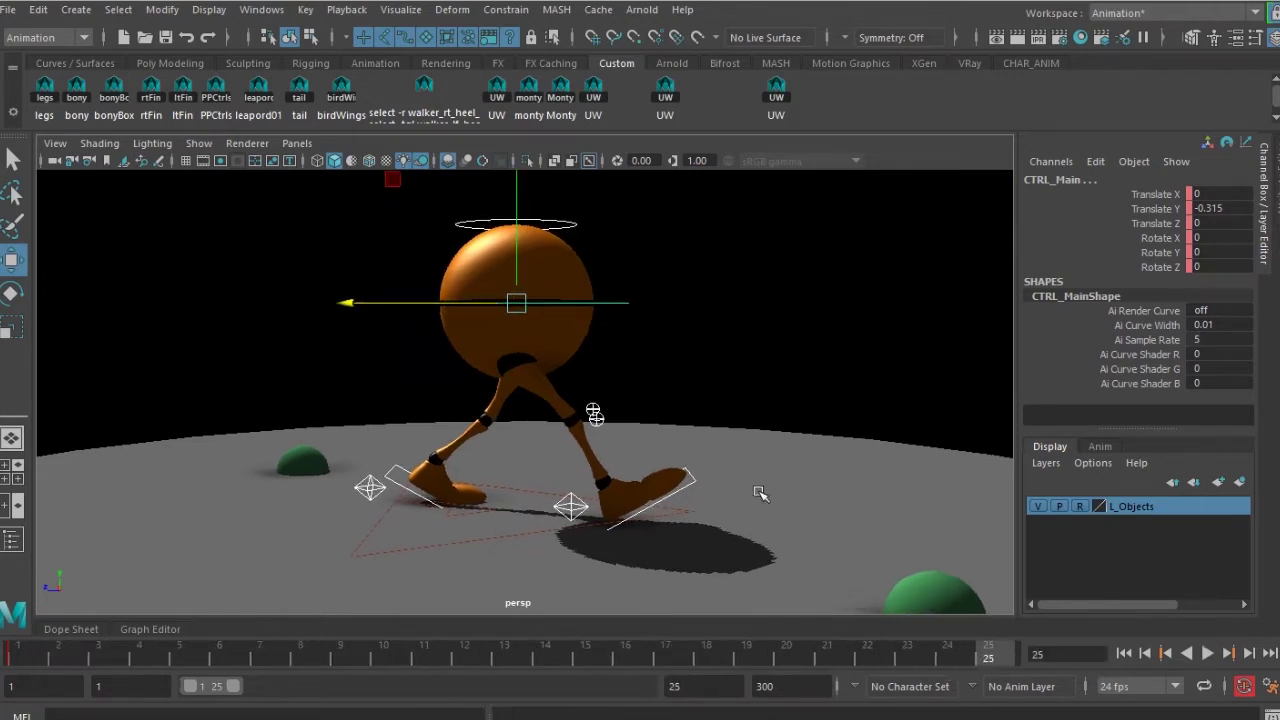
Step: Key the contact pose at frame 25 and compare it with the pose at frame 1
{"action": "key", "text": "s"}
{"action": "left_click_drag", "start_coordinate": [969, 657], "coordinate": [4, 660]}
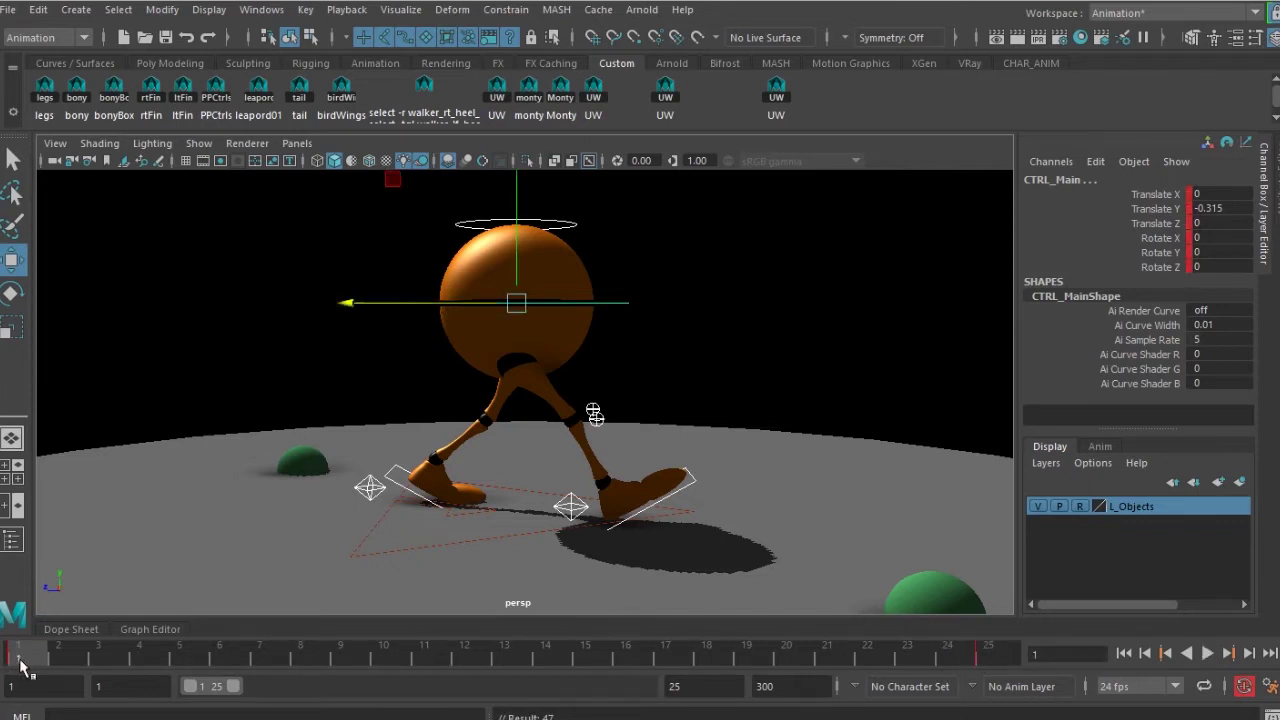
{"action": "left_click", "coordinate": [991, 657]}
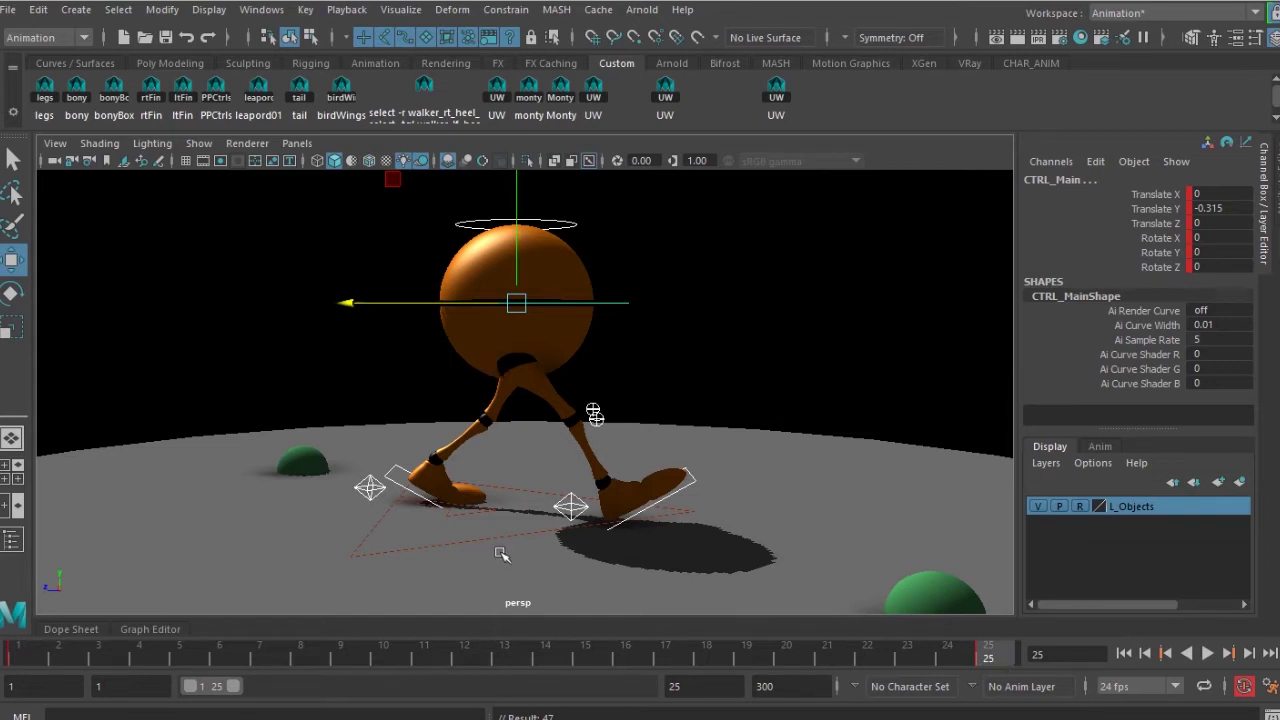
Step: At frame 13, swap the feet by moving the left heel control to Z 1.105 and the right heel control to Z -0.582
{"action": "left_click", "coordinate": [502, 657]}
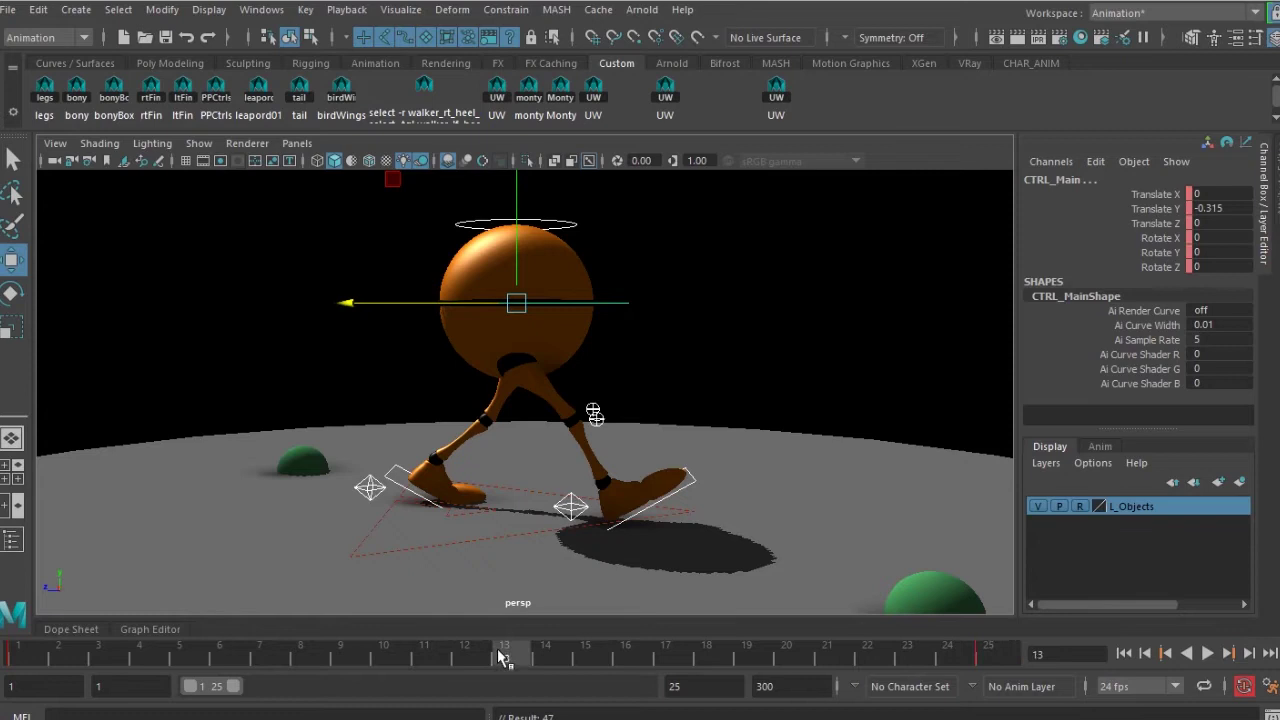
{"action": "left_click", "coordinate": [580, 512]}
{"action": "mouse_move", "coordinate": [473, 525]}
{"action": "left_mouse_down"}
{"action": "mouse_move", "coordinate": [337, 503]}
{"action": "mouse_move", "coordinate": [362, 492]}
{"action": "mouse_move", "coordinate": [460, 505]}
{"action": "left_mouse_up"}
{"action": "left_click", "coordinate": [371, 485]}
{"action": "left_click", "coordinate": [437, 513]}
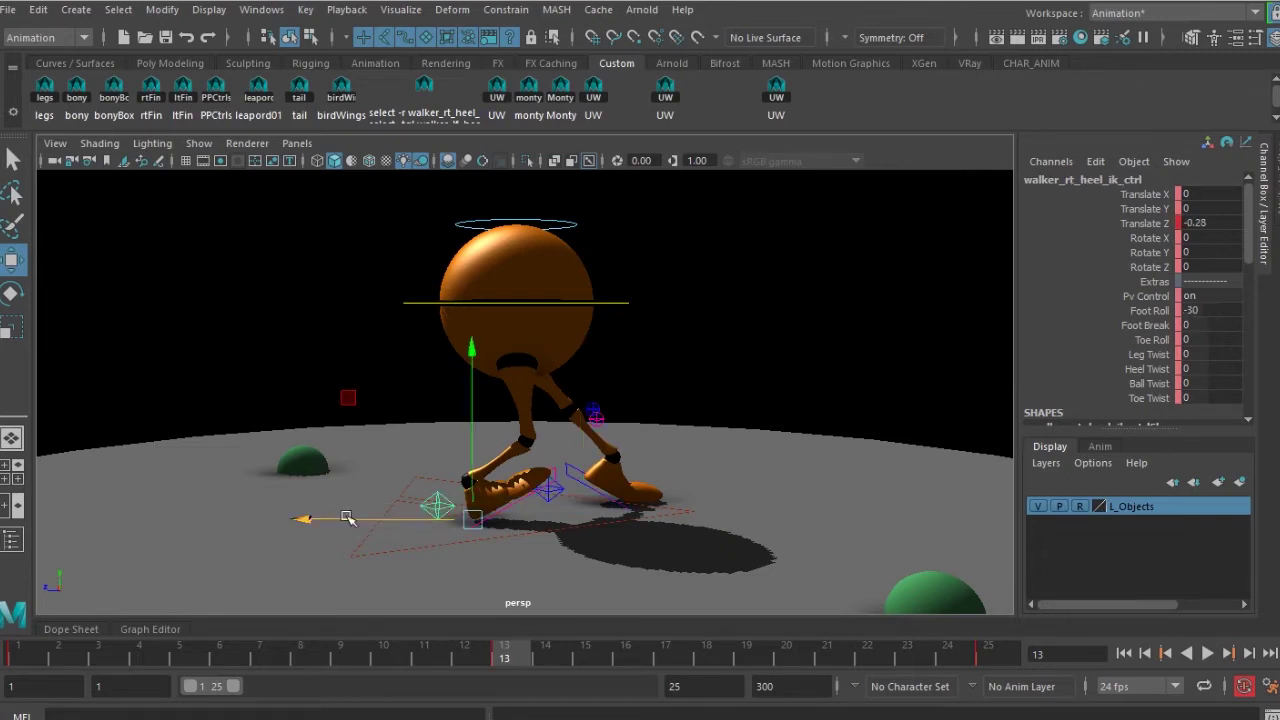
{"action": "left_click_drag", "start_coordinate": [342, 519], "coordinate": [318, 519]}
Step: Set the right heel control's Foot Roll to 36.7 and Foot Break to 52.3, and move it back to Z -1.413
{"action": "left_click", "coordinate": [1160, 312]}
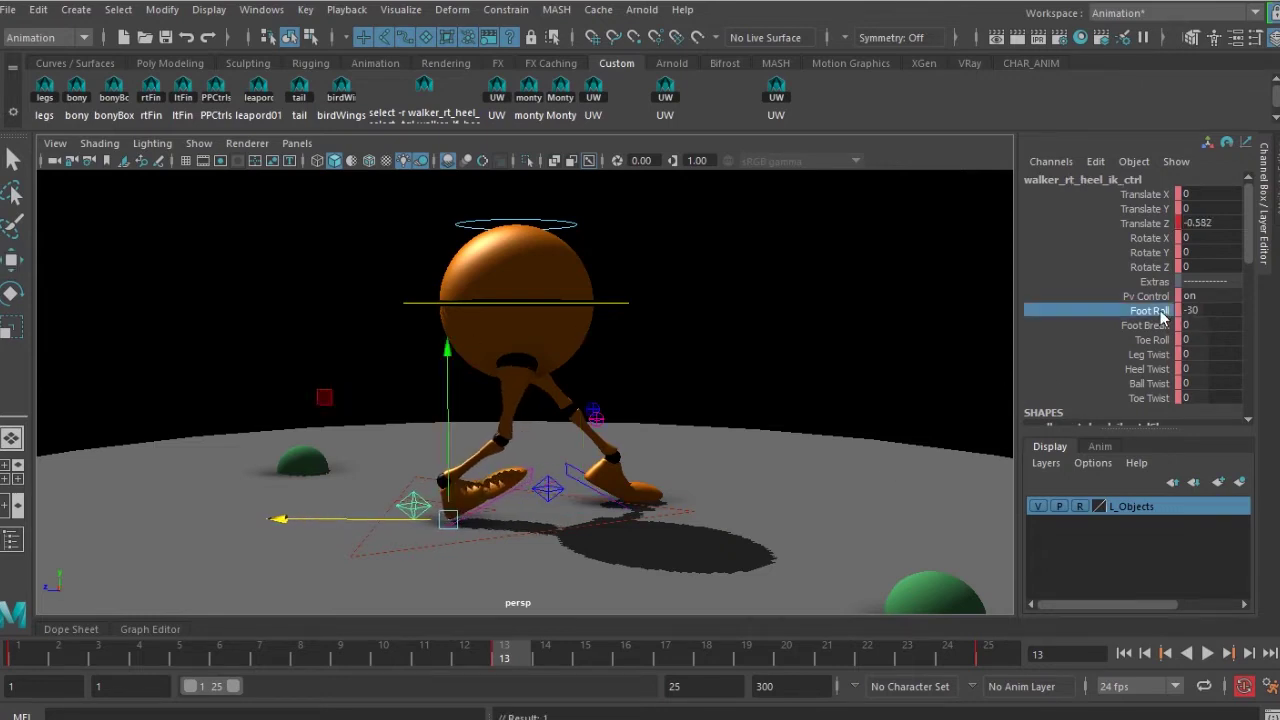
{"action": "middle_click_drag", "start_coordinate": [555, 446], "coordinate": [1162, 467]}
{"action": "left_click", "coordinate": [1160, 328]}
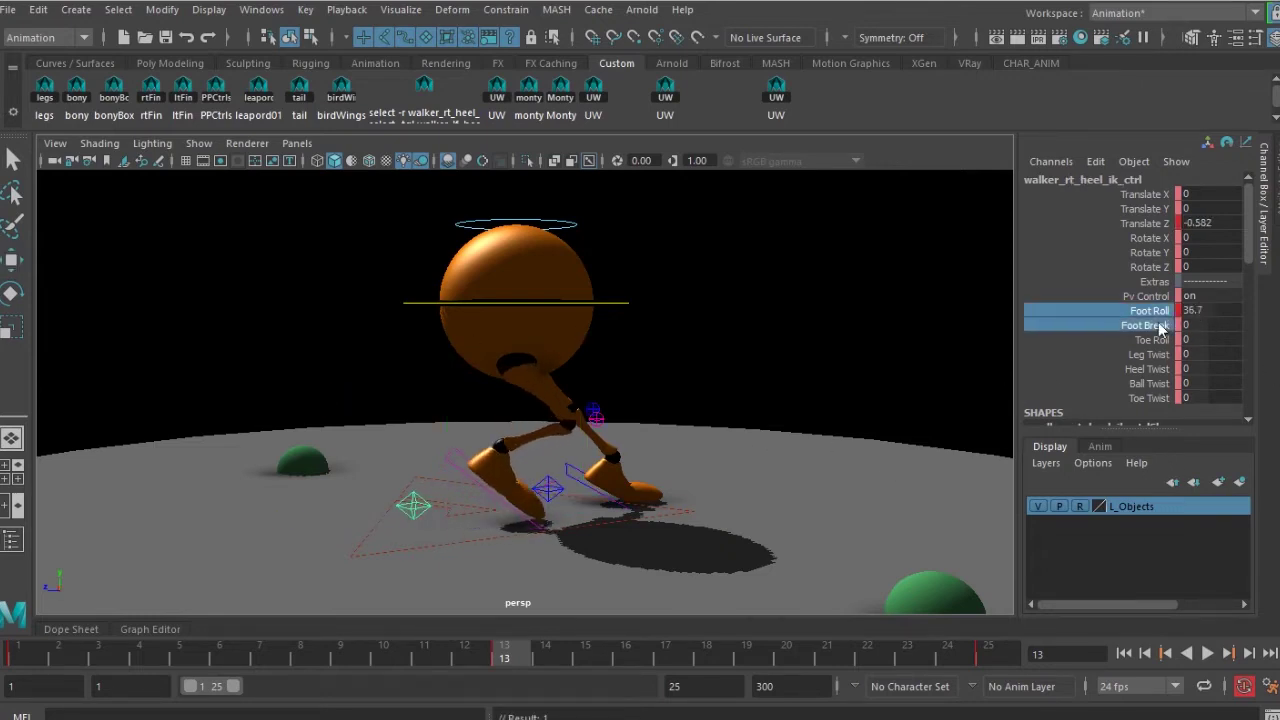
{"action": "middle_click_drag", "start_coordinate": [455, 403], "coordinate": [919, 438]}
{"action": "key", "text": "w"}
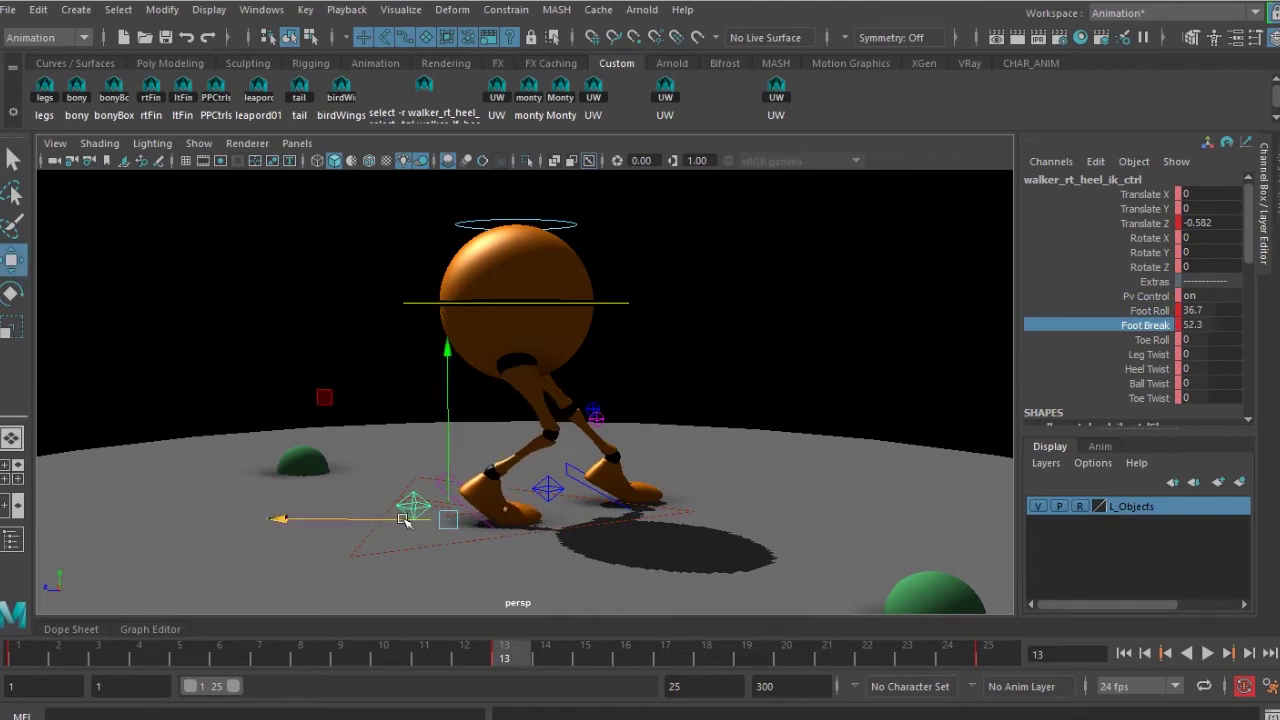
{"action": "left_click_drag", "start_coordinate": [325, 521], "coordinate": [261, 525]}
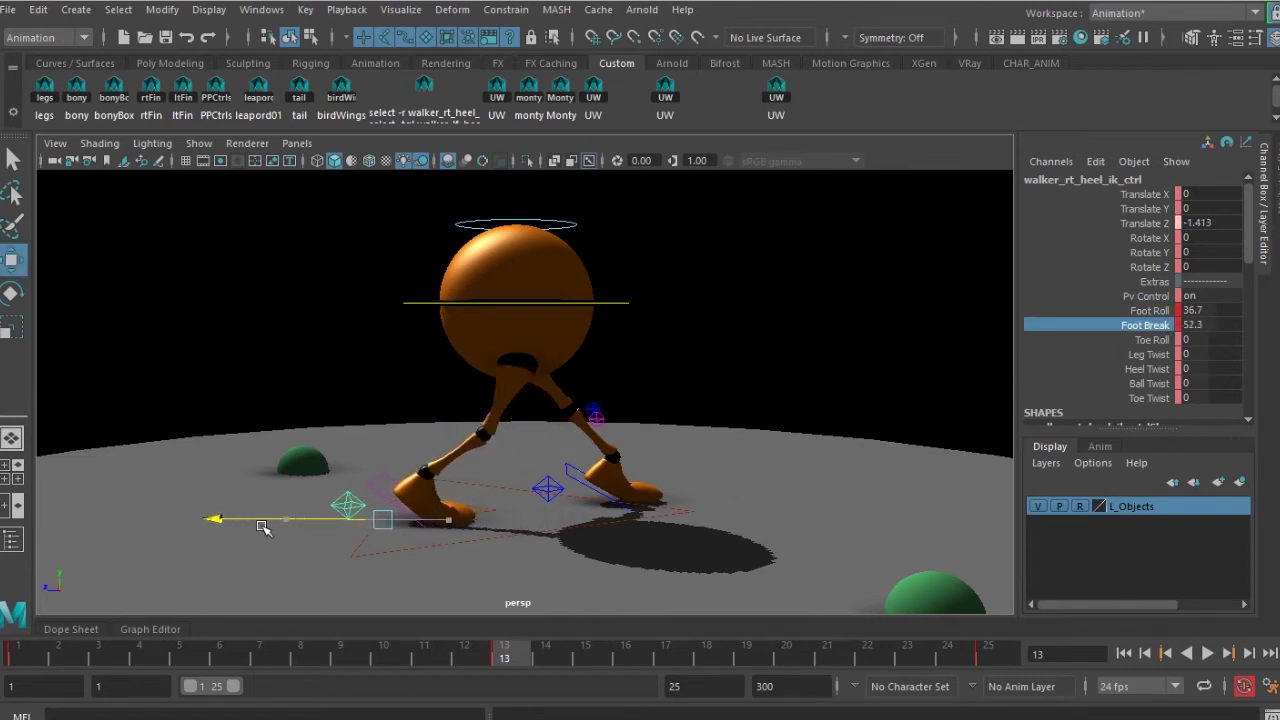
Step: Plant the left foot on its heel with a negative Foot Roll and cleared Foot Break, and extend it farther forward in Z
{"action": "left_click", "coordinate": [557, 487]}
{"action": "left_click", "coordinate": [1148, 312]}
{"action": "middle_click_drag", "start_coordinate": [1000, 450], "coordinate": [503, 447]}
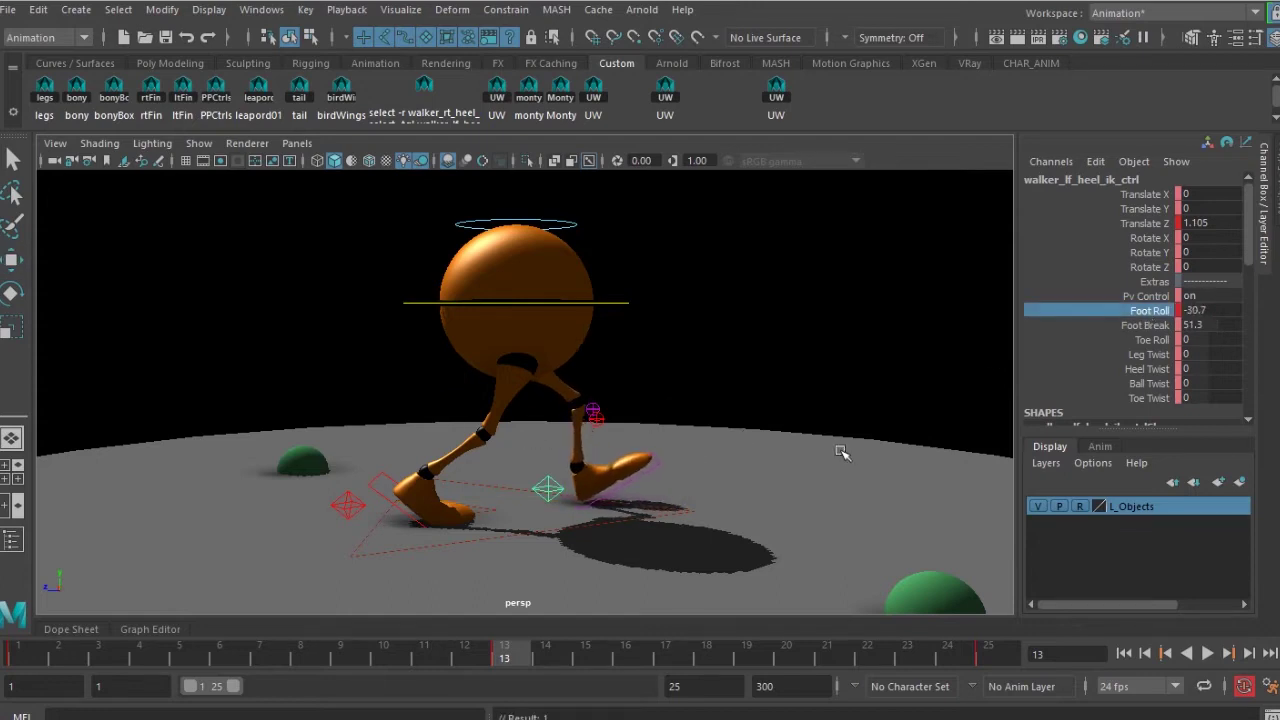
{"action": "double_click", "coordinate": [1220, 325]}
{"action": "left_click", "coordinate": [1156, 312]}
{"action": "middle_click_drag", "start_coordinate": [632, 461], "coordinate": [598, 466]}
{"action": "key", "text": "w"}
{"action": "mouse_move", "coordinate": [482, 501]}
{"action": "left_mouse_down"}
{"action": "mouse_move", "coordinate": [527, 500]}
{"action": "mouse_move", "coordinate": [503, 501]}
{"action": "left_mouse_up"}
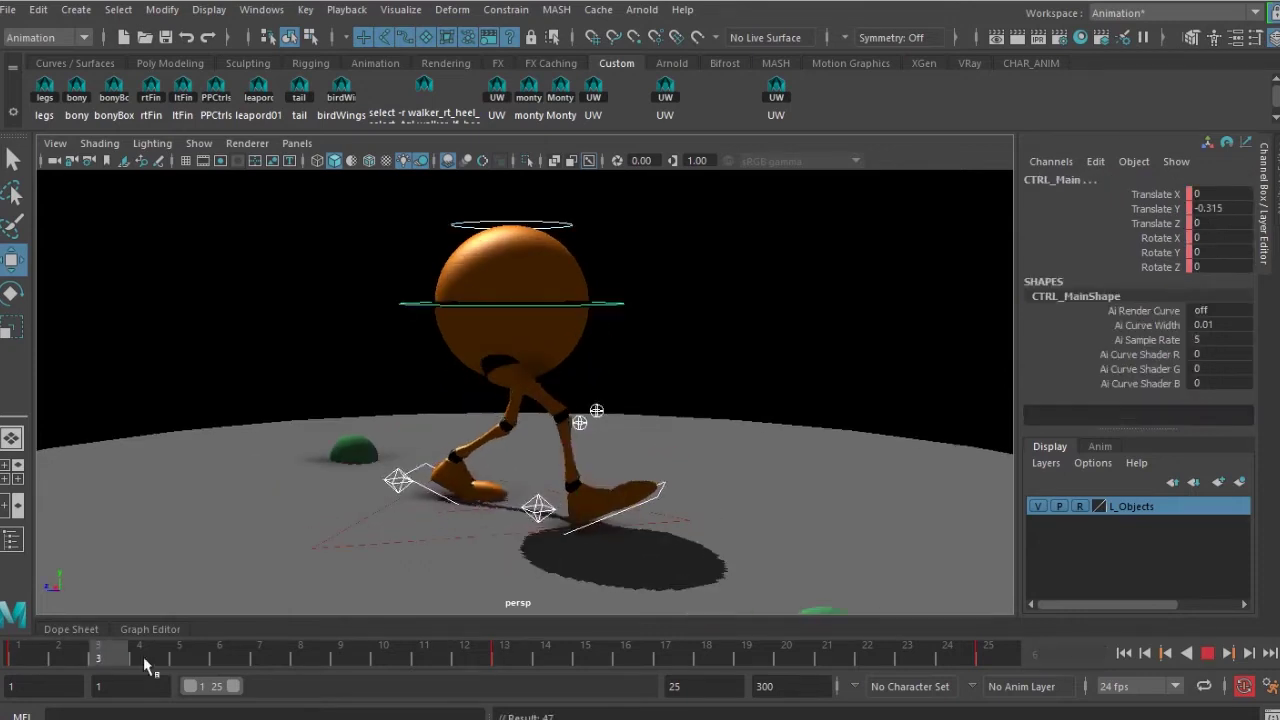
Step: At frame 7, set the right heel control's Foot Roll and Foot Break to 0
{"action": "left_click_drag", "start_coordinate": [143, 660], "coordinate": [263, 661]}
{"action": "left_click", "coordinate": [562, 510]}
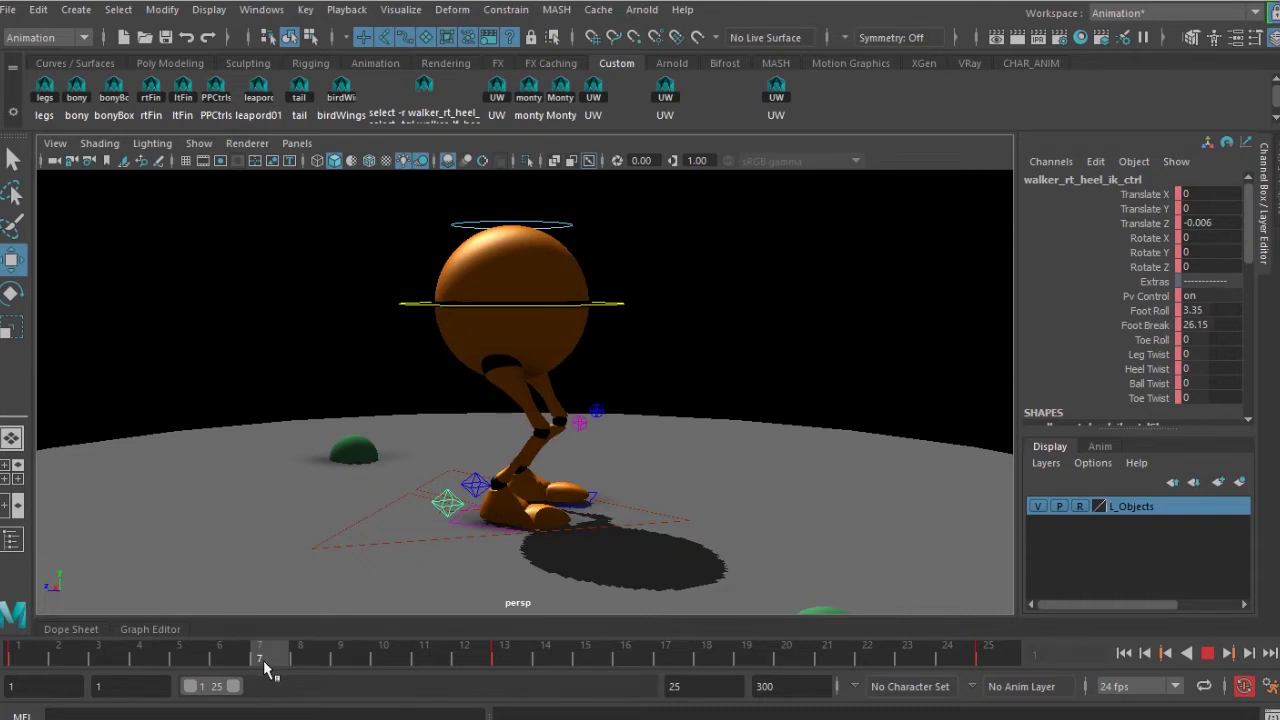
{"action": "mouse_move", "coordinate": [264, 661]}
{"action": "left_mouse_down"}
{"action": "mouse_move", "coordinate": [14, 660]}
{"action": "mouse_move", "coordinate": [158, 650]}
{"action": "mouse_move", "coordinate": [290, 664]}
{"action": "mouse_move", "coordinate": [265, 669]}
{"action": "left_mouse_up"}
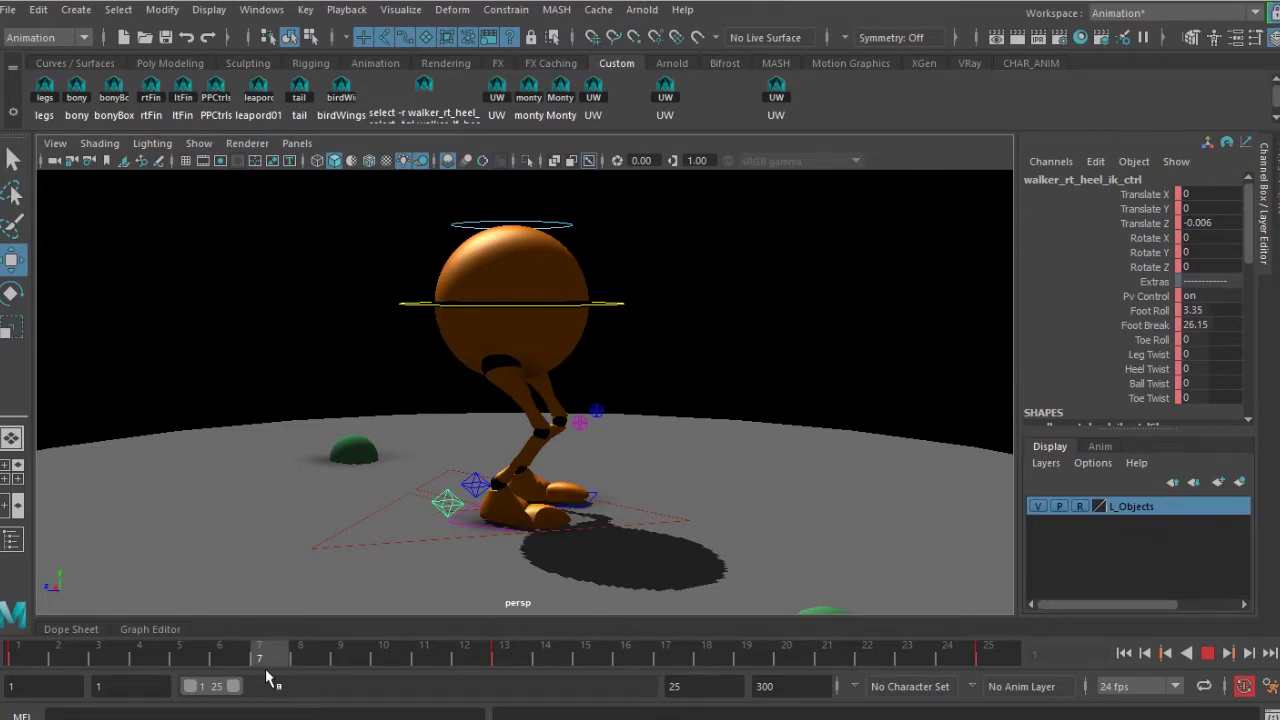
{"action": "left_click", "coordinate": [1226, 313]}
{"action": "left_click_drag", "start_coordinate": [1226, 313], "coordinate": [1229, 328]}
{"action": "type", "text": "0"}
{"action": "key", "text": "Return"}
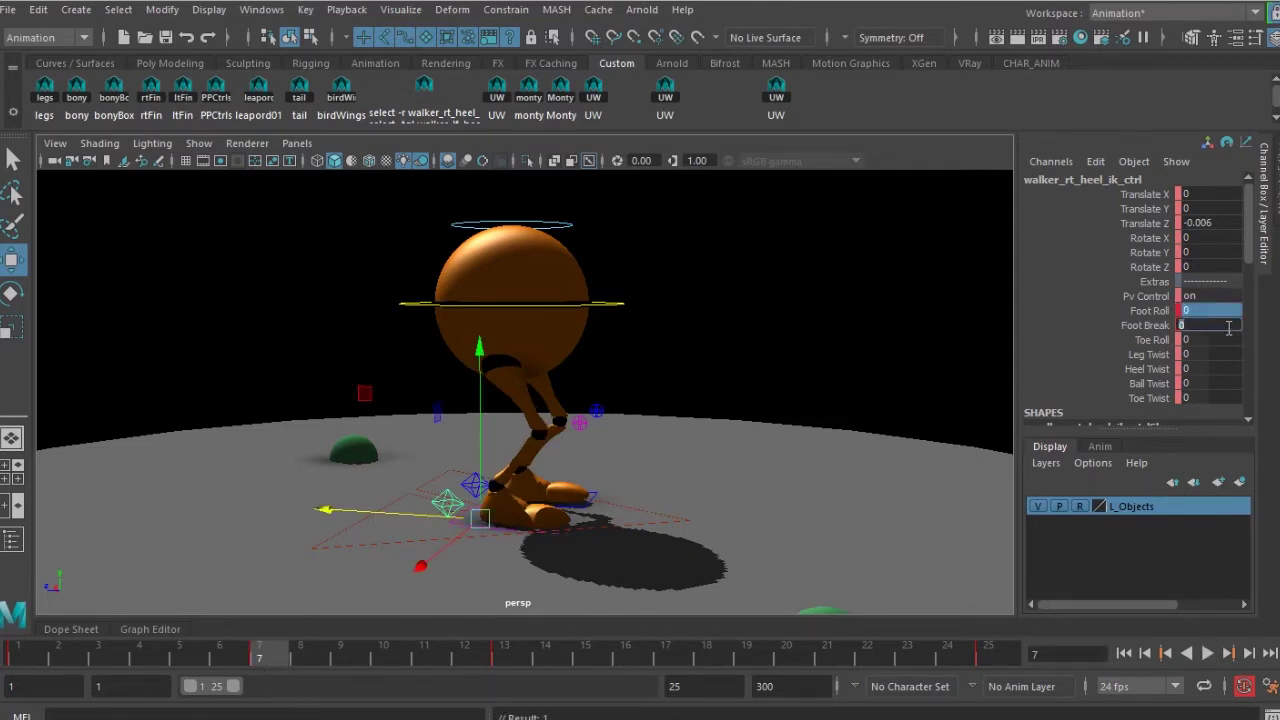
Step: Raise the main body control to Translate Y -0.005 at frame 7
{"action": "left_click_drag", "start_coordinate": [603, 278], "coordinate": [624, 323]}
{"action": "left_click_drag", "start_coordinate": [513, 221], "coordinate": [516, 197]}
{"action": "left_click_drag", "start_coordinate": [608, 452], "coordinate": [200, 472], "text": "alt"}
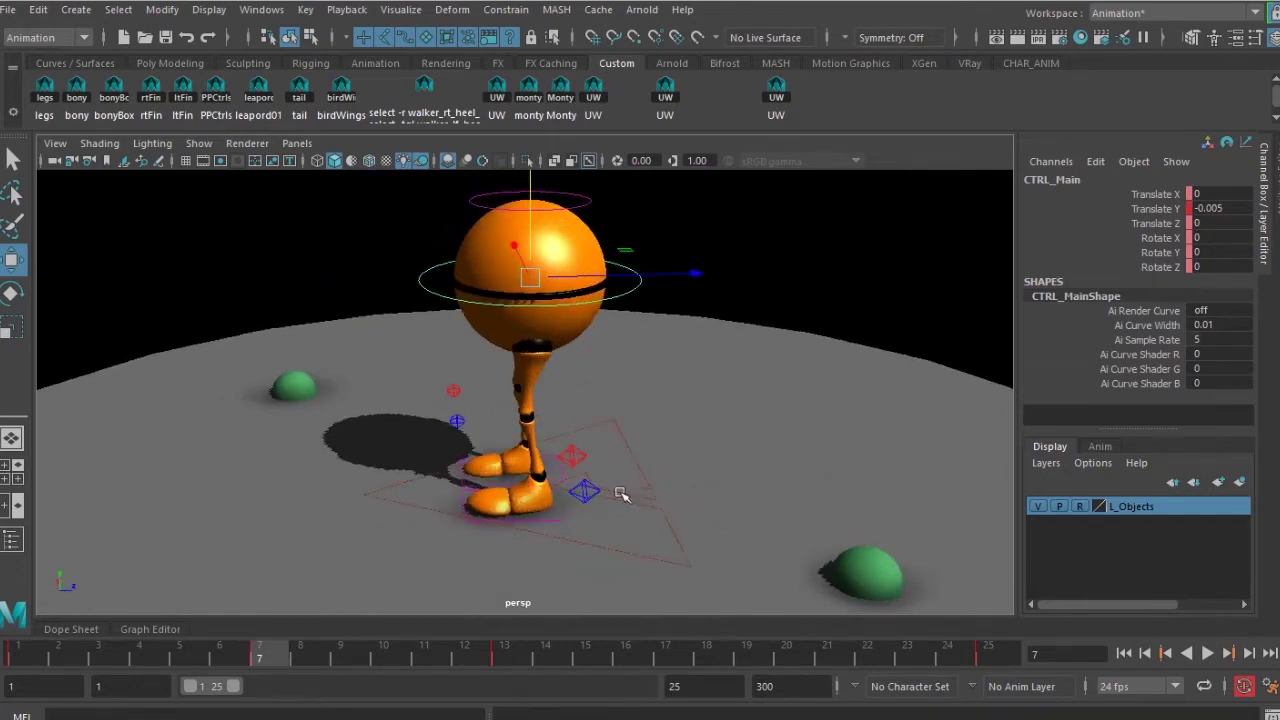
Step: Lift the left heel control to Translate Y 1.128 and set its Foot Roll and Foot Break to 0
{"action": "left_click", "coordinate": [586, 491]}
{"action": "left_click_drag", "start_coordinate": [559, 357], "coordinate": [561, 294]}
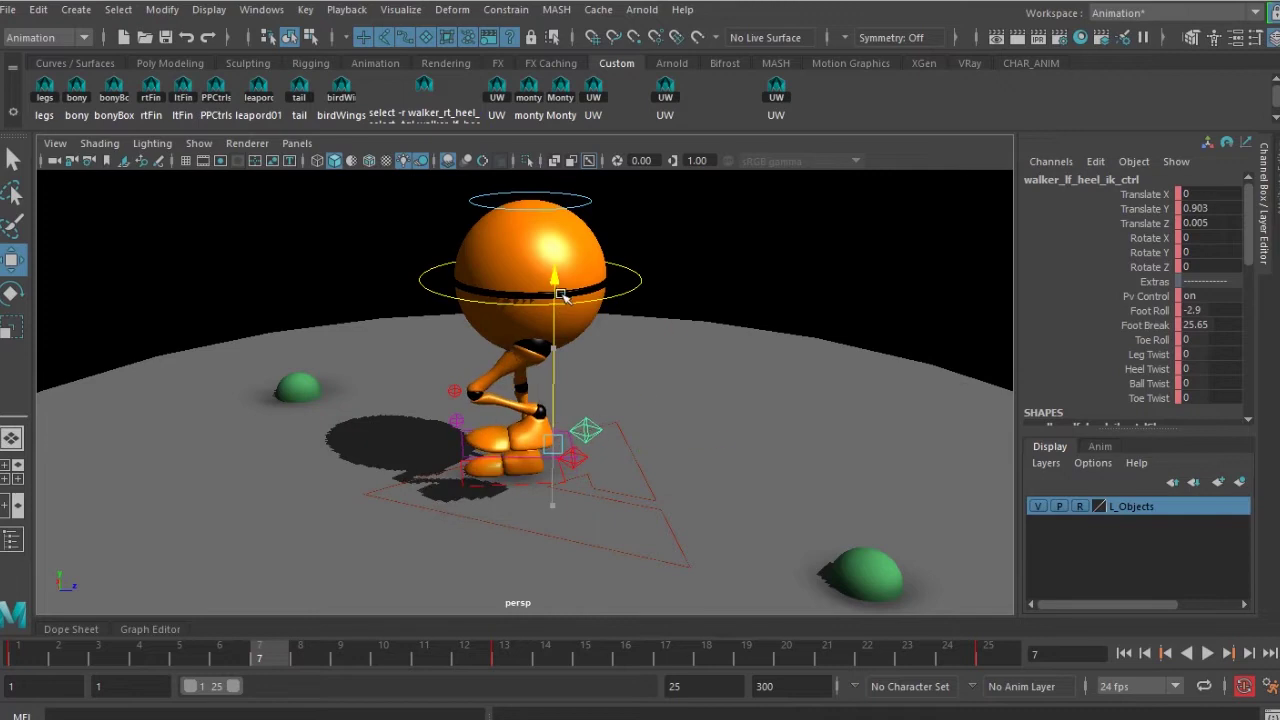
{"action": "left_click_drag", "start_coordinate": [1204, 310], "coordinate": [1212, 325]}
{"action": "type", "text": "0"}
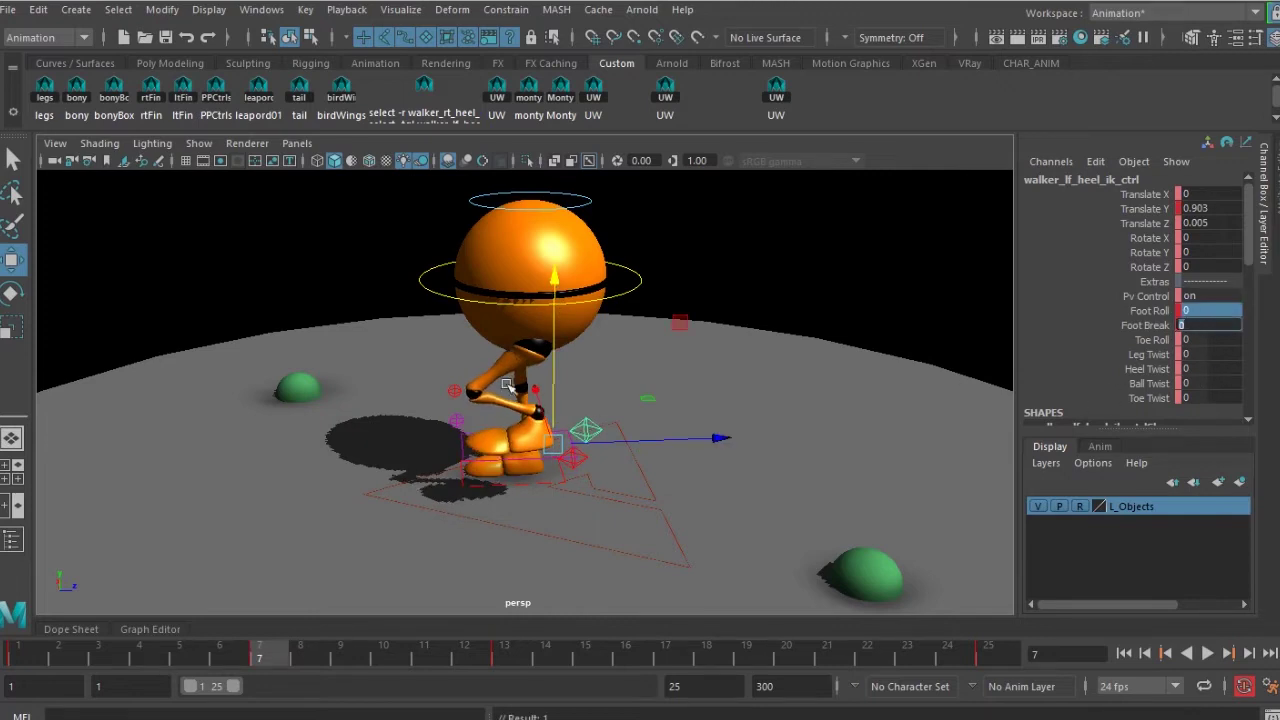
{"action": "left_click_drag", "start_coordinate": [554, 319], "coordinate": [554, 297]}
Step: Rotate the left heel control to X 73.553 and raise it to Translate Y 1.308, checking the motion leading into frame 7
{"action": "left_click_drag", "start_coordinate": [594, 416], "coordinate": [597, 403], "text": "alt"}
{"action": "right_click_drag", "start_coordinate": [597, 403], "coordinate": [664, 491], "text": "alt"}
{"action": "key", "text": "e"}
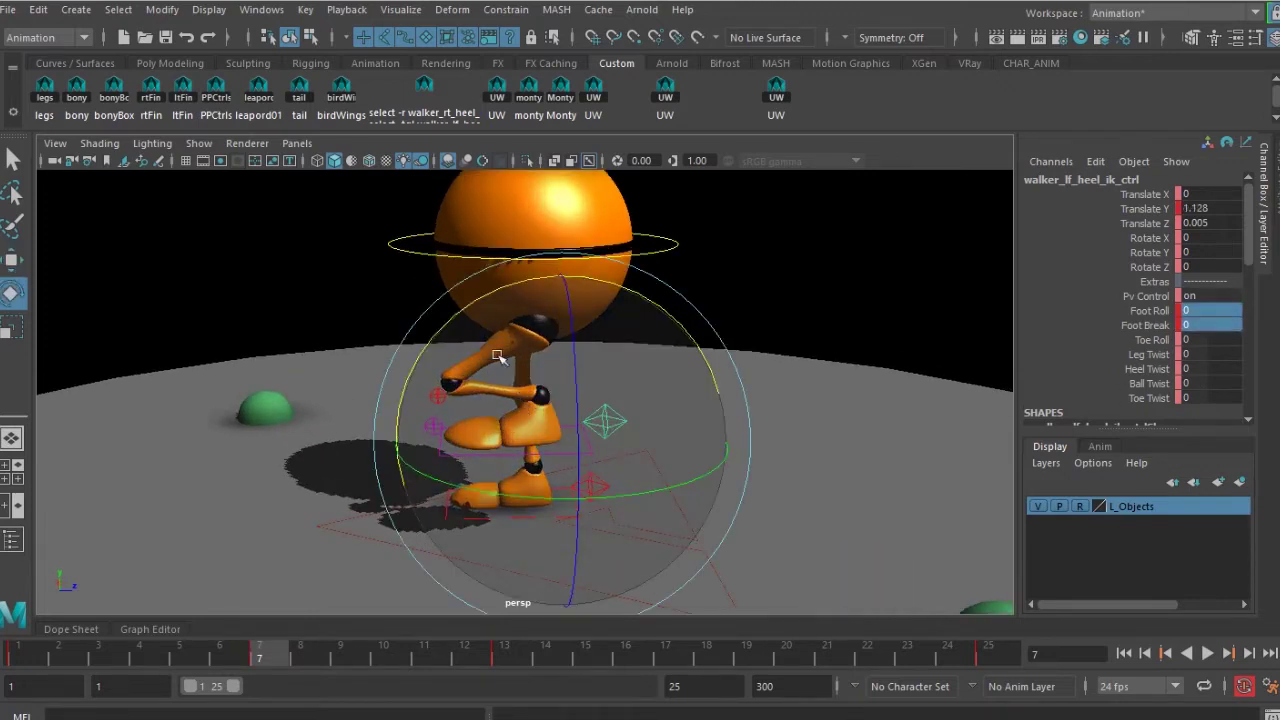
{"action": "left_click_drag", "start_coordinate": [441, 329], "coordinate": [446, 511]}
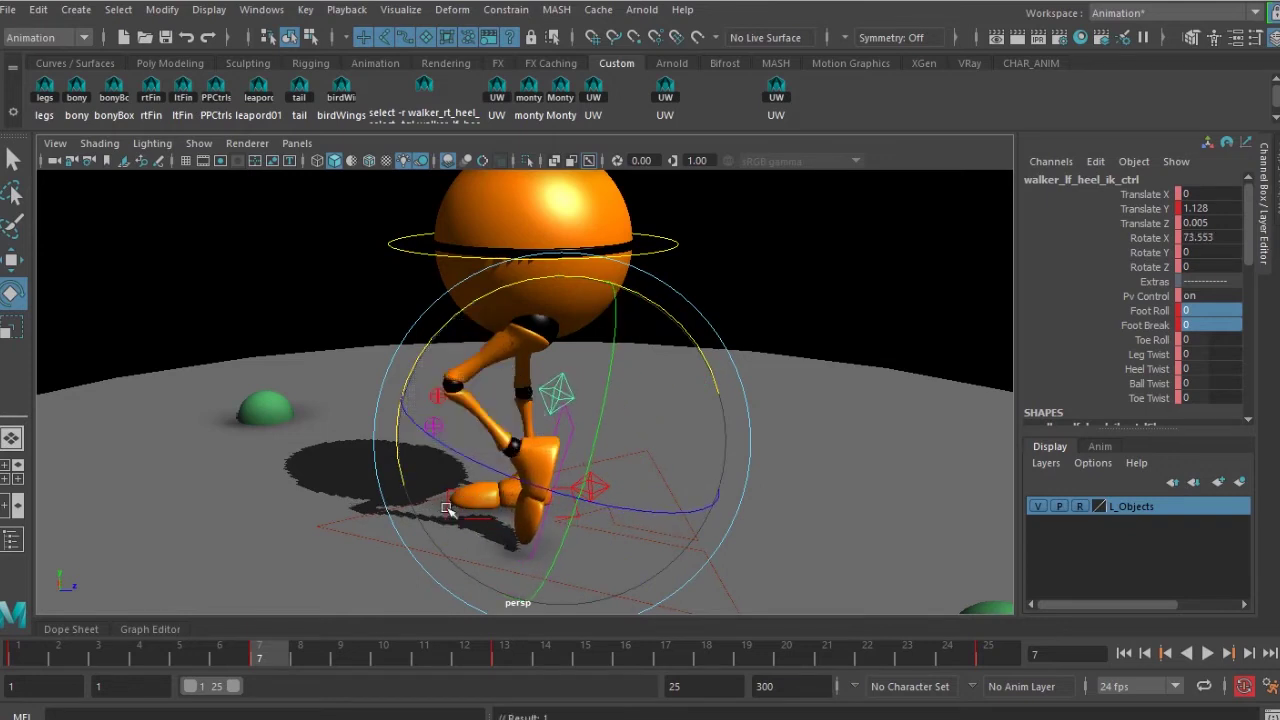
{"action": "key", "text": "w"}
{"action": "left_click_drag", "start_coordinate": [562, 332], "coordinate": [563, 307]}
{"action": "left_click_drag", "start_coordinate": [532, 396], "coordinate": [735, 418], "text": "alt"}
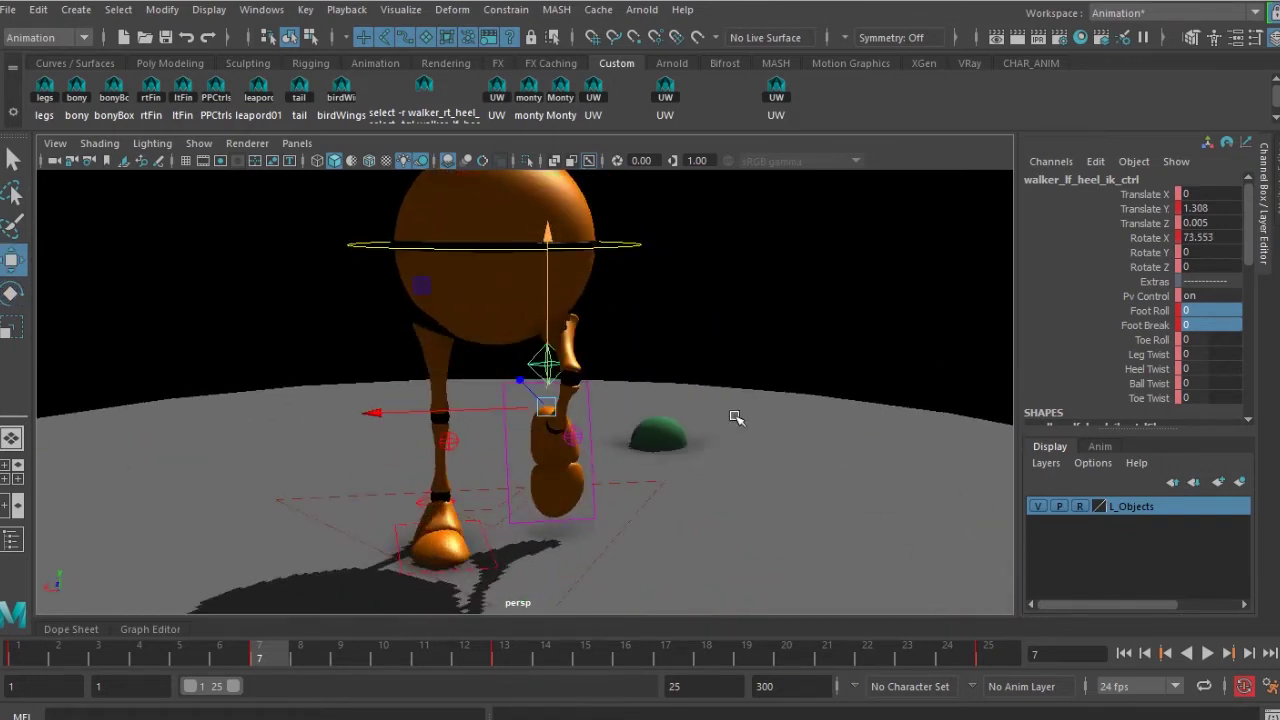
{"action": "right_click_drag", "start_coordinate": [611, 470], "coordinate": [468, 569], "text": "alt"}
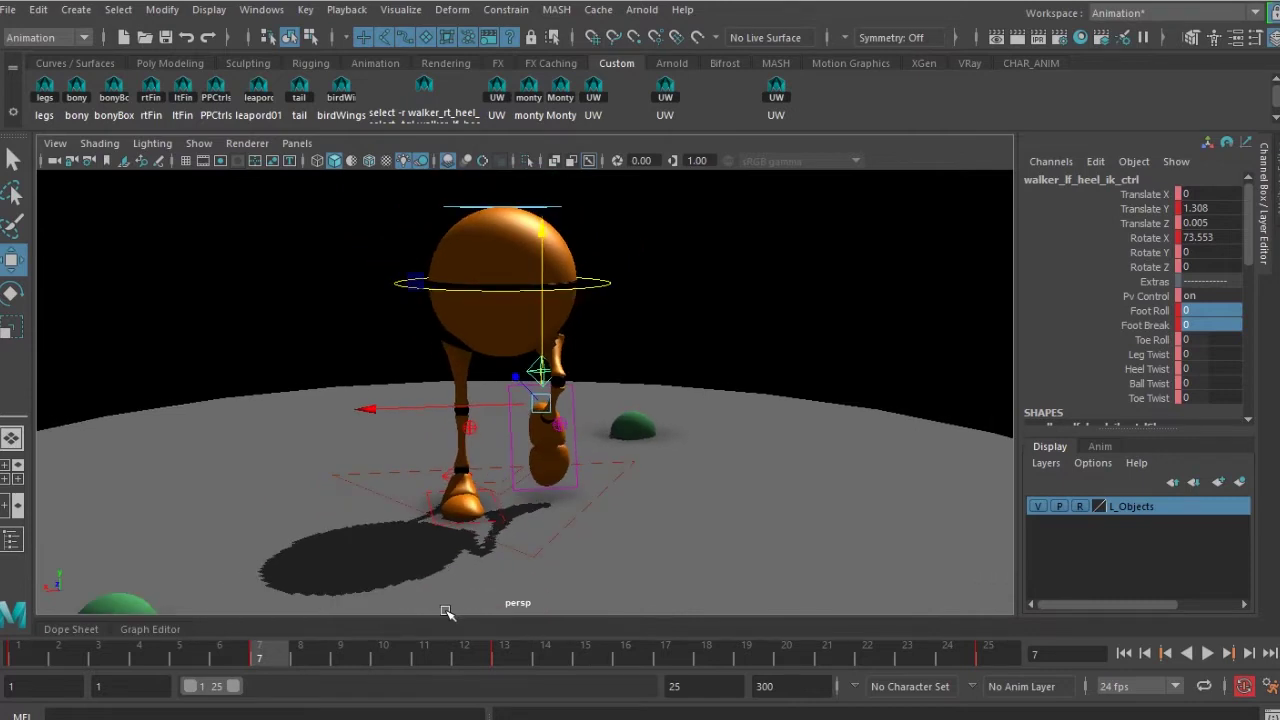
{"action": "mouse_move", "coordinate": [819, 405]}
{"action": "left_mouse_down", "text": "alt"}
{"action": "mouse_move", "coordinate": [571, 409]}
{"action": "mouse_move", "coordinate": [832, 392]}
{"action": "left_mouse_up", "text": "alt"}
{"action": "left_click_drag", "start_coordinate": [257, 657], "coordinate": [134, 658]}
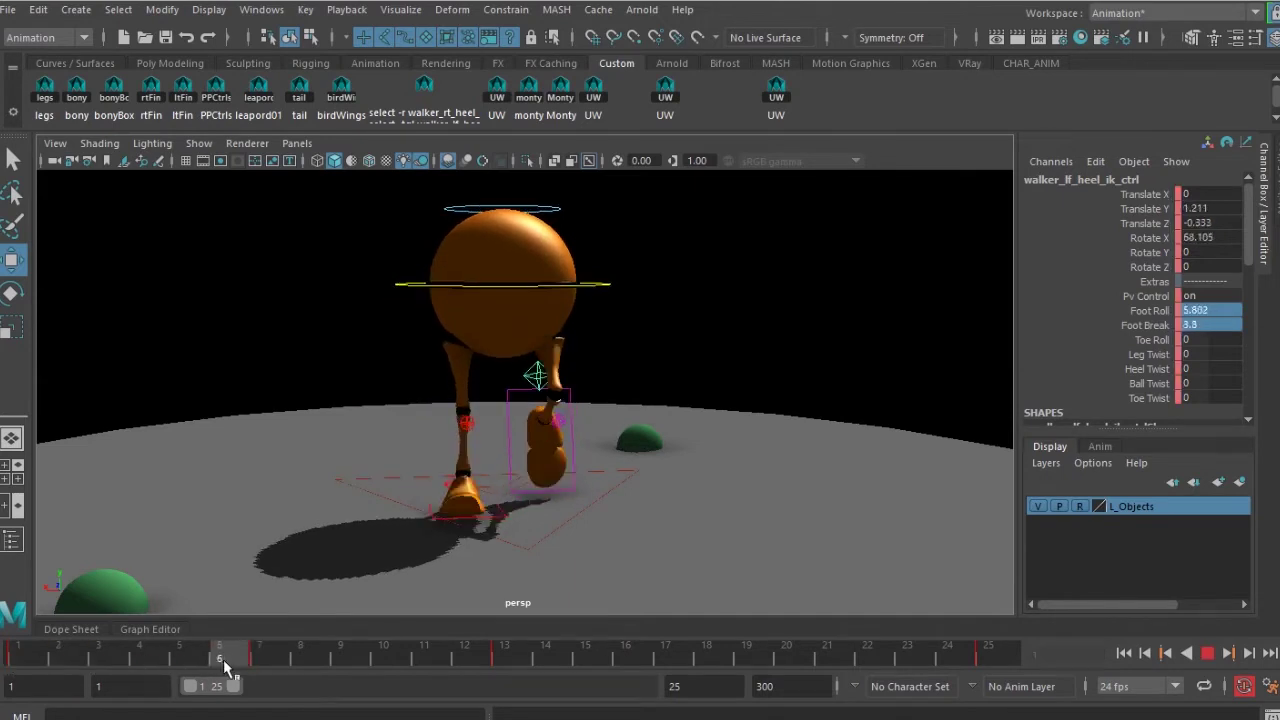
Step: Shift the main body control over the planted right foot to Translate X 0.568 and Translate Y -0.172
{"action": "middle_click_drag", "start_coordinate": [434, 473], "coordinate": [433, 498], "text": "alt"}
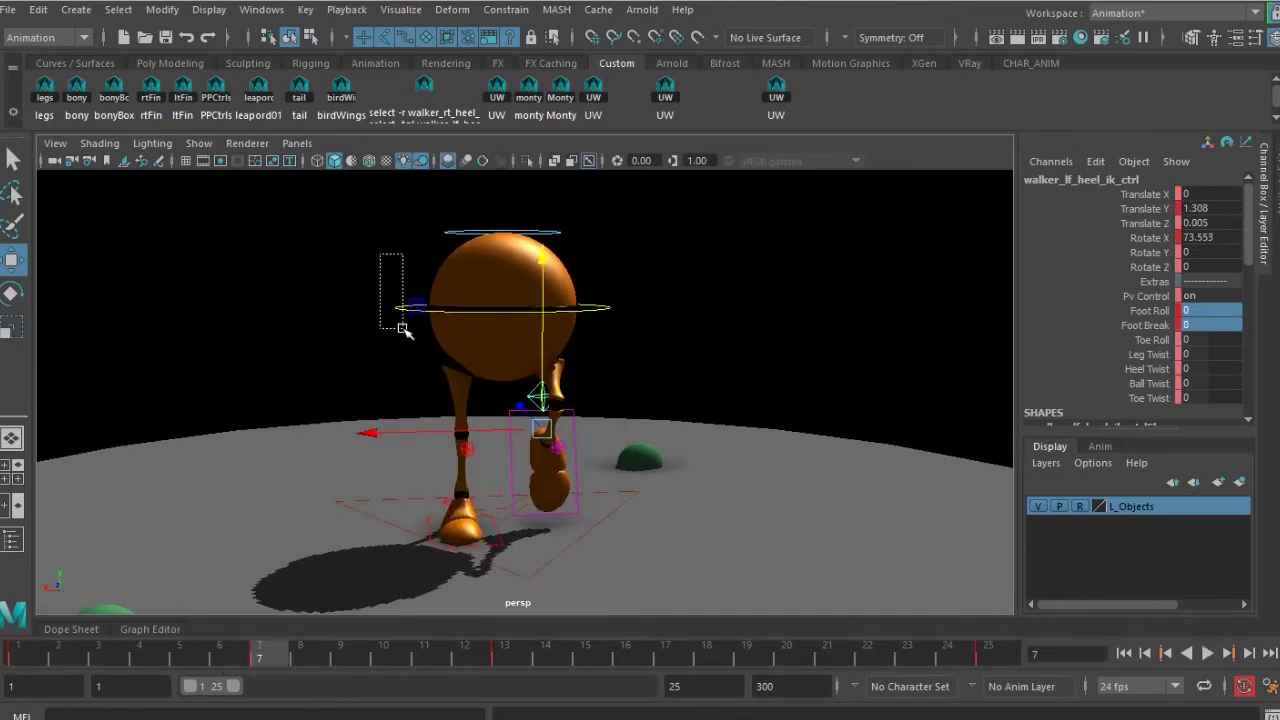
{"action": "left_click_drag", "start_coordinate": [402, 330], "coordinate": [312, 308]}
{"action": "left_click_drag", "start_coordinate": [477, 206], "coordinate": [480, 220]}
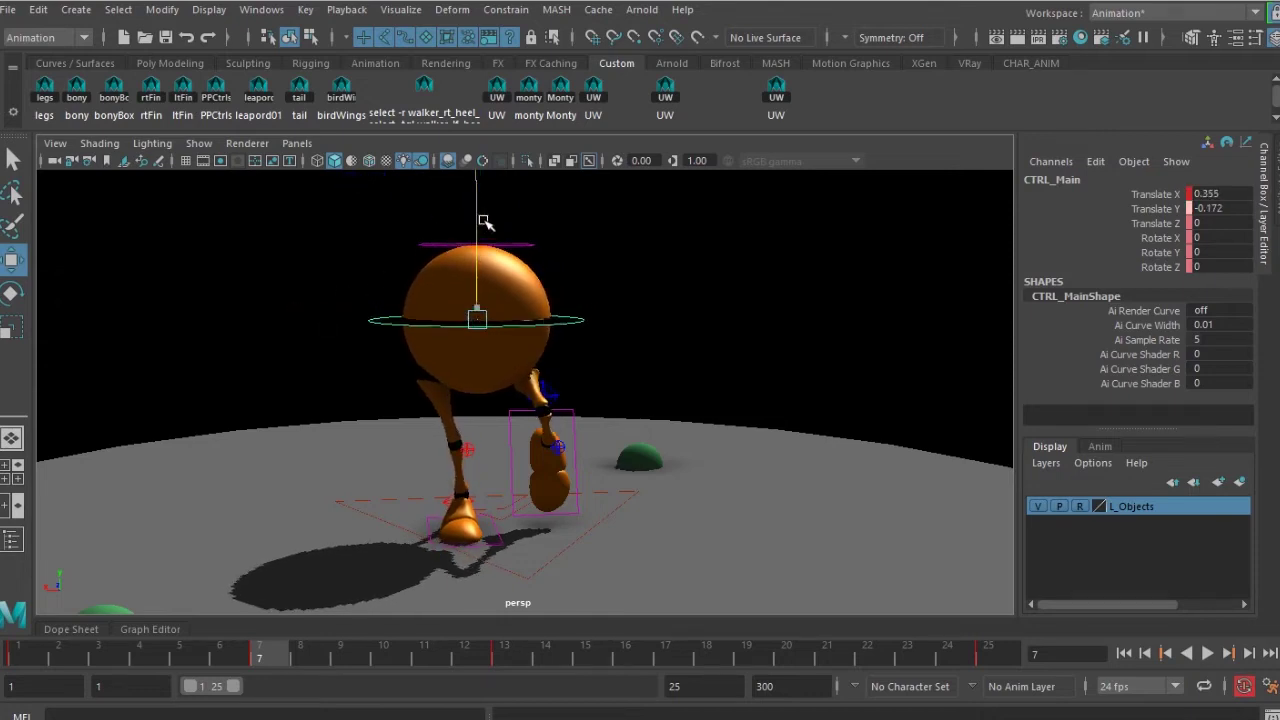
{"action": "left_click_drag", "start_coordinate": [362, 307], "coordinate": [306, 323]}
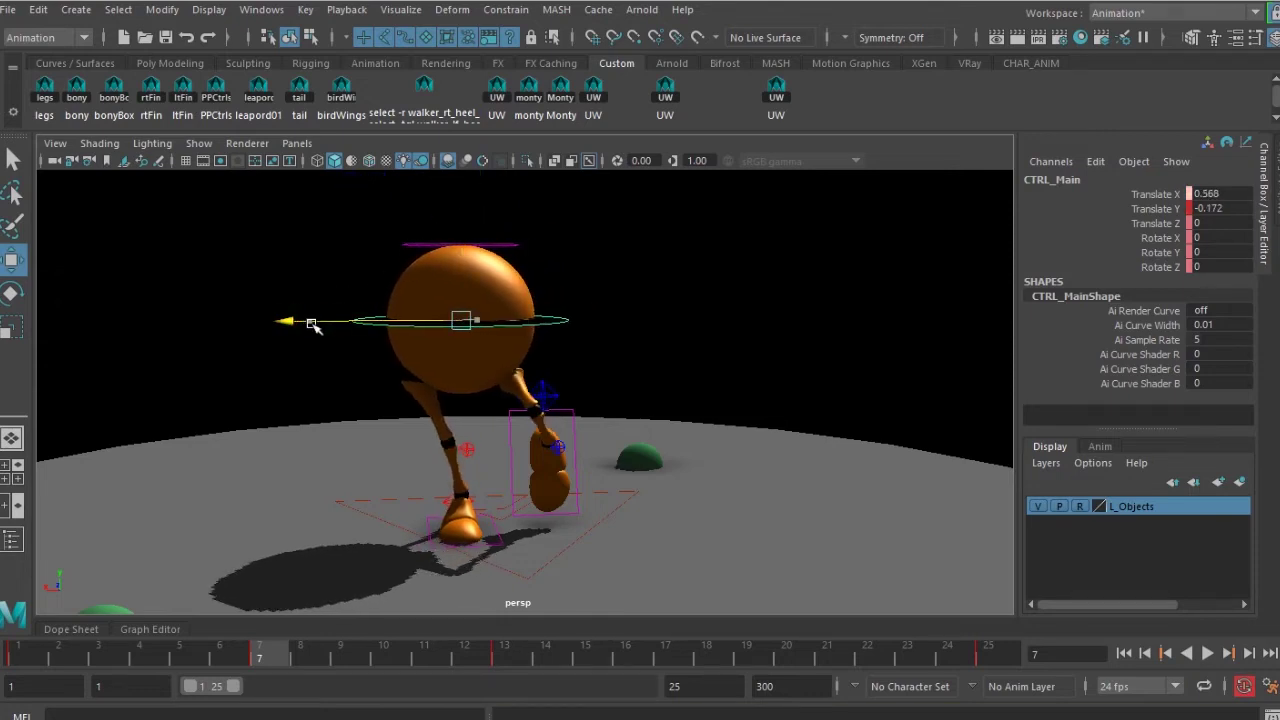
Step: Move the right knee pole vector control outward and tilt the main body control back around X
{"action": "left_click", "coordinate": [461, 452]}
{"action": "left_click_drag", "start_coordinate": [393, 456], "coordinate": [368, 461]}
{"action": "left_click_drag", "start_coordinate": [645, 335], "coordinate": [395, 335], "text": "alt"}
{"action": "left_click", "coordinate": [590, 315]}
{"action": "key", "text": "e"}
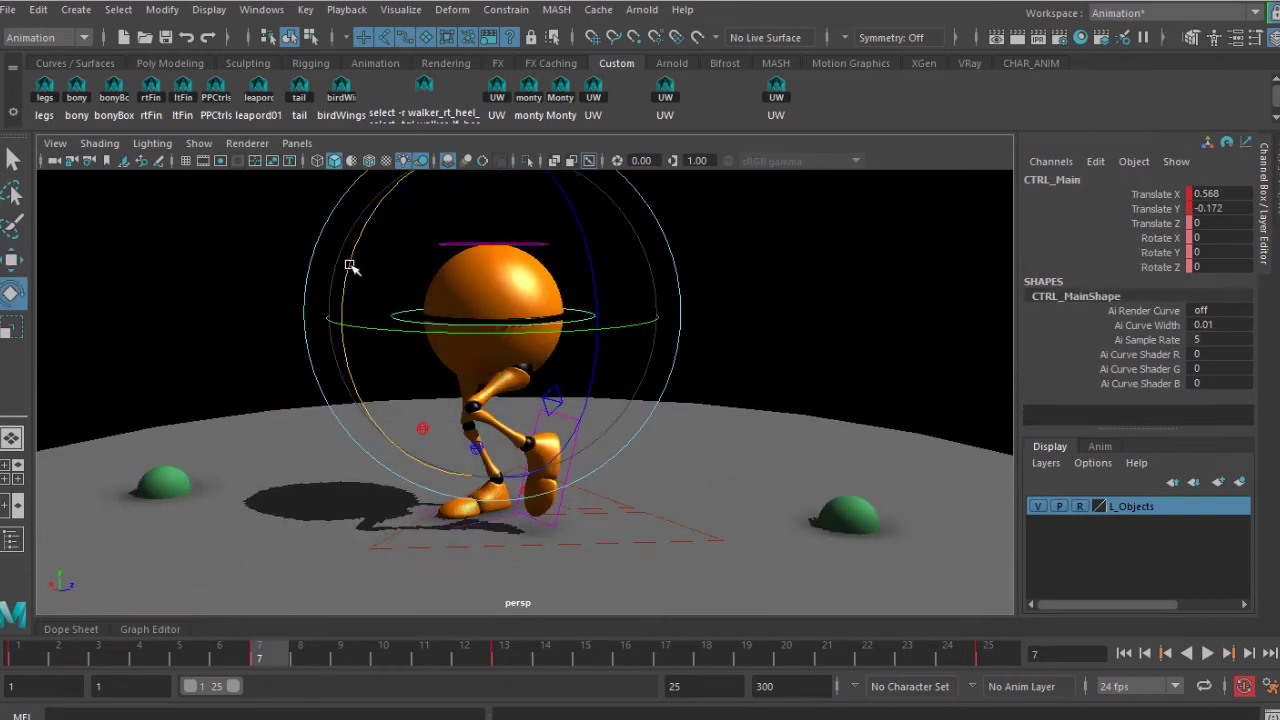
{"action": "left_click_drag", "start_coordinate": [351, 271], "coordinate": [500, 212]}
{"action": "key", "text": "w"}
{"action": "mouse_move", "coordinate": [434, 436]}
{"action": "left_mouse_down", "text": "alt"}
{"action": "mouse_move", "coordinate": [552, 413]}
{"action": "mouse_move", "coordinate": [550, 451]}
{"action": "mouse_move", "coordinate": [434, 471]}
{"action": "mouse_move", "coordinate": [424, 449]}
{"action": "left_mouse_up", "text": "alt"}
Step: Move the left knee pole vector control to Translate Z 1.363
{"action": "left_click", "coordinate": [550, 391]}
{"action": "left_click", "coordinate": [453, 437]}
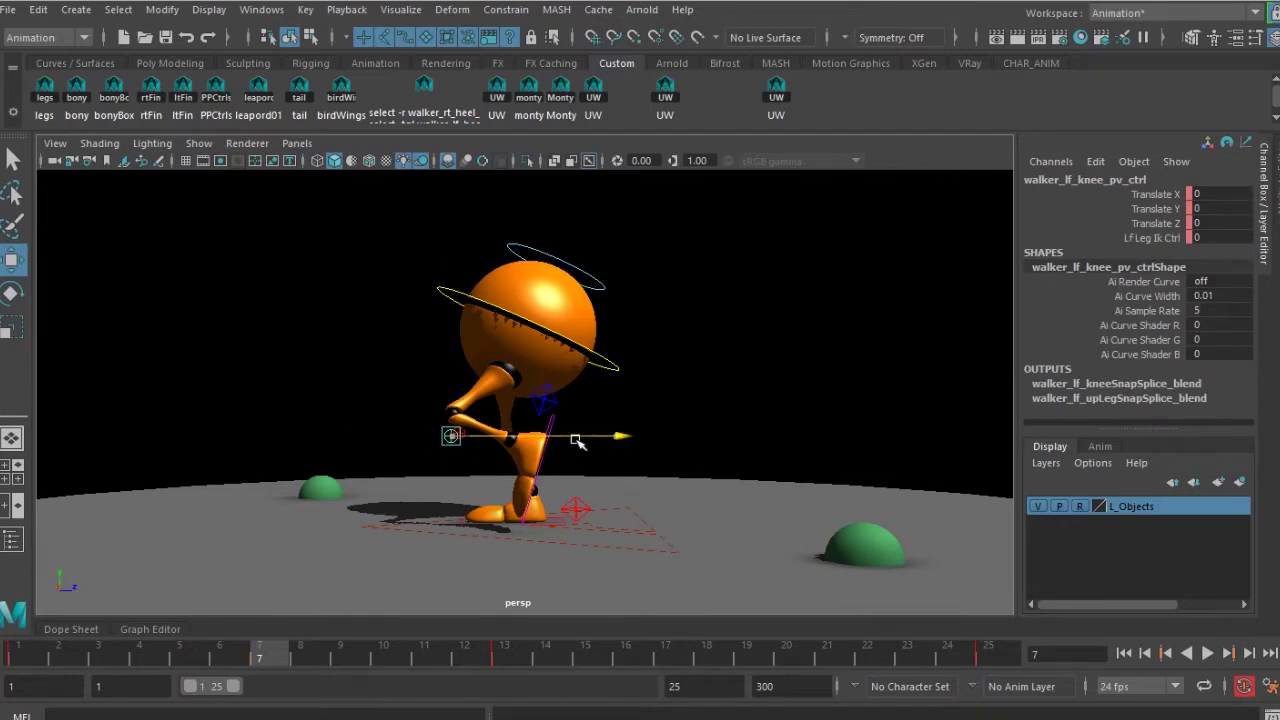
{"action": "left_click_drag", "start_coordinate": [365, 448], "coordinate": [570, 453], "text": "alt"}
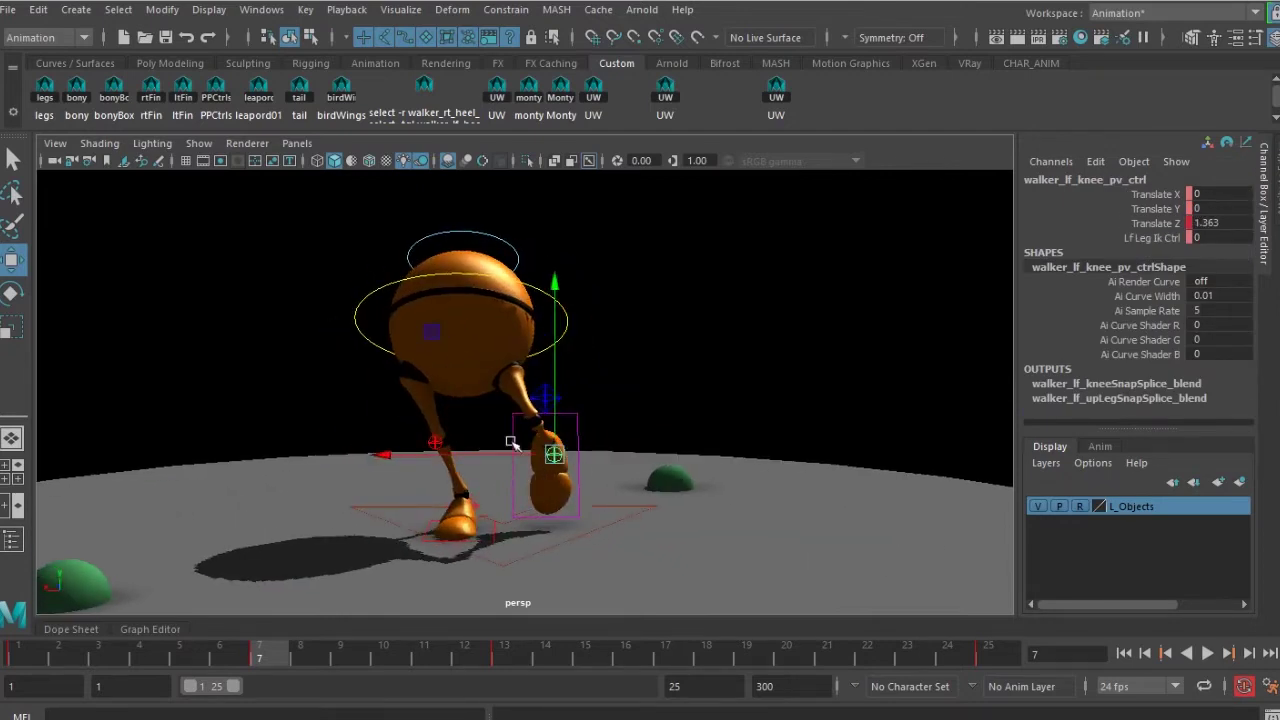
{"action": "left_click_drag", "start_coordinate": [520, 354], "coordinate": [440, 293], "text": "alt"}
Step: Tilt the main body control to Rotate X 38.003 and lower it to Translate Y -0.521
{"action": "left_click", "coordinate": [585, 369]}
{"action": "key", "text": "e"}
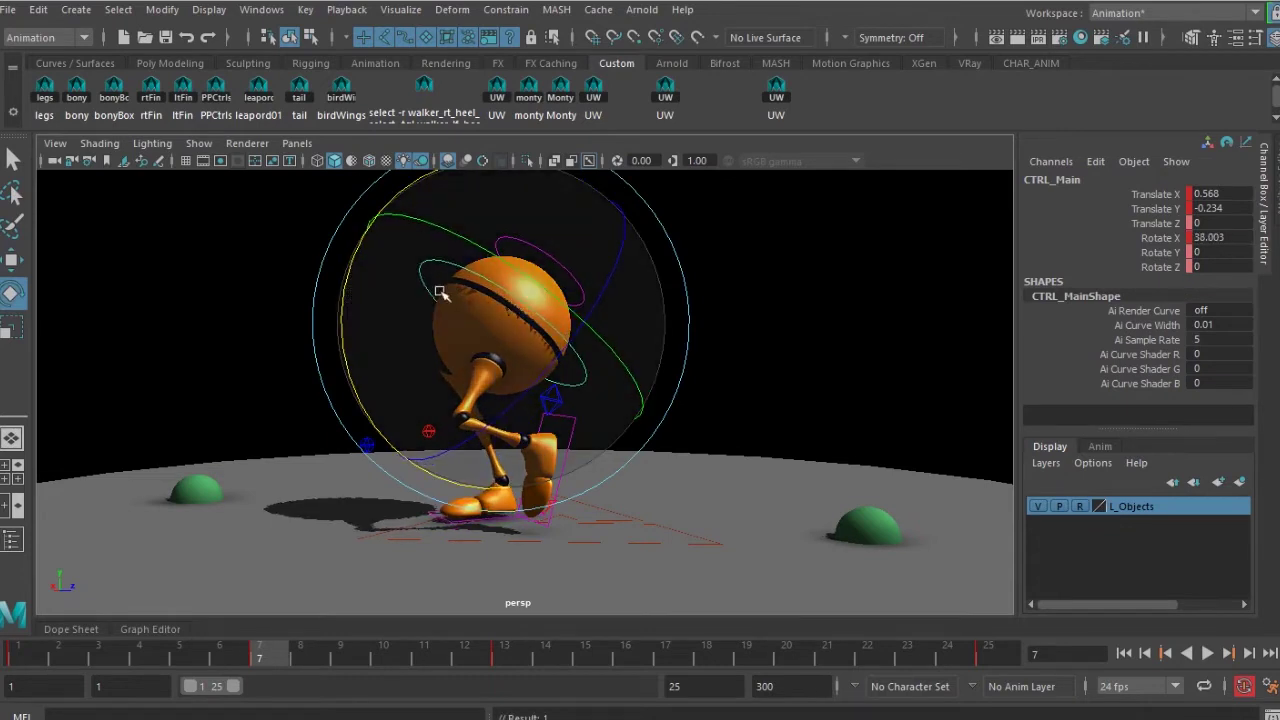
{"action": "key", "text": "w"}
{"action": "left_click_drag", "start_coordinate": [502, 227], "coordinate": [516, 252]}
{"action": "left_click_drag", "start_coordinate": [513, 404], "coordinate": [575, 435], "text": "alt"}
Step: Select all of the walker's controls and key the passing pose at frame 7
{"action": "left_click", "coordinate": [775, 118]}
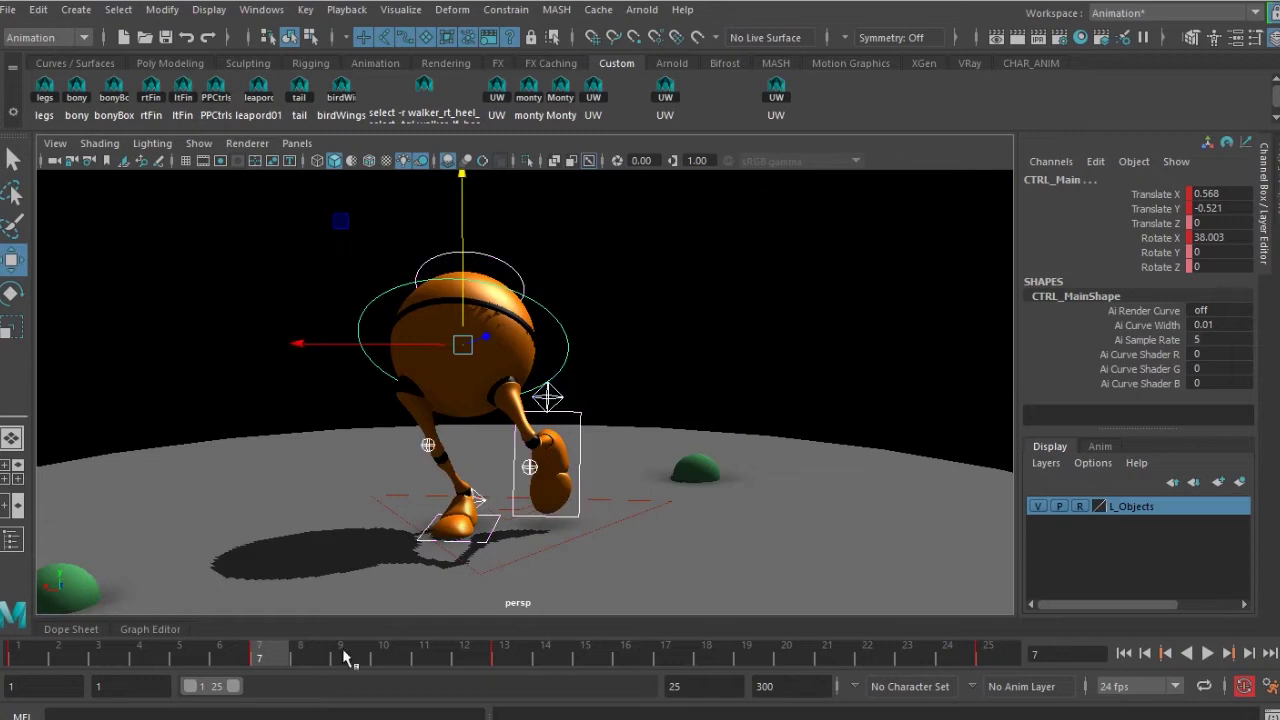
{"action": "mouse_move", "coordinate": [265, 655]}
{"action": "left_mouse_down"}
{"action": "mouse_move", "coordinate": [12, 657]}
{"action": "mouse_move", "coordinate": [268, 660]}
{"action": "left_mouse_up"}
{"action": "left_click_drag", "start_coordinate": [445, 508], "coordinate": [396, 502], "text": "alt"}
Step: At frame 19, set the left heel control's Foot Roll and Foot Break to 0
{"action": "left_click_drag", "start_coordinate": [305, 653], "coordinate": [746, 658]}
{"action": "left_click_drag", "start_coordinate": [507, 658], "coordinate": [747, 663]}
{"action": "left_click_drag", "start_coordinate": [584, 541], "coordinate": [565, 557], "text": "alt"}
{"action": "left_click", "coordinate": [578, 504]}
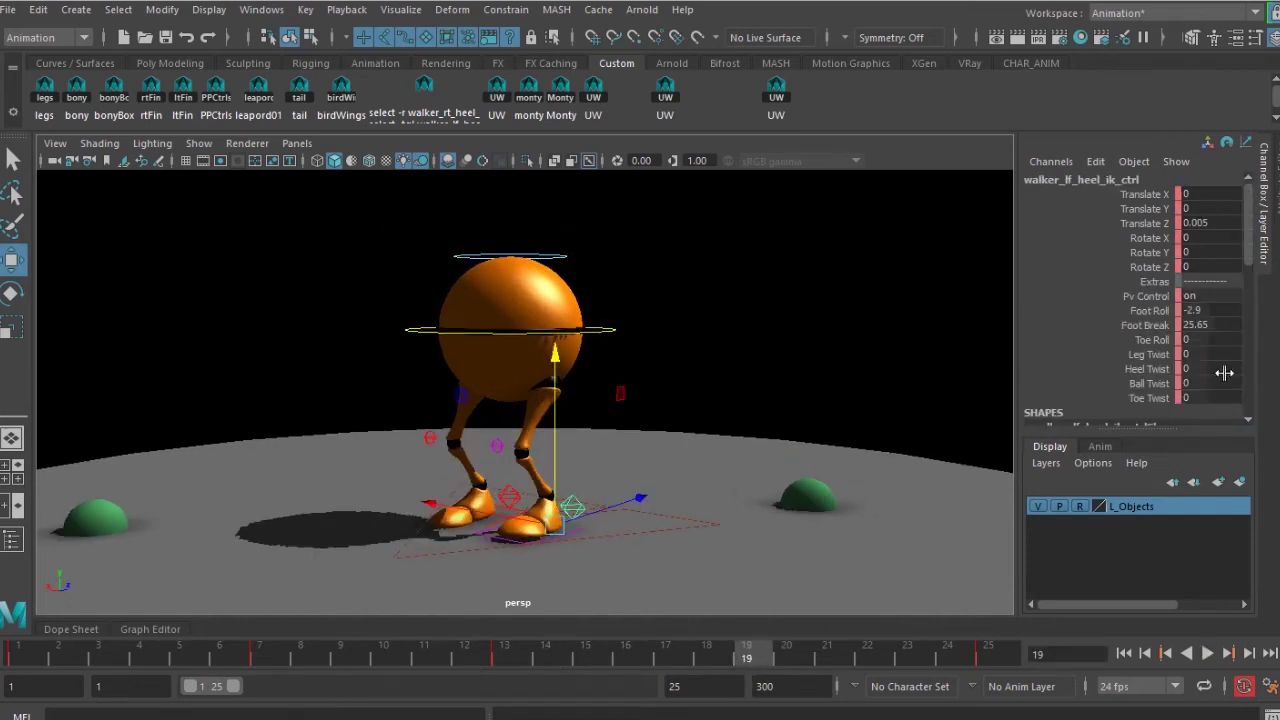
{"action": "left_click_drag", "start_coordinate": [1210, 310], "coordinate": [1213, 326]}
{"action": "type", "text": "0"}
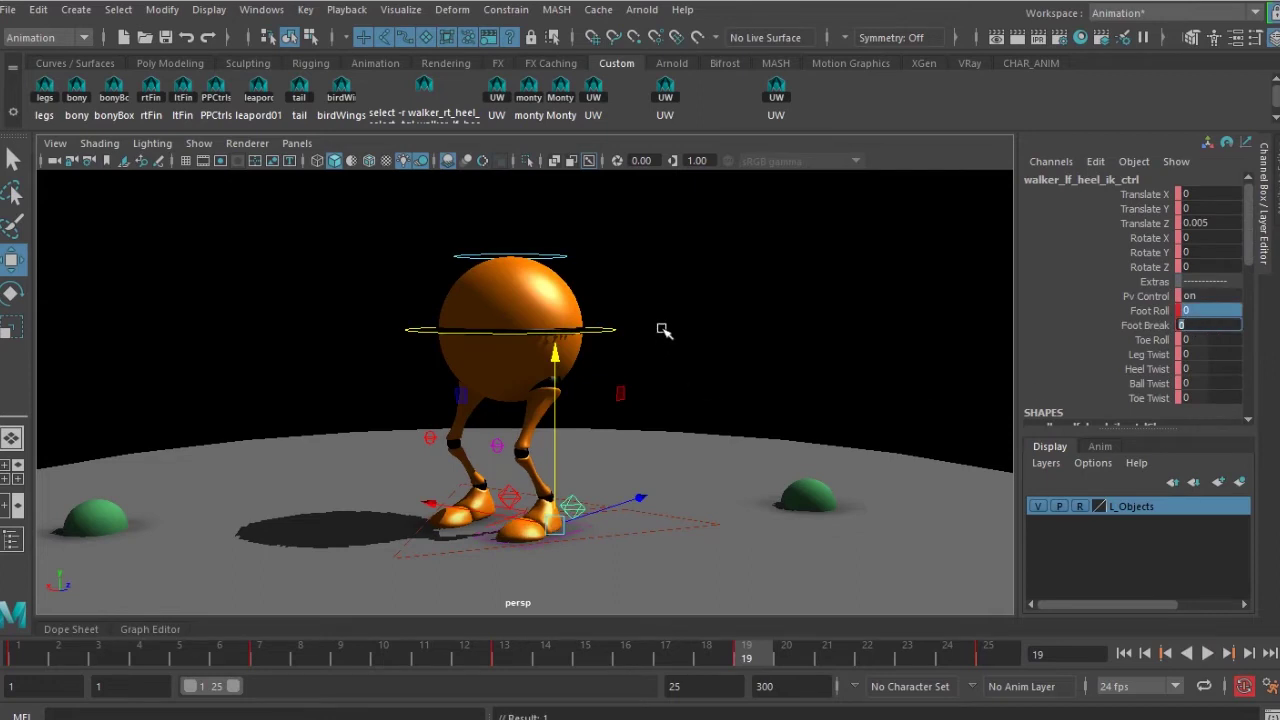
{"action": "left_click", "coordinate": [660, 330]}
Step: Raise the main body control at frame 19 and tilt it back around X for the second passing pose
{"action": "left_click_drag", "start_coordinate": [604, 306], "coordinate": [614, 346]}
{"action": "left_click_drag", "start_coordinate": [538, 366], "coordinate": [507, 406], "text": "alt"}
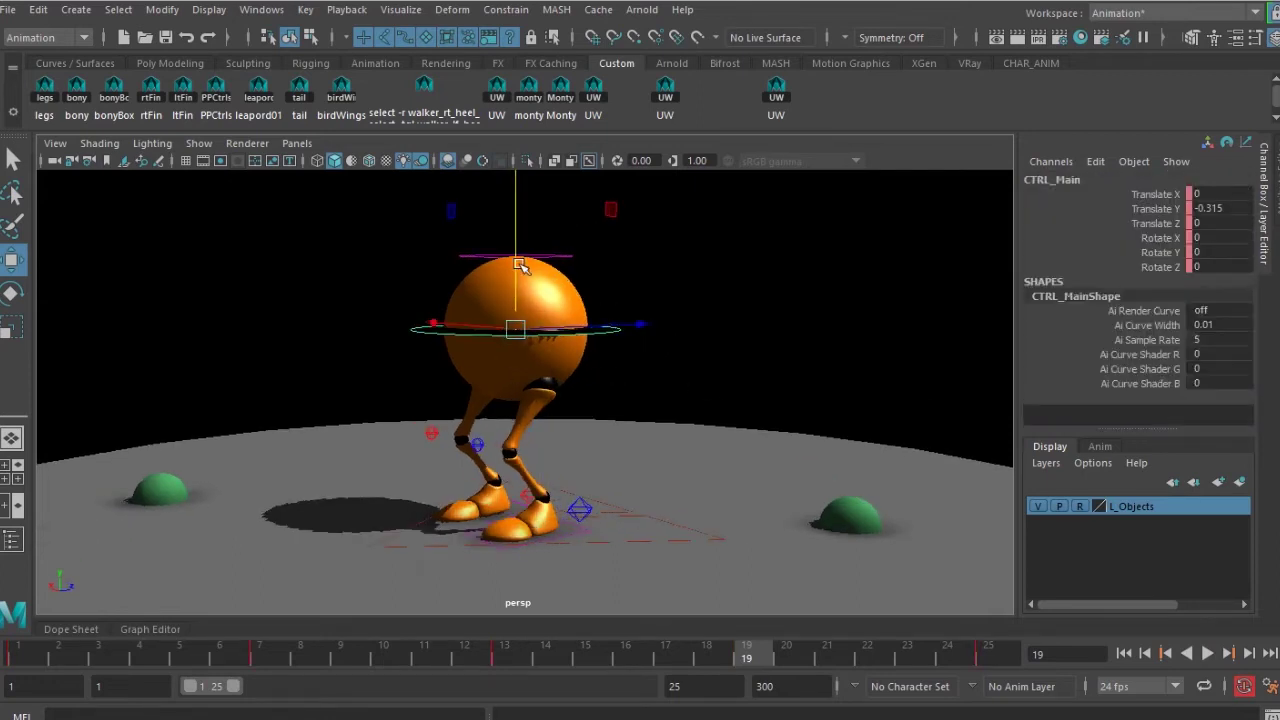
{"action": "left_click_drag", "start_coordinate": [519, 248], "coordinate": [520, 227]}
{"action": "key", "text": "e"}
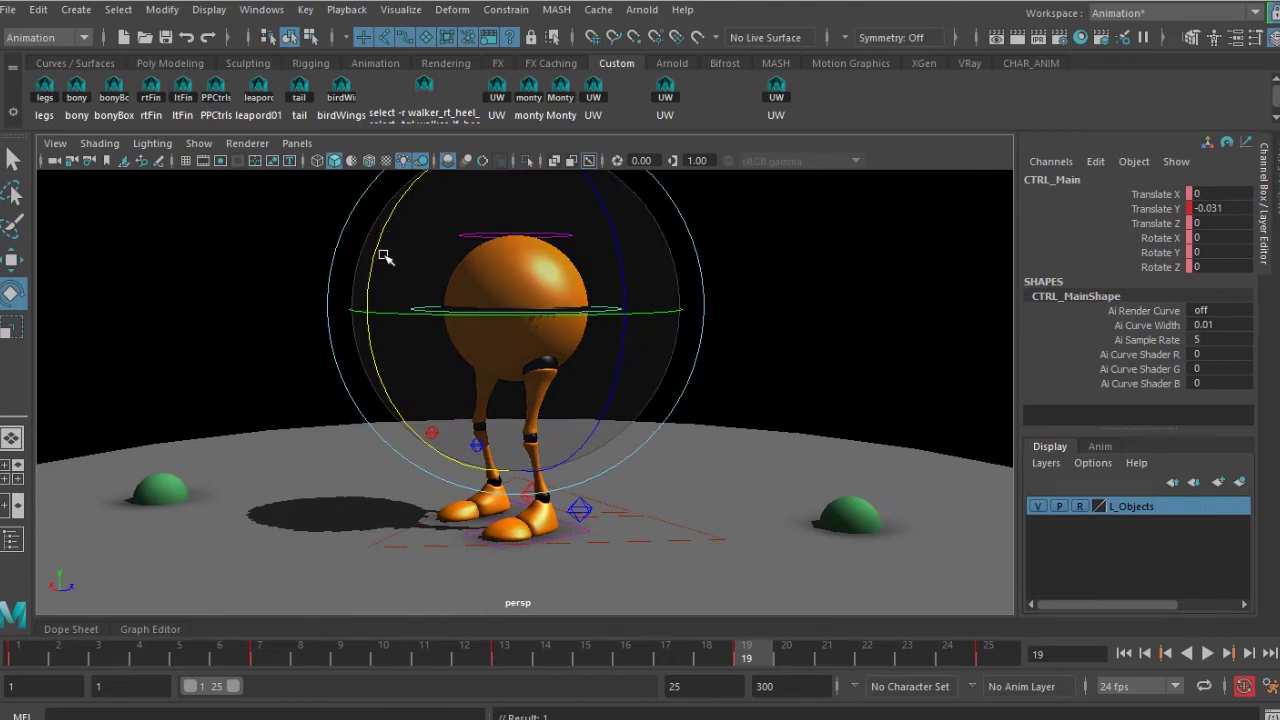
{"action": "left_click_drag", "start_coordinate": [385, 257], "coordinate": [445, 182]}
{"action": "key", "text": "w"}
{"action": "mouse_move", "coordinate": [516, 220]}
{"action": "left_mouse_down"}
{"action": "mouse_move", "coordinate": [516, 267]}
{"action": "mouse_move", "coordinate": [517, 231]}
{"action": "left_mouse_up"}
Step: Lift the right heel control to Translate Y 0.95 at frame 19
{"action": "left_click_drag", "start_coordinate": [447, 502], "coordinate": [510, 514], "text": "alt"}
{"action": "left_click", "coordinate": [508, 481]}
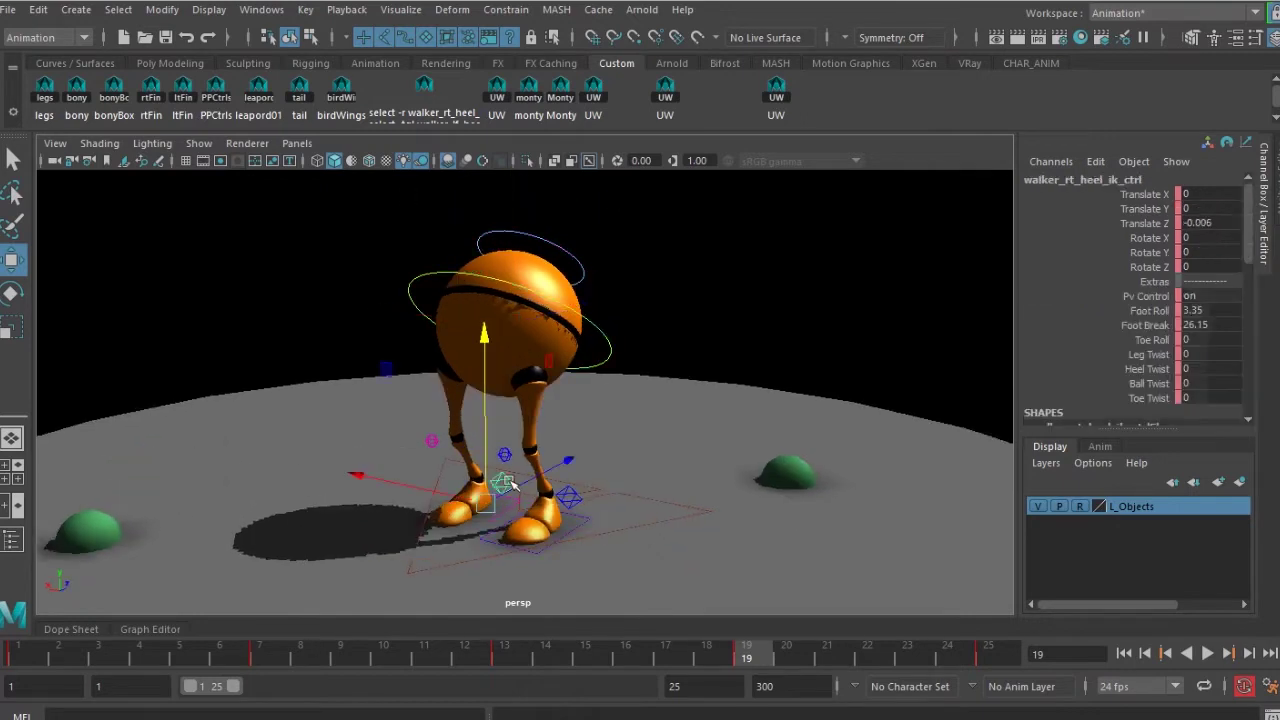
{"action": "left_click_drag", "start_coordinate": [485, 398], "coordinate": [487, 331]}
{"action": "left_click_drag", "start_coordinate": [520, 412], "coordinate": [690, 398], "text": "alt"}
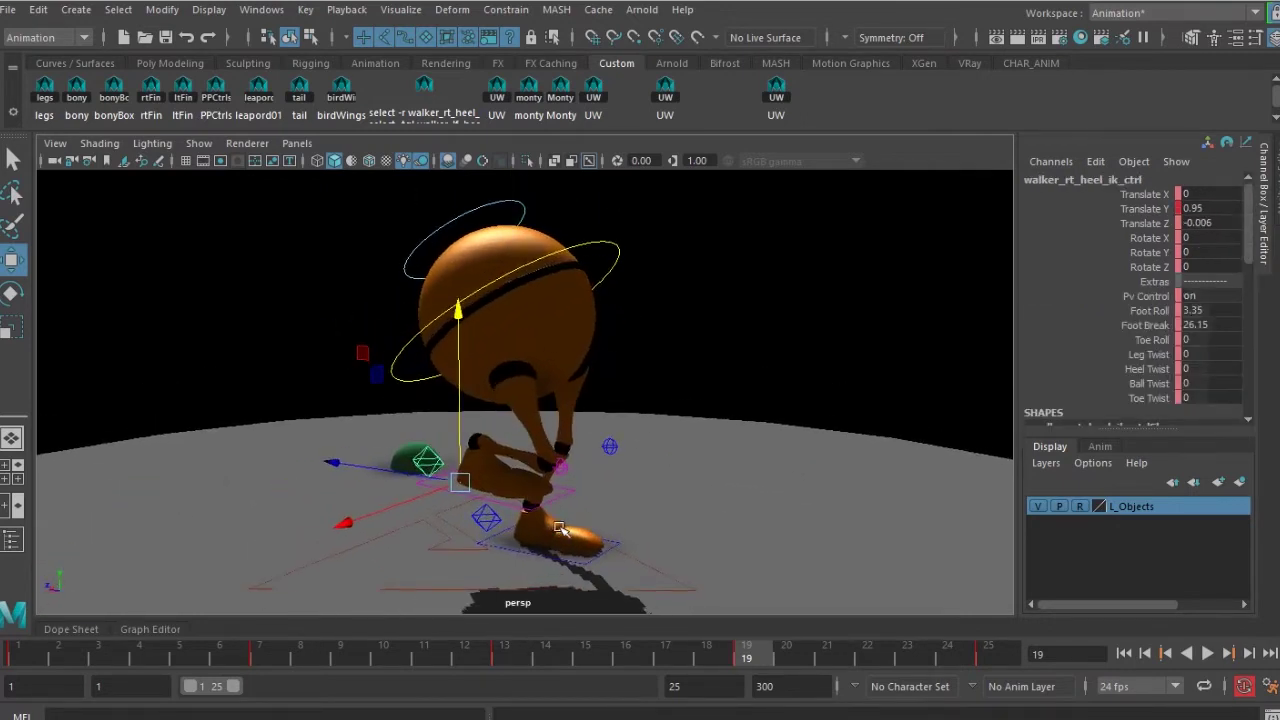
Step: Rotate the right heel control to about 72.35 around X and raise it to Translate Y 1.209 at frame 19
{"action": "key", "text": "e"}
{"action": "left_click_drag", "start_coordinate": [563, 481], "coordinate": [555, 595]}
{"action": "key", "text": "w"}
{"action": "left_click_drag", "start_coordinate": [459, 375], "coordinate": [462, 356]}
Step: Shift the main body control sideways over the planted foot and lower it to Translate X -0.749, Y -0.429 at frame 19
{"action": "left_click_drag", "start_coordinate": [578, 438], "coordinate": [502, 476], "text": "alt"}
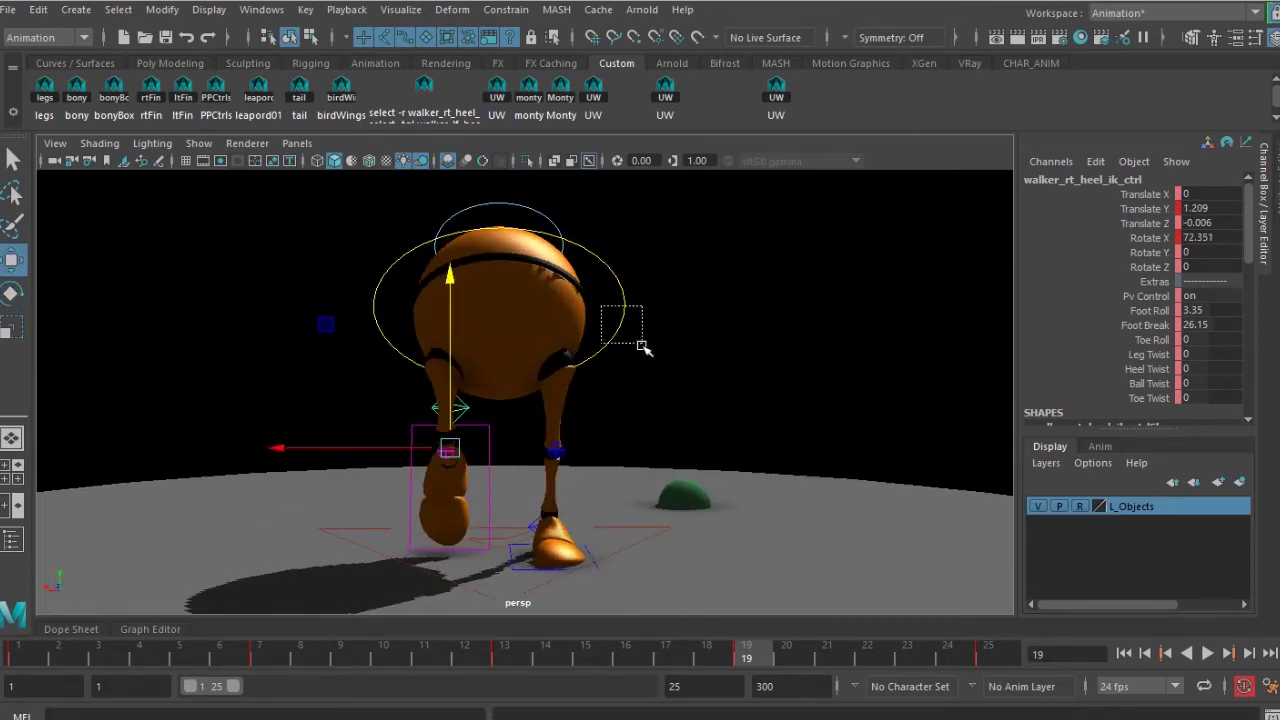
{"action": "left_click_drag", "start_coordinate": [642, 346], "coordinate": [643, 347]}
{"action": "left_click_drag", "start_coordinate": [526, 354], "coordinate": [481, 364], "text": "alt"}
{"action": "left_click_drag", "start_coordinate": [384, 313], "coordinate": [440, 320]}
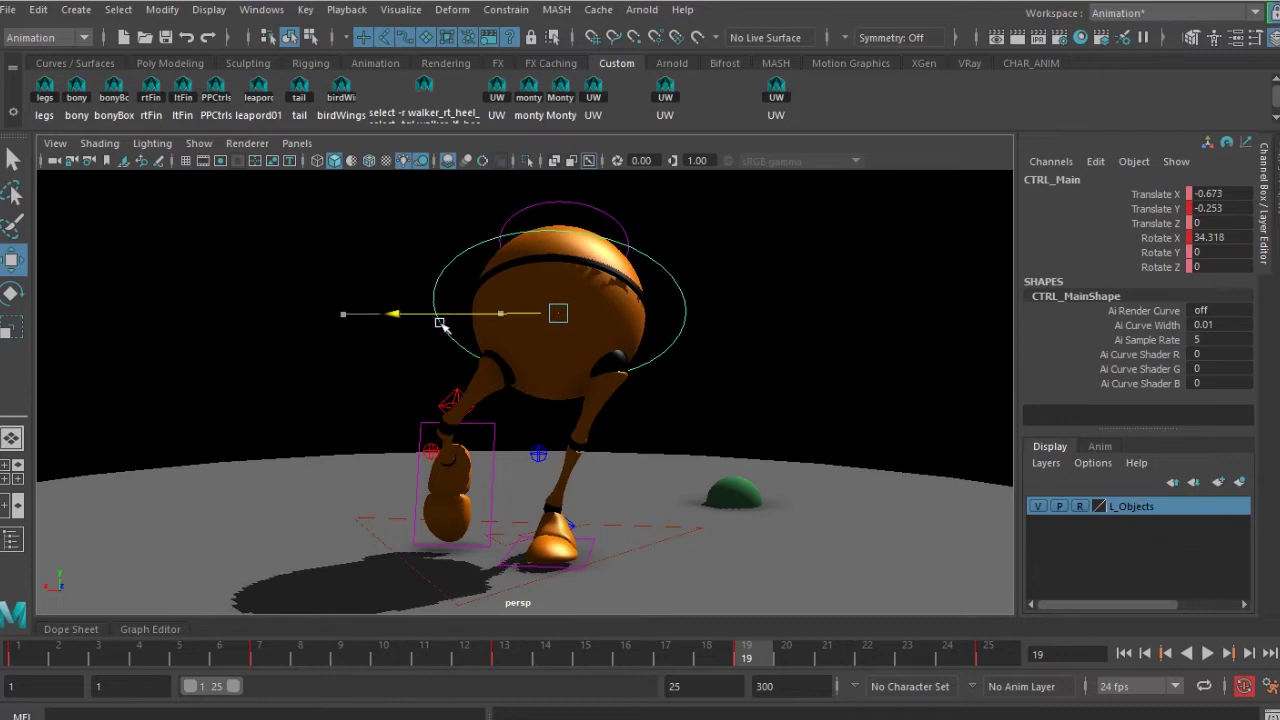
{"action": "left_click_drag", "start_coordinate": [558, 214], "coordinate": [558, 230]}
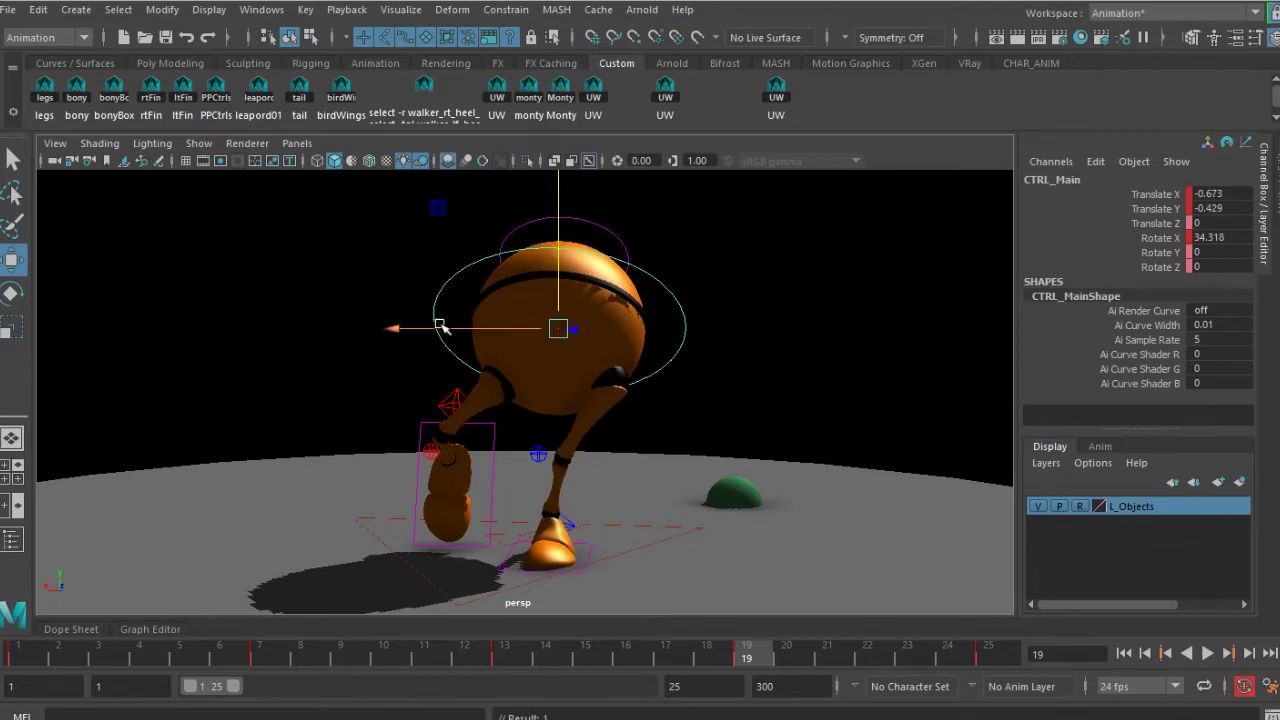
{"action": "left_click_drag", "start_coordinate": [443, 326], "coordinate": [450, 327]}
Step: Move the left knee control to Translate X 0.399, Z 0.503, and key all of the walker's controls at frame 19
{"action": "left_click", "coordinate": [541, 452]}
{"action": "left_click_drag", "start_coordinate": [450, 449], "coordinate": [480, 451]}
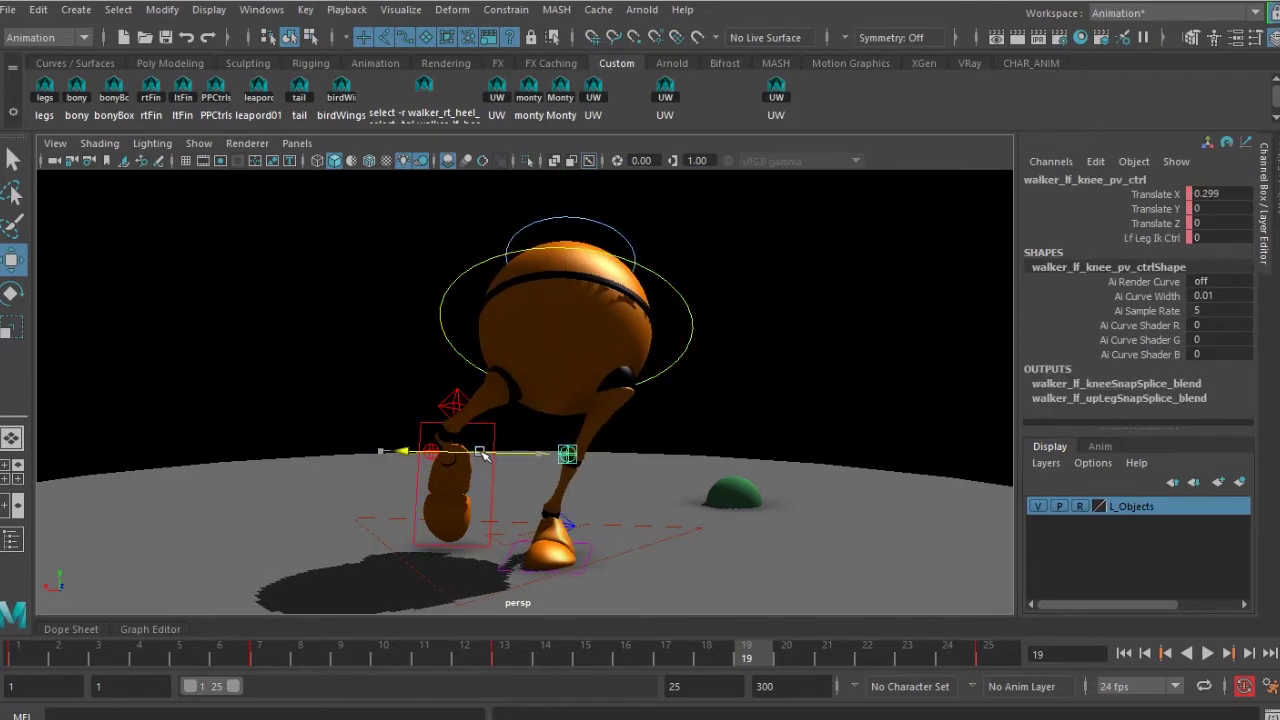
{"action": "scroll", "coordinate": [586, 486], "scroll_direction": "down", "scroll_amount": 2}
{"action": "left_click_drag", "start_coordinate": [586, 486], "coordinate": [476, 503], "text": "alt"}
{"action": "left_click_drag", "start_coordinate": [622, 434], "coordinate": [586, 437]}
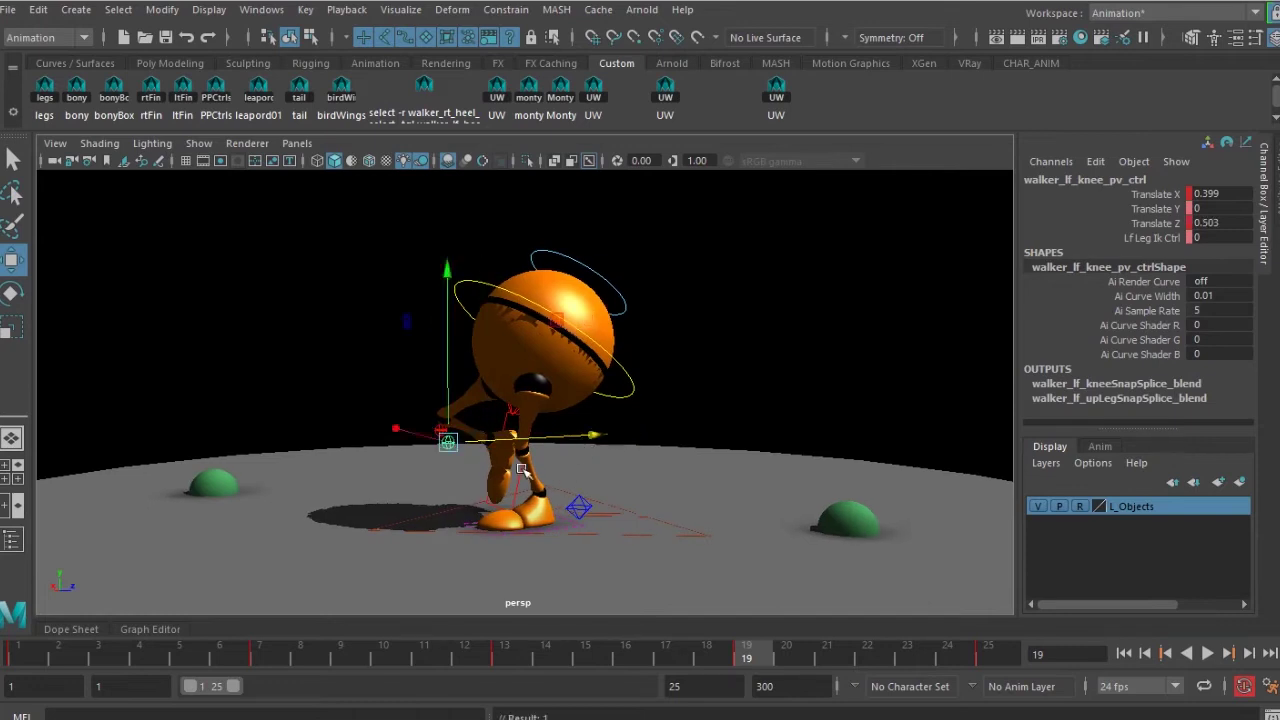
{"action": "left_click_drag", "start_coordinate": [548, 506], "coordinate": [640, 520], "text": "alt"}
{"action": "left_click", "coordinate": [784, 104]}
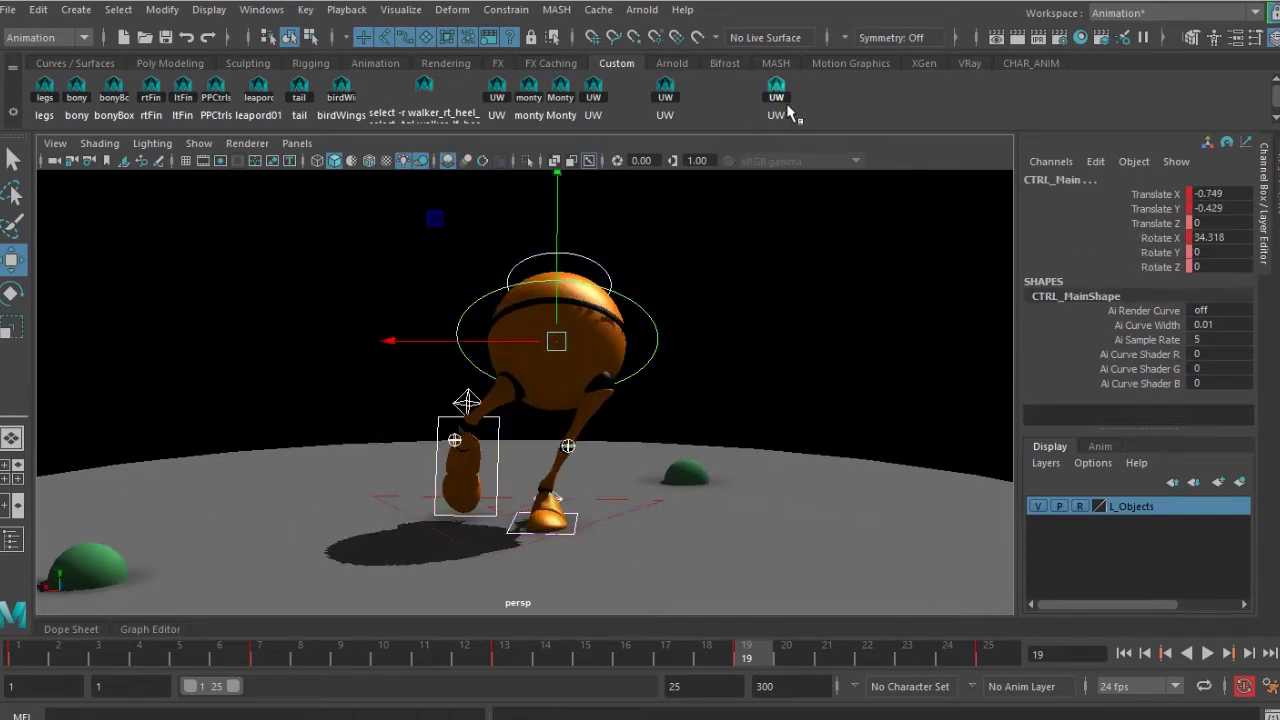
Step: Compare the poses at frames 7 and 1 and play back the walk to check the body's side-to-side shift
{"action": "left_click", "coordinate": [261, 653]}
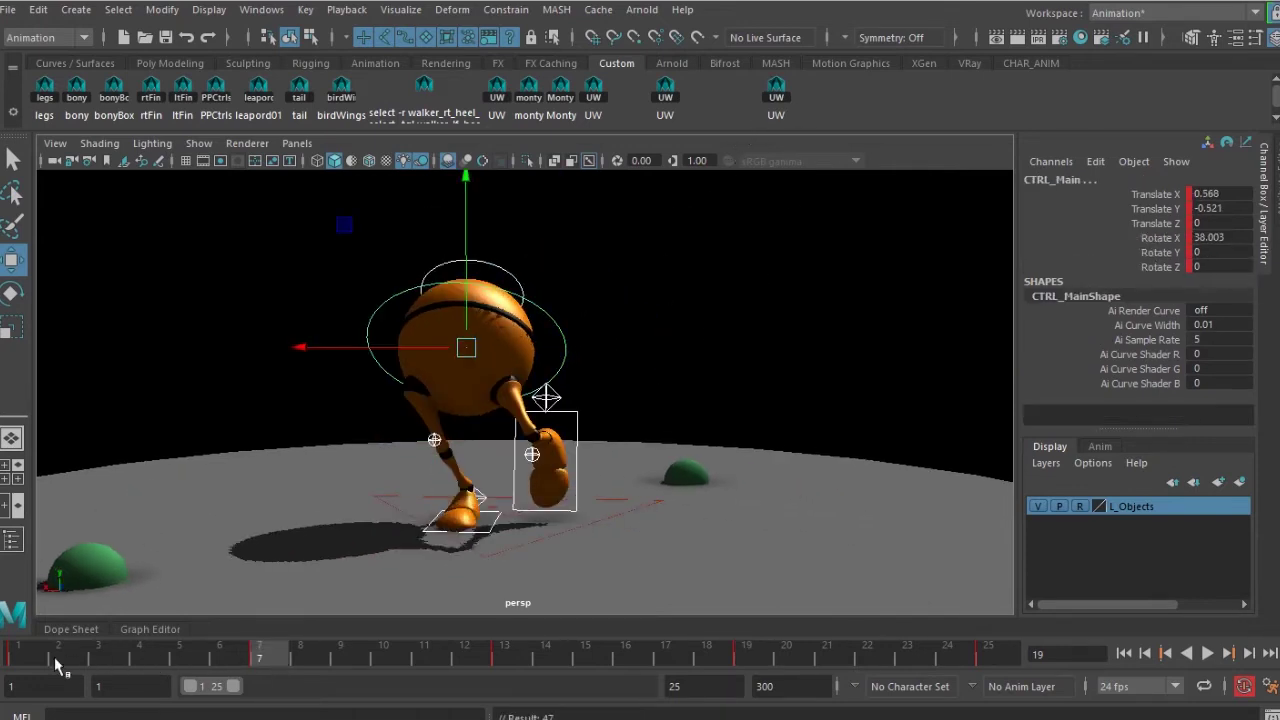
{"action": "left_click_drag", "start_coordinate": [42, 657], "coordinate": [4, 637]}
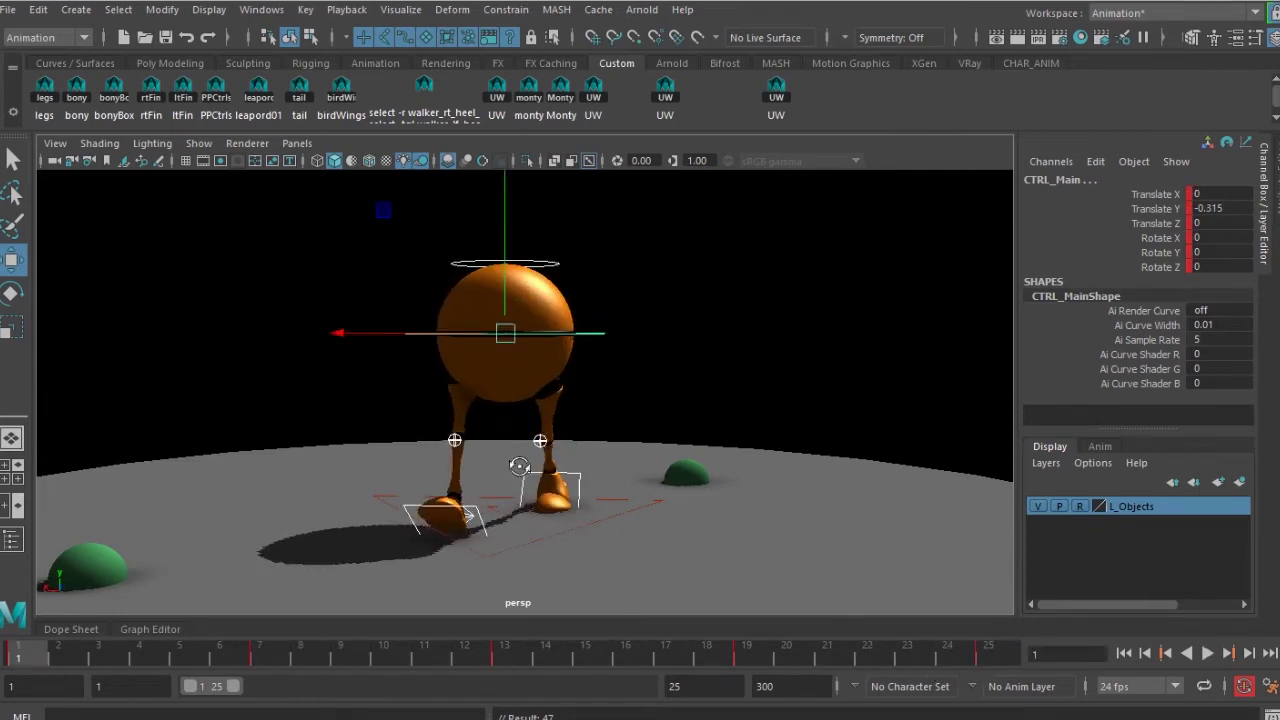
{"action": "left_click_drag", "start_coordinate": [518, 468], "coordinate": [536, 466], "text": "alt"}
{"action": "left_click", "coordinate": [591, 331]}
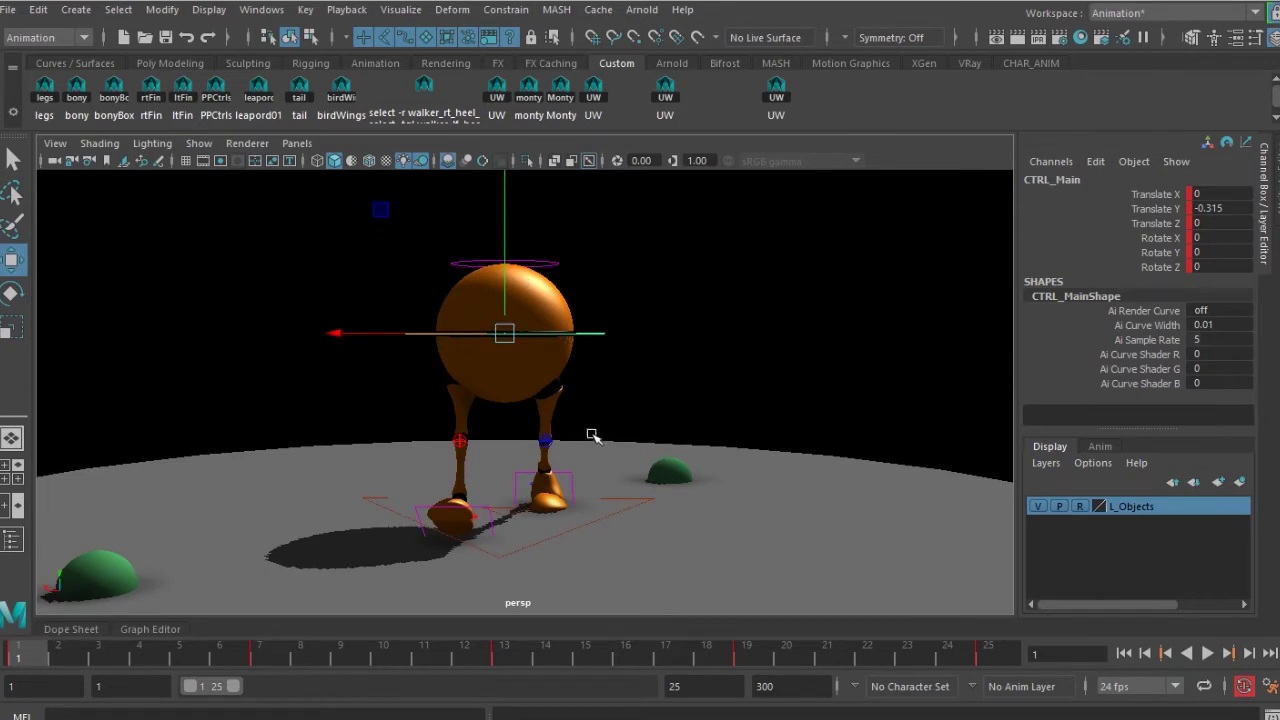
{"action": "left_click_drag", "start_coordinate": [81, 662], "coordinate": [259, 663]}
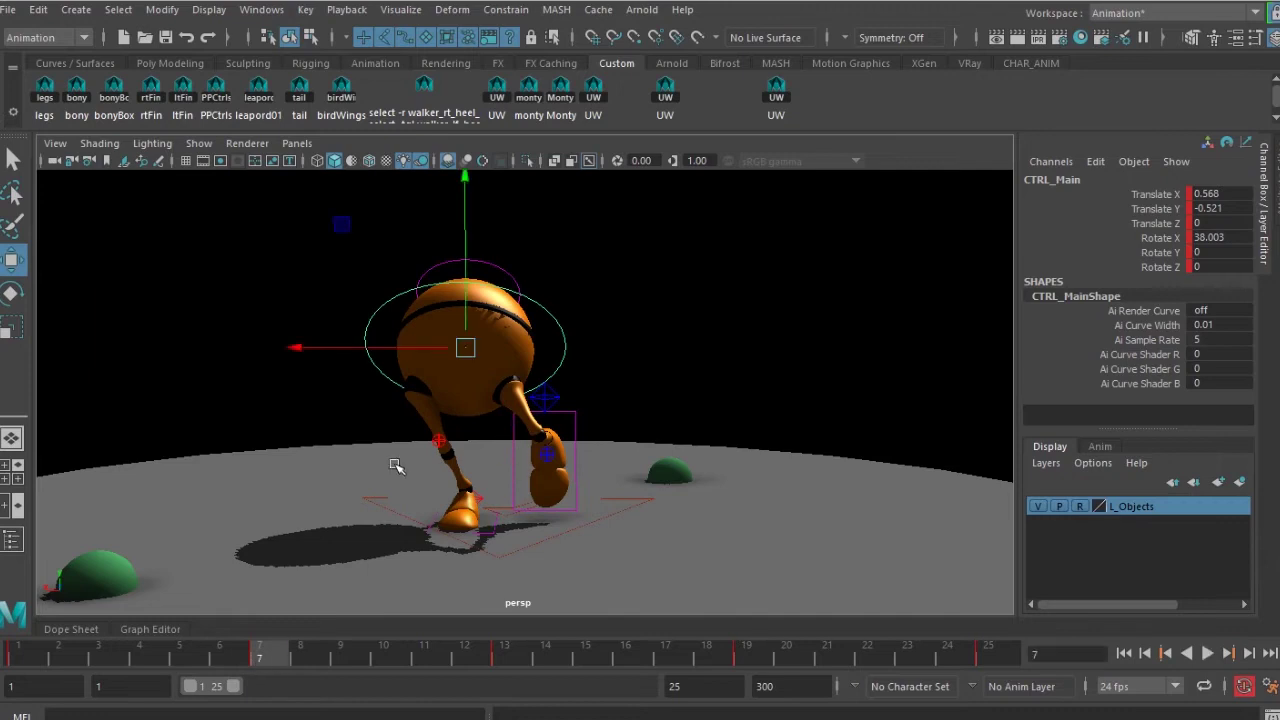
{"action": "left_click_drag", "start_coordinate": [396, 466], "coordinate": [426, 474], "text": "alt"}
{"action": "right_click_drag", "start_coordinate": [426, 474], "coordinate": [650, 373], "text": "alt"}
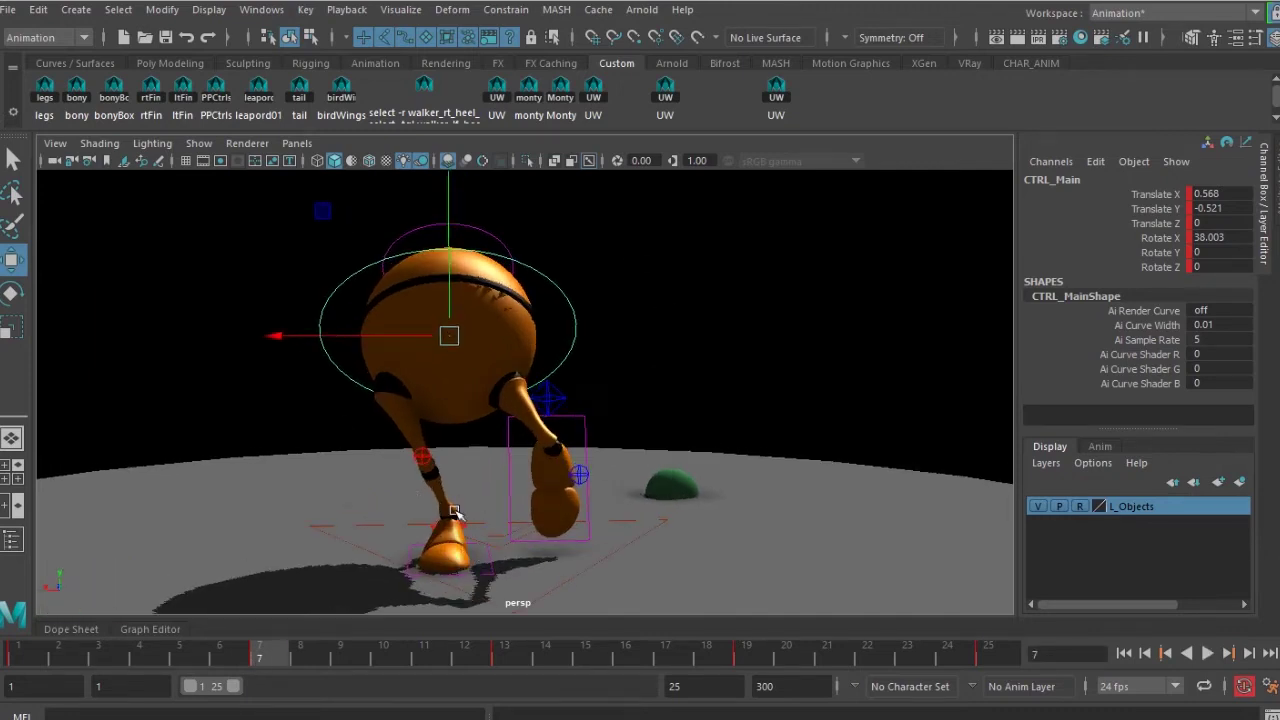
{"action": "mouse_move", "coordinate": [343, 331]}
{"action": "left_mouse_down"}
{"action": "mouse_move", "coordinate": [323, 343]}
{"action": "mouse_move", "coordinate": [334, 349]}
{"action": "left_mouse_up"}
{"action": "key", "text": "ctrl+z"}
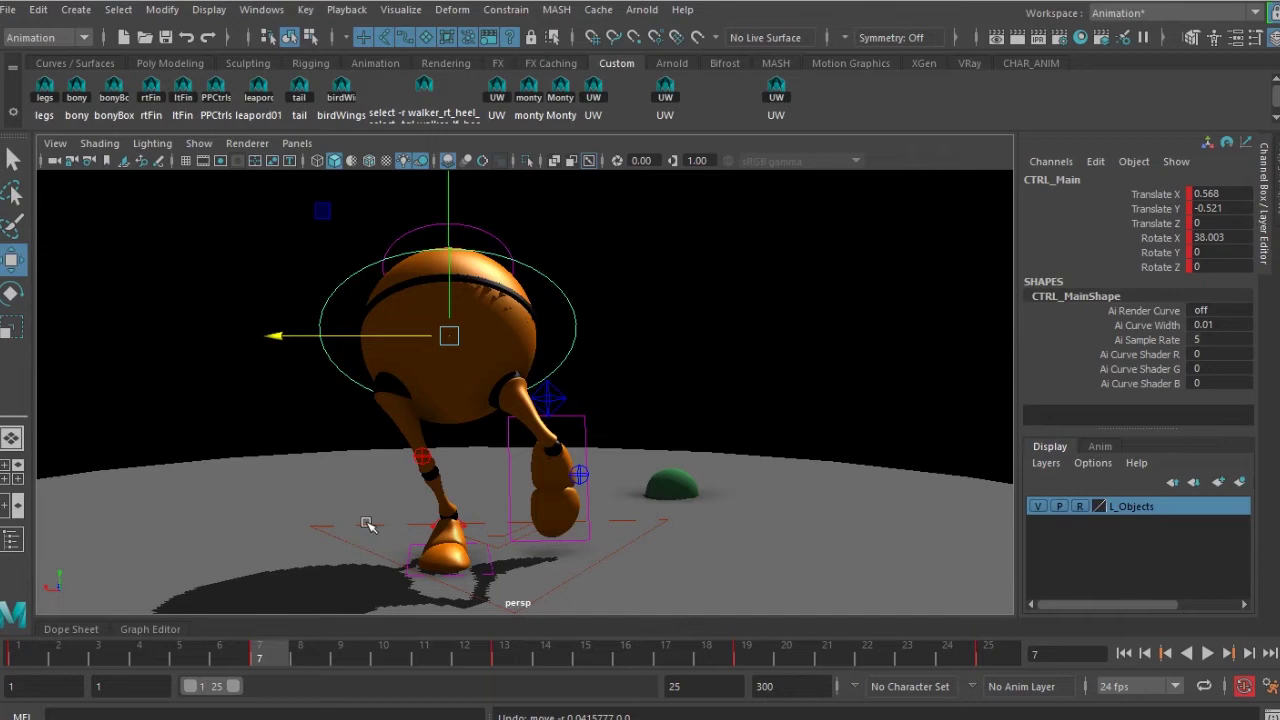
{"action": "key", "text": "alt+v"}
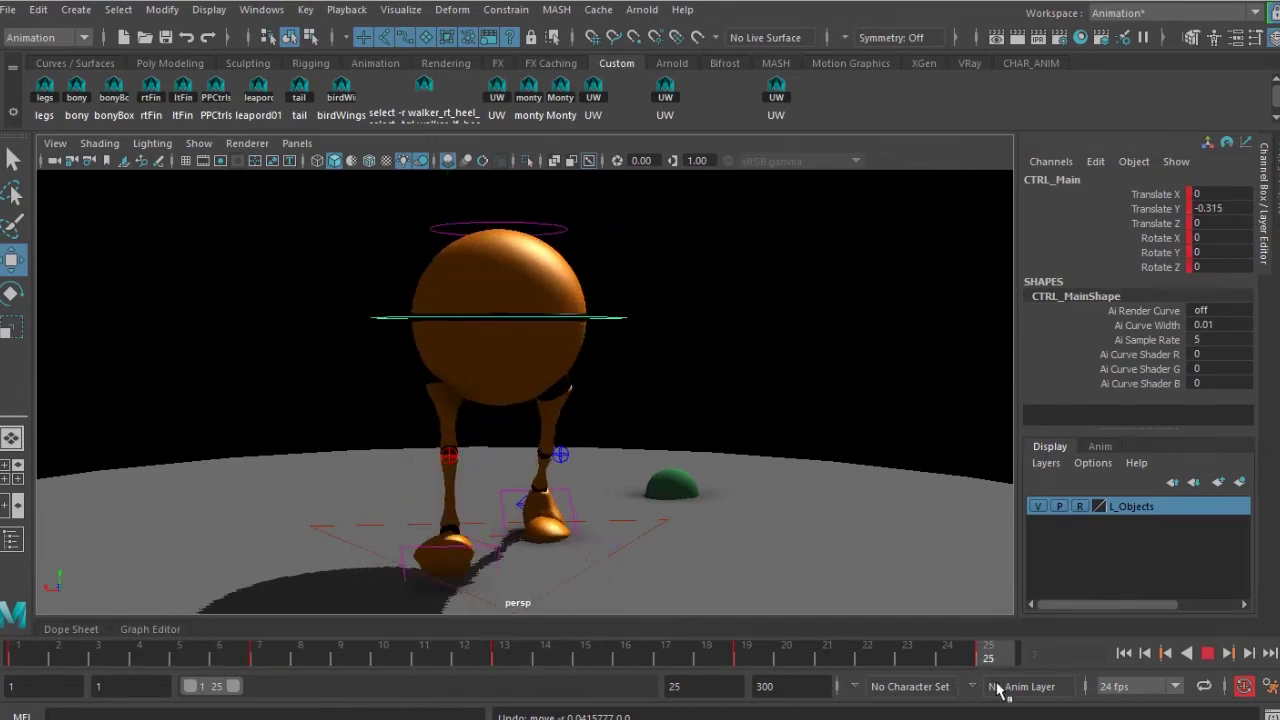
Step: Select all of the walker's controls, key them at frame 1, and step through the keyed poses up to frame 25
{"action": "mouse_move", "coordinate": [3, 680]}
{"action": "left_mouse_down"}
{"action": "mouse_move", "coordinate": [262, 666]}
{"action": "mouse_move", "coordinate": [15, 662]}
{"action": "left_mouse_up"}
{"action": "left_click", "coordinate": [779, 104]}
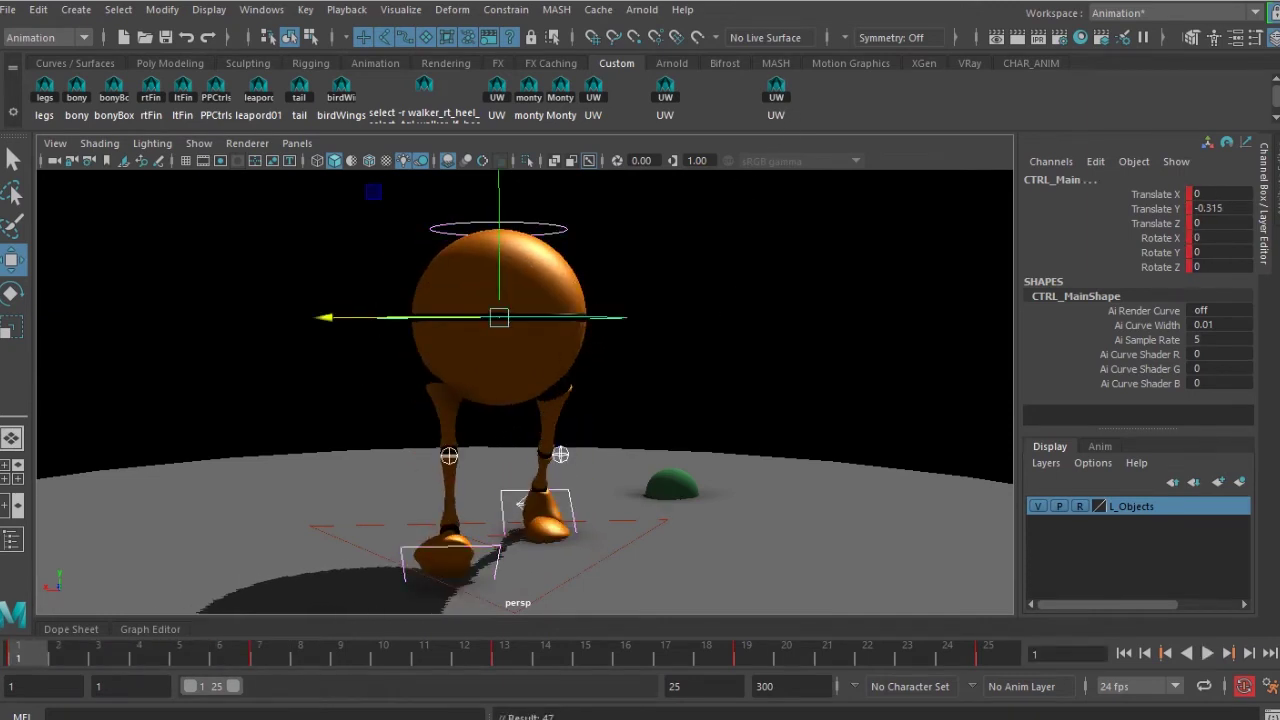
{"action": "left_click", "coordinate": [1229, 653]}
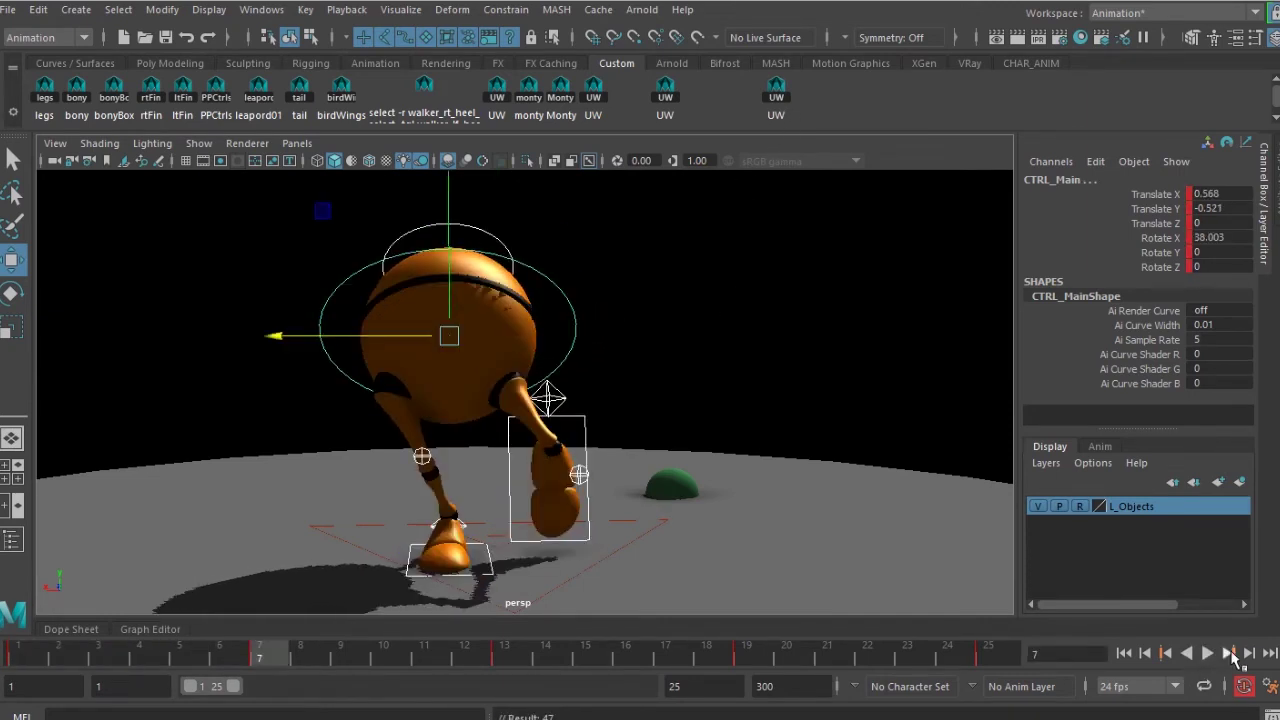
{"action": "left_click", "coordinate": [1231, 653]}
{"action": "left_click", "coordinate": [1231, 653]}
{"action": "left_click", "coordinate": [1231, 653]}
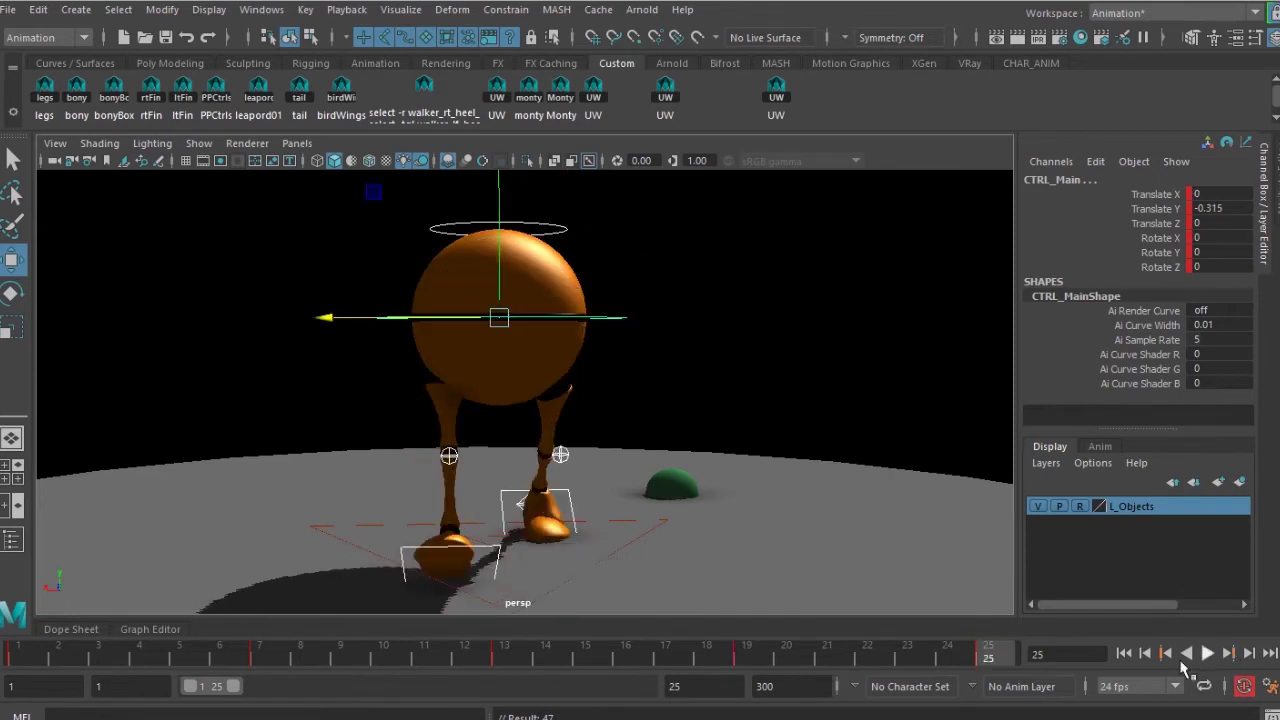
Step: At frame 4, set the right heel control's Foot Roll to 0 so the foot lies flat
{"action": "left_click_drag", "start_coordinate": [37, 663], "coordinate": [131, 652]}
{"action": "left_click", "coordinate": [137, 655]}
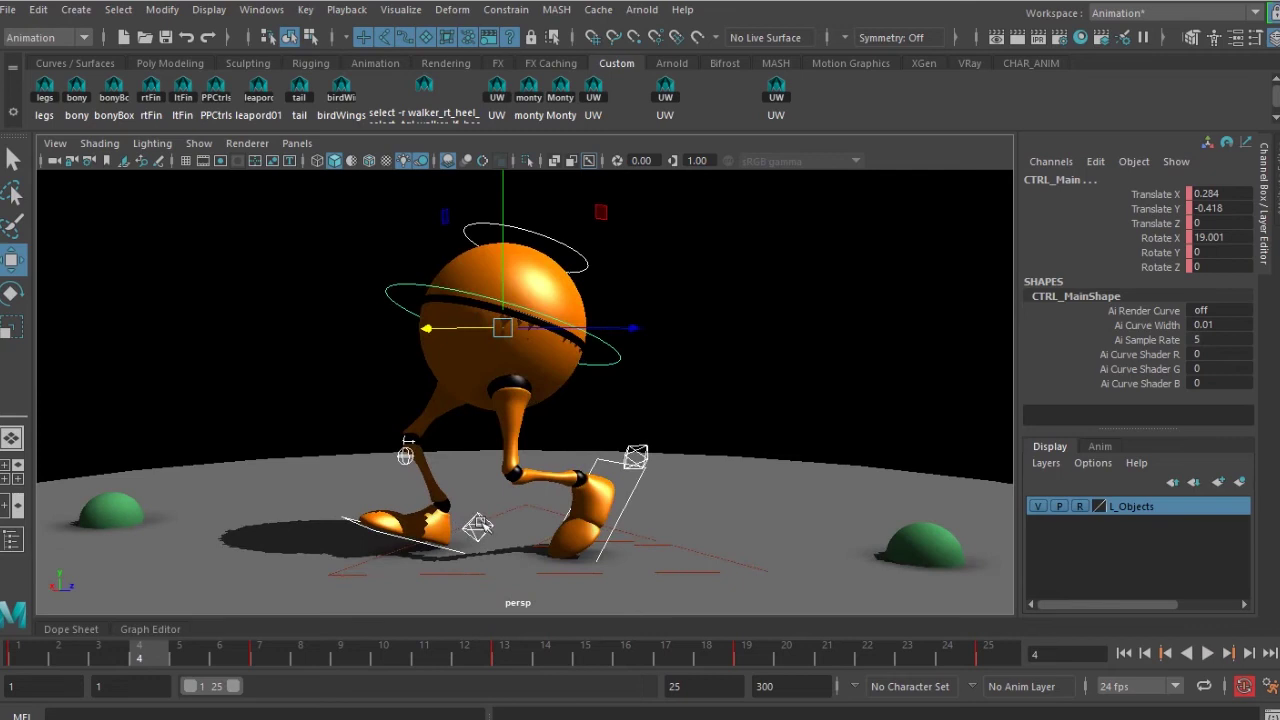
{"action": "left_click", "coordinate": [482, 524]}
{"action": "key", "text": "Return"}
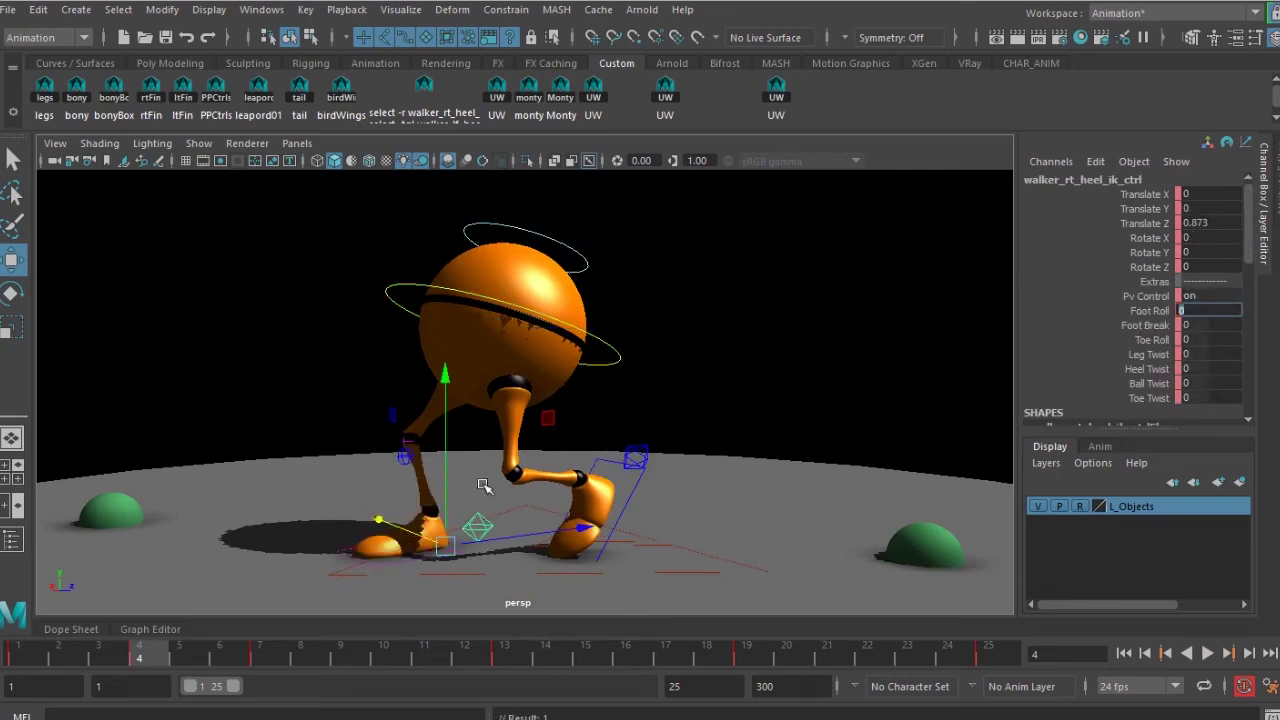
Step: Lower the main body control to Translate Y -0.869 at frame 4
{"action": "left_click", "coordinate": [492, 301]}
{"action": "left_click_drag", "start_coordinate": [506, 226], "coordinate": [508, 265]}
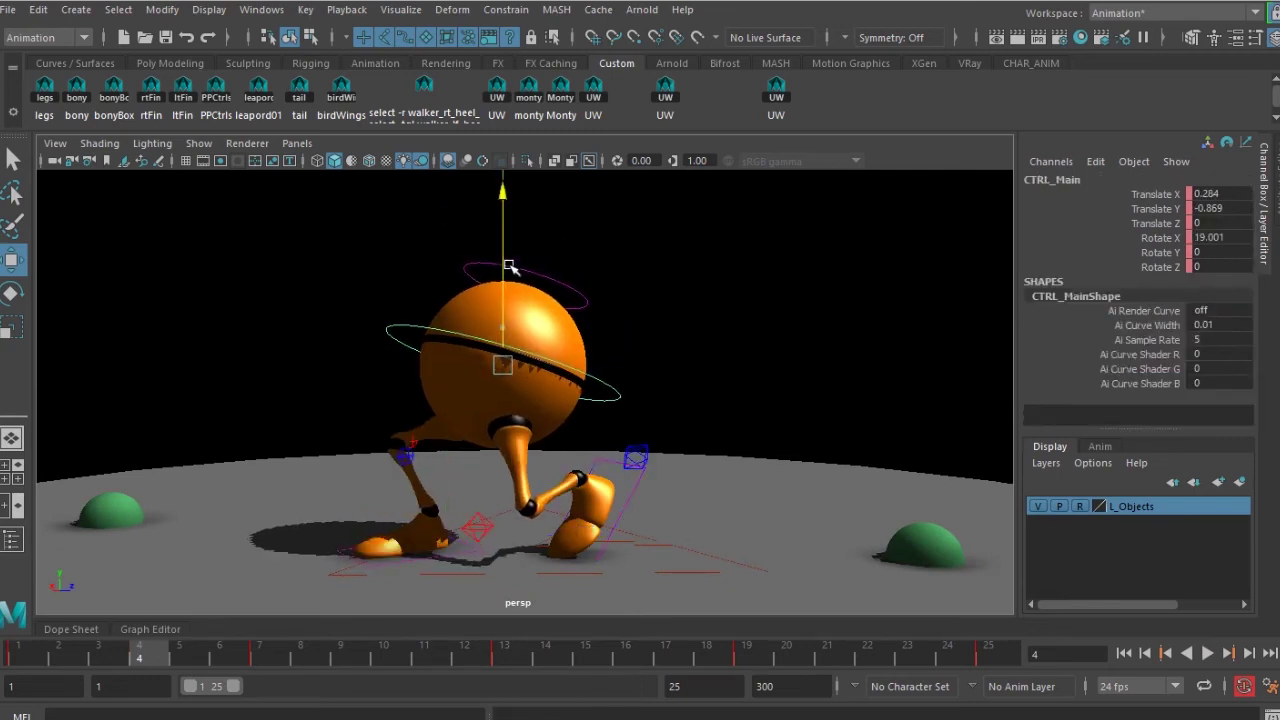
{"action": "left_click", "coordinate": [478, 531]}
{"action": "mouse_move", "coordinate": [480, 532]}
{"action": "left_mouse_down", "text": "alt"}
{"action": "mouse_move", "coordinate": [591, 549]}
{"action": "mouse_move", "coordinate": [487, 548]}
{"action": "left_mouse_up", "text": "alt"}
Step: Try raising the left heel control to Translate Y 0.89 at frame 4 with Foot Roll and Foot Break set to 0
{"action": "left_click", "coordinate": [631, 447]}
{"action": "left_click_drag", "start_coordinate": [604, 490], "coordinate": [547, 502], "text": "alt"}
{"action": "left_click_drag", "start_coordinate": [629, 406], "coordinate": [632, 383]}
{"action": "left_click", "coordinate": [1199, 312]}
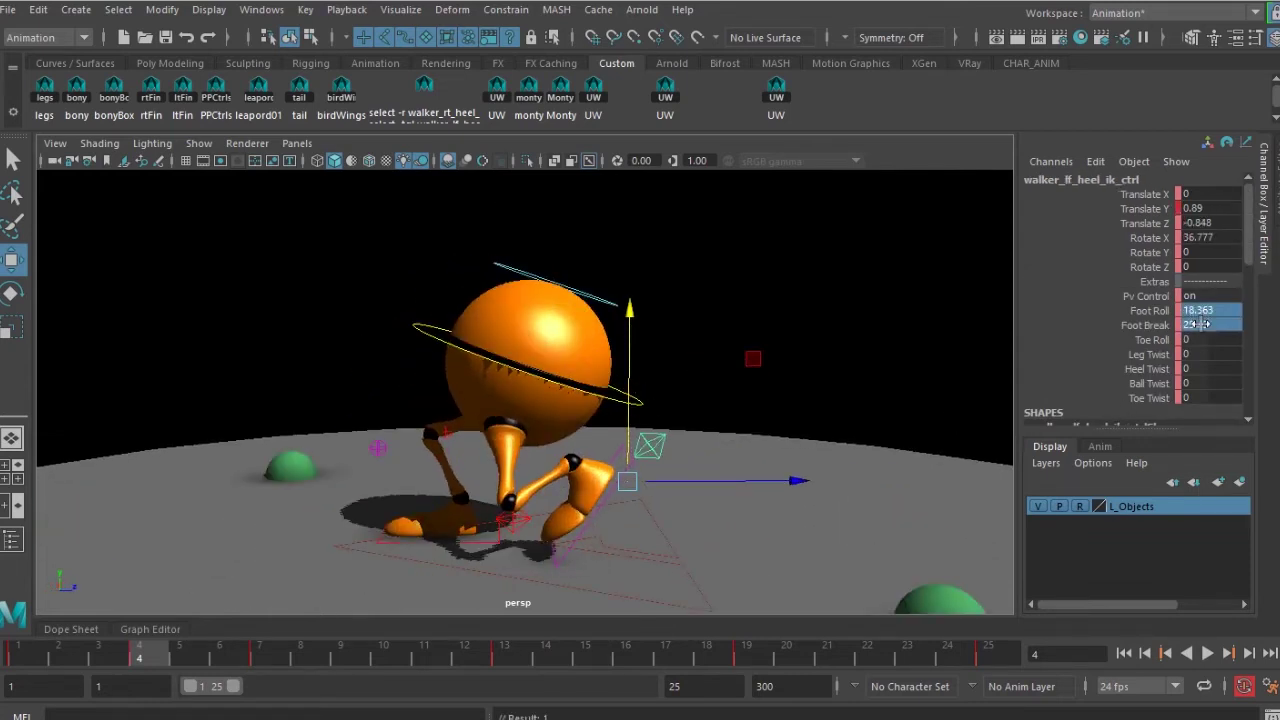
{"action": "type", "text": "0"}
{"action": "key", "text": "Return"}
Step: Push the right knee control forward to Translate Z 1.981 at frame 4
{"action": "left_click_drag", "start_coordinate": [522, 535], "coordinate": [540, 516], "text": "alt"}
{"action": "mouse_move", "coordinate": [442, 474]}
{"action": "left_mouse_down", "text": "alt"}
{"action": "mouse_move", "coordinate": [434, 505]}
{"action": "mouse_move", "coordinate": [436, 486]}
{"action": "left_mouse_up", "text": "alt"}
{"action": "left_click", "coordinate": [447, 432]}
{"action": "left_click_drag", "start_coordinate": [598, 430], "coordinate": [434, 433]}
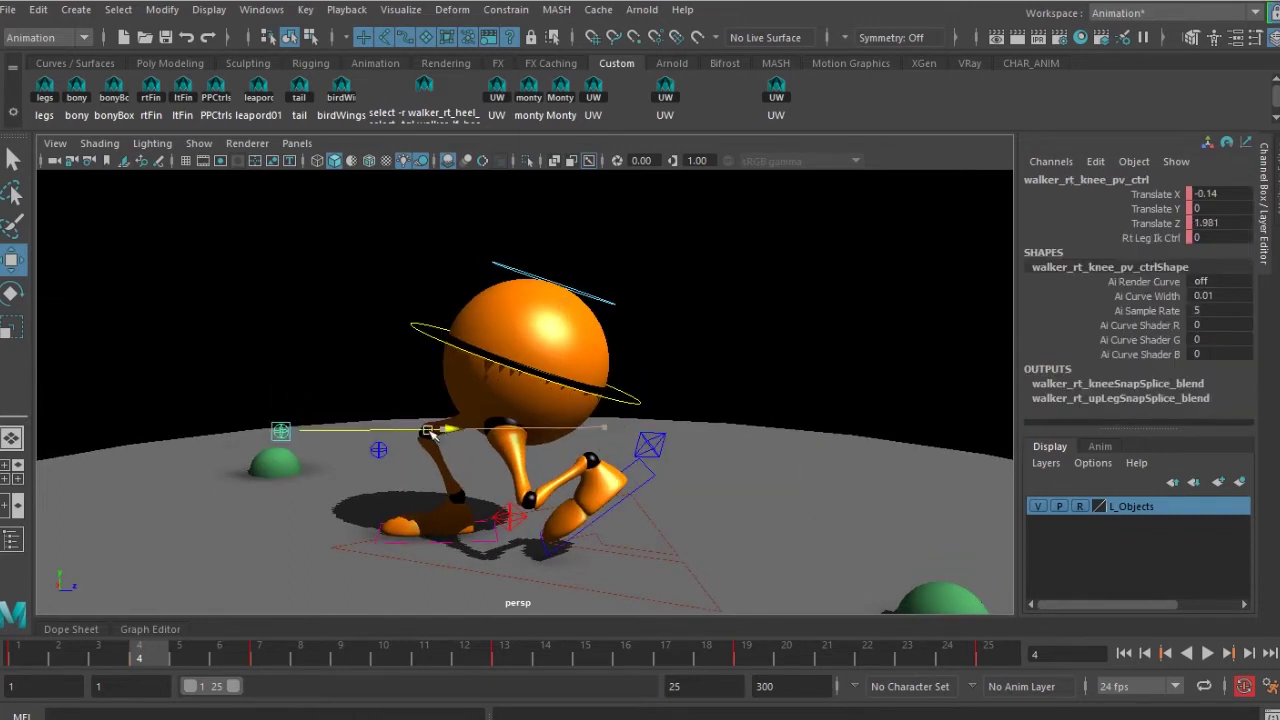
Step: Move the left knee control sideways to about Translate X -0.498 at frame 4
{"action": "left_click_drag", "start_coordinate": [522, 520], "coordinate": [708, 498], "text": "alt"}
{"action": "left_click", "coordinate": [512, 447]}
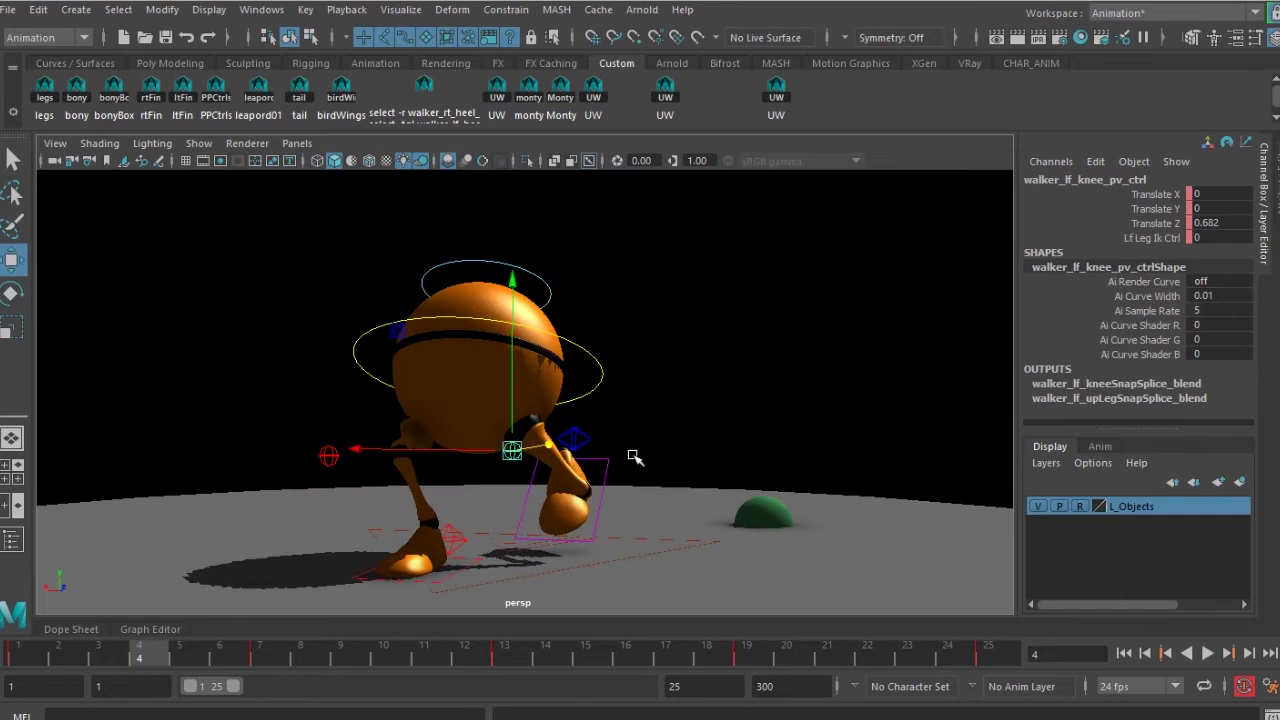
{"action": "left_click_drag", "start_coordinate": [444, 453], "coordinate": [402, 457]}
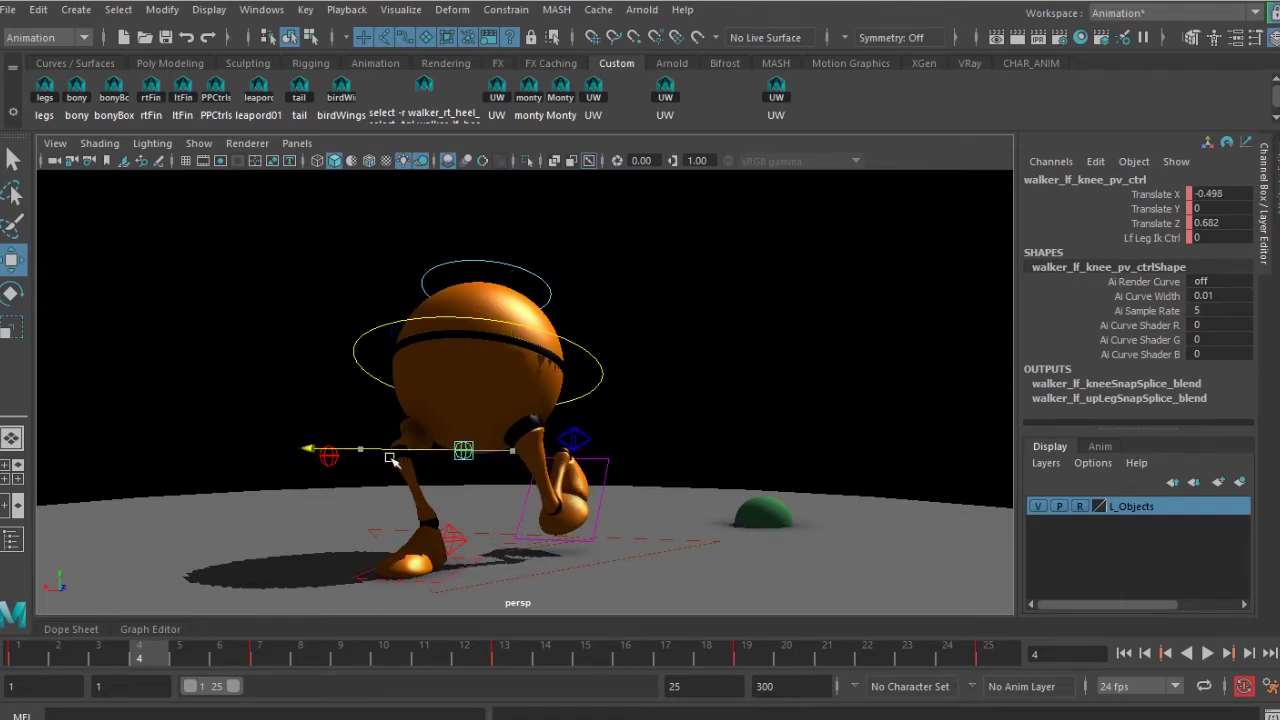
Step: Try rotating the left heel control to about 114 around X and moving it to Translate Y 1.287, Z -0.703 at frame 4
{"action": "left_click_drag", "start_coordinate": [660, 482], "coordinate": [482, 475], "text": "alt"}
{"action": "left_click", "coordinate": [656, 449]}
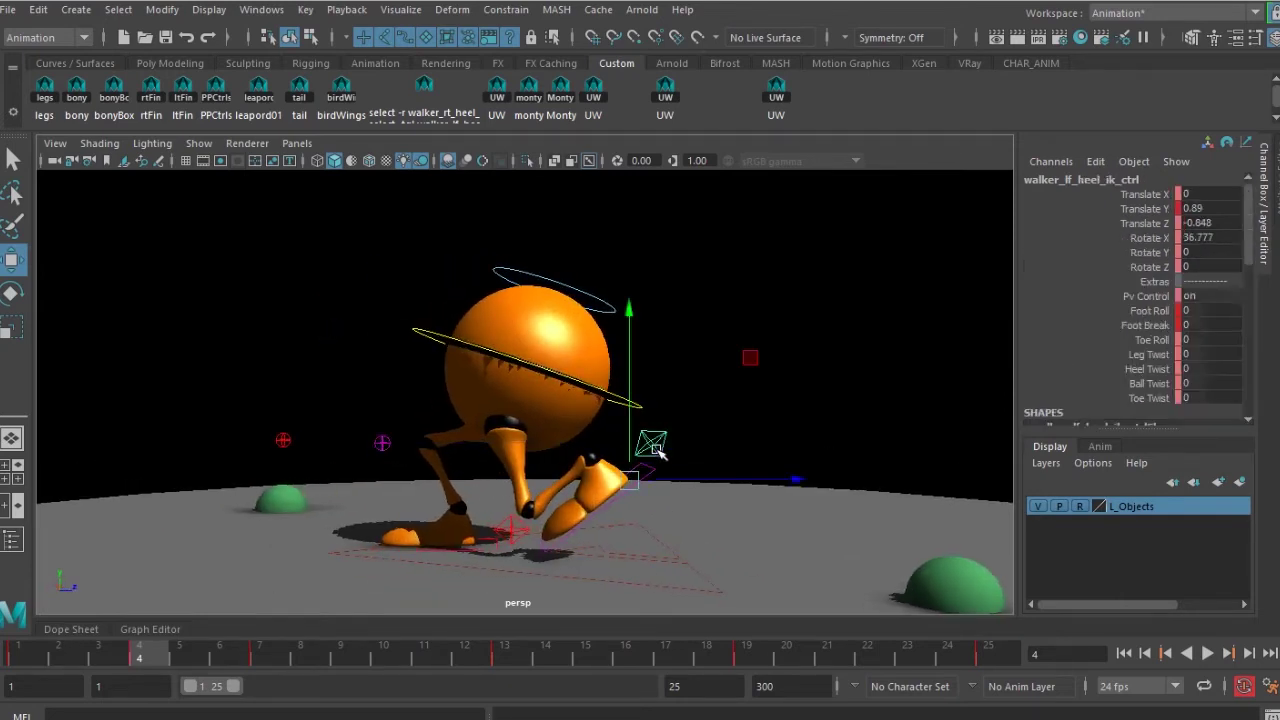
{"action": "key", "text": "e"}
{"action": "left_click_drag", "start_coordinate": [599, 327], "coordinate": [508, 408]}
{"action": "key", "text": "w"}
{"action": "left_click_drag", "start_coordinate": [627, 377], "coordinate": [627, 342]}
{"action": "key", "text": "e"}
{"action": "left_click_drag", "start_coordinate": [535, 312], "coordinate": [507, 391]}
{"action": "key", "text": "w"}
{"action": "left_click_drag", "start_coordinate": [758, 444], "coordinate": [746, 443]}
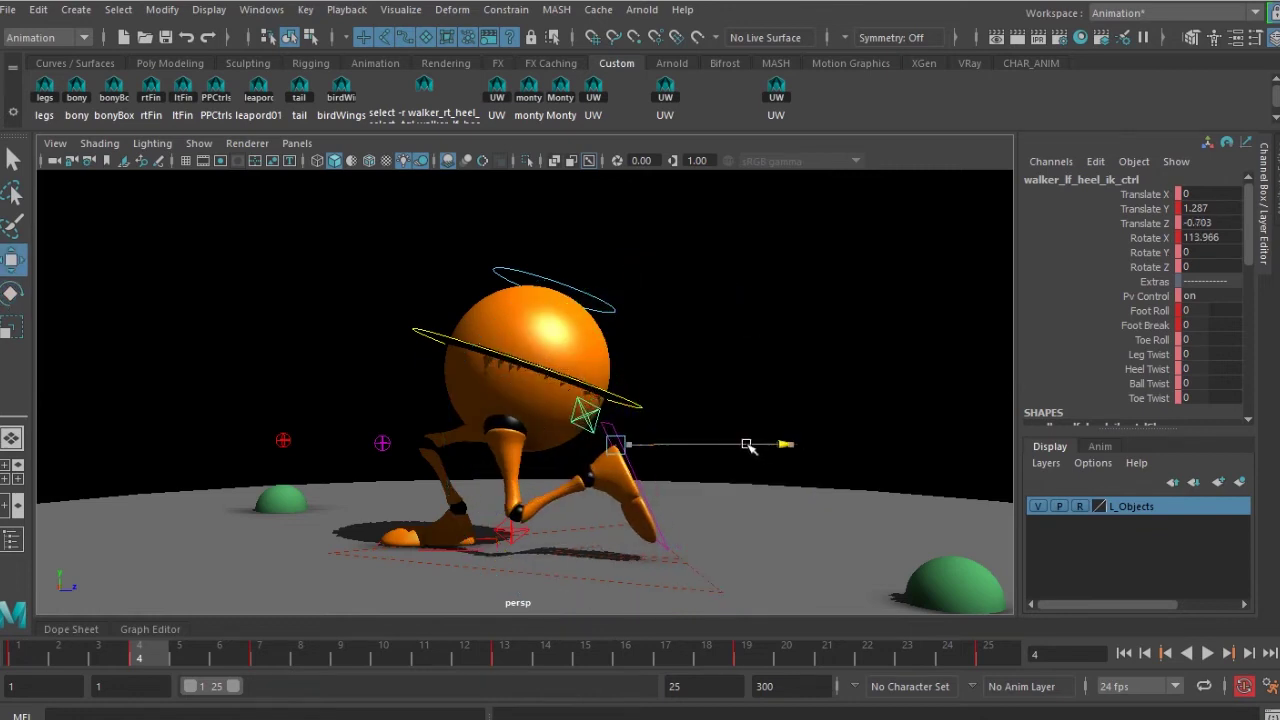
Step: Delete the left heel control's key at frame 4 and briefly play back the animation
{"action": "mouse_move", "coordinate": [150, 650]}
{"action": "left_mouse_down"}
{"action": "mouse_move", "coordinate": [3, 655]}
{"action": "mouse_move", "coordinate": [135, 677]}
{"action": "mouse_move", "coordinate": [86, 677]}
{"action": "mouse_move", "coordinate": [28, 675]}
{"action": "mouse_move", "coordinate": [140, 656]}
{"action": "left_mouse_up"}
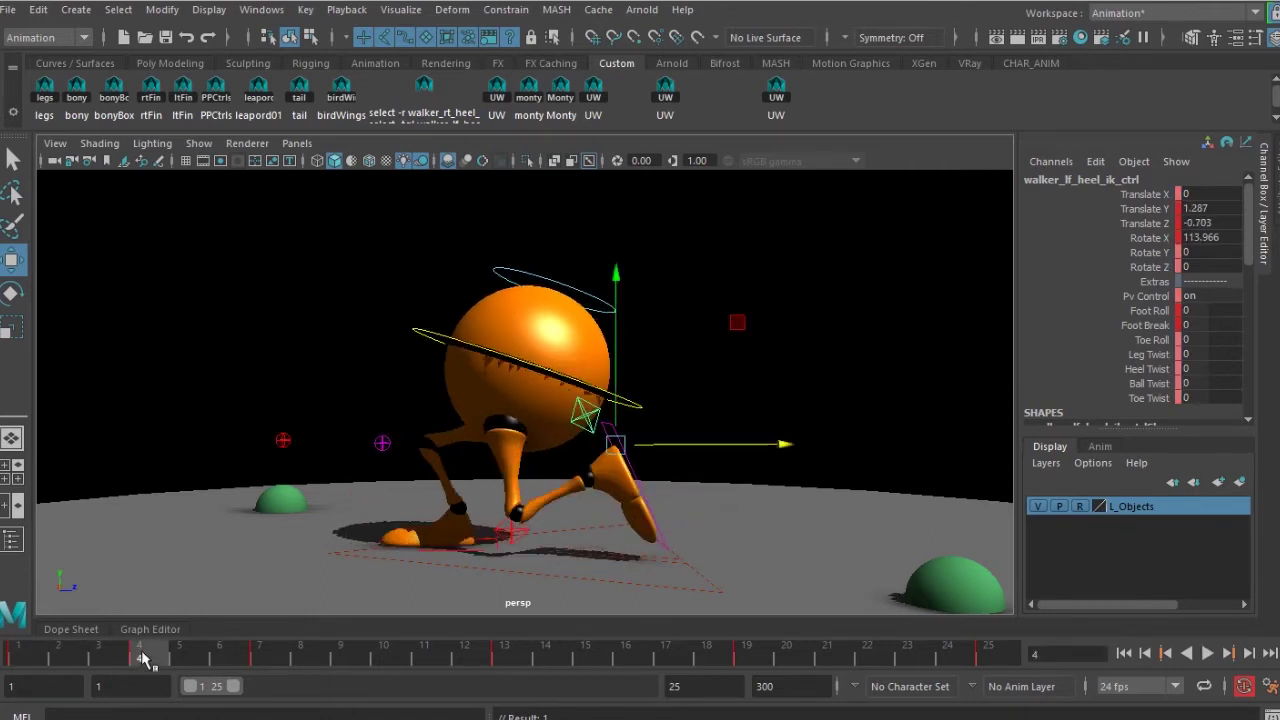
{"action": "right_click", "coordinate": [141, 655]}
{"action": "left_click", "coordinate": [218, 417]}
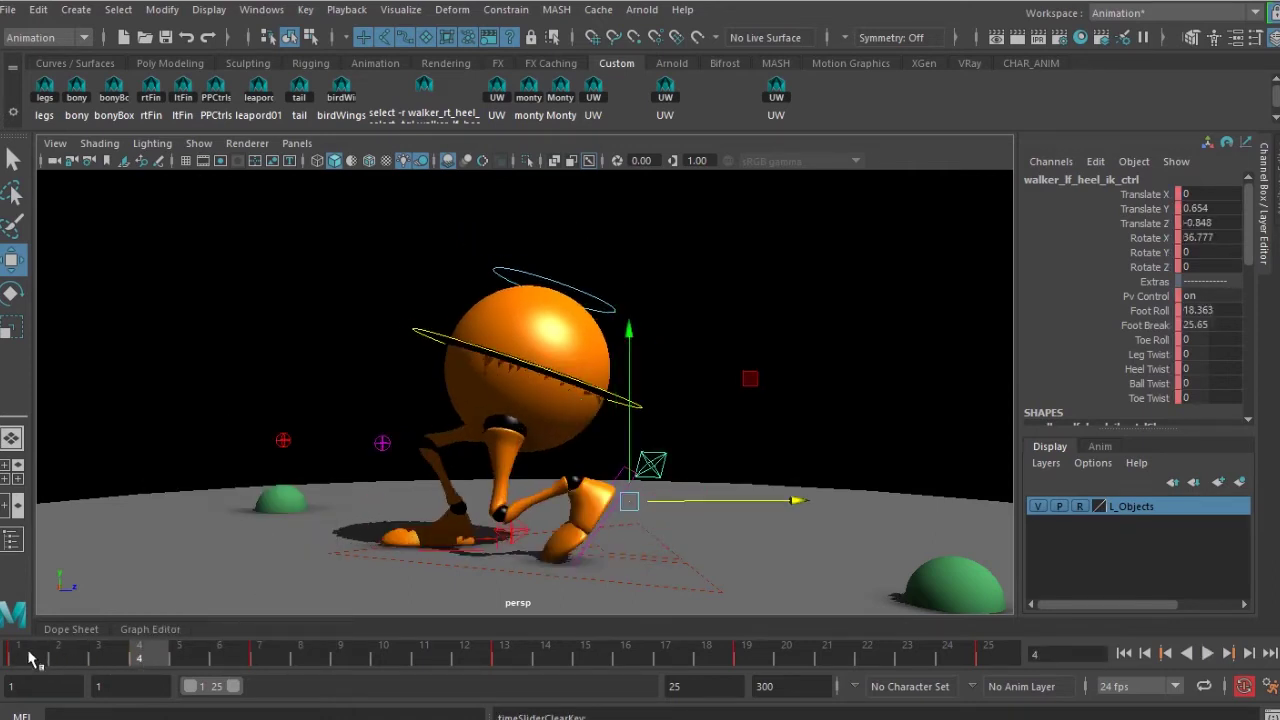
{"action": "key", "text": "alt+v"}
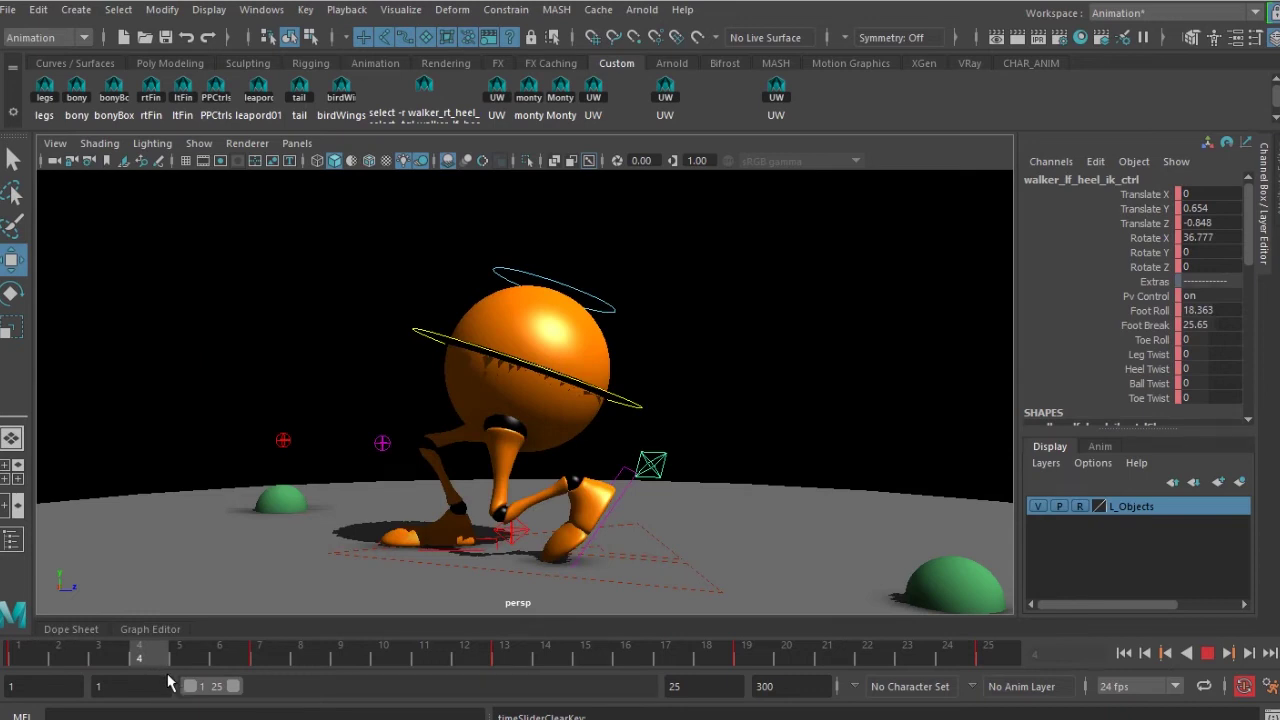
{"action": "key", "text": "Escape"}
Step: Raise the left heel control at frame 4 and set its Foot Roll and Foot Break to 0
{"action": "left_click_drag", "start_coordinate": [628, 371], "coordinate": [629, 350]}
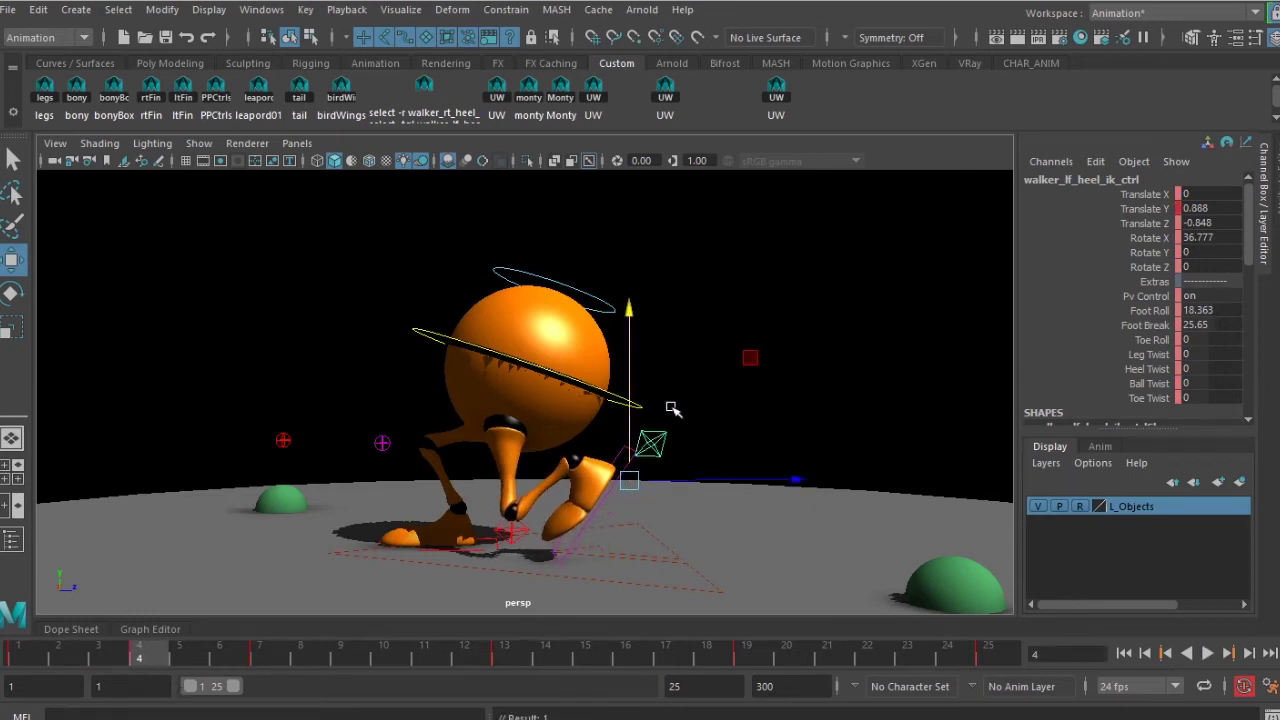
{"action": "type", "text": "0"}
{"action": "key", "text": "Return"}
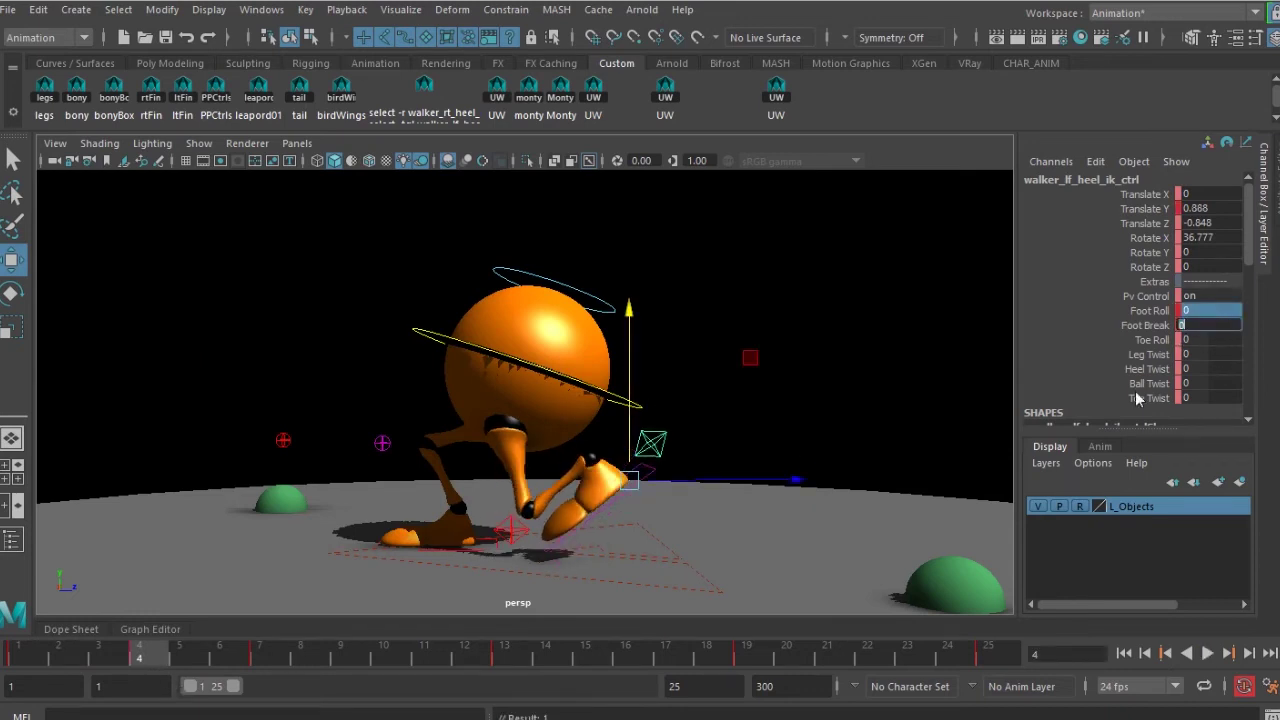
{"action": "mouse_move", "coordinate": [139, 662]}
{"action": "left_mouse_down"}
{"action": "mouse_move", "coordinate": [43, 663]}
{"action": "mouse_move", "coordinate": [143, 667]}
{"action": "left_mouse_up"}
Step: Rotate the left heel control to about 90.9 around X and move it to Translate Y 1.345, Z -0.244 at frame 4
{"action": "left_click", "coordinate": [630, 415]}
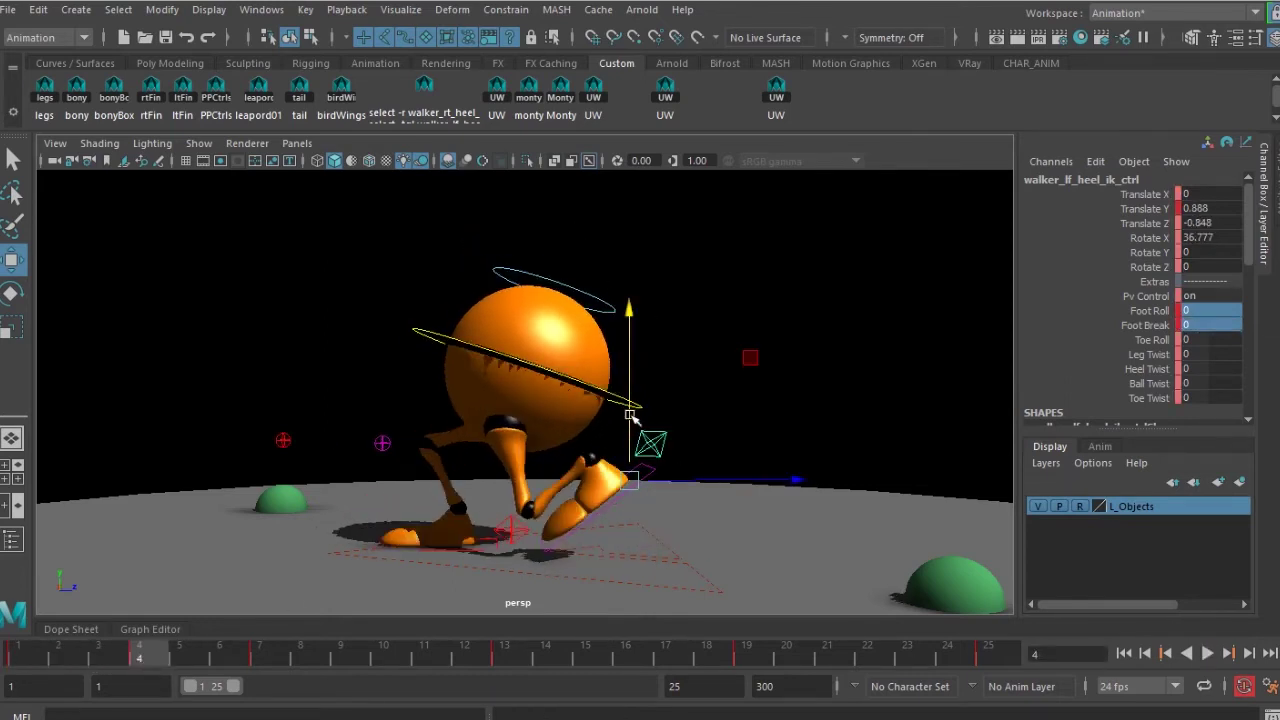
{"action": "key", "text": "e"}
{"action": "left_click_drag", "start_coordinate": [589, 322], "coordinate": [549, 483]}
{"action": "key", "text": "w"}
{"action": "left_click_drag", "start_coordinate": [803, 483], "coordinate": [756, 486]}
{"action": "left_click_drag", "start_coordinate": [573, 371], "coordinate": [580, 328]}
{"action": "left_click_drag", "start_coordinate": [513, 465], "coordinate": [532, 460], "text": "alt"}
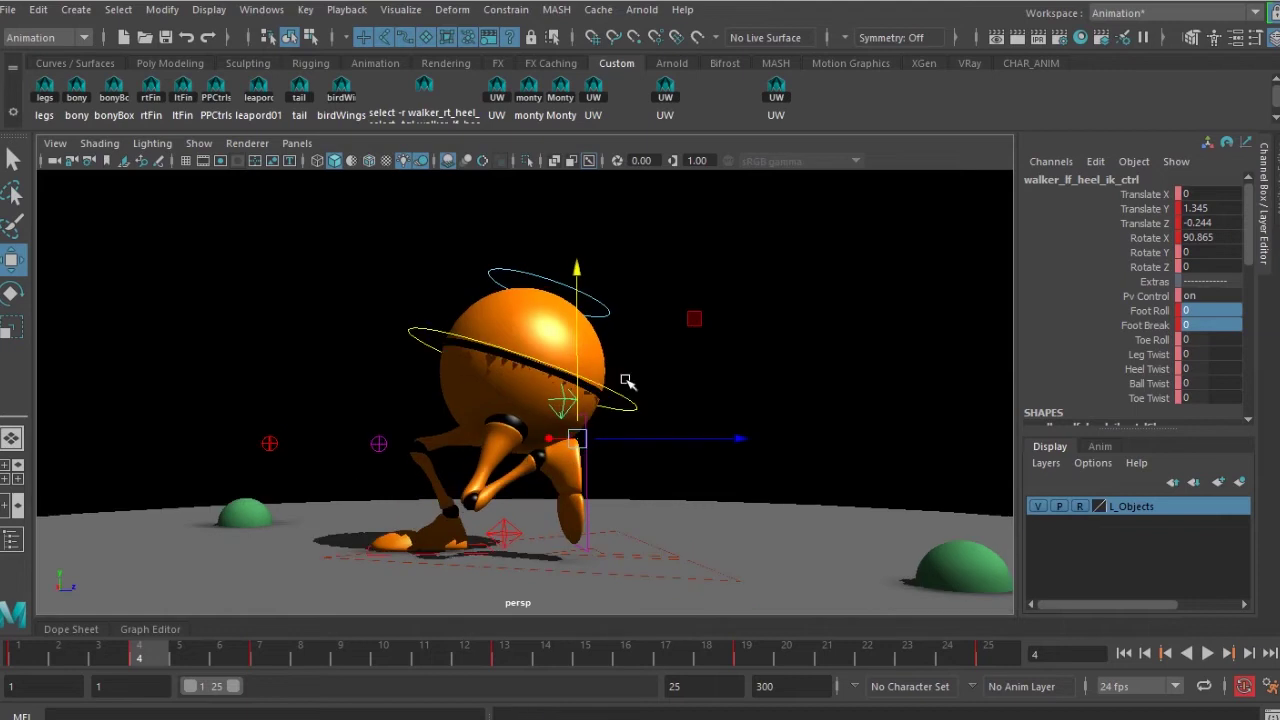
Step: Raise the main body control to Translate Y -0.78, adjust the left heel control to Translate Y 1.331, and play the animation
{"action": "left_click", "coordinate": [631, 412]}
{"action": "left_click_drag", "start_coordinate": [521, 307], "coordinate": [525, 296]}
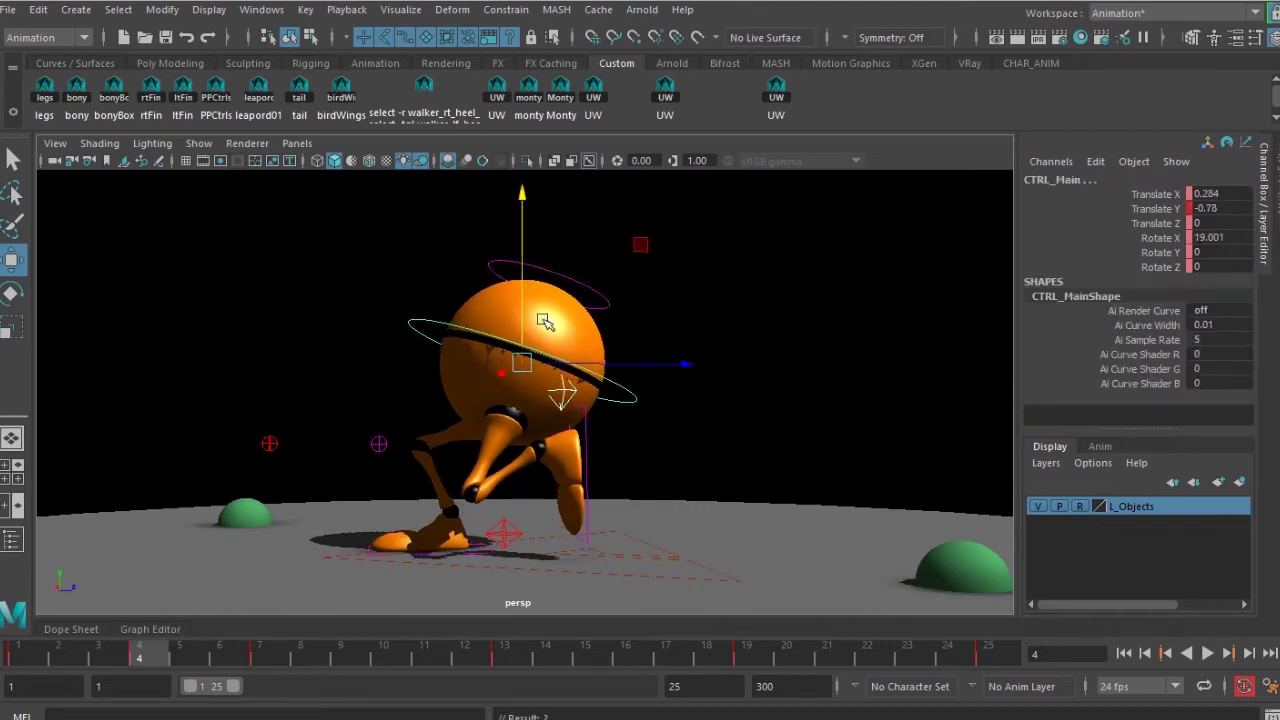
{"action": "left_click", "coordinate": [574, 402]}
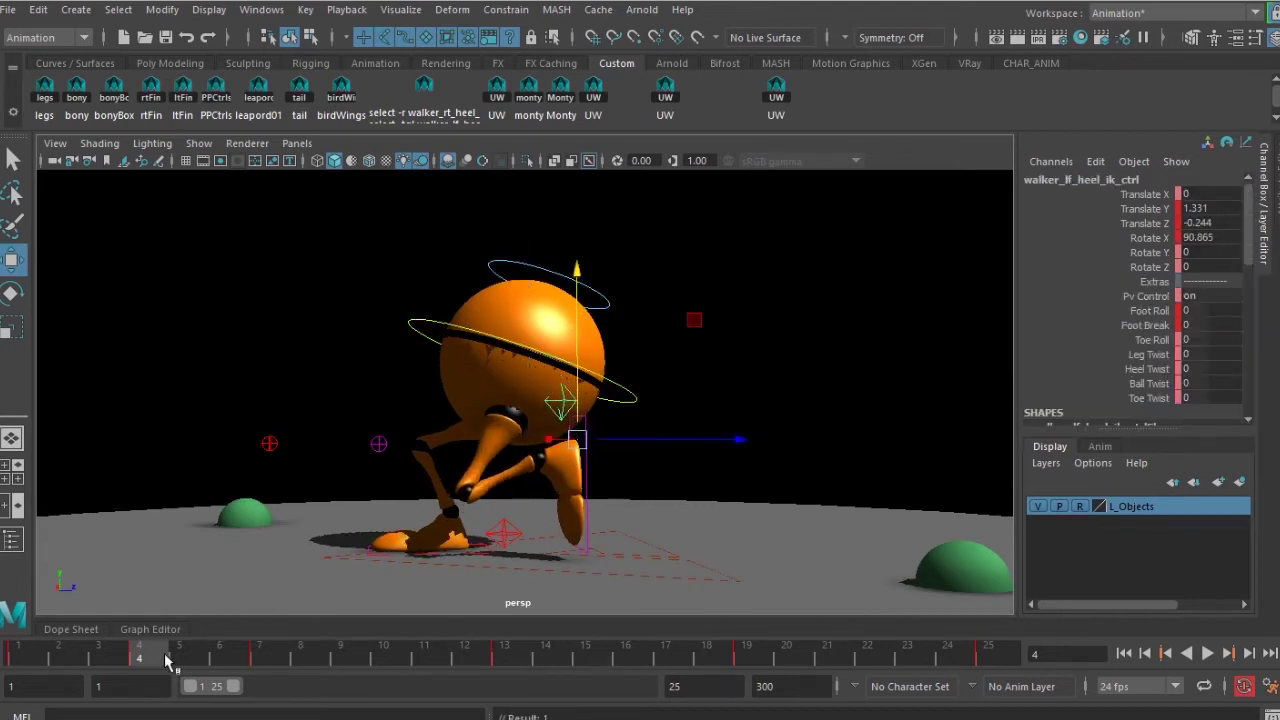
{"action": "key", "text": "alt+v"}
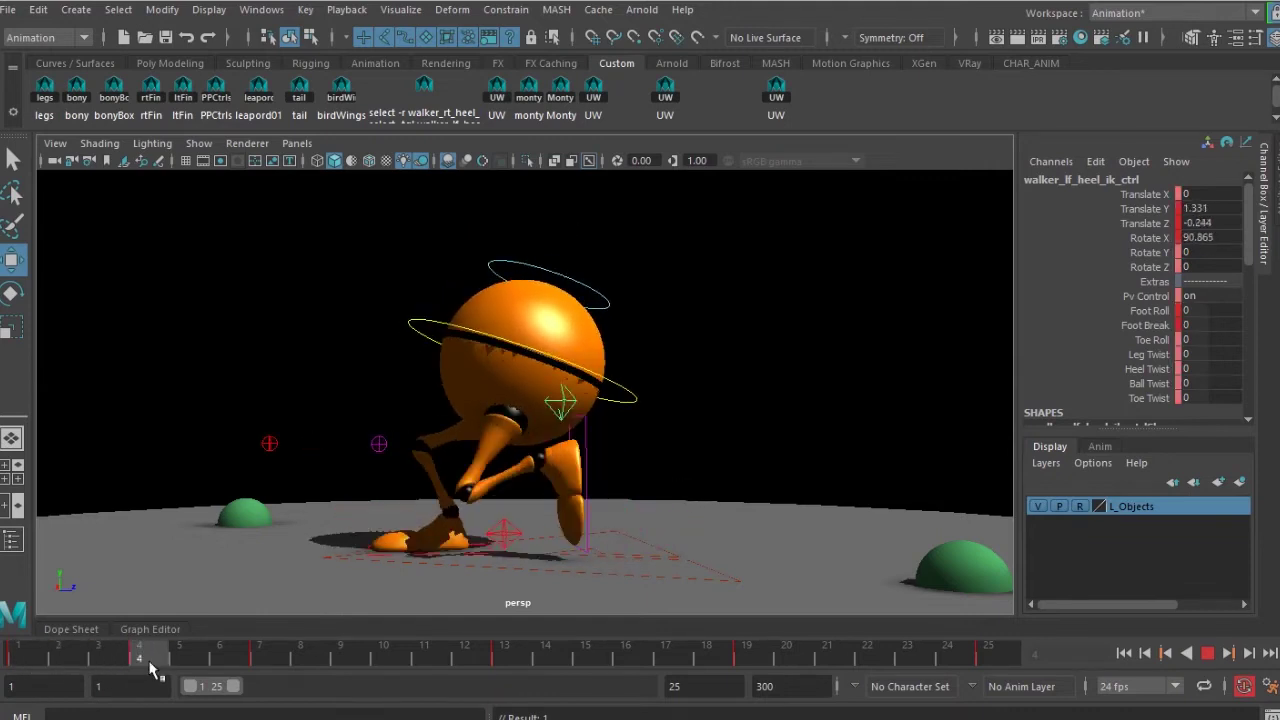
Step: Try a Toe Roll of 18.4 on the left heel control at frame 4, reset it to 0, and play back the animation
{"action": "left_click", "coordinate": [1143, 341]}
{"action": "middle_click_drag", "start_coordinate": [622, 501], "coordinate": [699, 504]}
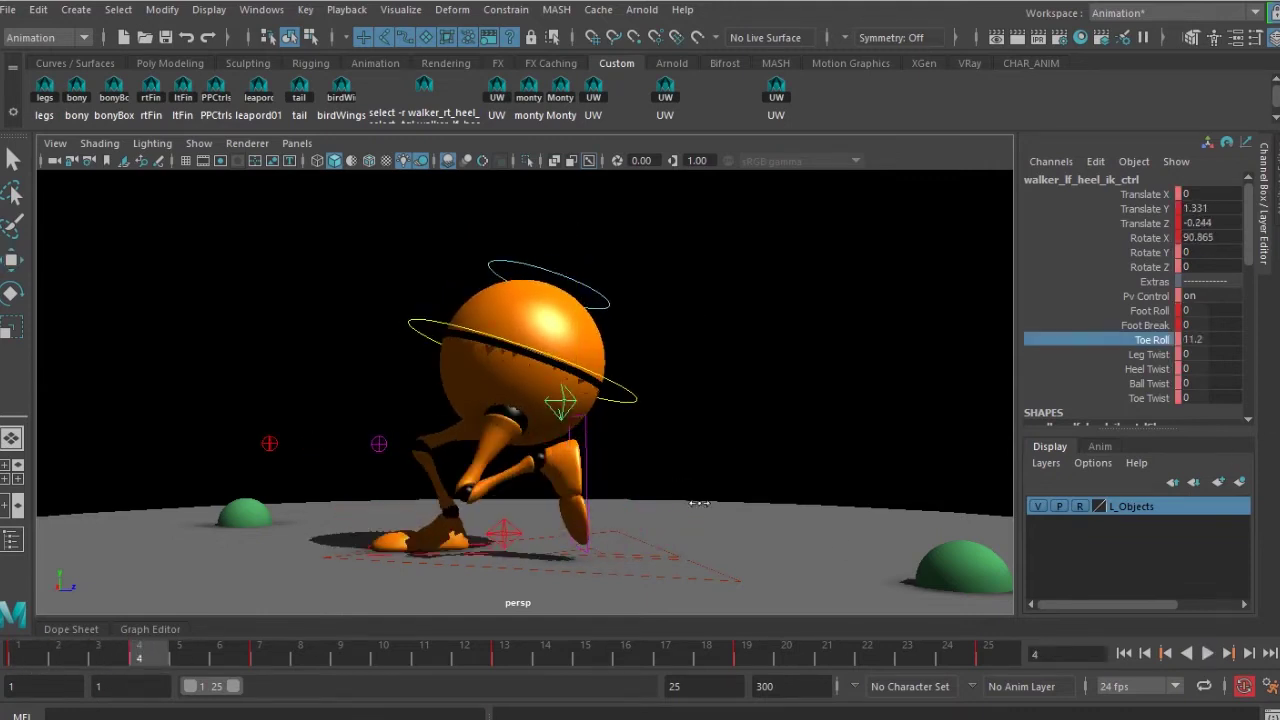
{"action": "key", "text": "alt+v"}
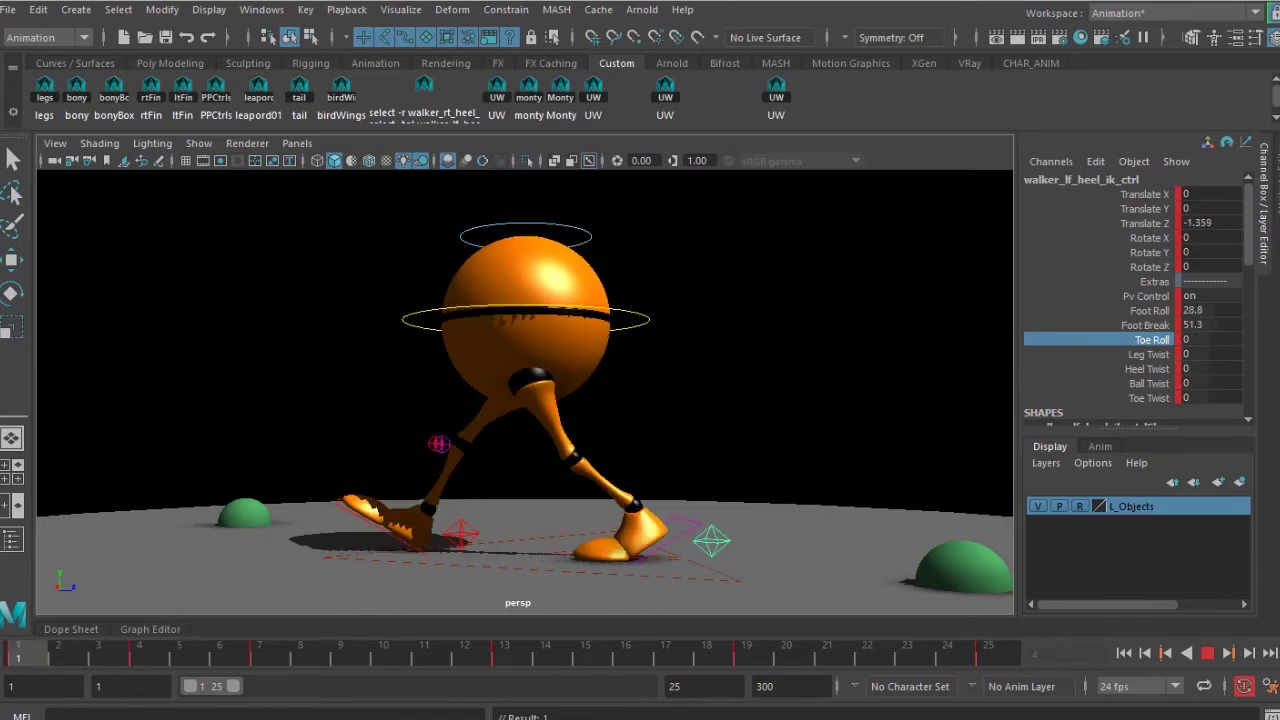
{"action": "left_click_drag", "start_coordinate": [133, 670], "coordinate": [143, 671]}
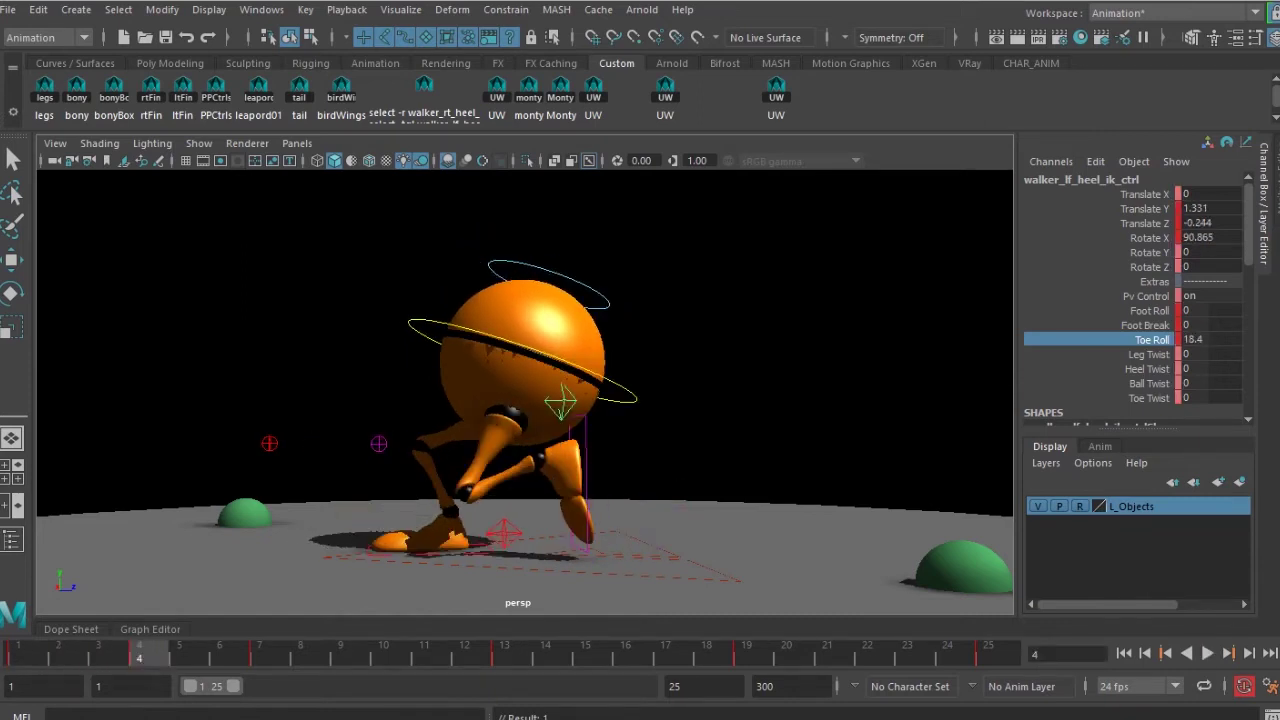
{"action": "left_click", "coordinate": [1217, 340]}
{"action": "type", "text": "0"}
{"action": "key", "text": "Return"}
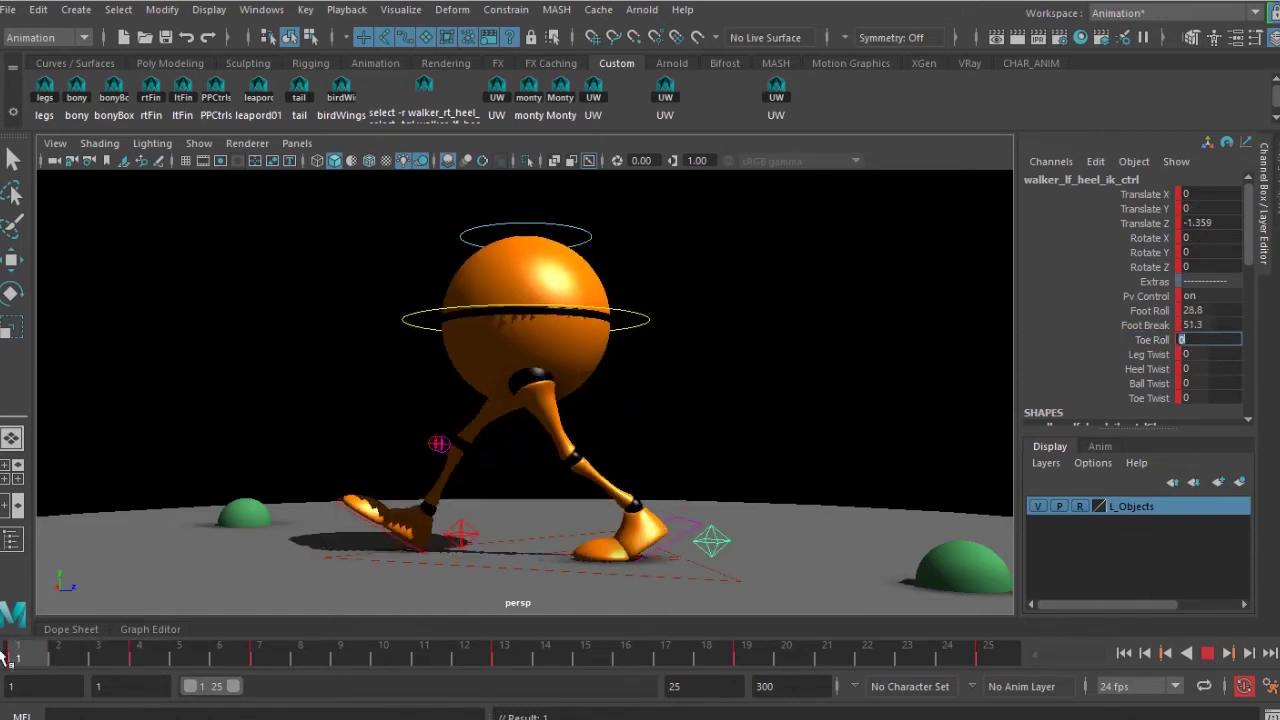
{"action": "left_click_drag", "start_coordinate": [3, 655], "coordinate": [140, 660]}
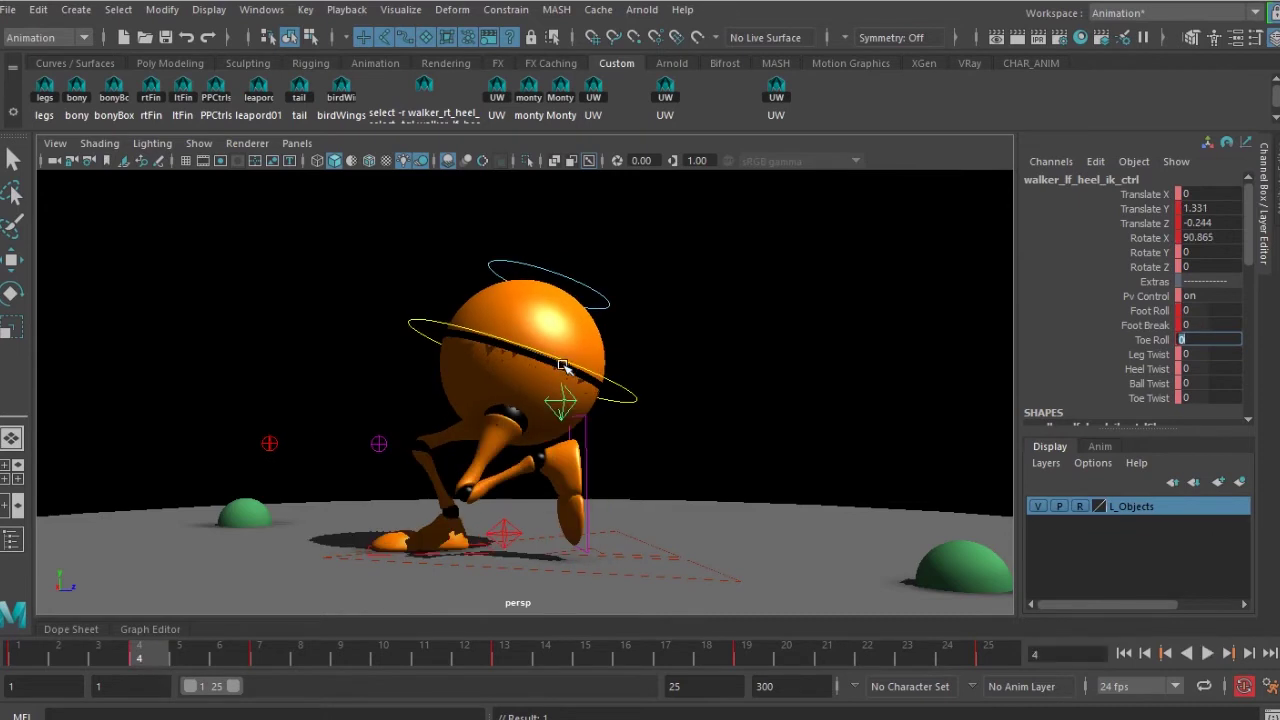
Step: Raise the left heel control to Translate Y 1.39 at frame 4 and review the motion around that pose
{"action": "right_click_drag", "start_coordinate": [596, 449], "coordinate": [585, 379], "text": "alt"}
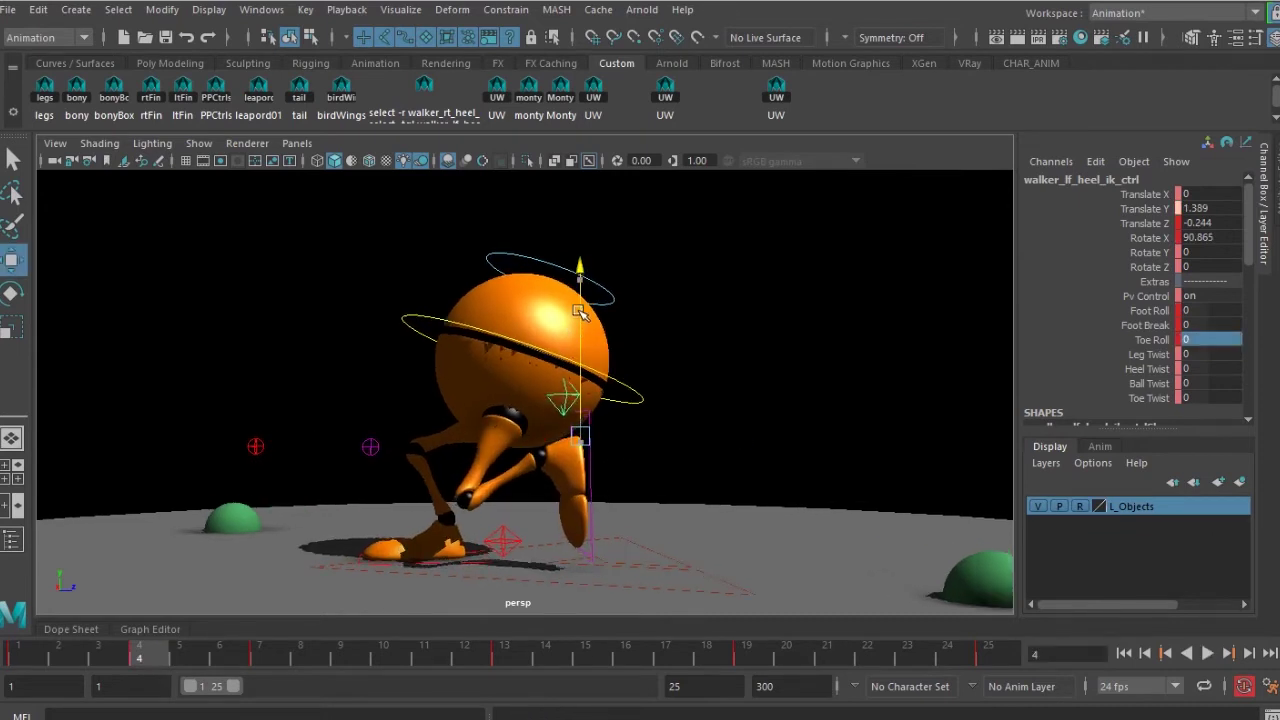
{"action": "left_click_drag", "start_coordinate": [575, 315], "coordinate": [627, 430], "text": "alt"}
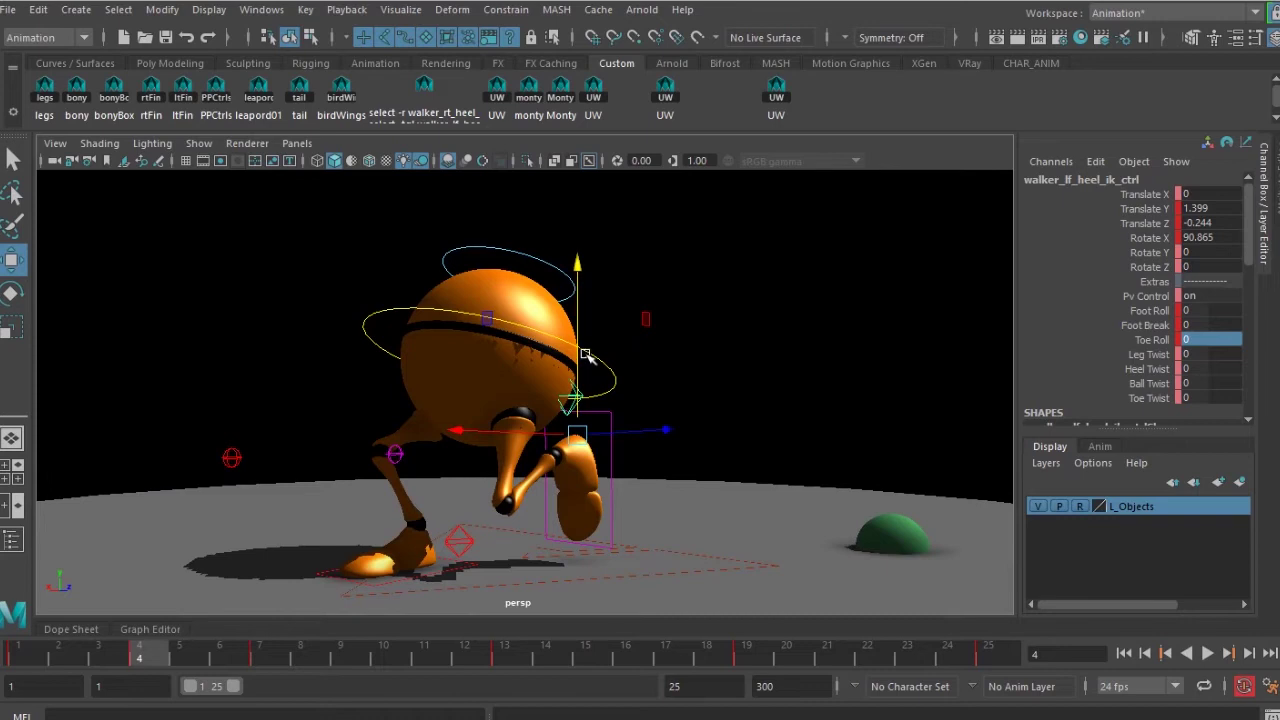
{"action": "left_click_drag", "start_coordinate": [587, 357], "coordinate": [584, 329]}
{"action": "key", "text": "alt+v"}
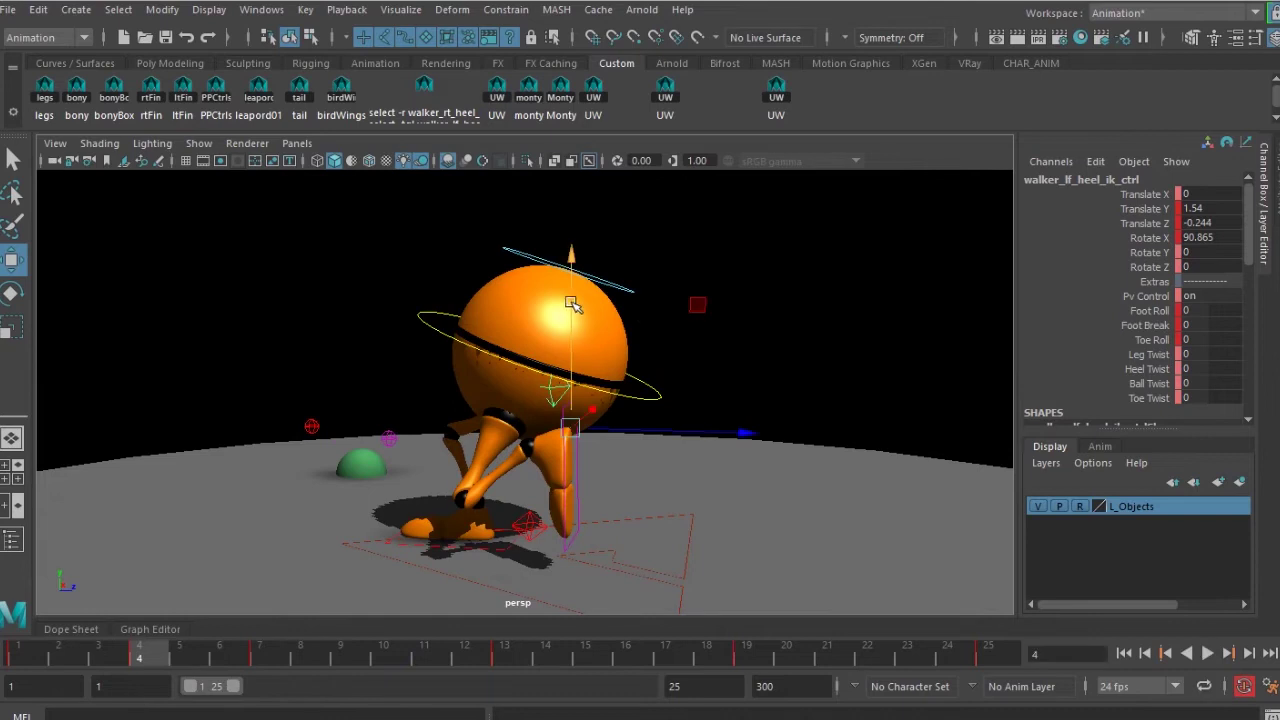
{"action": "left_click_drag", "start_coordinate": [572, 304], "coordinate": [575, 317]}
{"action": "mouse_move", "coordinate": [139, 658]}
{"action": "left_mouse_down"}
{"action": "mouse_move", "coordinate": [80, 677]}
{"action": "mouse_move", "coordinate": [140, 674]}
{"action": "left_mouse_up"}
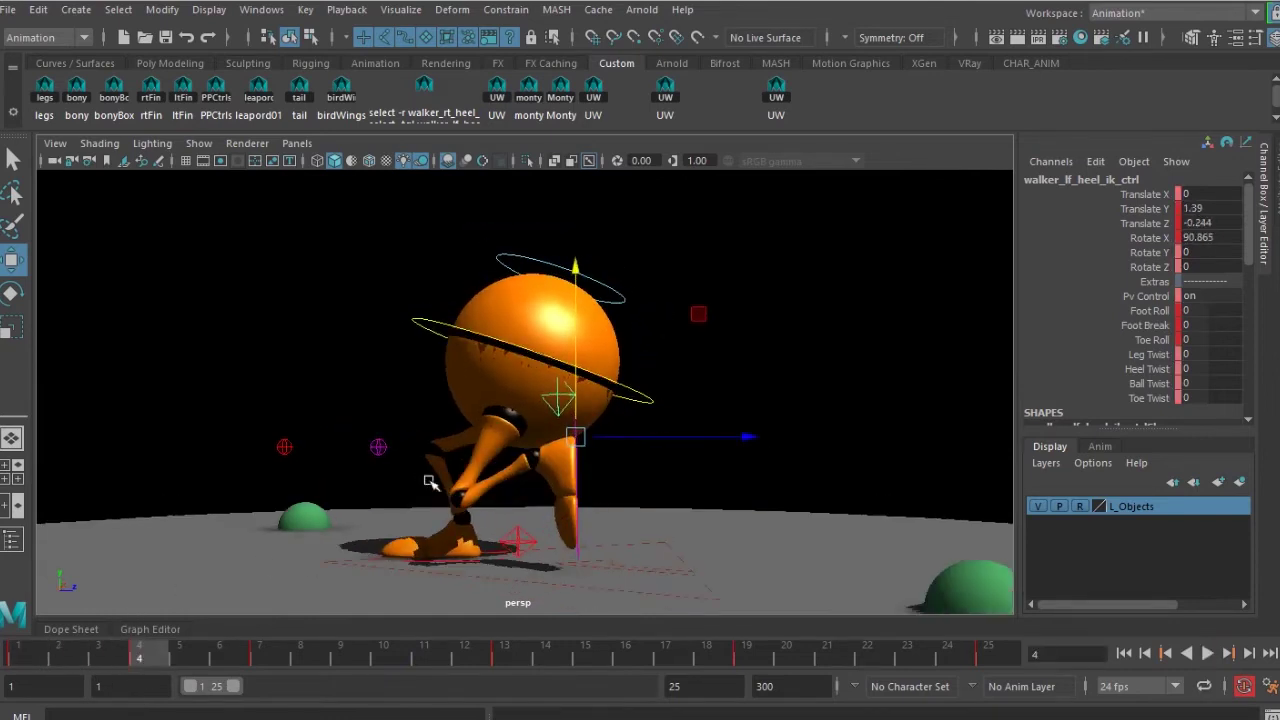
{"action": "scroll", "coordinate": [430, 482], "scroll_direction": "up", "scroll_amount": 1}
{"action": "left_click_drag", "start_coordinate": [186, 667], "coordinate": [134, 664]}
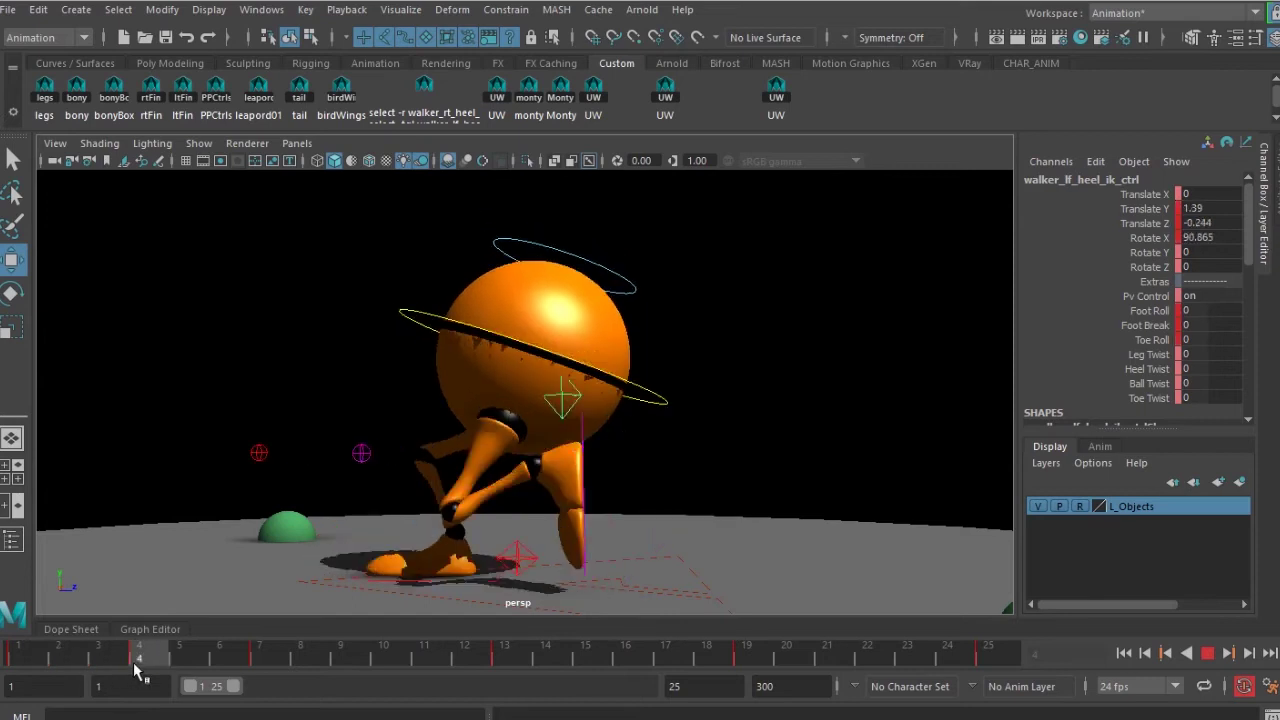
Step: Set the left heel control's Foot Roll to 0 at frame 16 to flatten the planted foot
{"action": "left_click", "coordinate": [777, 108]}
{"action": "left_click_drag", "start_coordinate": [214, 662], "coordinate": [619, 660]}
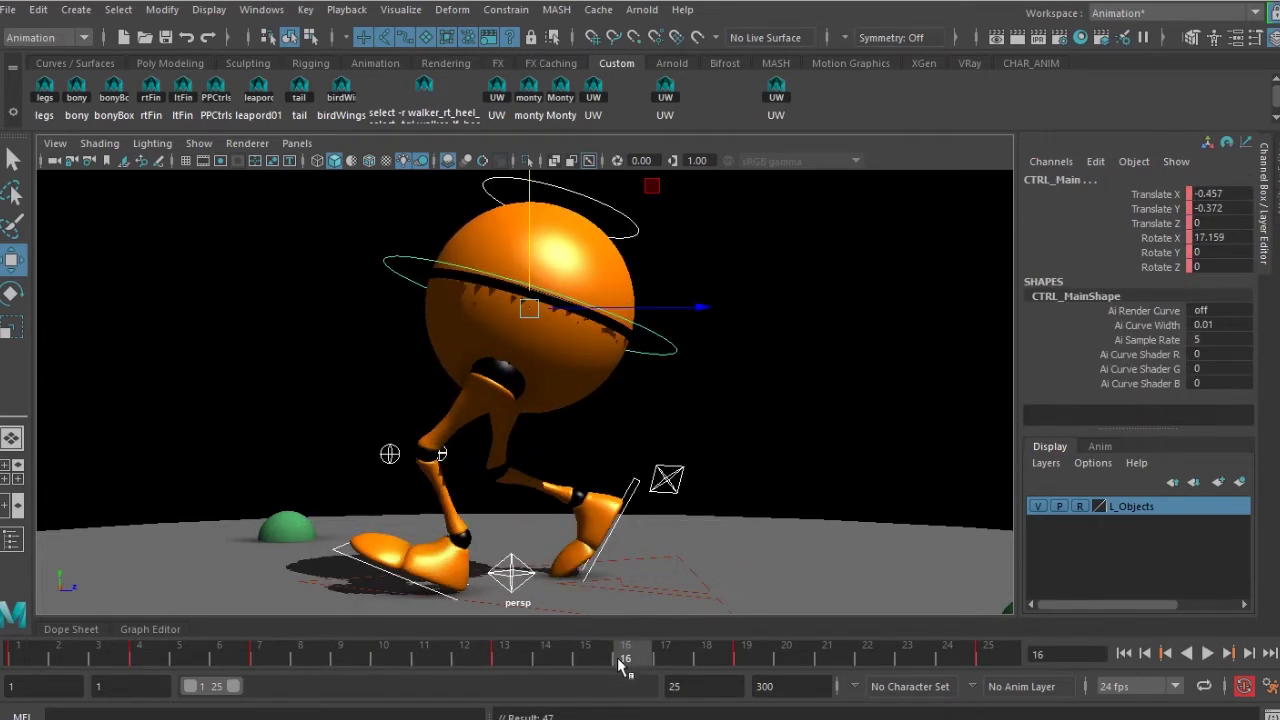
{"action": "left_click_drag", "start_coordinate": [660, 452], "coordinate": [722, 460], "text": "alt"}
{"action": "middle_click_drag", "start_coordinate": [536, 589], "coordinate": [555, 555], "text": "alt"}
{"action": "left_click", "coordinate": [547, 534]}
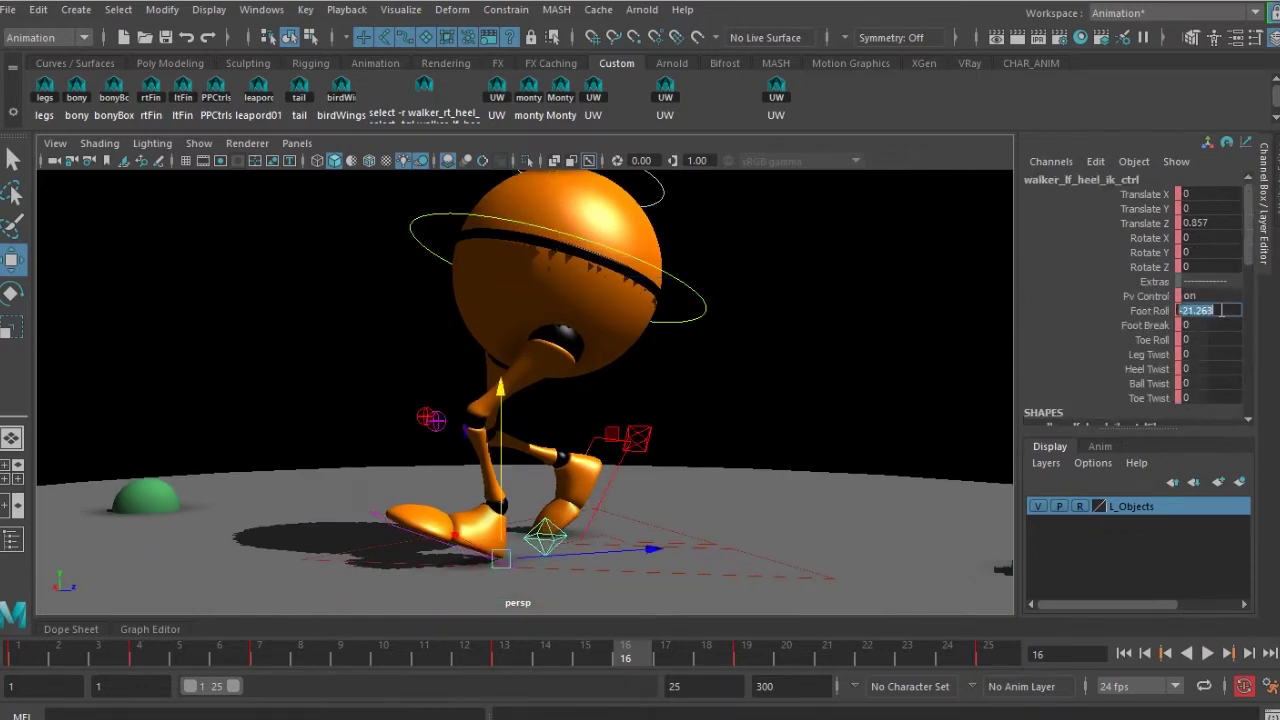
{"action": "type", "text": "0"}
{"action": "key", "text": "Return"}
{"action": "left_click_drag", "start_coordinate": [752, 379], "coordinate": [664, 366], "text": "alt"}
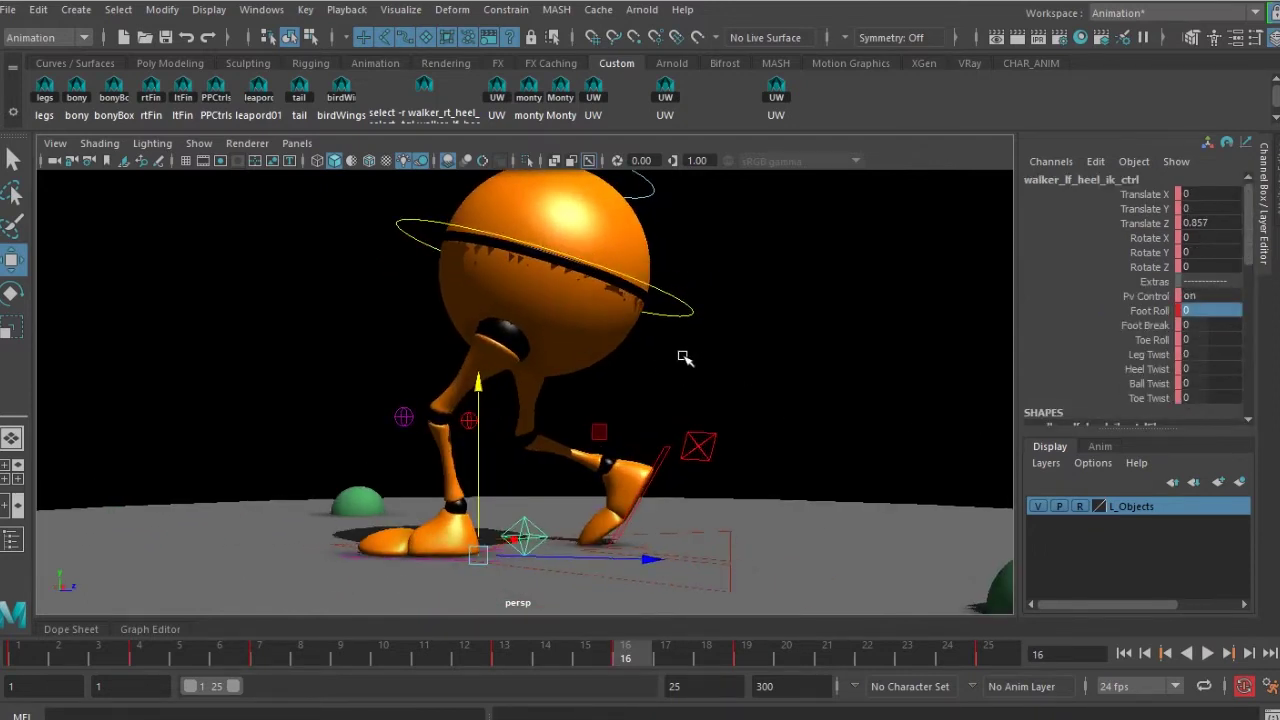
Step: Lower the main body control to Translate Y -0.799 at frame 16
{"action": "middle_click_drag", "start_coordinate": [681, 355], "coordinate": [676, 366], "text": "alt"}
{"action": "left_click_drag", "start_coordinate": [673, 281], "coordinate": [628, 332]}
{"action": "left_click_drag", "start_coordinate": [544, 214], "coordinate": [549, 267]}
Step: Set the right heel control's Foot Roll and Foot Break to 0 and raise it to Translate Y 0.895 at frame 16
{"action": "left_click", "coordinate": [693, 463]}
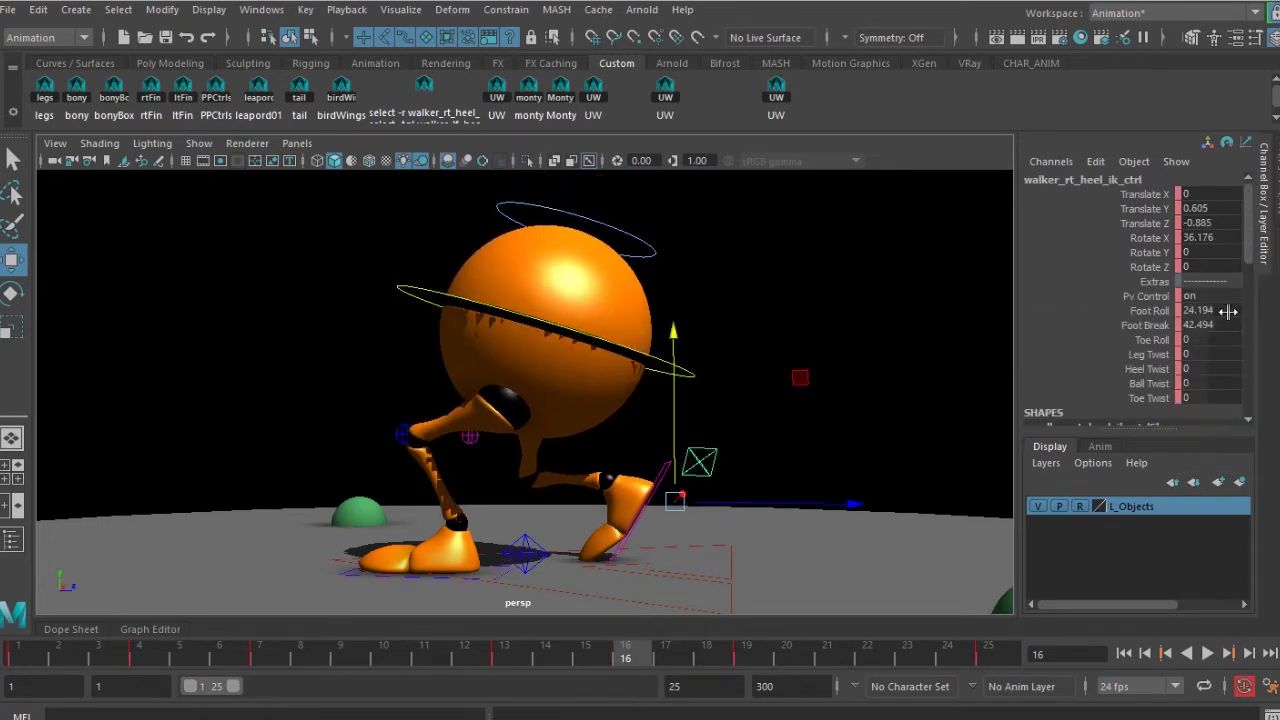
{"action": "type", "text": "0"}
{"action": "key", "text": "Return"}
{"action": "left_click_drag", "start_coordinate": [680, 388], "coordinate": [672, 340]}
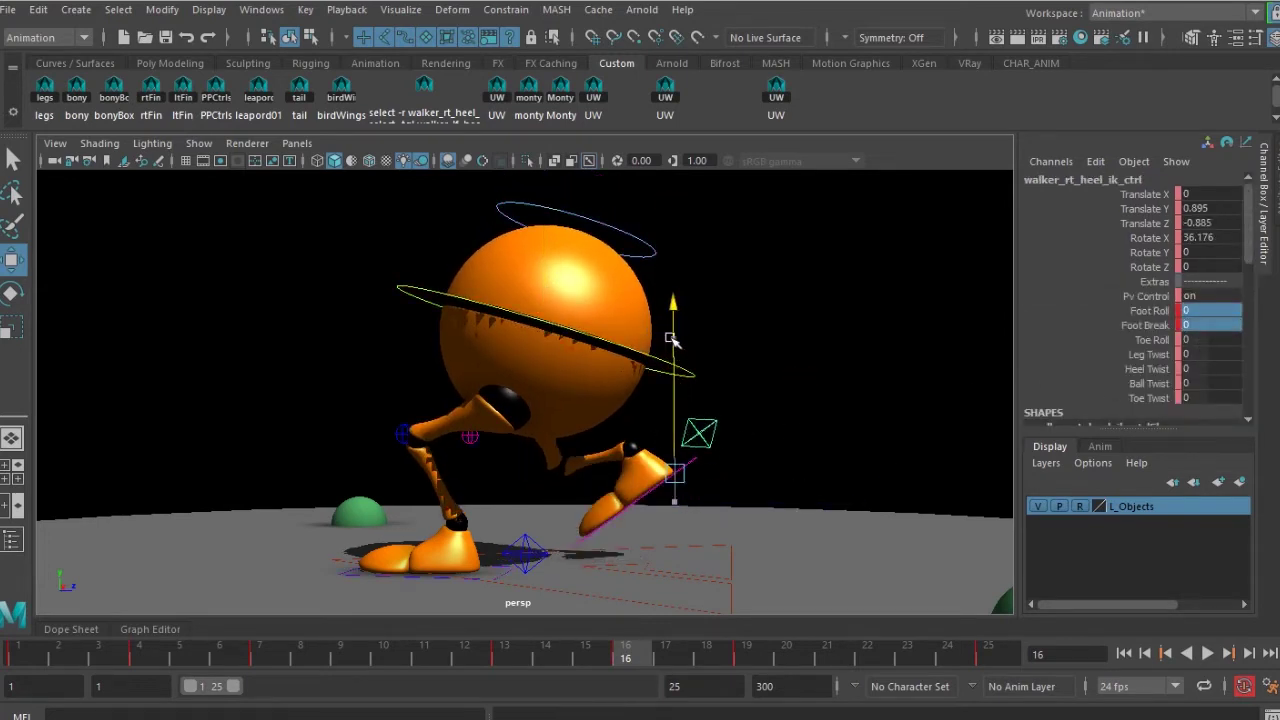
Step: Rotate the right heel control to 63.246 around X, move it to Translate Z -0.502 and slightly higher at frame 16, and play back the walk
{"action": "key", "text": "e"}
{"action": "left_click_drag", "start_coordinate": [750, 326], "coordinate": [669, 312]}
{"action": "key", "text": "w"}
{"action": "left_click_drag", "start_coordinate": [800, 476], "coordinate": [763, 475]}
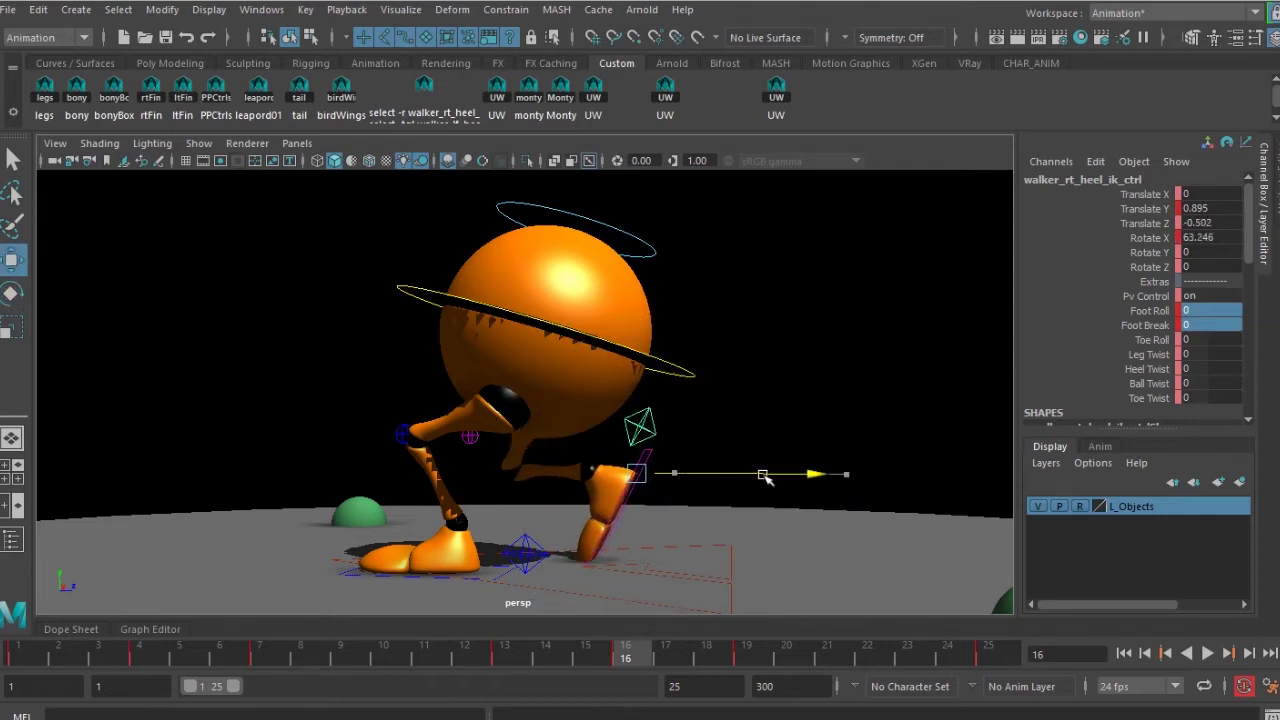
{"action": "left_click_drag", "start_coordinate": [638, 362], "coordinate": [636, 335]}
{"action": "left_click_drag", "start_coordinate": [636, 400], "coordinate": [345, 480], "text": "alt"}
{"action": "left_click_drag", "start_coordinate": [468, 347], "coordinate": [468, 339]}
{"action": "left_click_drag", "start_coordinate": [546, 430], "coordinate": [835, 451], "text": "alt"}
{"action": "scroll", "coordinate": [835, 451], "scroll_direction": "down", "scroll_amount": 1}
{"action": "left_click", "coordinate": [771, 122]}
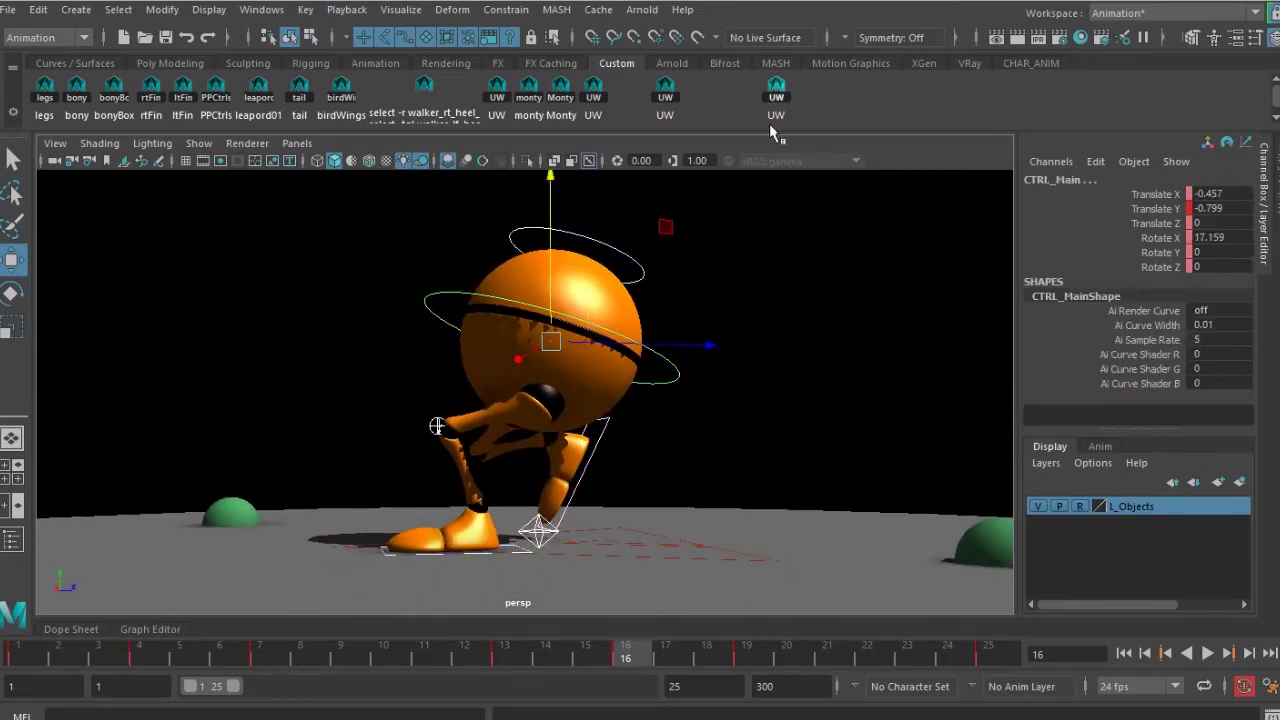
{"action": "left_click_drag", "start_coordinate": [610, 643], "coordinate": [281, 680]}
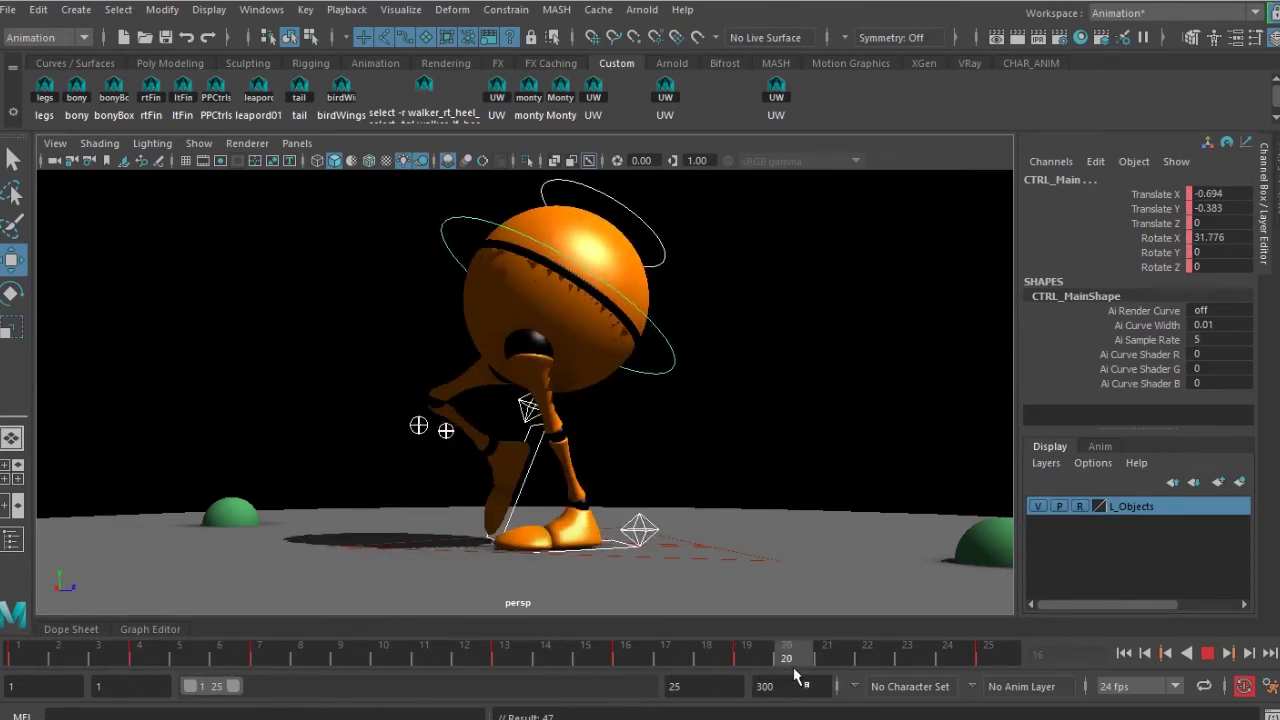
Step: Set the right heel control's Foot Roll to 44.85 and Foot Break to about 66.45 at frame 10
{"action": "left_click_drag", "start_coordinate": [1030, 652], "coordinate": [403, 663]}
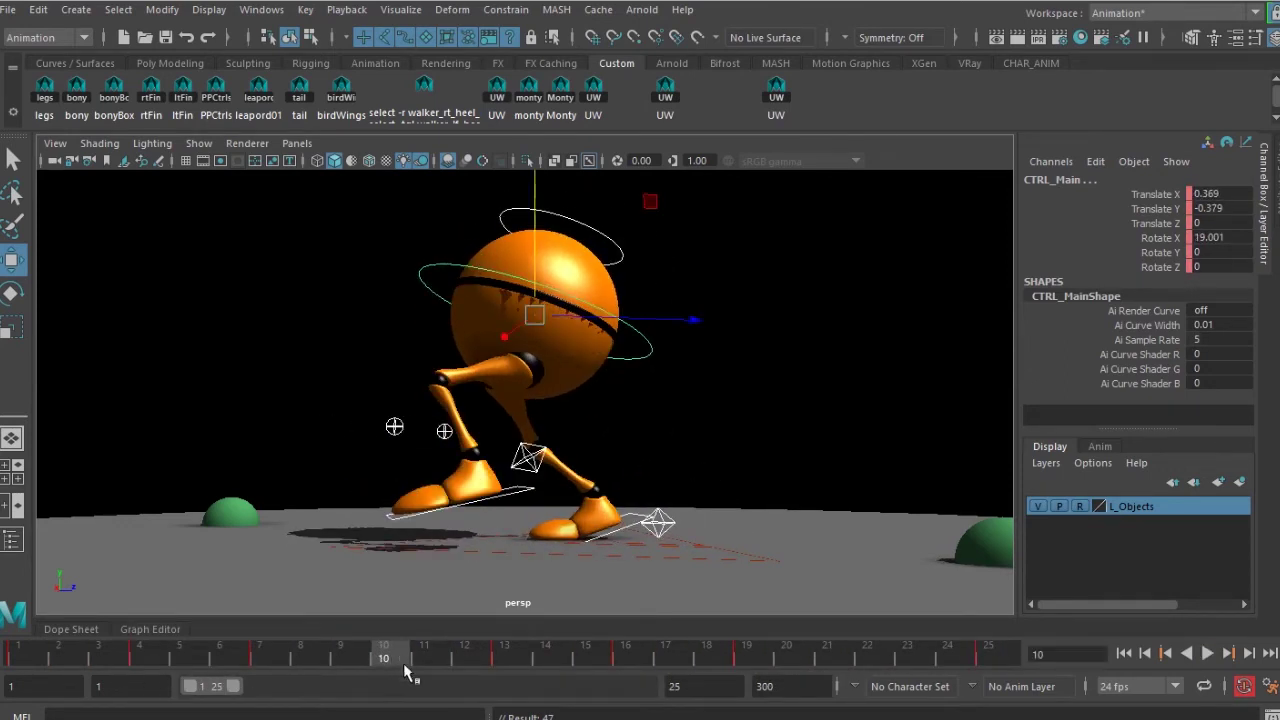
{"action": "left_click_drag", "start_coordinate": [492, 446], "coordinate": [726, 456], "text": "alt"}
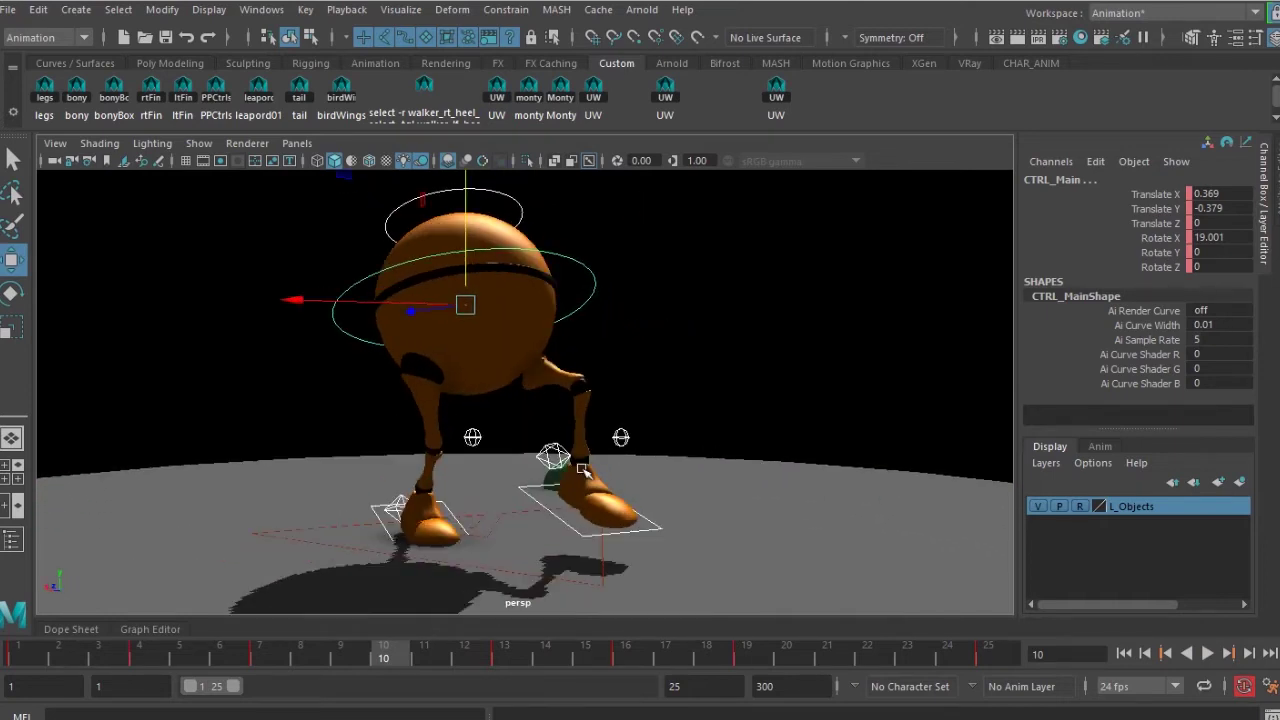
{"action": "left_click_drag", "start_coordinate": [583, 472], "coordinate": [465, 514], "text": "alt"}
{"action": "right_click_drag", "start_coordinate": [286, 500], "coordinate": [311, 556], "text": "alt"}
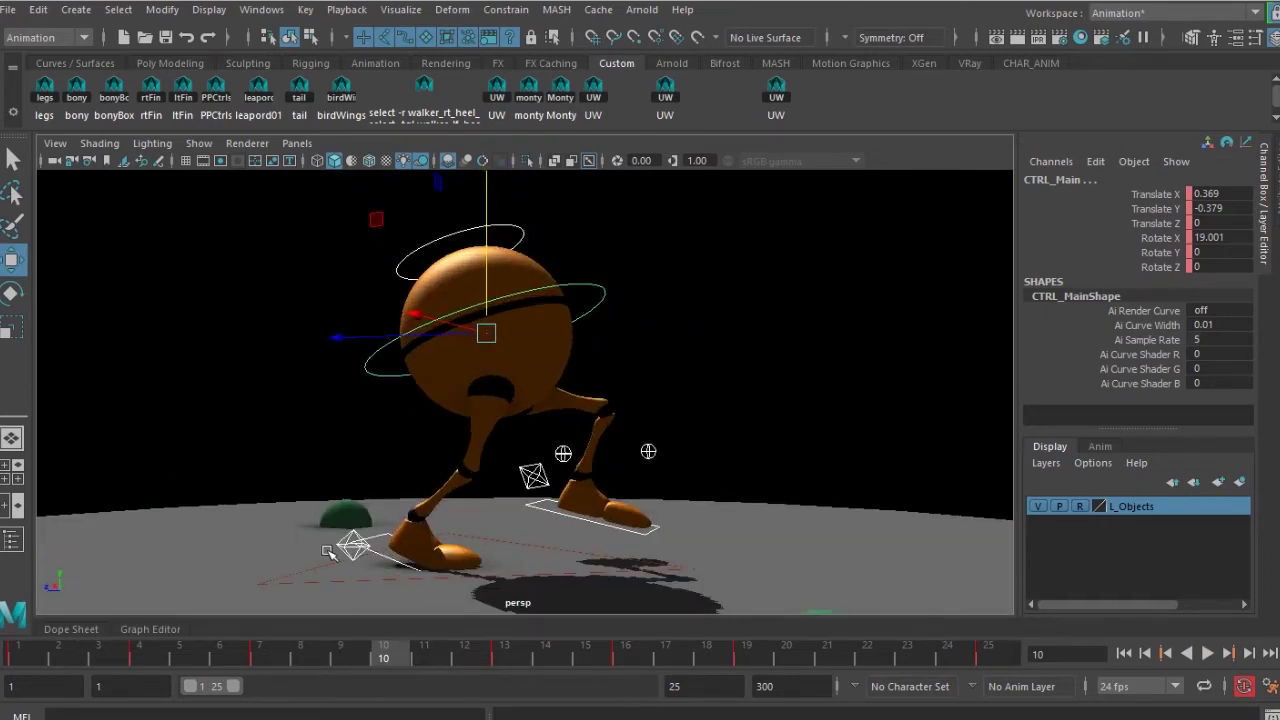
{"action": "left_click", "coordinate": [350, 545]}
{"action": "left_click", "coordinate": [1150, 311]}
{"action": "middle_click_drag", "start_coordinate": [410, 441], "coordinate": [521, 443]}
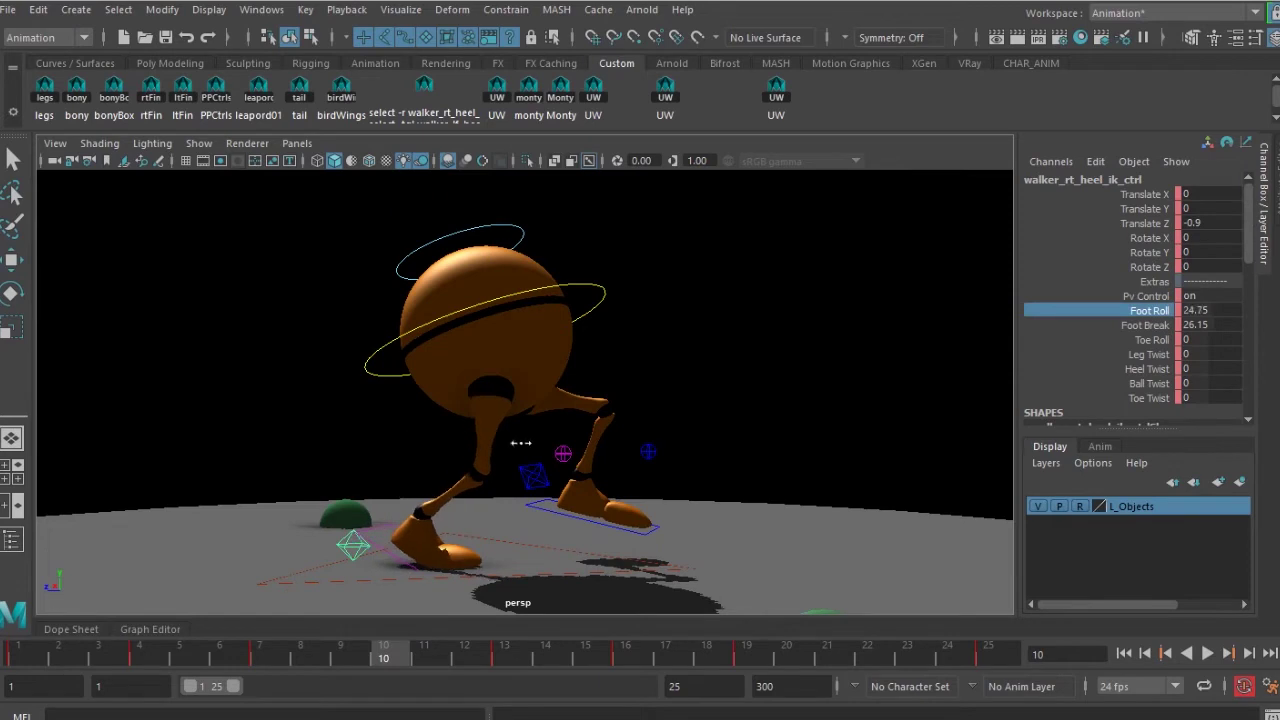
{"action": "left_click", "coordinate": [1145, 328]}
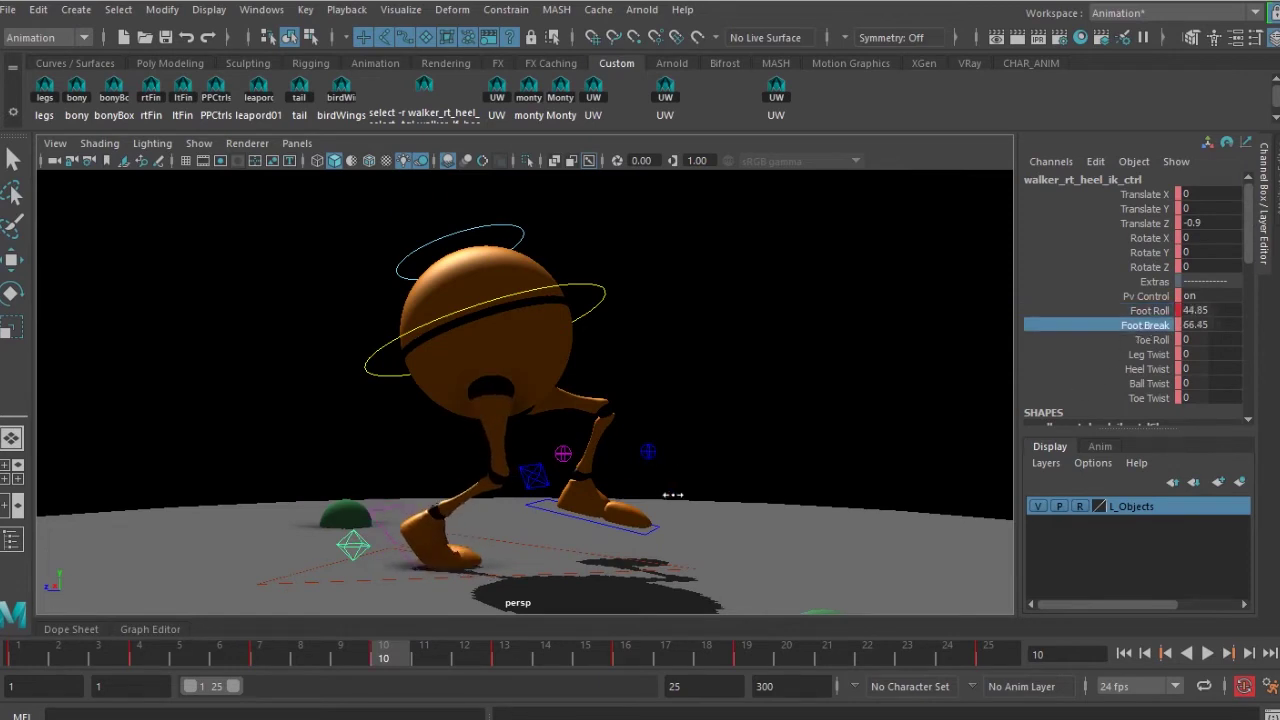
Step: Raise the main body control to Translate Y -0.115 at frame 10
{"action": "left_click", "coordinate": [596, 301]}
{"action": "key", "text": "w"}
{"action": "left_click_drag", "start_coordinate": [456, 380], "coordinate": [500, 376], "text": "alt"}
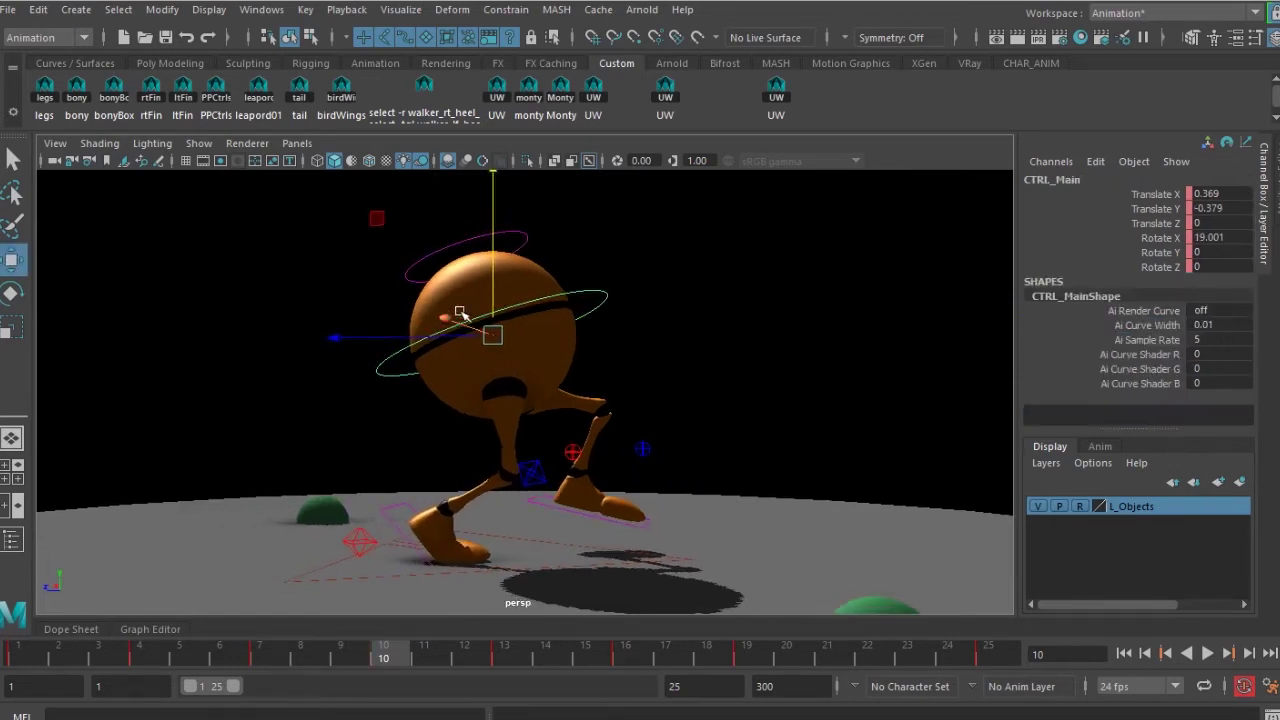
{"action": "left_click_drag", "start_coordinate": [492, 252], "coordinate": [503, 231]}
Step: Rotate the left heel control to -4.475 around X and move it forward to Translate Z 1.328 at frame 10
{"action": "left_click_drag", "start_coordinate": [590, 376], "coordinate": [434, 491], "text": "alt"}
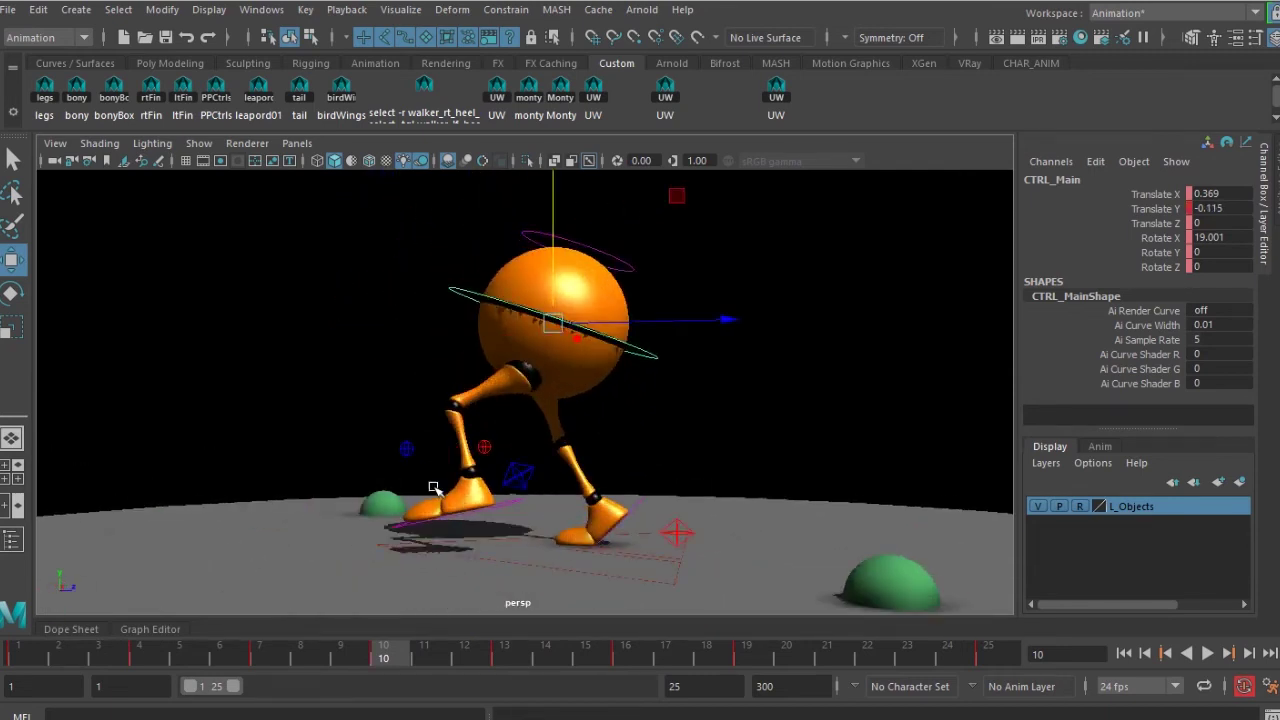
{"action": "left_click", "coordinate": [527, 484]}
{"action": "key", "text": "e"}
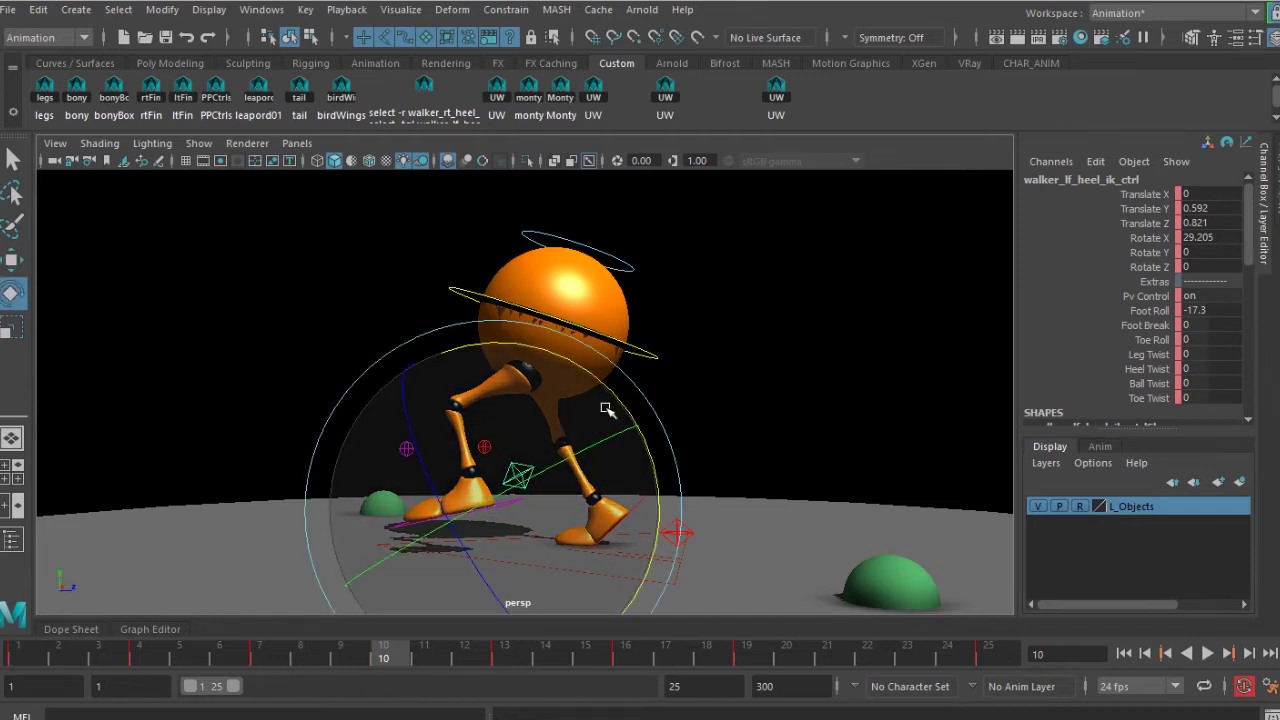
{"action": "left_click_drag", "start_coordinate": [606, 409], "coordinate": [555, 500]}
{"action": "key", "text": "w"}
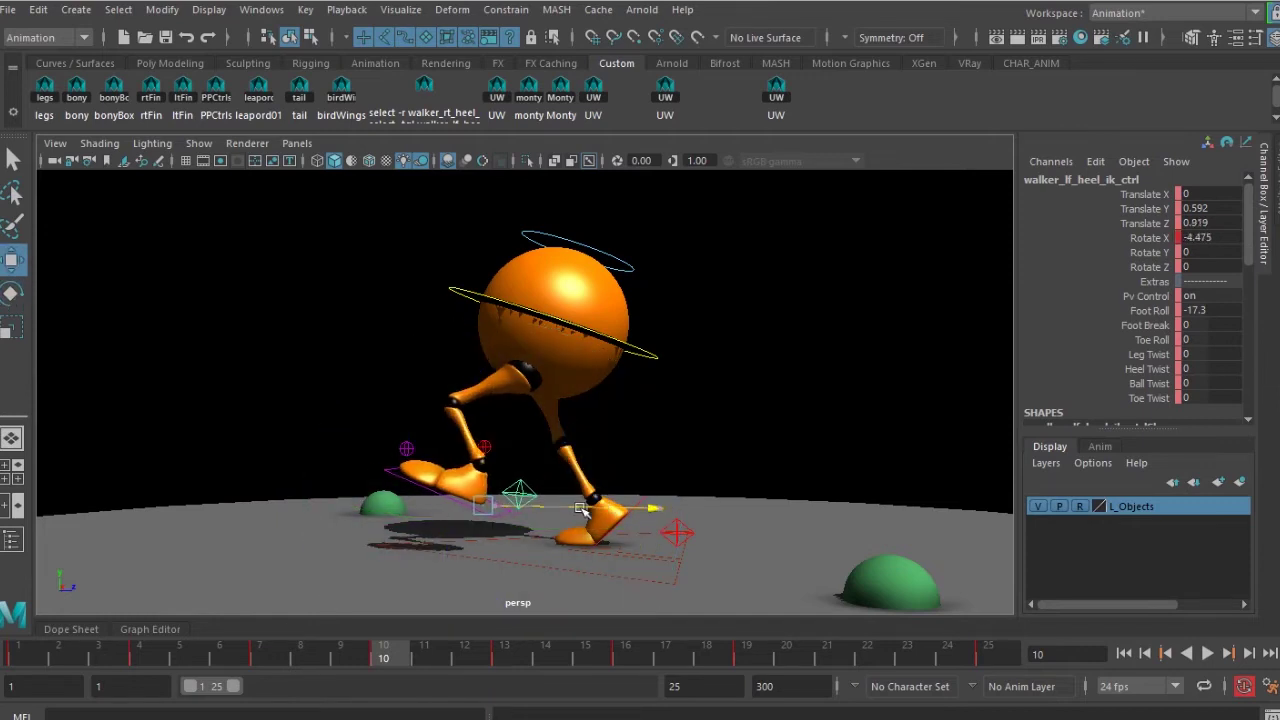
Step: Fine-tune the left heel control's X rotation and forward position at frame 10, and scrub the neighbouring frames to check the motion
{"action": "key", "text": "e"}
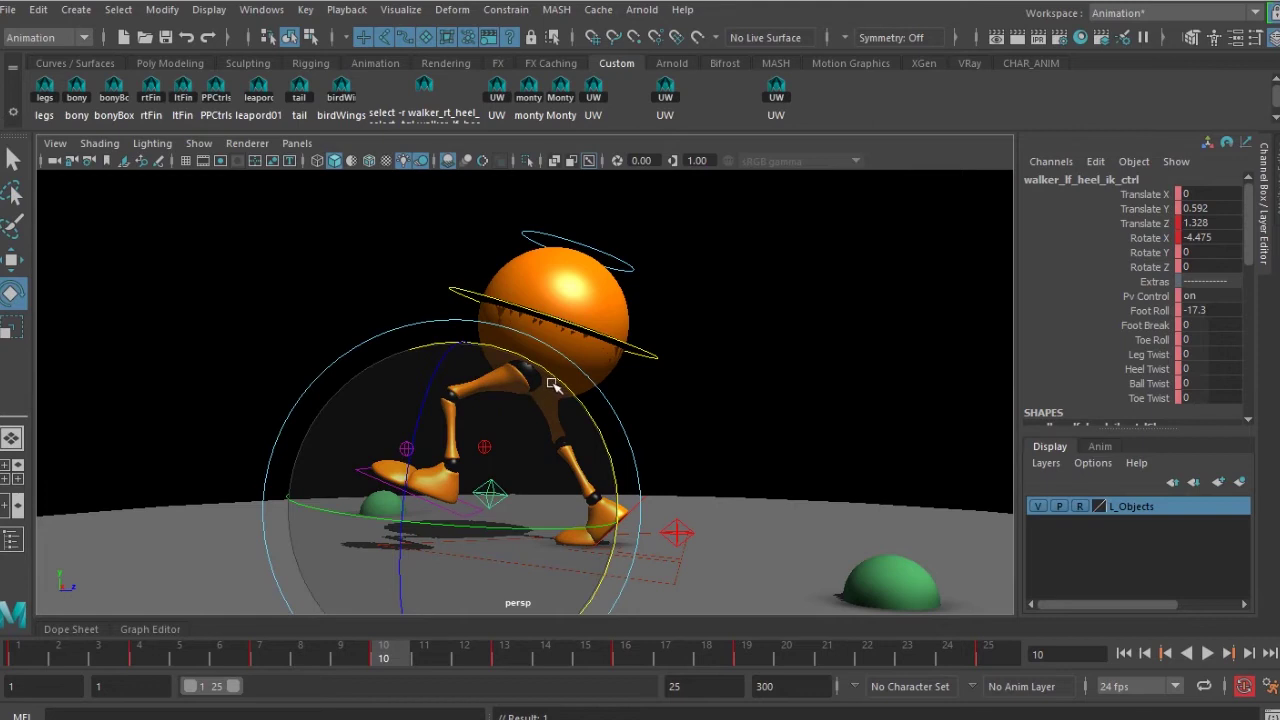
{"action": "left_click_drag", "start_coordinate": [552, 383], "coordinate": [570, 406]}
{"action": "key", "text": "w"}
{"action": "left_click_drag", "start_coordinate": [558, 514], "coordinate": [561, 514]}
{"action": "left_click_drag", "start_coordinate": [466, 541], "coordinate": [507, 542], "text": "alt"}
{"action": "mouse_move", "coordinate": [322, 656]}
{"action": "left_mouse_down"}
{"action": "mouse_move", "coordinate": [266, 662]}
{"action": "mouse_move", "coordinate": [327, 660]}
{"action": "left_mouse_up"}
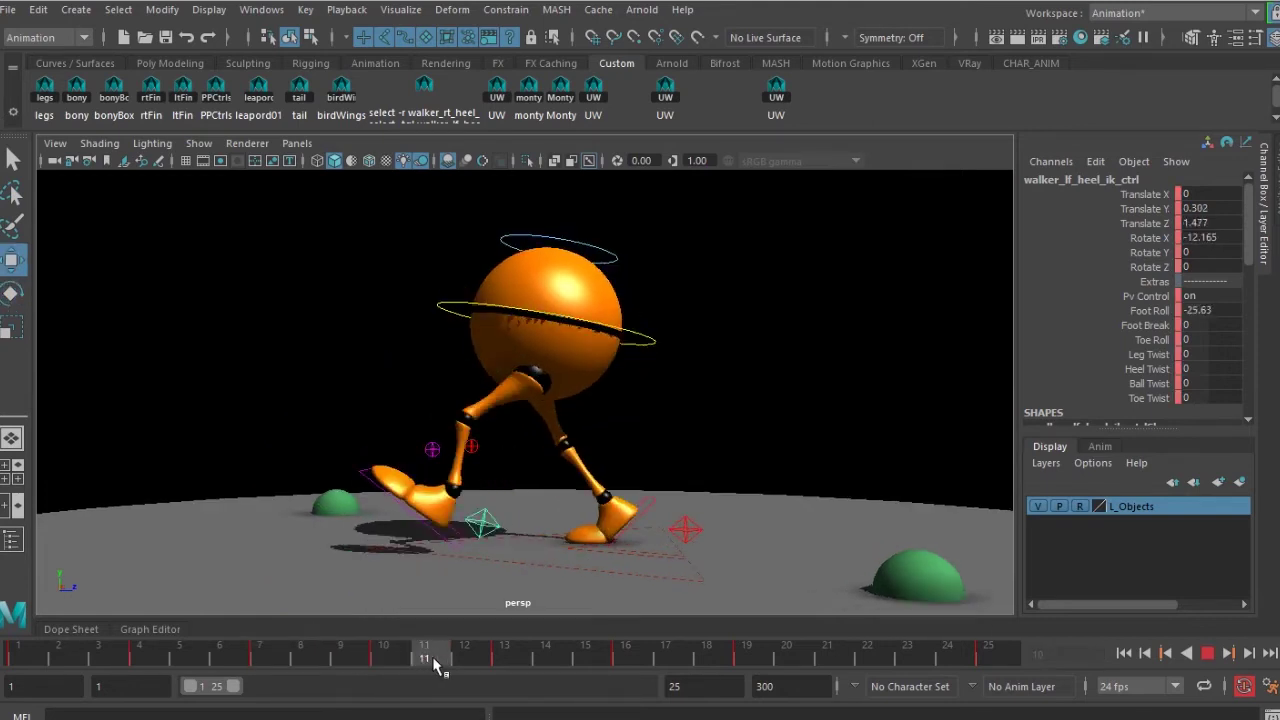
Step: Set the left heel control's Foot Roll to about 45 and increase its Foot Break at frame 22
{"action": "left_click_drag", "start_coordinate": [20, 630], "coordinate": [871, 677]}
{"action": "left_click", "coordinate": [764, 112]}
{"action": "left_click_drag", "start_coordinate": [487, 438], "coordinate": [468, 441], "text": "alt"}
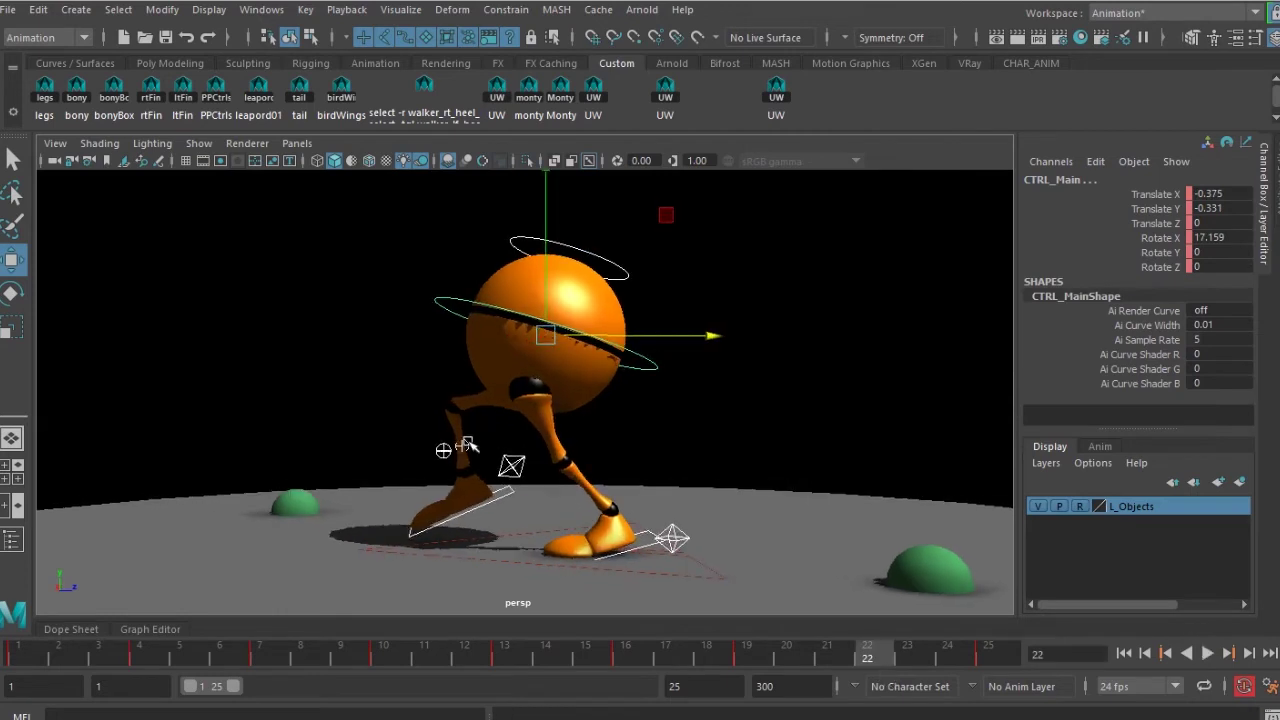
{"action": "left_click", "coordinate": [672, 540]}
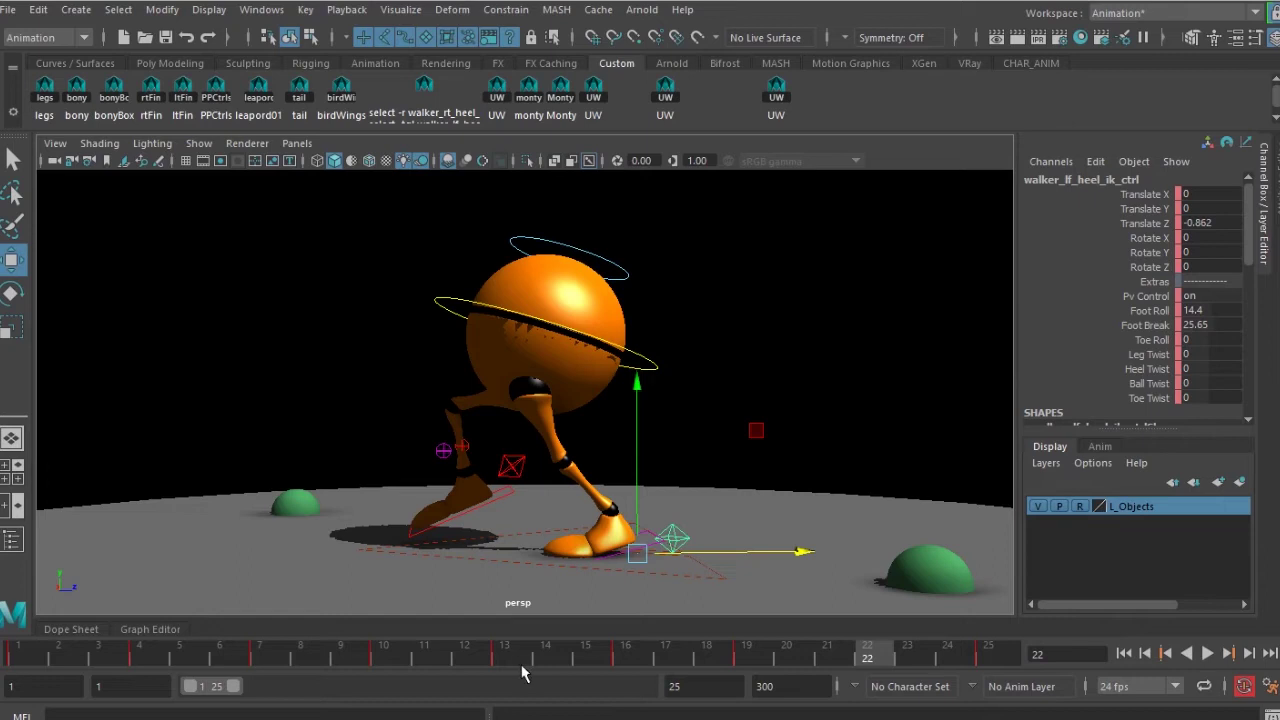
{"action": "left_click", "coordinate": [1160, 313]}
{"action": "middle_click_drag", "start_coordinate": [637, 409], "coordinate": [975, 405]}
{"action": "left_click", "coordinate": [1118, 330]}
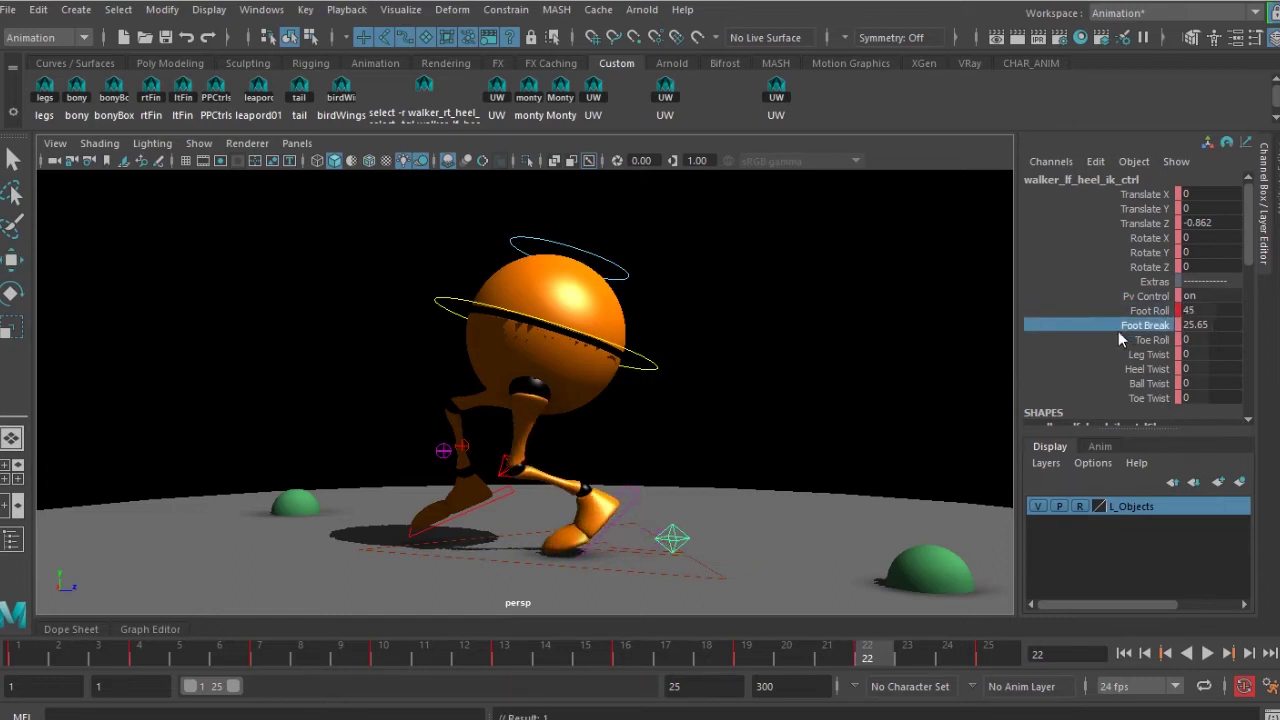
{"action": "middle_click_drag", "start_coordinate": [611, 418], "coordinate": [973, 429]}
Step: Raise the main body control to Translate Y -0.082 at frame 22
{"action": "left_click", "coordinate": [634, 366]}
{"action": "key", "text": "w"}
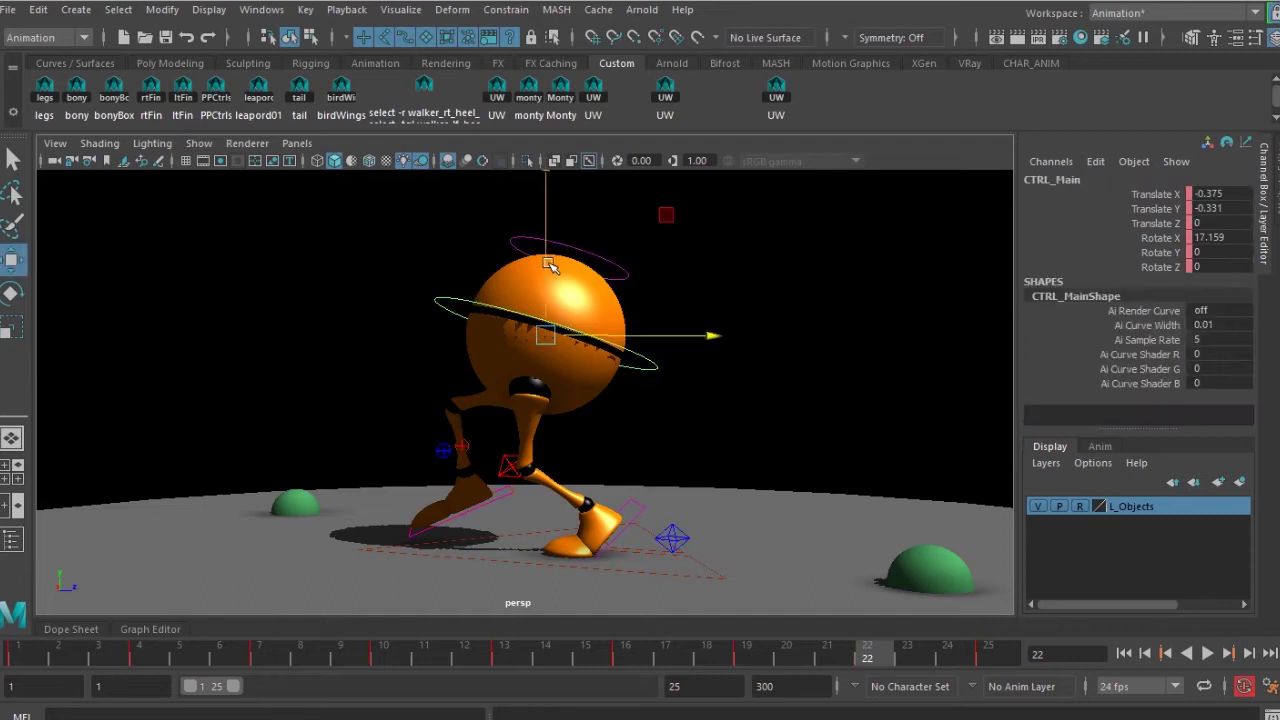
{"action": "left_click_drag", "start_coordinate": [549, 254], "coordinate": [558, 232]}
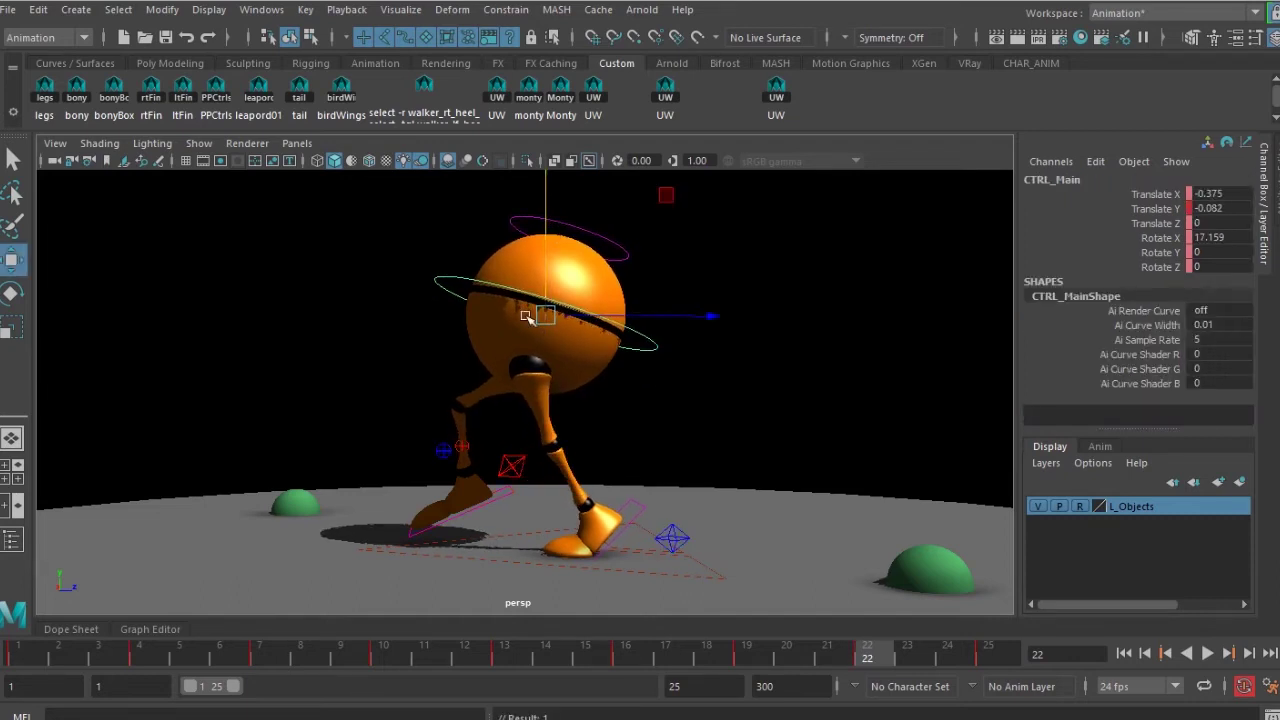
Step: At frame 22, set the right heel control to Translate Y 0.947, Rotate X -12.123 and about 0.387 in Translate Z
{"action": "left_click", "coordinate": [505, 495]}
{"action": "left_click_drag", "start_coordinate": [491, 392], "coordinate": [494, 367]}
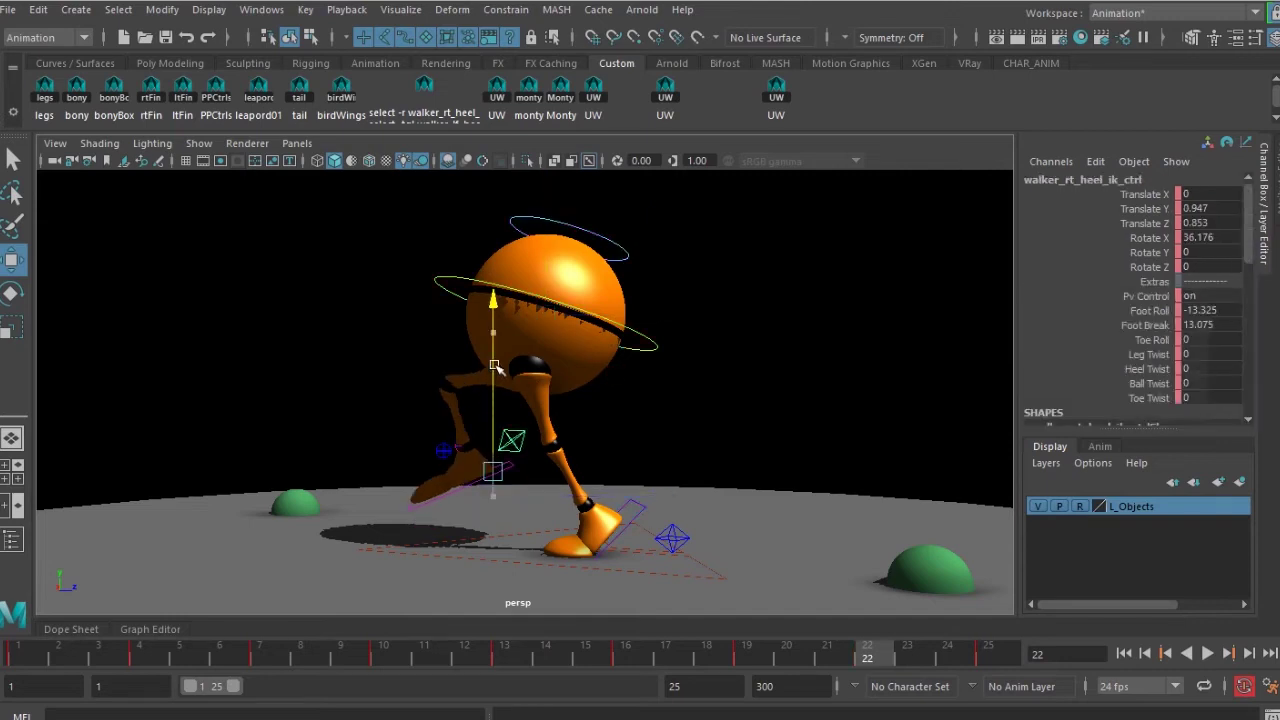
{"action": "key", "text": "e"}
{"action": "left_click_drag", "start_coordinate": [619, 420], "coordinate": [622, 424]}
{"action": "key", "text": "ctrl+z"}
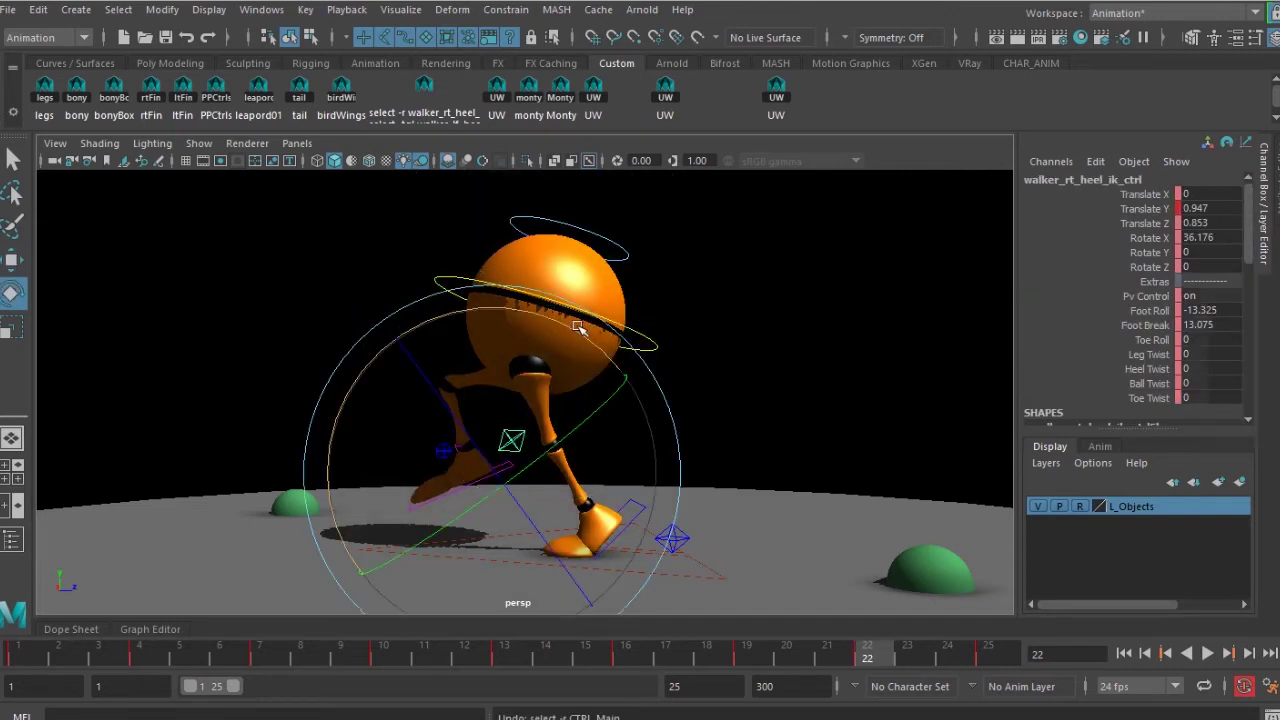
{"action": "left_click_drag", "start_coordinate": [572, 328], "coordinate": [581, 479]}
{"action": "key", "text": "w"}
{"action": "key", "text": "ctrl+z"}
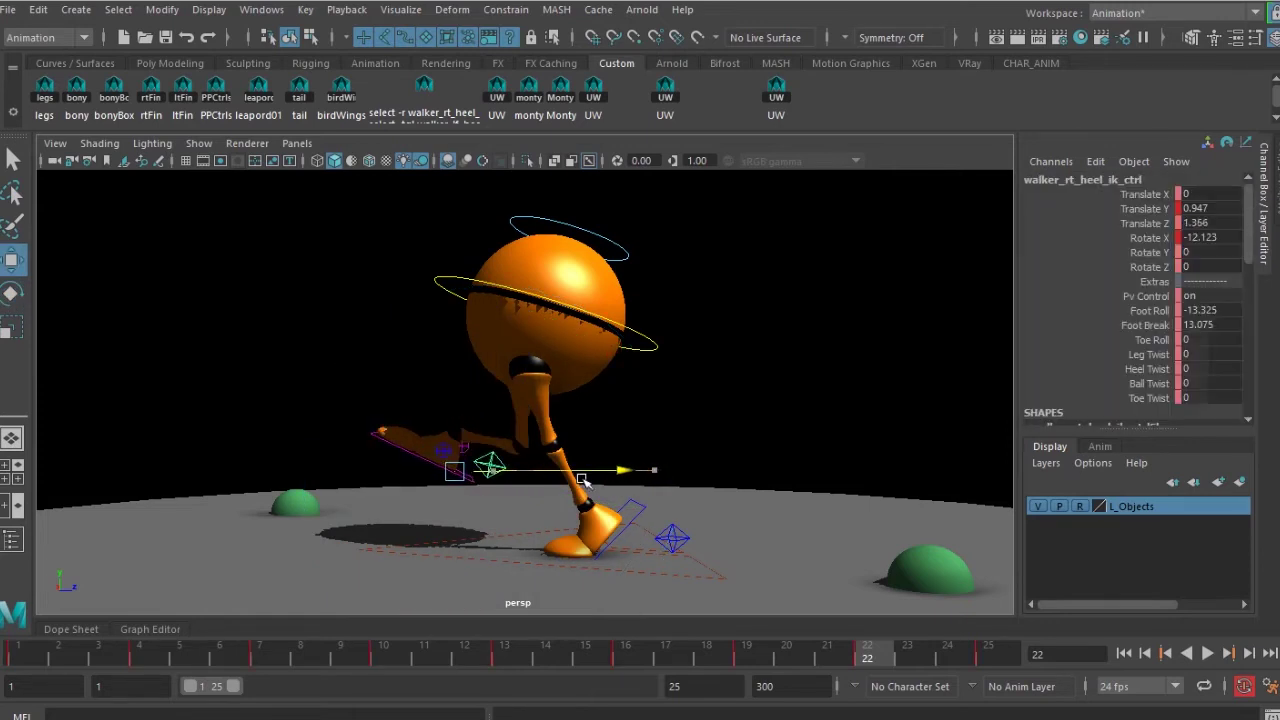
{"action": "left_click_drag", "start_coordinate": [297, 433], "coordinate": [688, 441], "text": "alt"}
{"action": "left_click_drag", "start_coordinate": [632, 473], "coordinate": [342, 474], "text": "alt"}
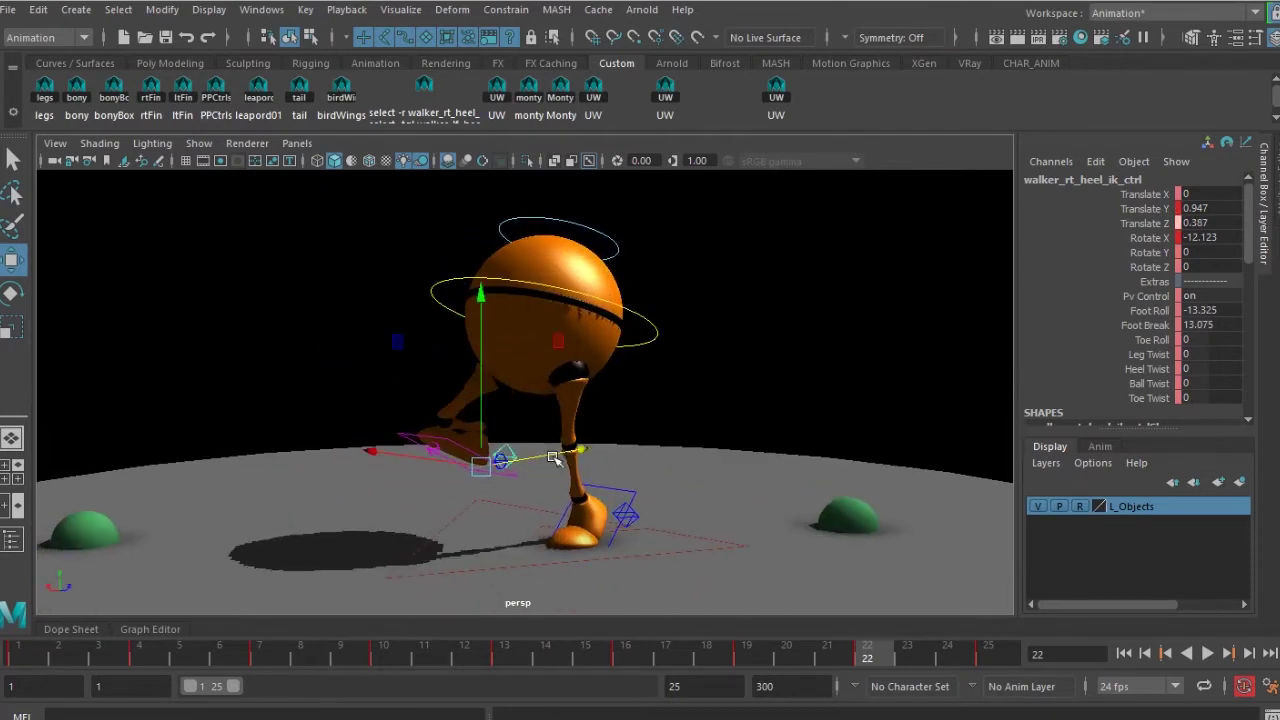
Step: Reposition the right knee pole vector control at frame 22 and key all the walker's controls there
{"action": "left_click", "coordinate": [432, 446]}
{"action": "left_click_drag", "start_coordinate": [420, 458], "coordinate": [329, 451]}
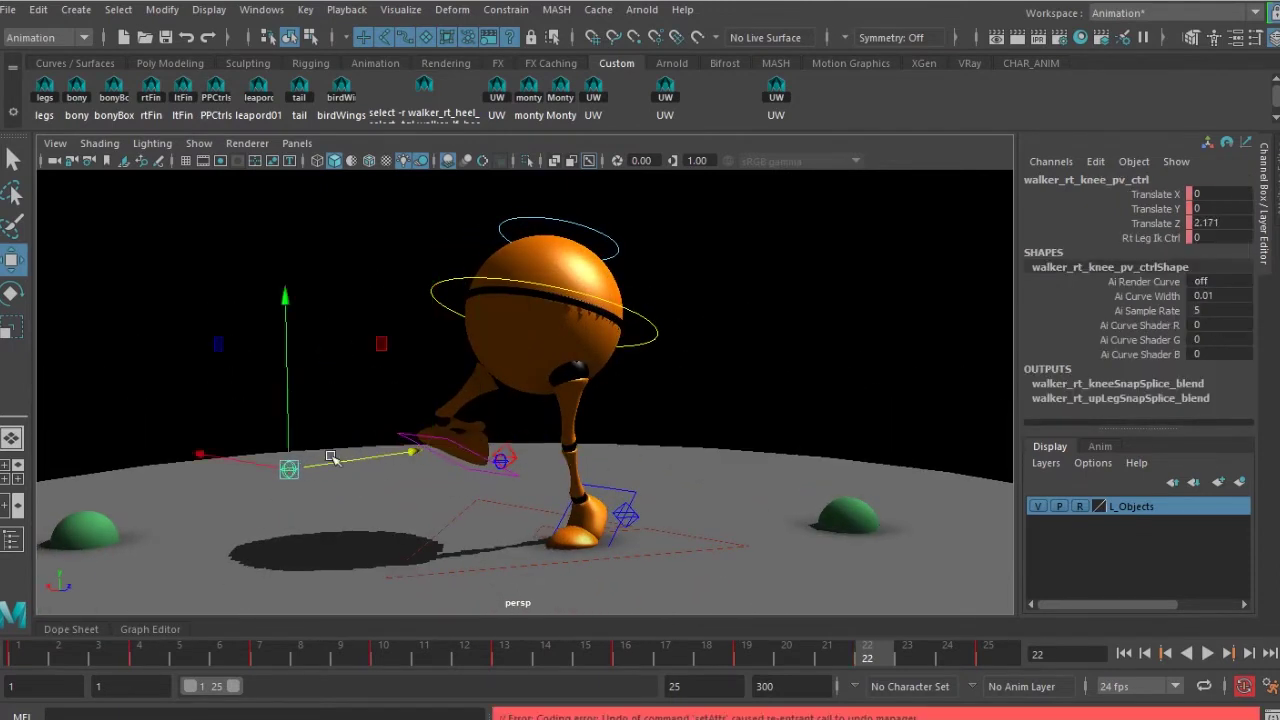
{"action": "left_click_drag", "start_coordinate": [457, 468], "coordinate": [560, 461], "text": "alt"}
{"action": "left_click", "coordinate": [524, 452]}
{"action": "left_click_drag", "start_coordinate": [426, 457], "coordinate": [525, 447], "text": "alt"}
{"action": "left_click", "coordinate": [776, 90]}
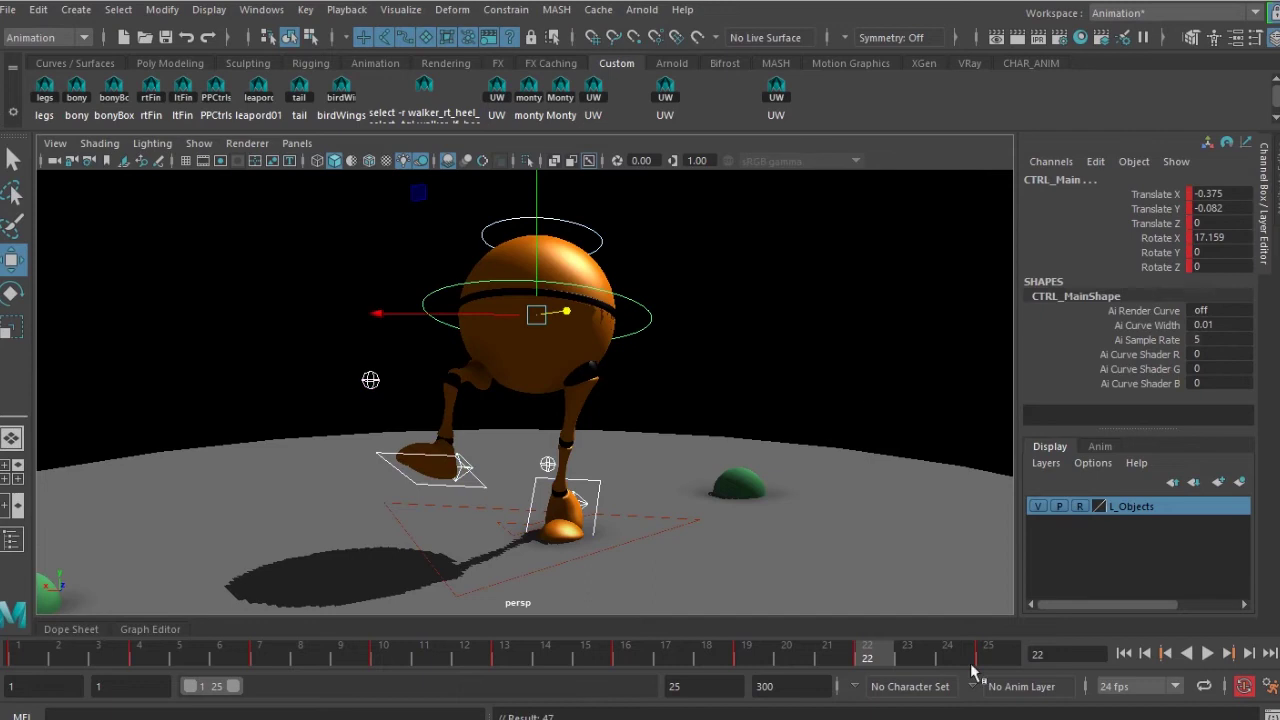
Step: Play back the walk cycle and examine the leg and body motion from the front and the side
{"action": "left_click_drag", "start_coordinate": [899, 645], "coordinate": [1110, 652]}
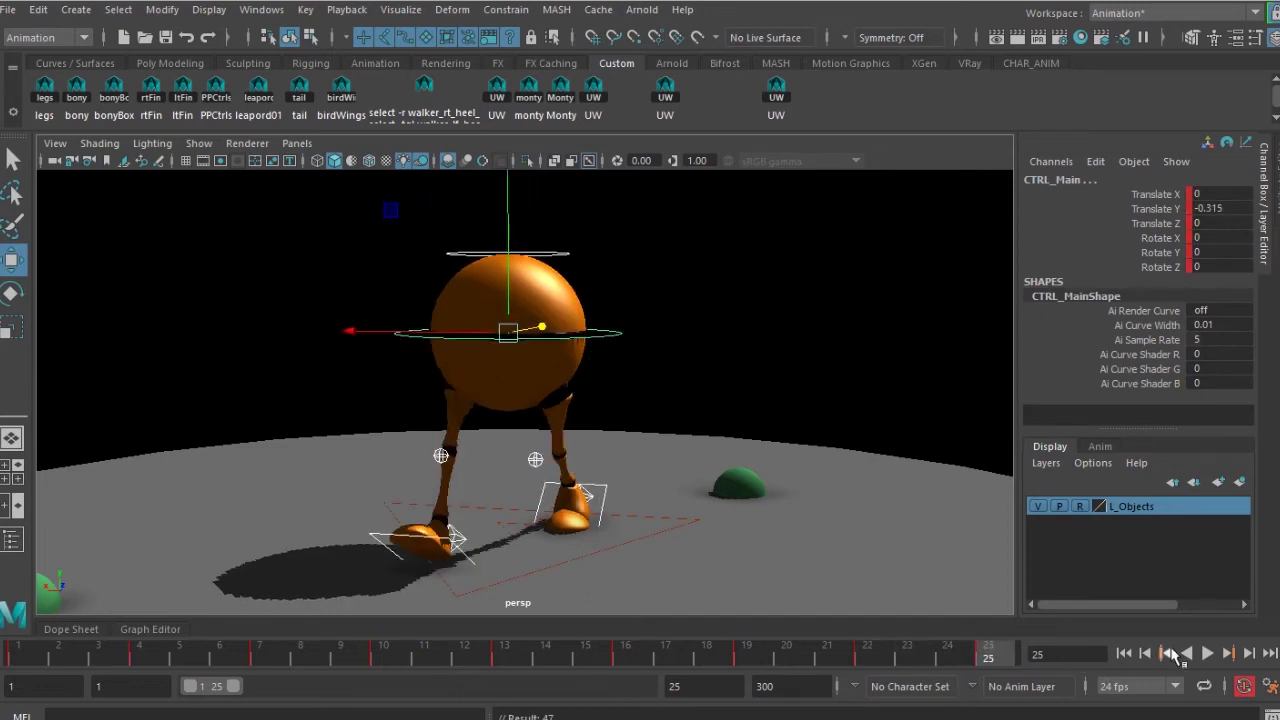
{"action": "left_click", "coordinate": [1207, 653]}
{"action": "right_click_drag", "start_coordinate": [806, 474], "coordinate": [667, 486], "text": "alt"}
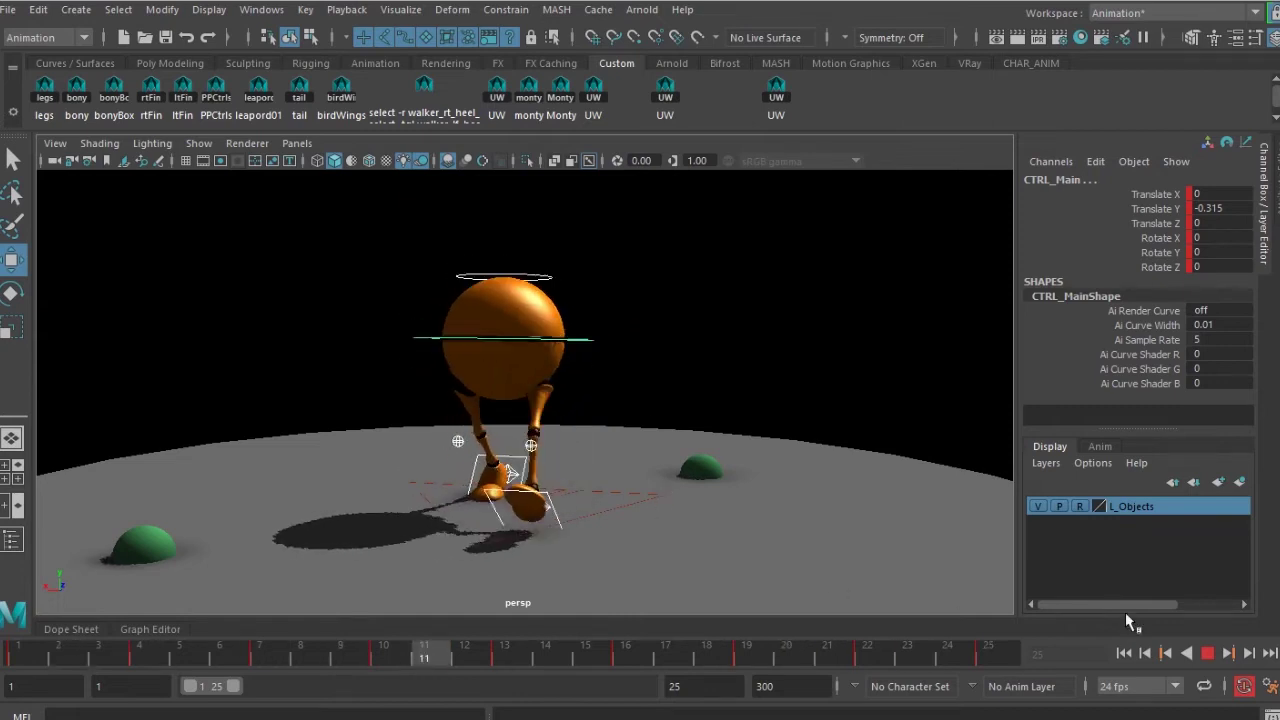
{"action": "left_click", "coordinate": [1208, 653]}
{"action": "left_click_drag", "start_coordinate": [441, 475], "coordinate": [534, 474], "text": "alt"}
{"action": "right_click_drag", "start_coordinate": [534, 474], "coordinate": [591, 540], "text": "alt"}
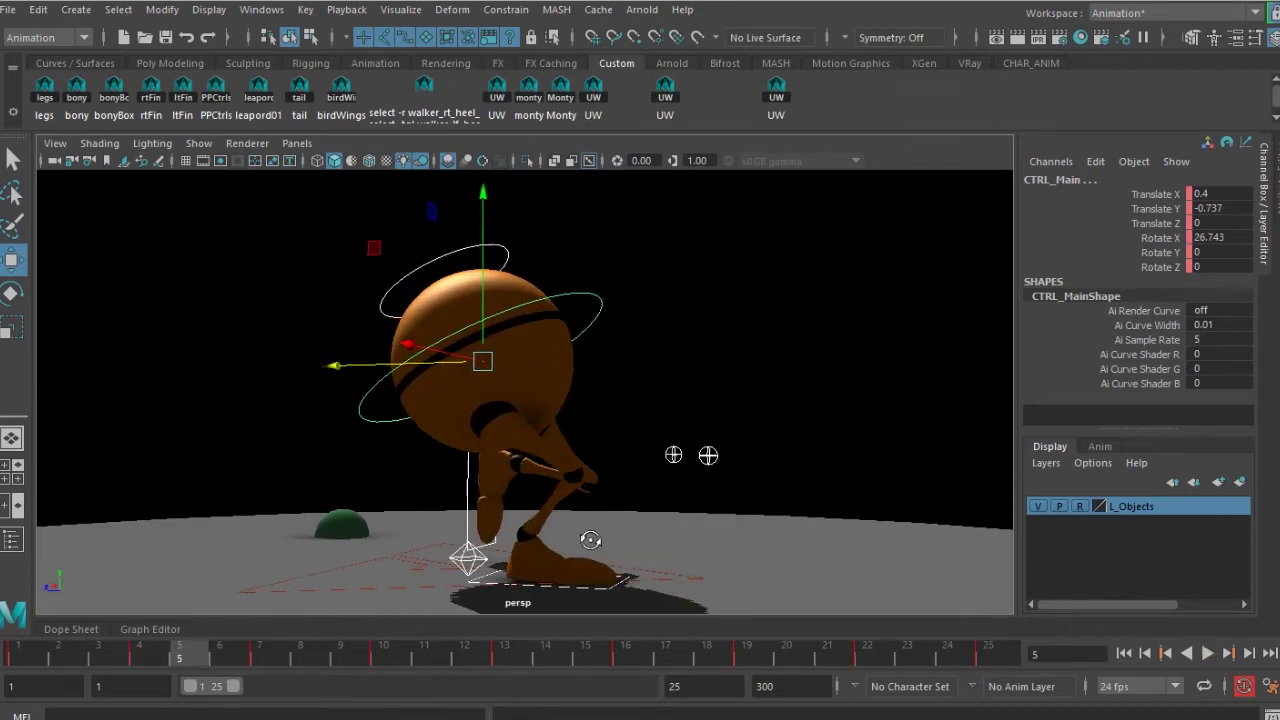
{"action": "key", "text": "alt+v"}
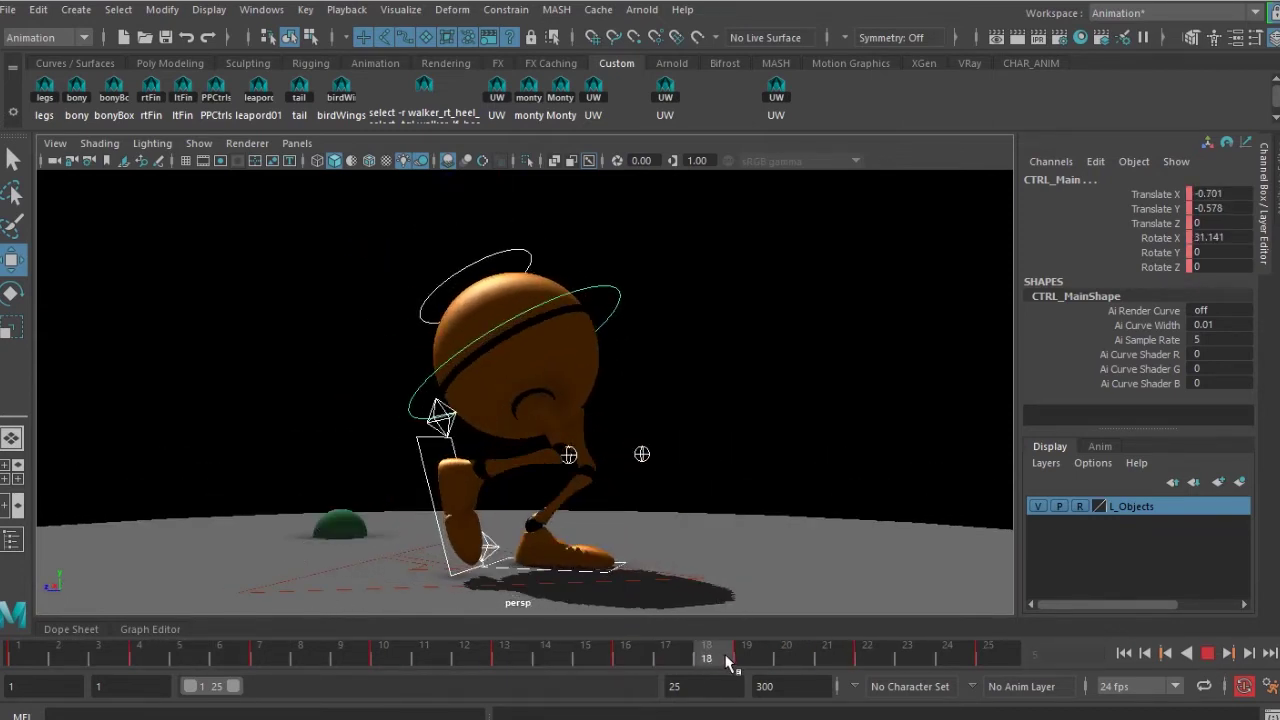
Step: At frame 19, raise and shift the right heel control to Translate Y 1.404 and Translate Z 0.309
{"action": "mouse_move", "coordinate": [566, 659]}
{"action": "left_mouse_down"}
{"action": "mouse_move", "coordinate": [524, 660]}
{"action": "mouse_move", "coordinate": [958, 667]}
{"action": "mouse_move", "coordinate": [766, 679]}
{"action": "left_mouse_up"}
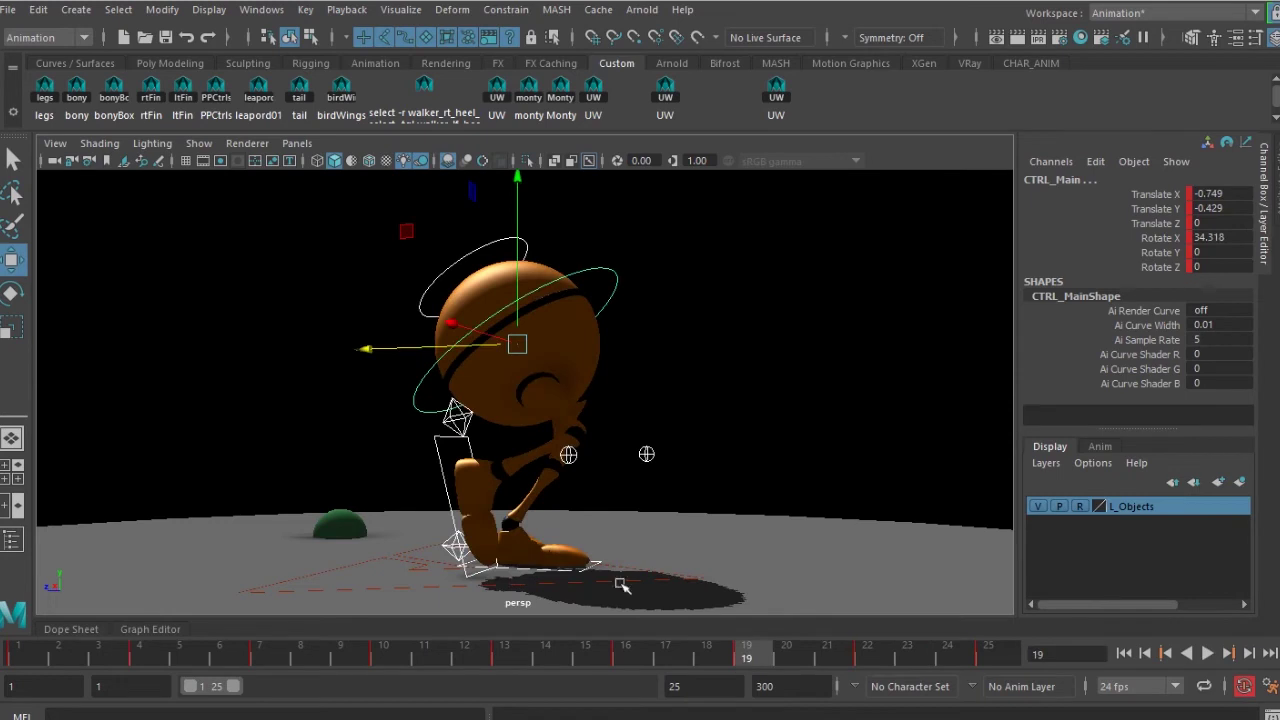
{"action": "left_click_drag", "start_coordinate": [424, 490], "coordinate": [452, 490], "text": "alt"}
{"action": "left_click", "coordinate": [467, 416]}
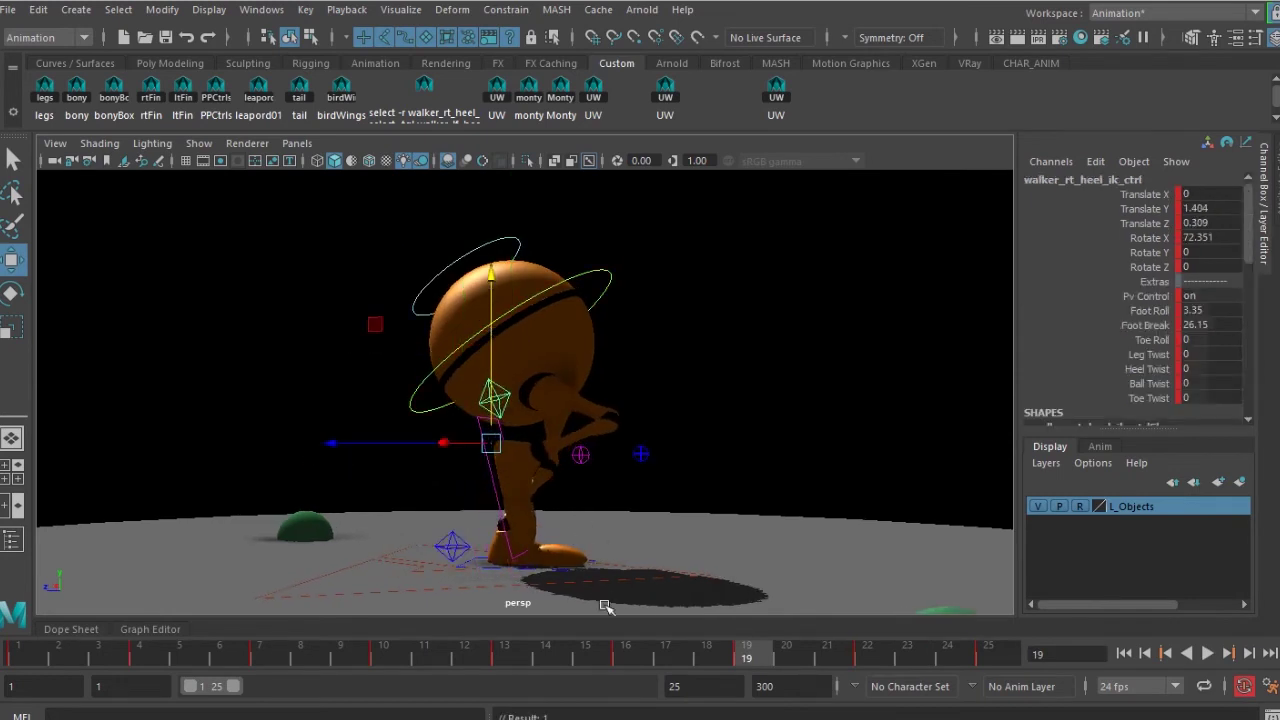
Step: Scrub and play back the cycle to check the right foot's motion around the passing pose
{"action": "left_click_drag", "start_coordinate": [674, 646], "coordinate": [982, 658]}
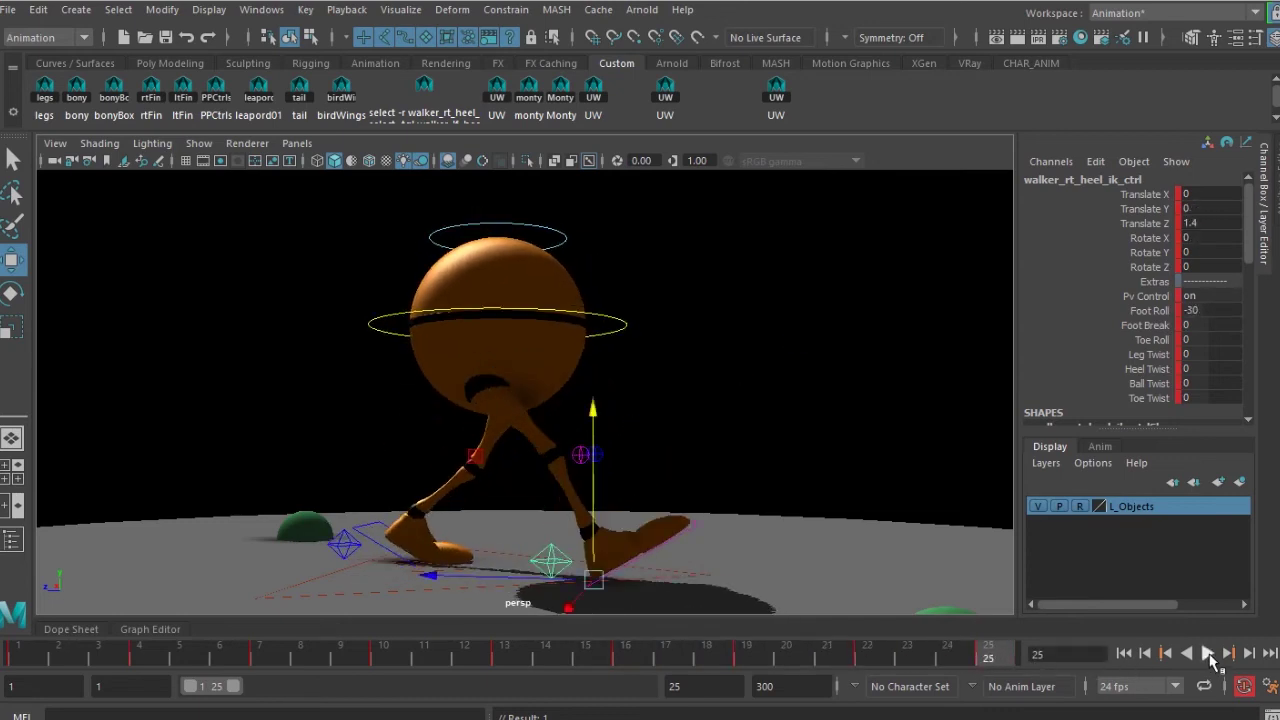
{"action": "left_click", "coordinate": [1208, 653]}
{"action": "left_click_drag", "start_coordinate": [720, 491], "coordinate": [434, 534], "text": "alt"}
{"action": "right_click_drag", "start_coordinate": [525, 538], "coordinate": [581, 596], "text": "alt"}
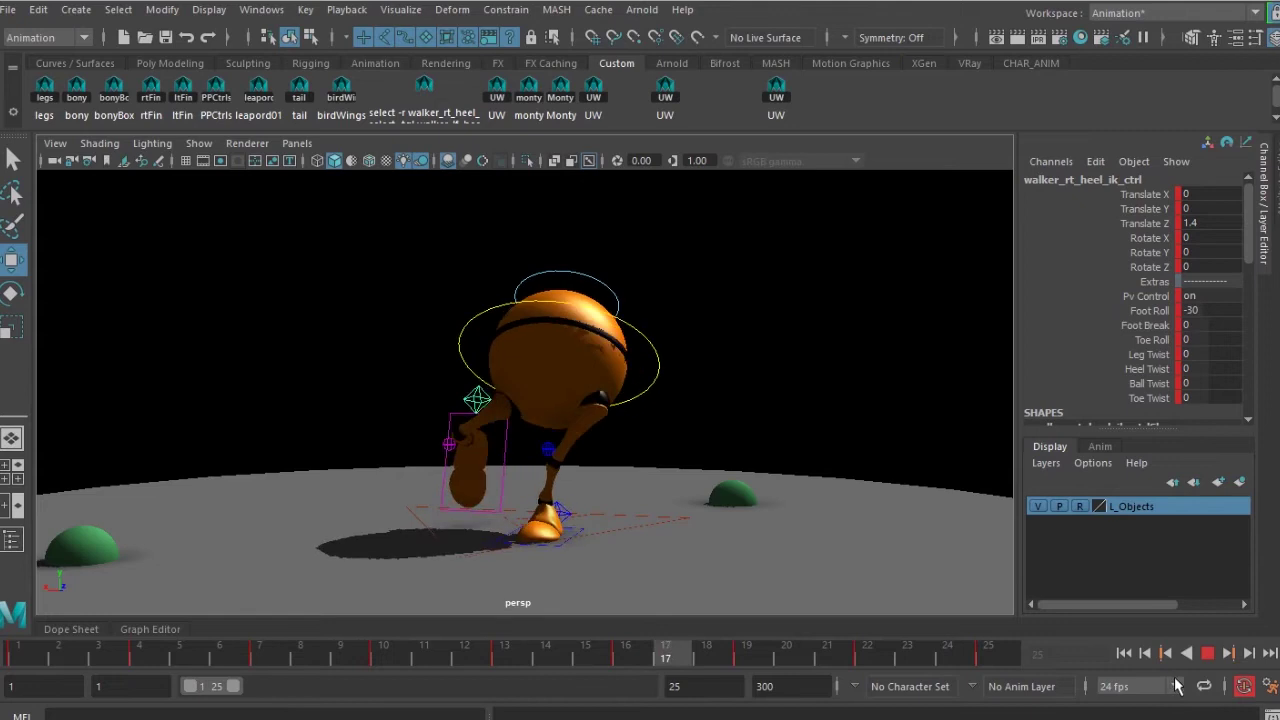
{"action": "left_click", "coordinate": [1207, 656]}
Step: At frame 4, rotate the left heel control to 60.576 around X and move it to Translate Y 0.998, Translate Z -0.452
{"action": "left_click_drag", "start_coordinate": [566, 378], "coordinate": [466, 384], "text": "alt"}
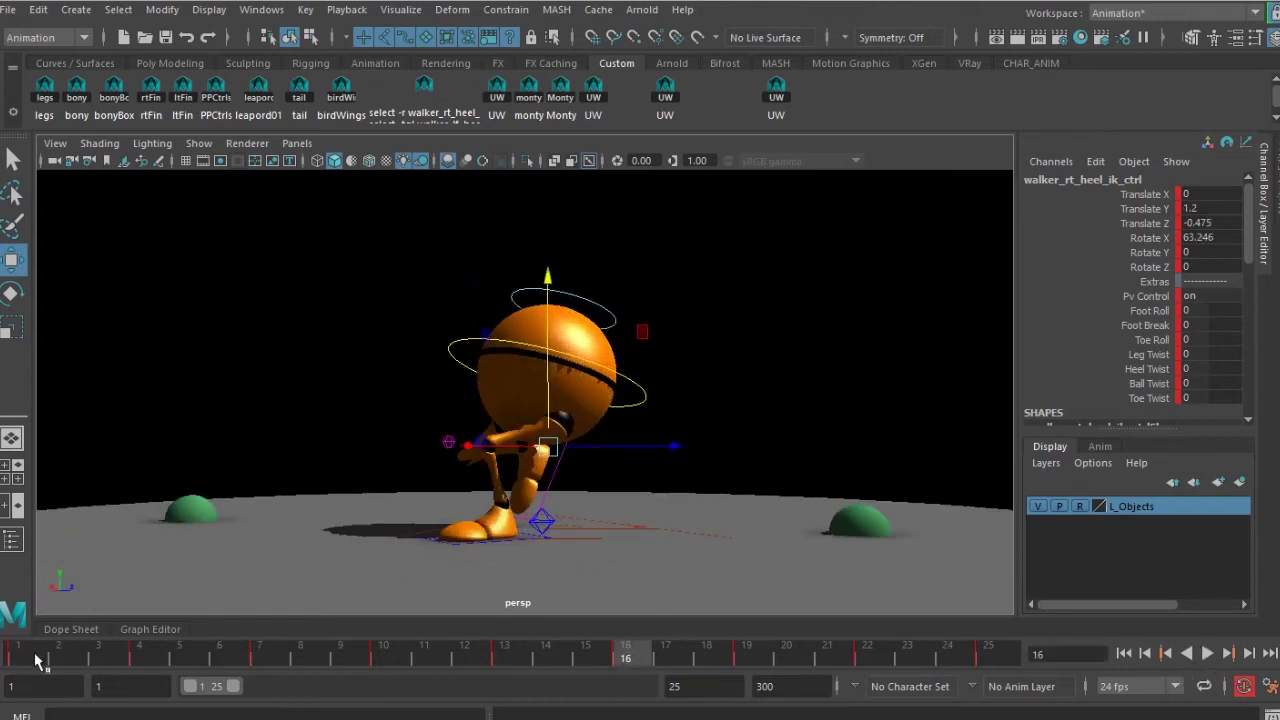
{"action": "mouse_move", "coordinate": [13, 658]}
{"action": "left_mouse_down"}
{"action": "mouse_move", "coordinate": [390, 662]}
{"action": "mouse_move", "coordinate": [8, 670]}
{"action": "mouse_move", "coordinate": [136, 681]}
{"action": "left_mouse_up"}
{"action": "left_click_drag", "start_coordinate": [640, 500], "coordinate": [571, 508], "text": "alt"}
{"action": "scroll", "coordinate": [578, 460], "scroll_direction": "up", "scroll_amount": 3}
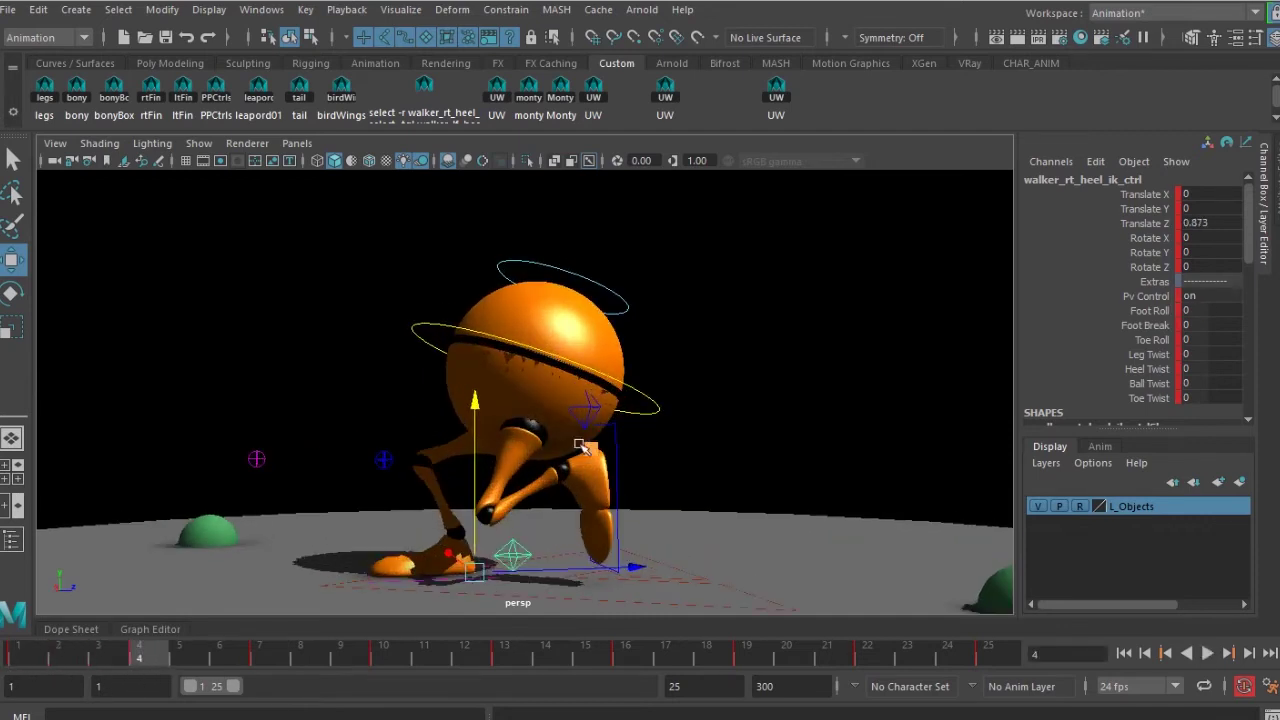
{"action": "key", "text": "e"}
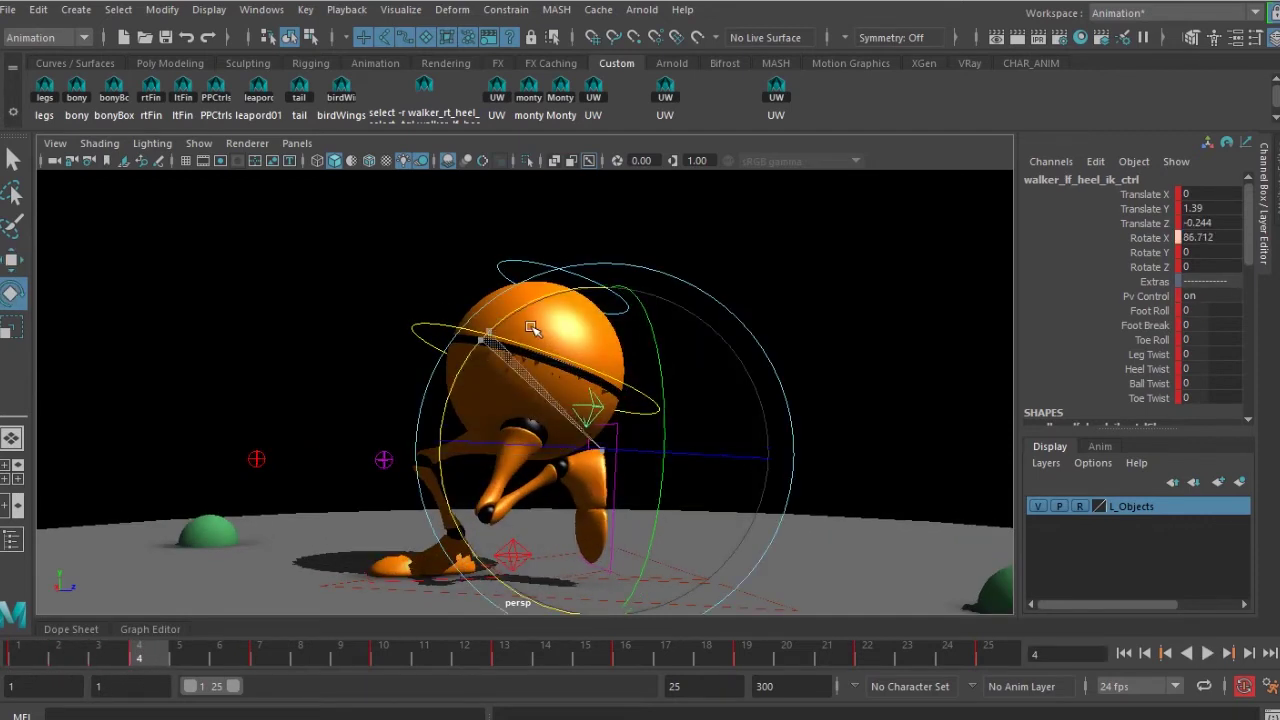
{"action": "left_click_drag", "start_coordinate": [593, 327], "coordinate": [585, 383]}
{"action": "key", "text": "w"}
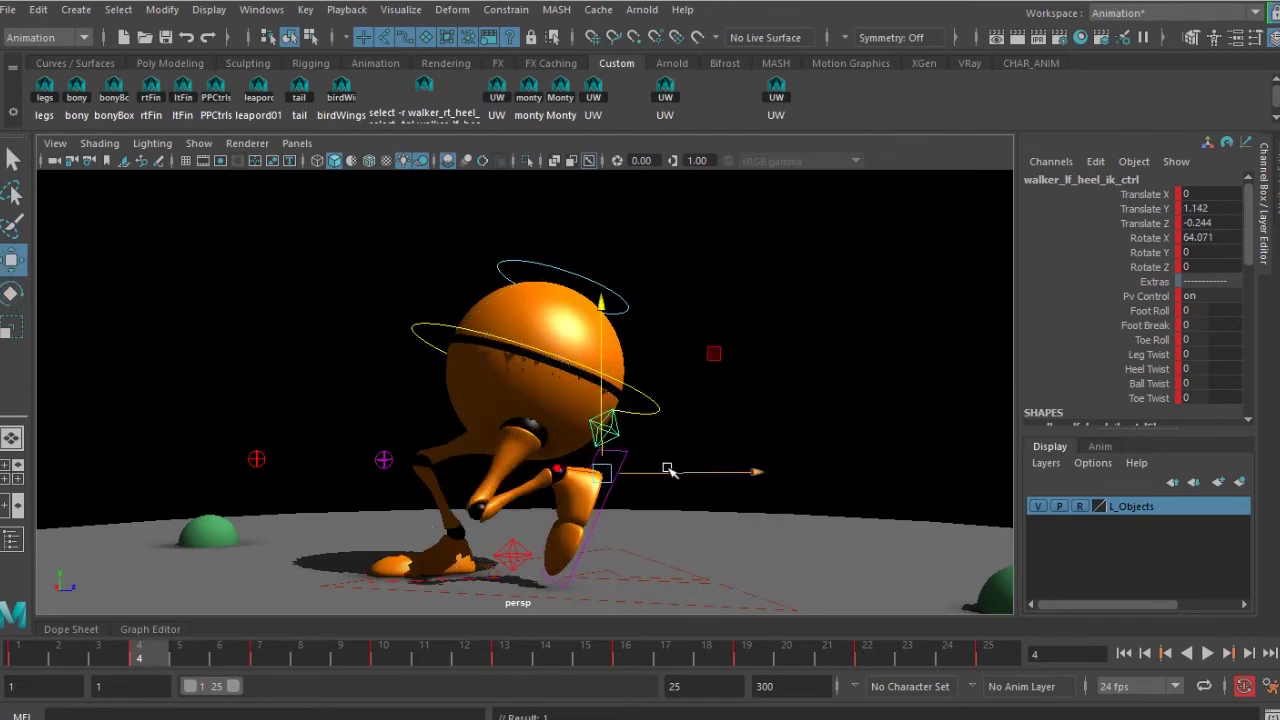
{"action": "key", "text": "alt+v"}
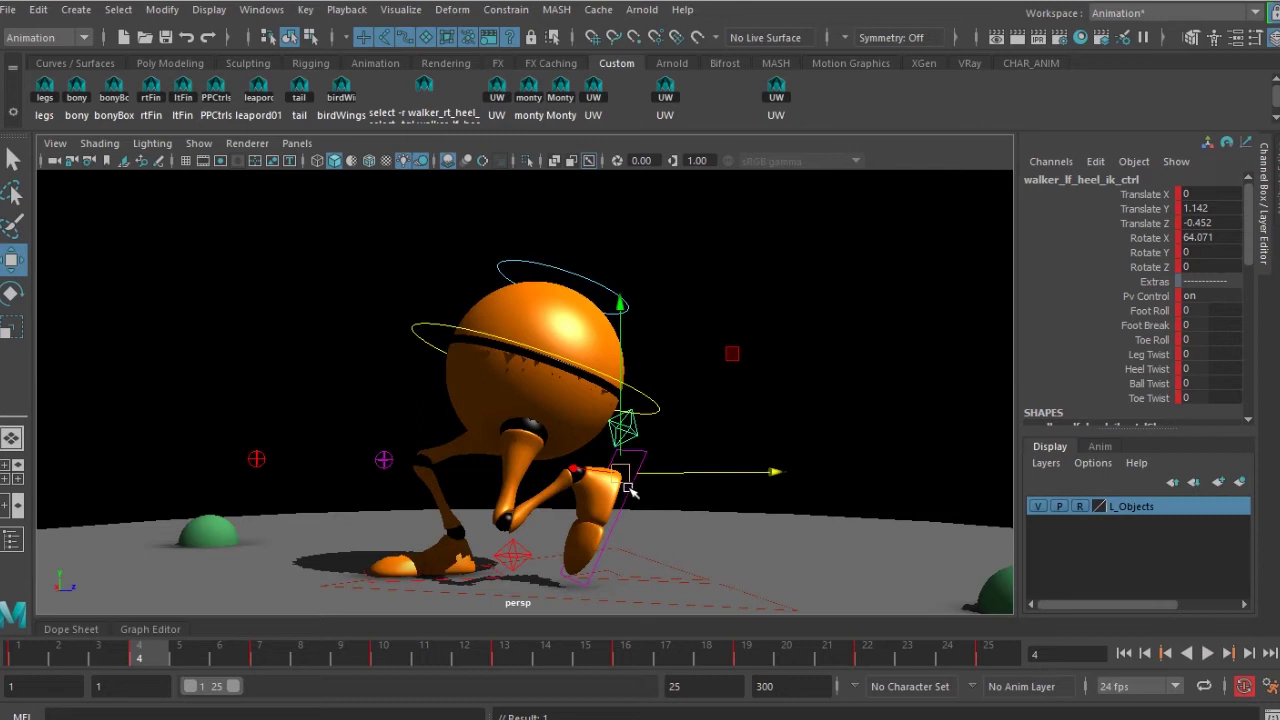
{"action": "key", "text": "e"}
{"action": "left_click_drag", "start_coordinate": [555, 327], "coordinate": [625, 368]}
{"action": "key", "text": "w"}
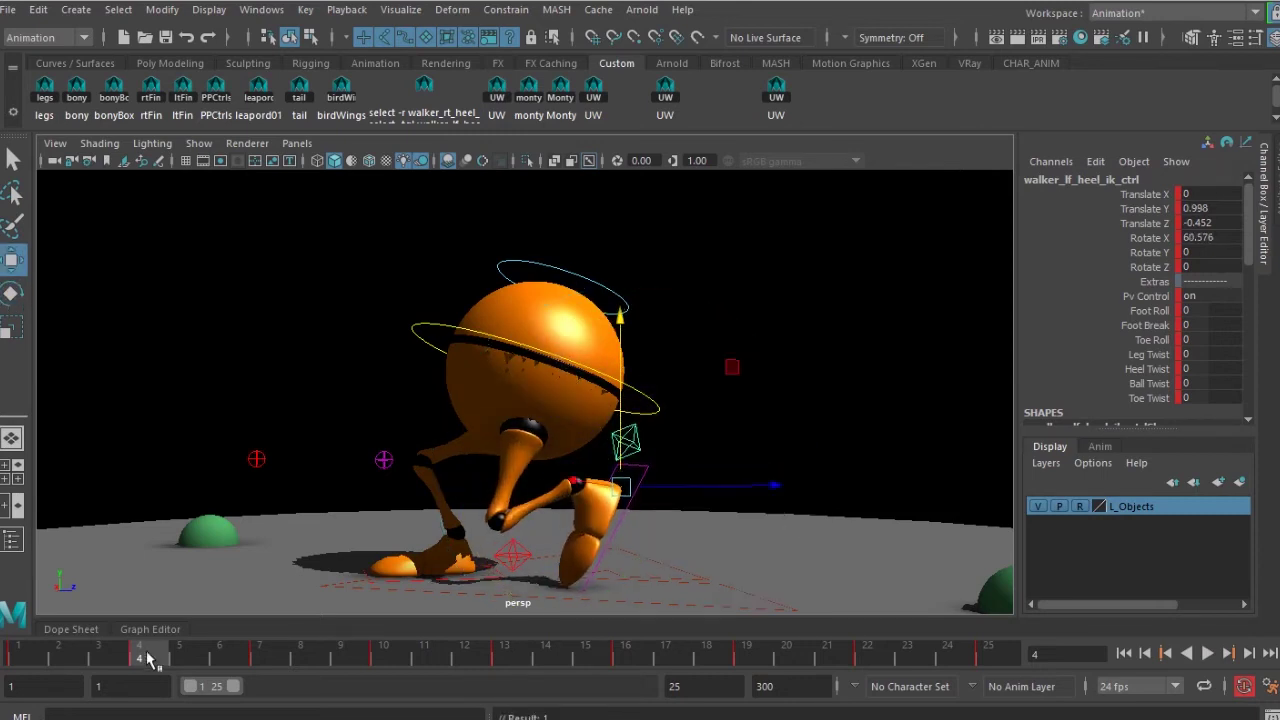
Step: At frame 16, rotate the right heel control to 47.274 around X and move it to Translate Y 0.921, Translate Z about -0.635
{"action": "left_click_drag", "start_coordinate": [147, 654], "coordinate": [474, 653]}
{"action": "left_click_drag", "start_coordinate": [314, 564], "coordinate": [750, 525], "text": "alt"}
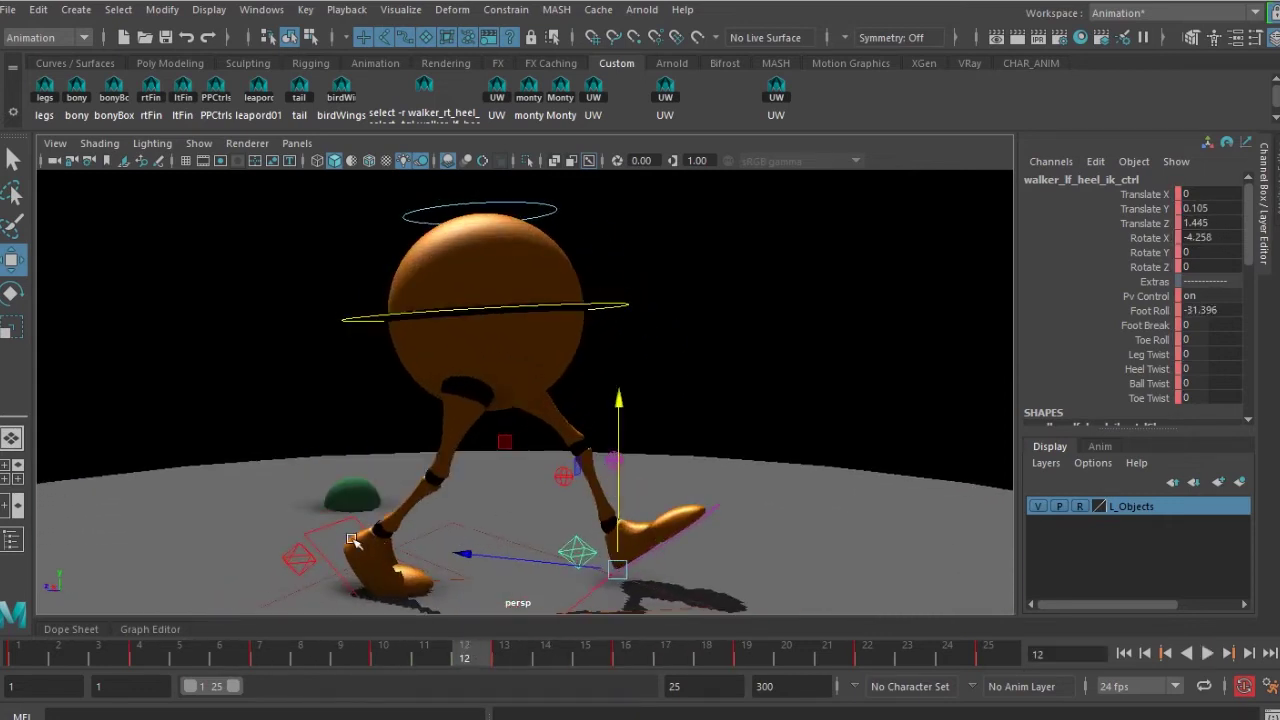
{"action": "left_click", "coordinate": [286, 556]}
{"action": "left_click_drag", "start_coordinate": [511, 657], "coordinate": [643, 660]}
{"action": "left_click_drag", "start_coordinate": [398, 510], "coordinate": [427, 498], "text": "alt"}
{"action": "key", "text": "e"}
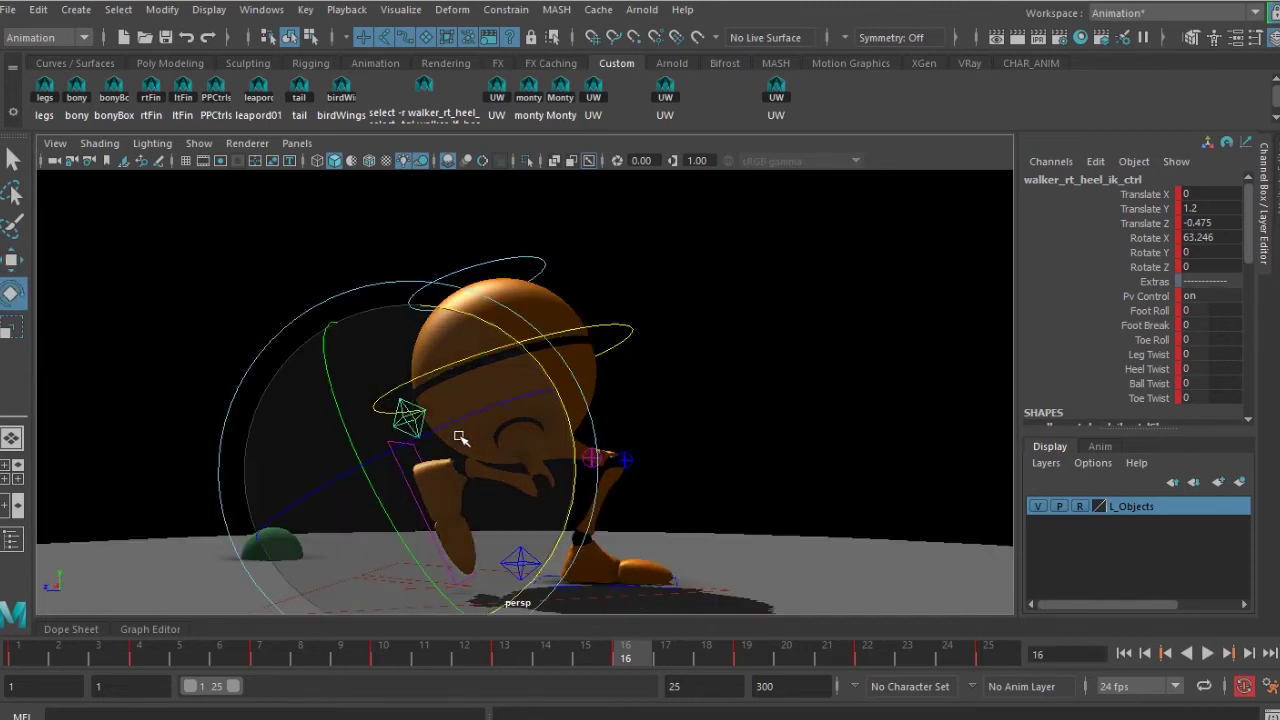
{"action": "left_click_drag", "start_coordinate": [499, 334], "coordinate": [453, 323]}
{"action": "key", "text": "w"}
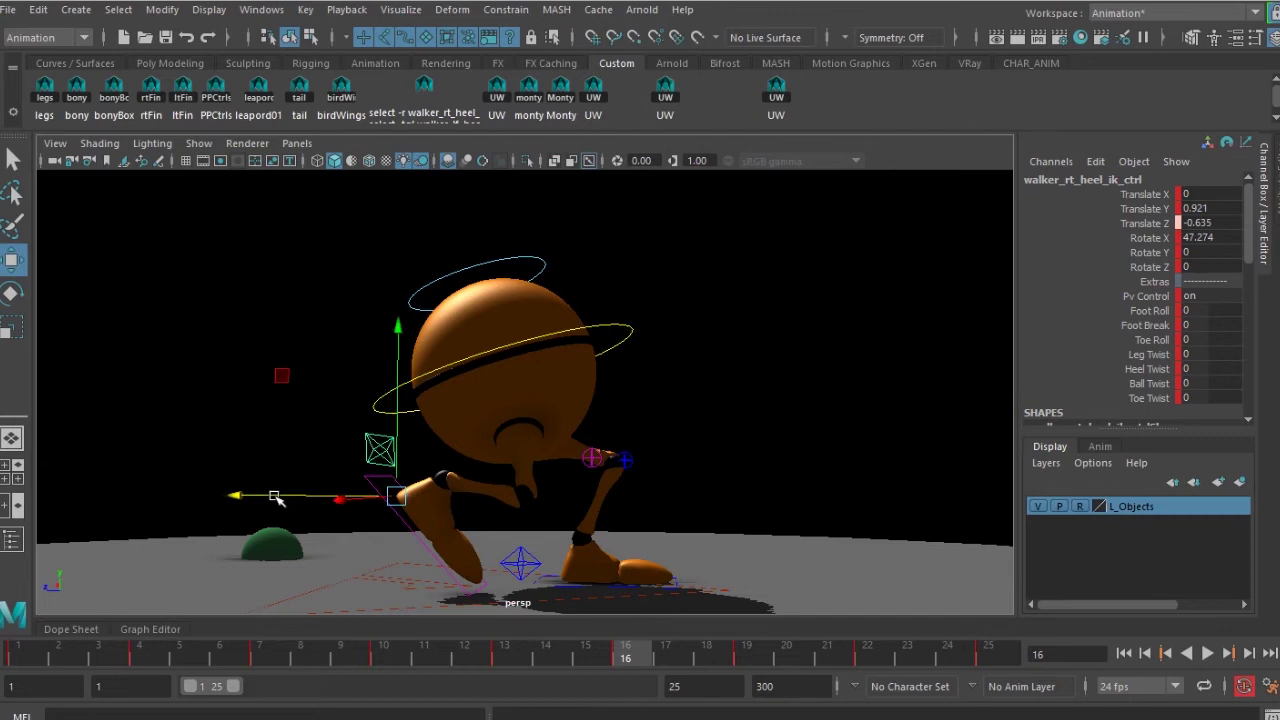
Step: Play back the walk cycle to review the adjusted trailing feet in the lowered poses
{"action": "key", "text": "alt+v"}
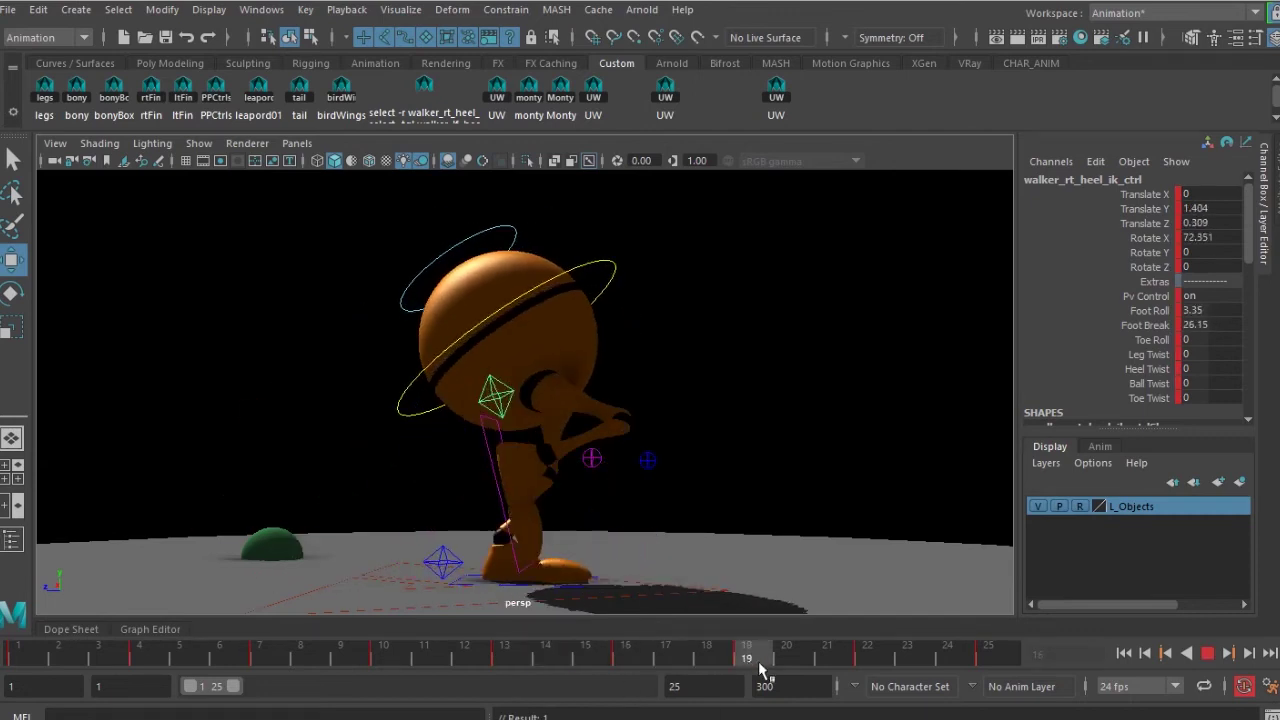
{"action": "right_click_drag", "start_coordinate": [706, 519], "coordinate": [440, 498], "text": "alt"}
{"action": "left_click_drag", "start_coordinate": [440, 498], "coordinate": [258, 486], "text": "alt"}
{"action": "left_click", "coordinate": [1208, 653]}
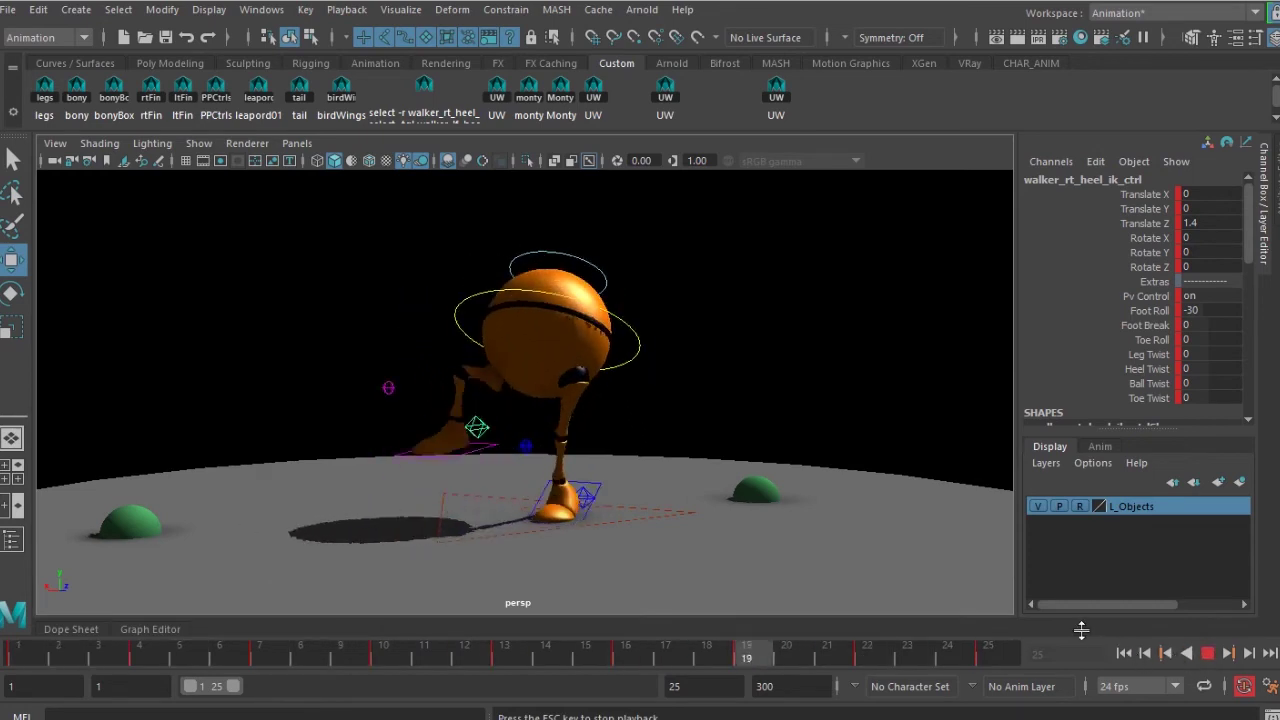
{"action": "key", "text": "Escape"}
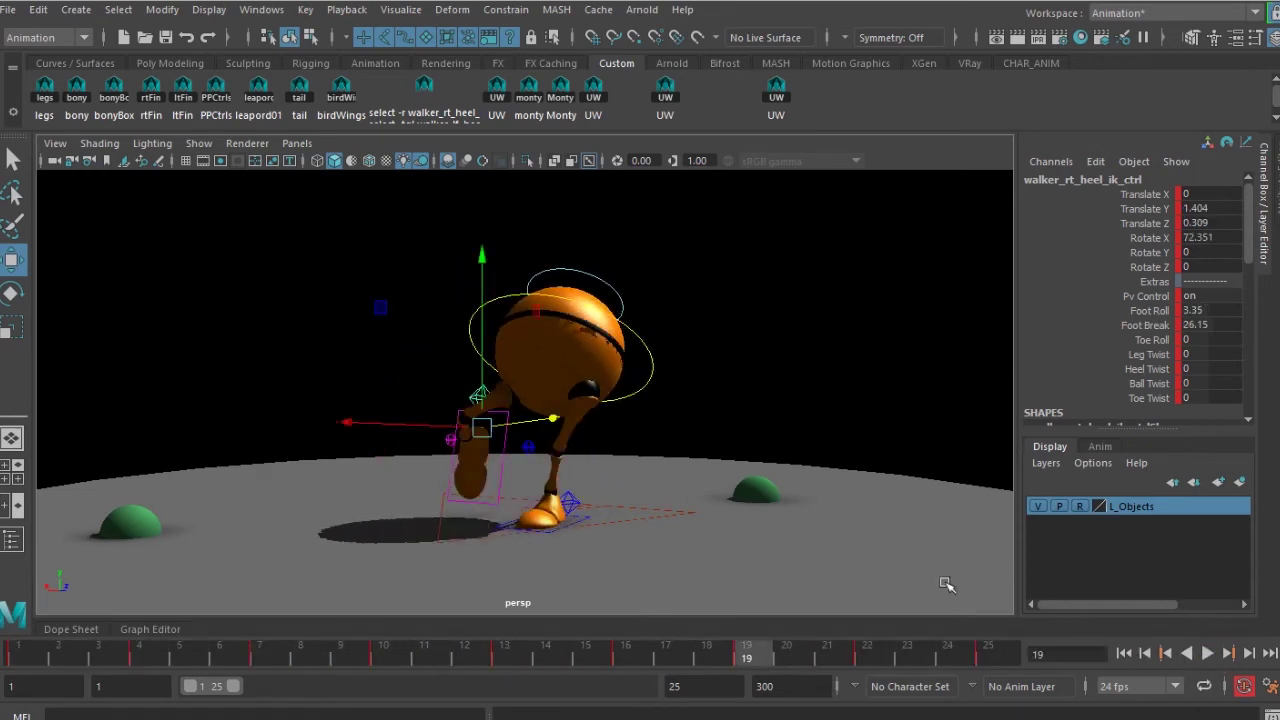
Step: Select all the walker's controls and step through every key pose from frame 1 to frame 25
{"action": "left_click", "coordinate": [762, 110]}
{"action": "left_click", "coordinate": [10, 658]}
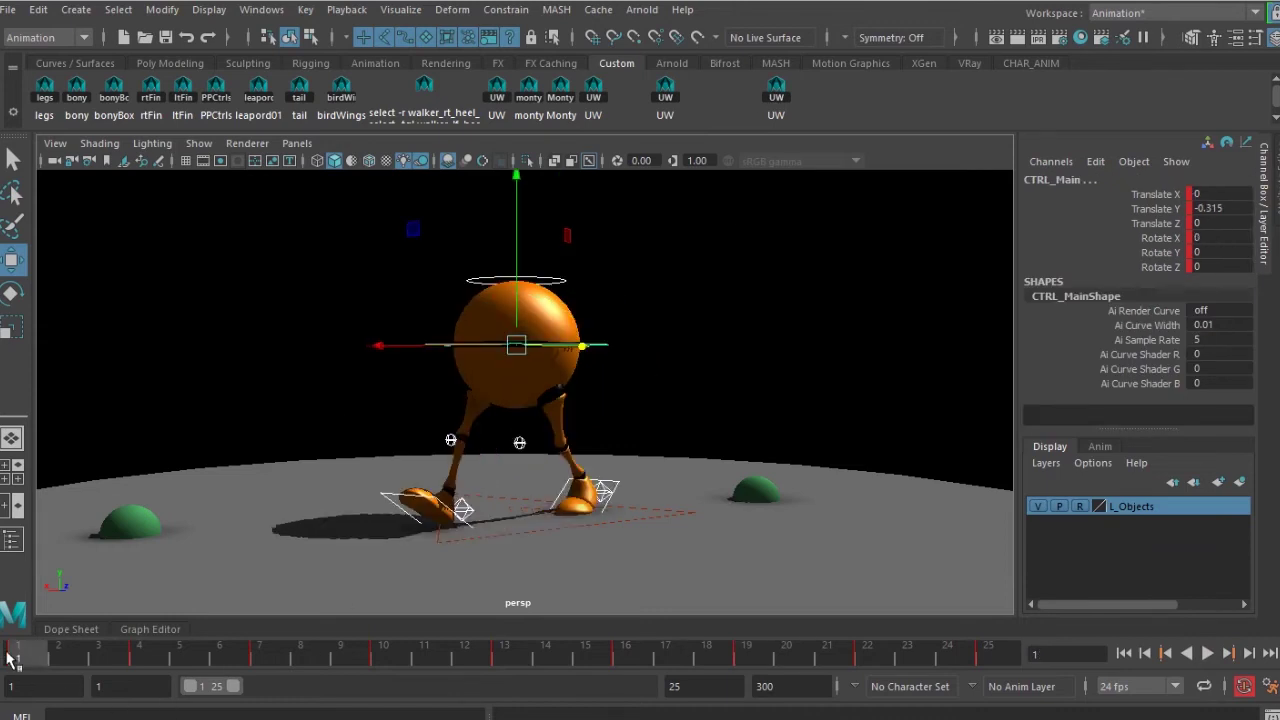
{"action": "key", "text": "period"}
{"action": "key", "text": "period"}
{"action": "key", "text": "period"}
{"action": "key", "text": "period"}
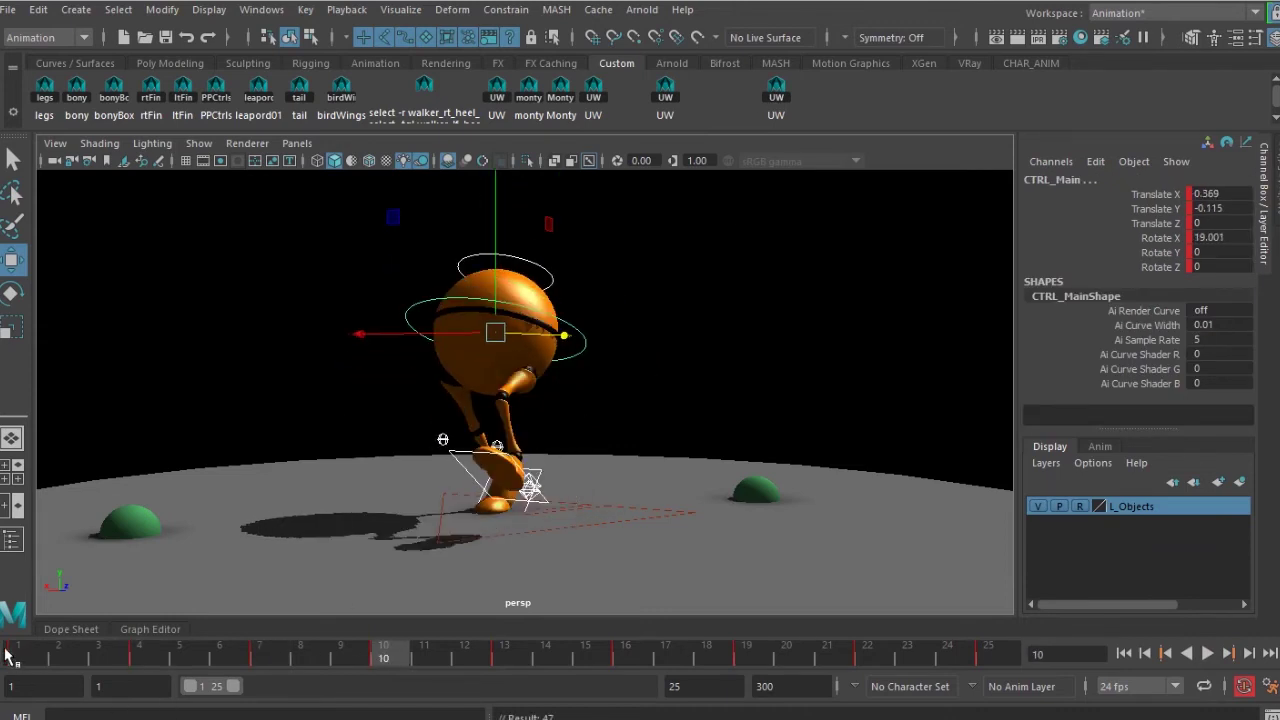
{"action": "key", "text": "period"}
{"action": "key", "text": "period"}
{"action": "key", "text": "period"}
{"action": "key", "text": "period"}
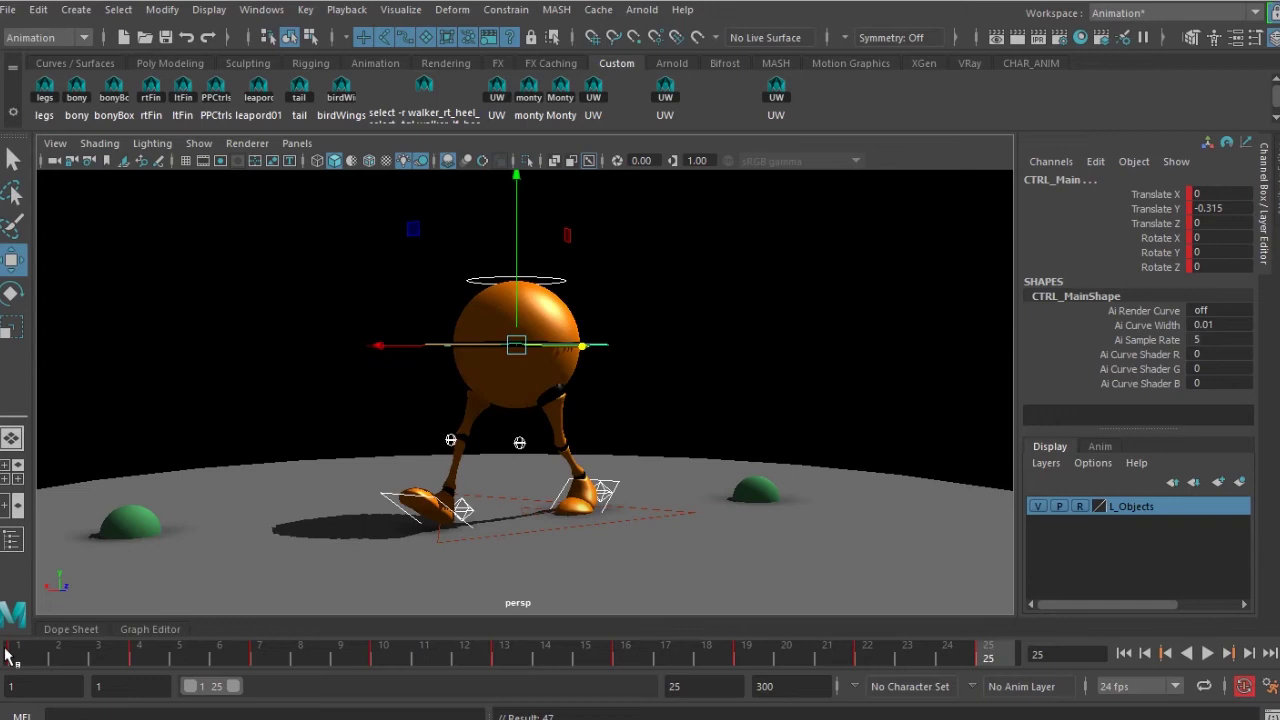
Step: Display all the walker's control keys in the Dope Sheet and select the keys from frame 7 through frame 25
{"action": "left_click", "coordinate": [86, 630]}
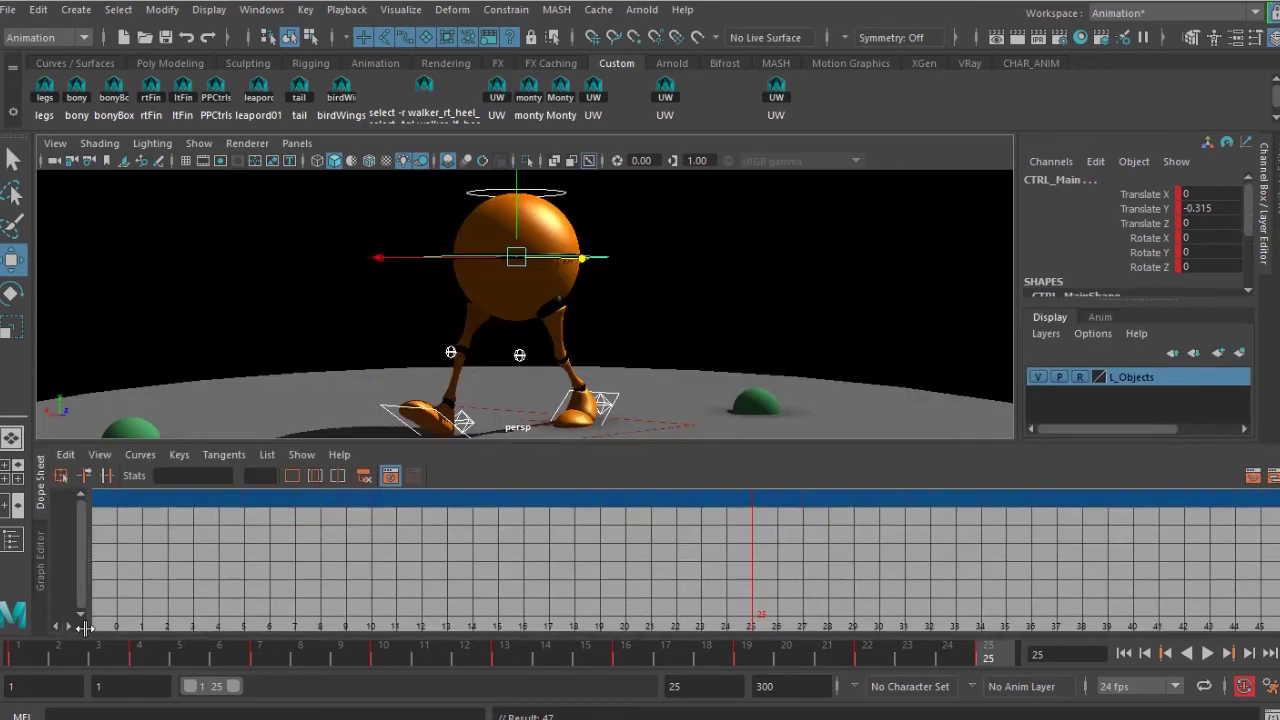
{"action": "left_click", "coordinate": [770, 252]}
{"action": "left_click", "coordinate": [777, 98]}
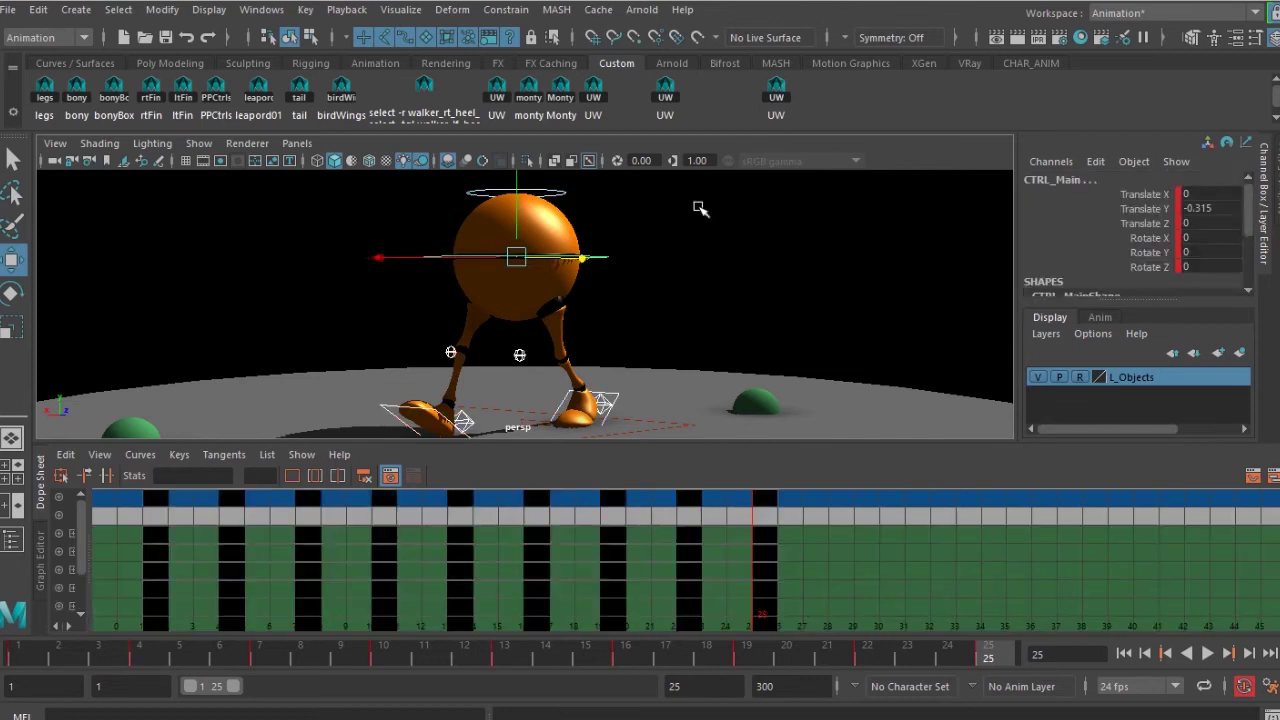
{"action": "right_click_drag", "start_coordinate": [880, 544], "coordinate": [784, 550], "text": "alt"}
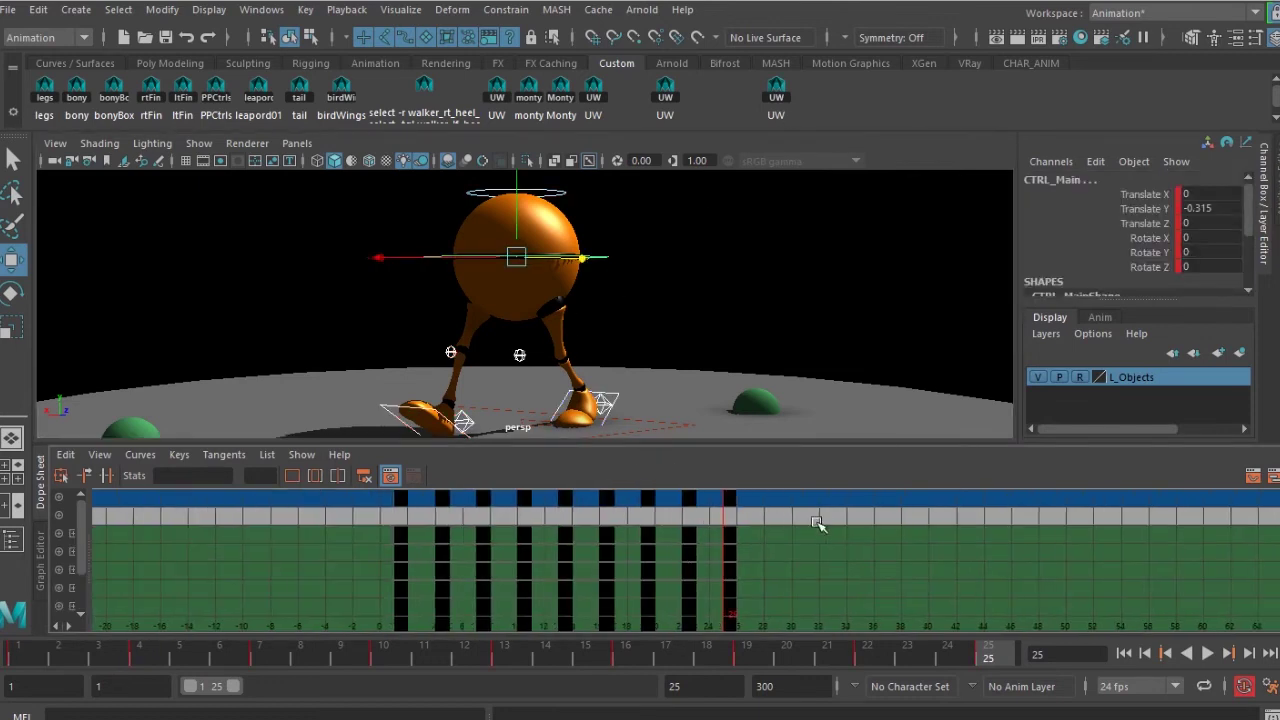
{"action": "left_click_drag", "start_coordinate": [501, 490], "coordinate": [470, 491]}
{"action": "right_click_drag", "start_coordinate": [462, 502], "coordinate": [449, 526], "text": "alt"}
{"action": "middle_click_drag", "start_coordinate": [449, 526], "coordinate": [529, 520], "text": "alt"}
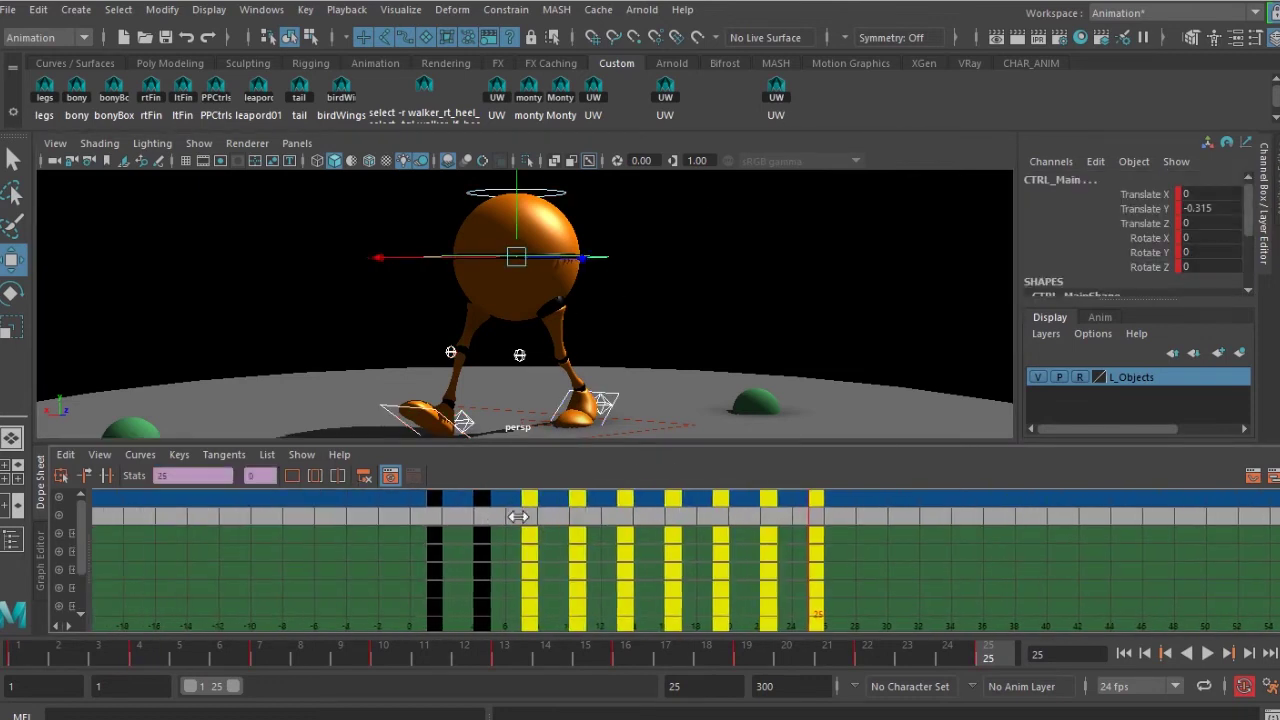
Step: Shift the selected Dope Sheet keys so the frame 7 pose lands on frame 10 and the keys following it start at frame 16
{"action": "right_click_drag", "start_coordinate": [518, 518], "coordinate": [523, 541], "text": "alt"}
{"action": "middle_click_drag", "start_coordinate": [405, 529], "coordinate": [470, 535]}
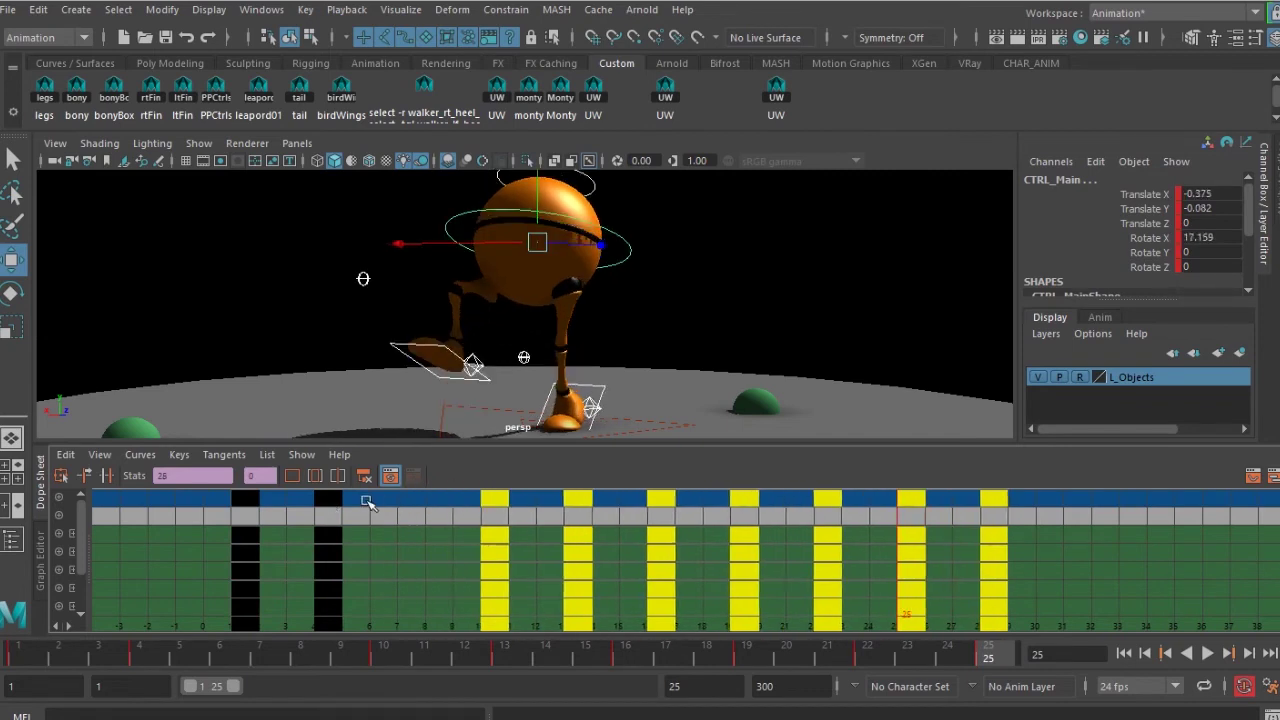
{"action": "middle_click_drag", "start_coordinate": [500, 500], "coordinate": [583, 523]}
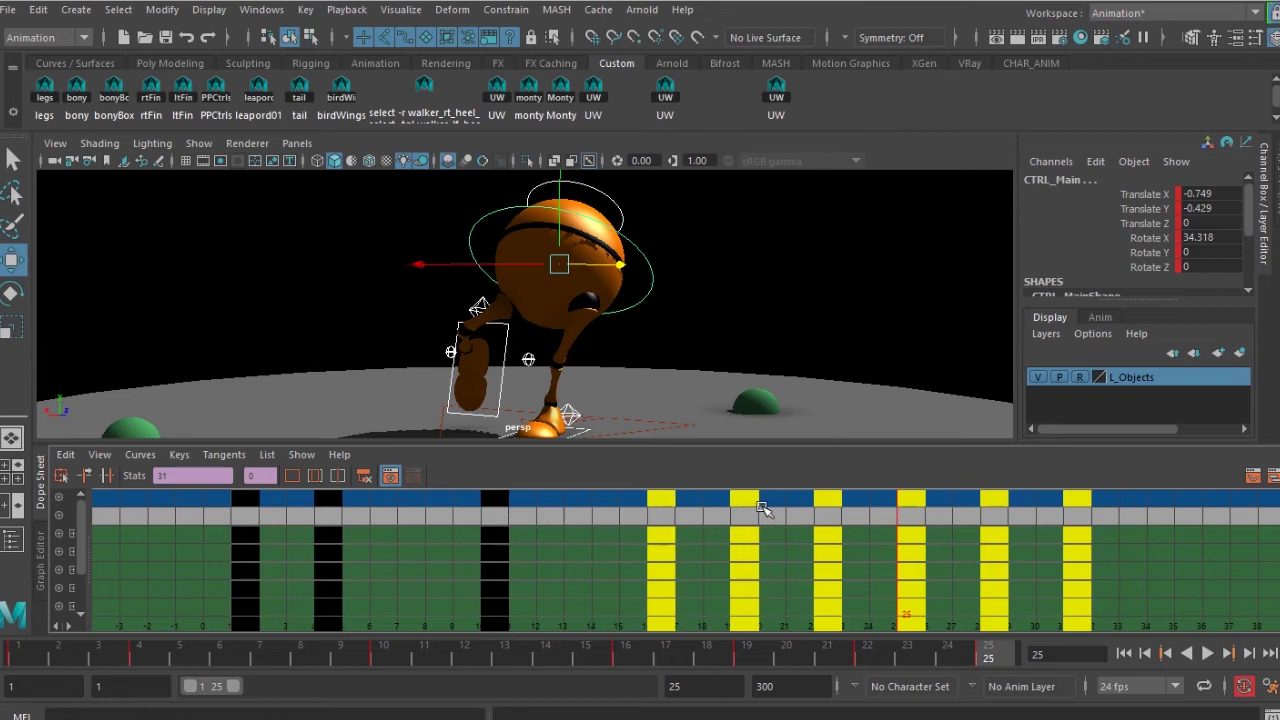
Step: Keep the keys at frames 16, 19 and 22, shift the frame 25 pose to frame 28, and move the last two poses to frames 34 and 37
{"action": "left_click_drag", "start_coordinate": [660, 490], "coordinate": [659, 489], "text": "shift"}
{"action": "left_click_drag", "start_coordinate": [841, 511], "coordinate": [792, 489], "text": "shift"}
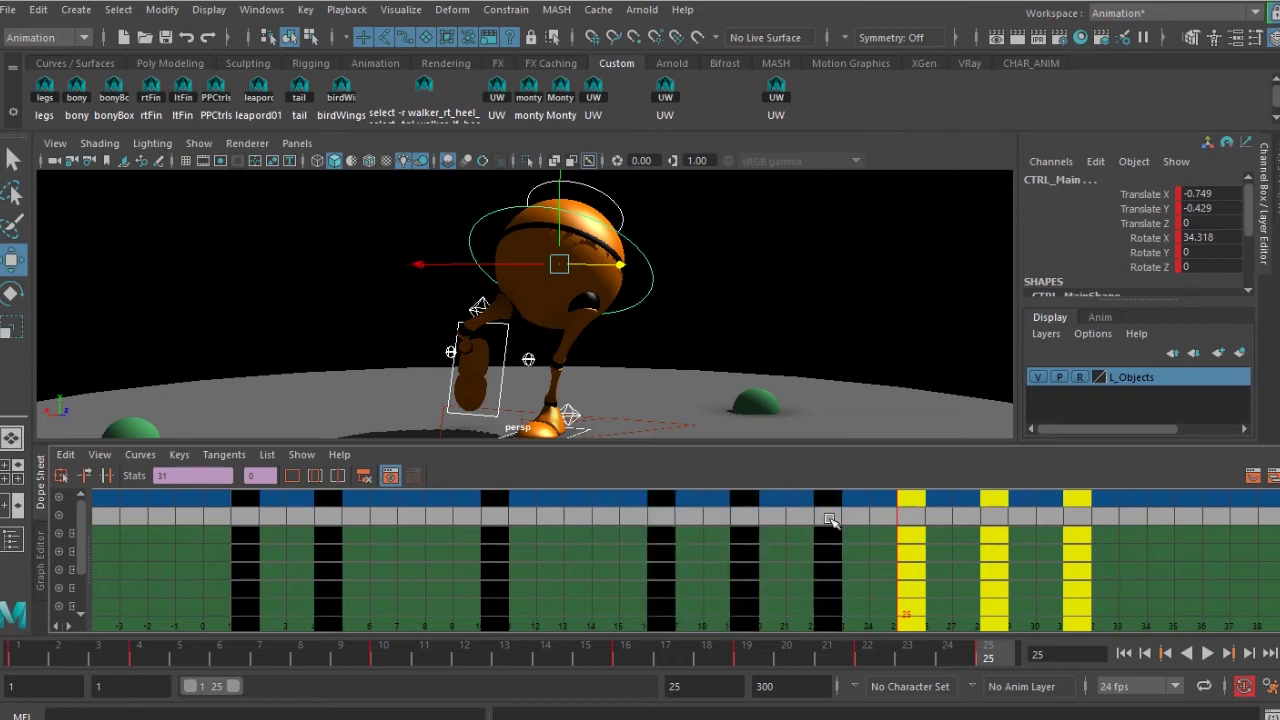
{"action": "middle_click_drag", "start_coordinate": [890, 527], "coordinate": [829, 538], "text": "alt"}
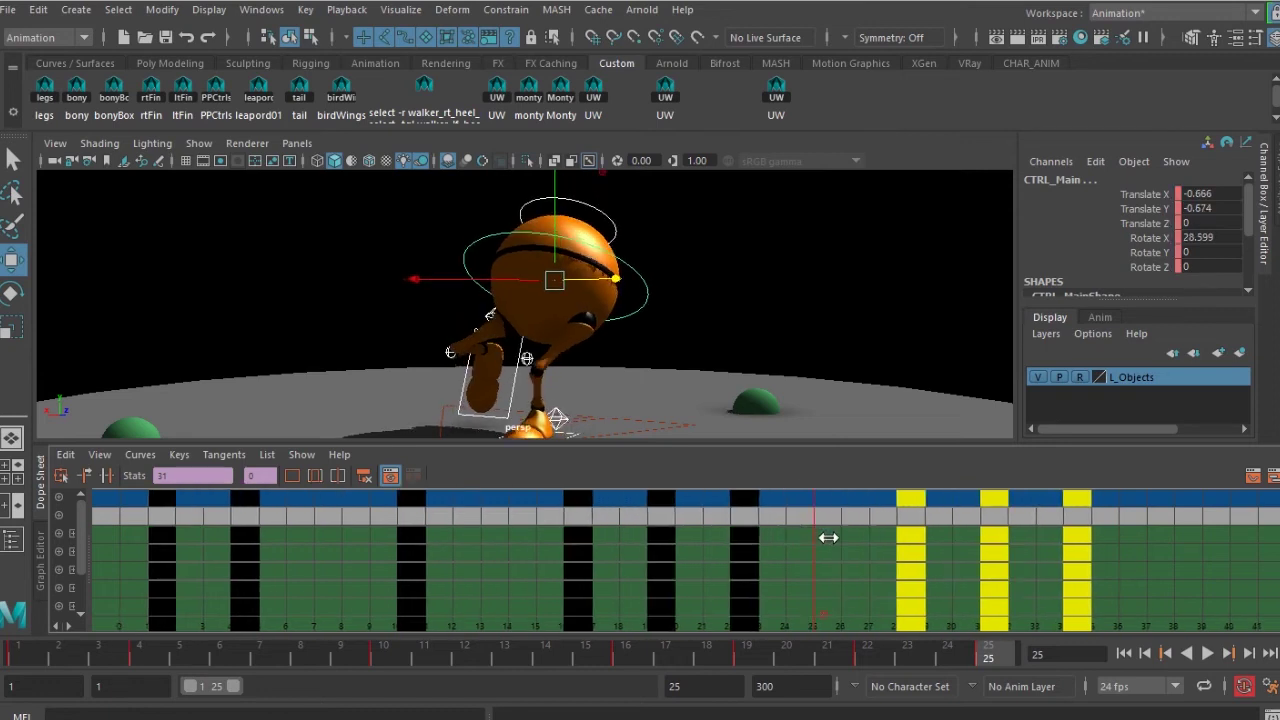
{"action": "middle_click_drag", "start_coordinate": [903, 502], "coordinate": [995, 519]}
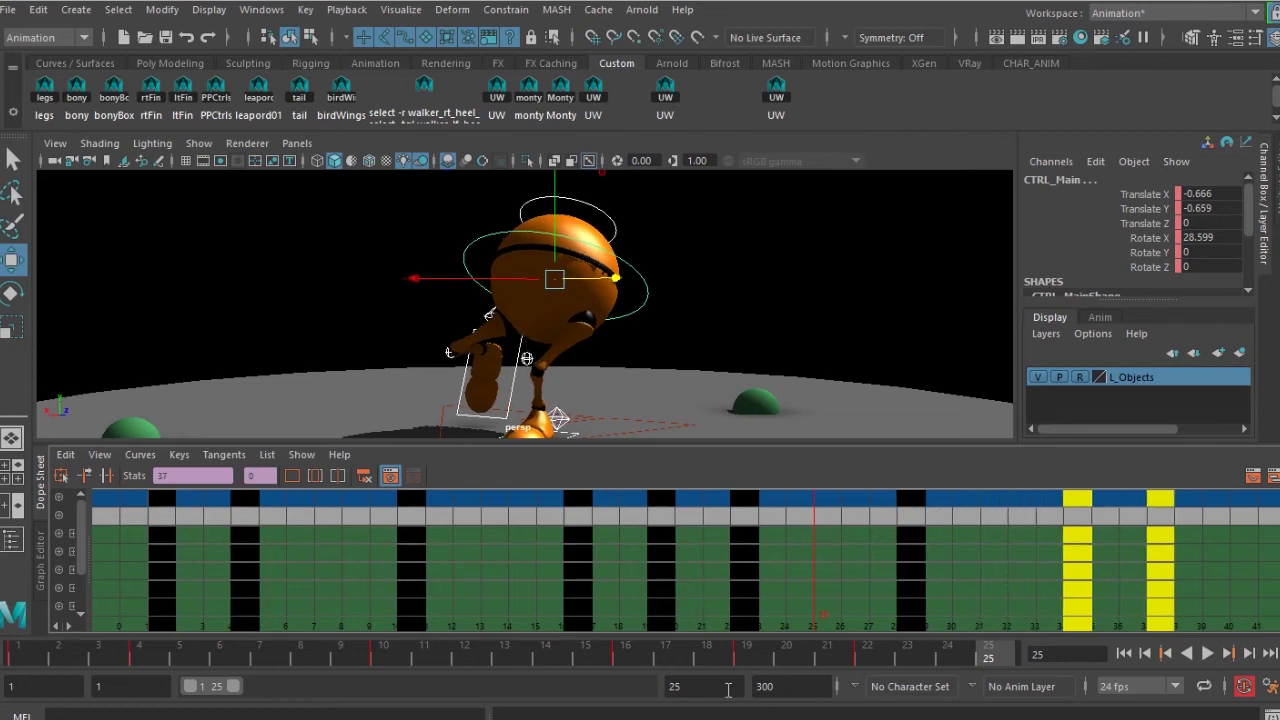
Step: Set the playback end to frame 37, deselect the walker's controls and collapse the Dope Sheet
{"action": "type", "text": "40"}
{"action": "key", "text": "Return"}
{"action": "left_click", "coordinate": [925, 660]}
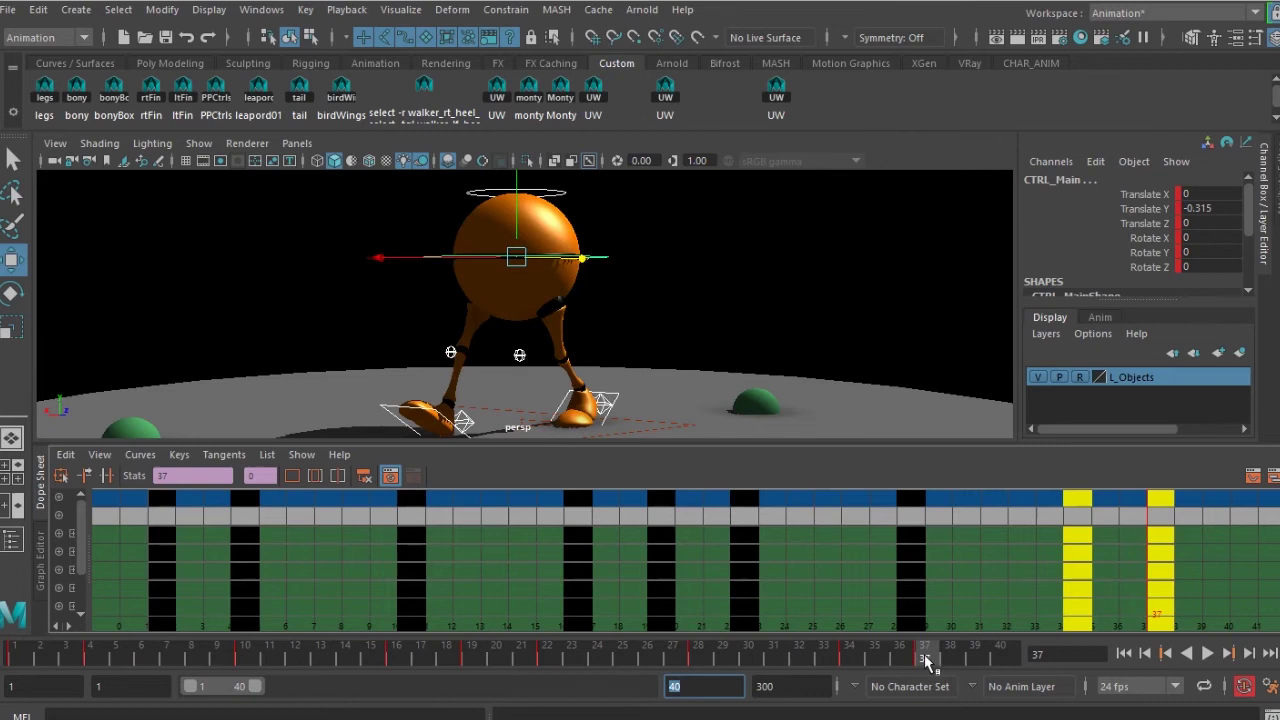
{"action": "type", "text": "37"}
{"action": "key", "text": "Return"}
{"action": "left_click", "coordinate": [768, 302]}
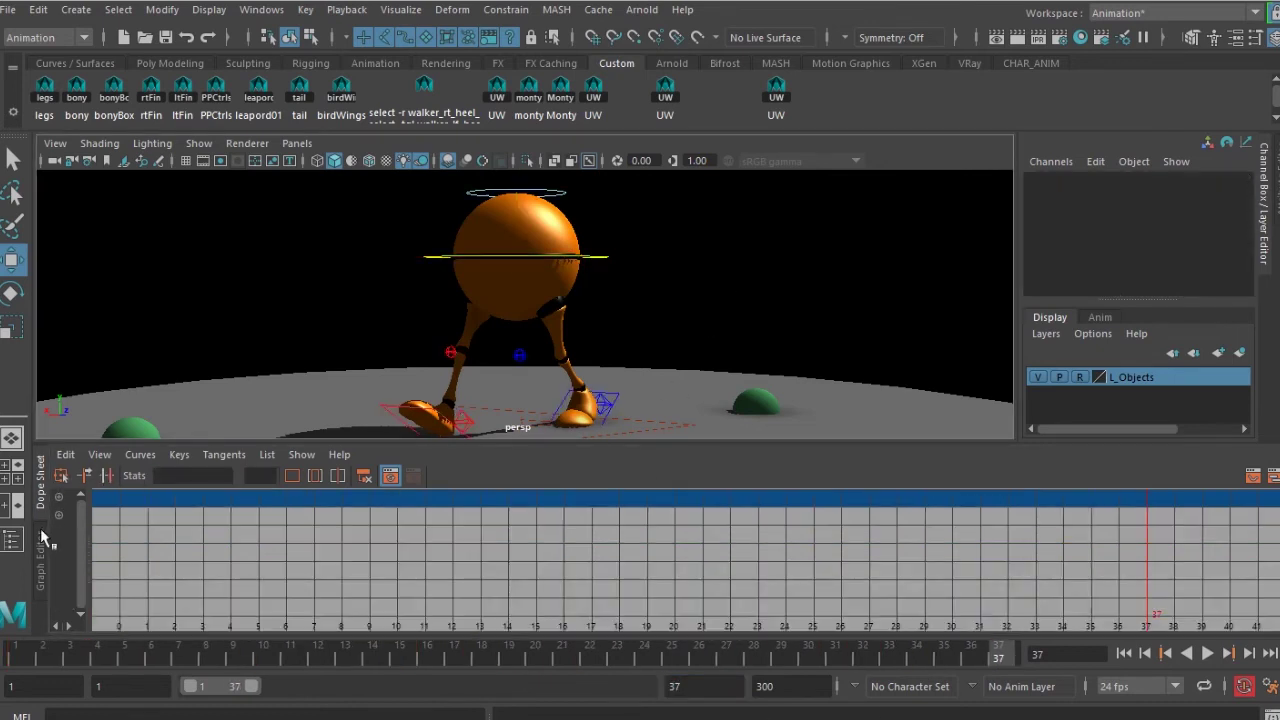
{"action": "left_click", "coordinate": [40, 495]}
Step: Play back and scrub the 37-frame walk cycle from several angles to review its new timing
{"action": "left_click_drag", "start_coordinate": [503, 427], "coordinate": [589, 432], "text": "alt"}
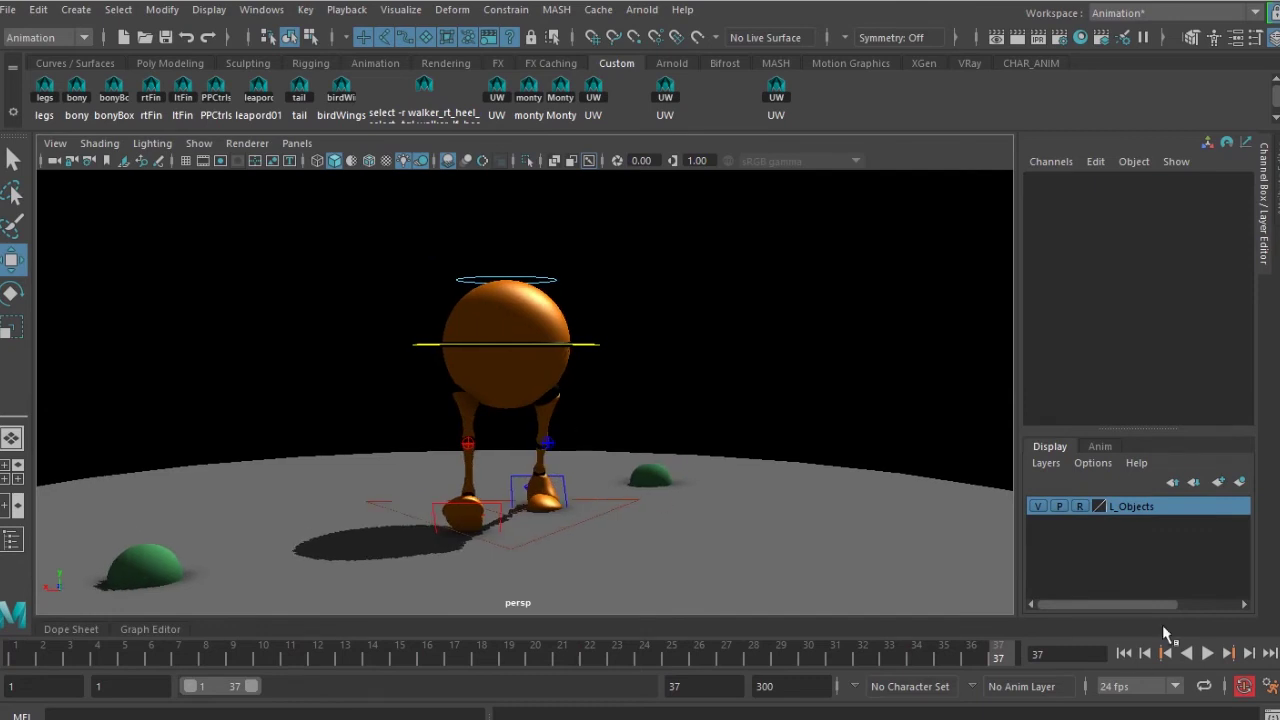
{"action": "left_click", "coordinate": [1208, 654]}
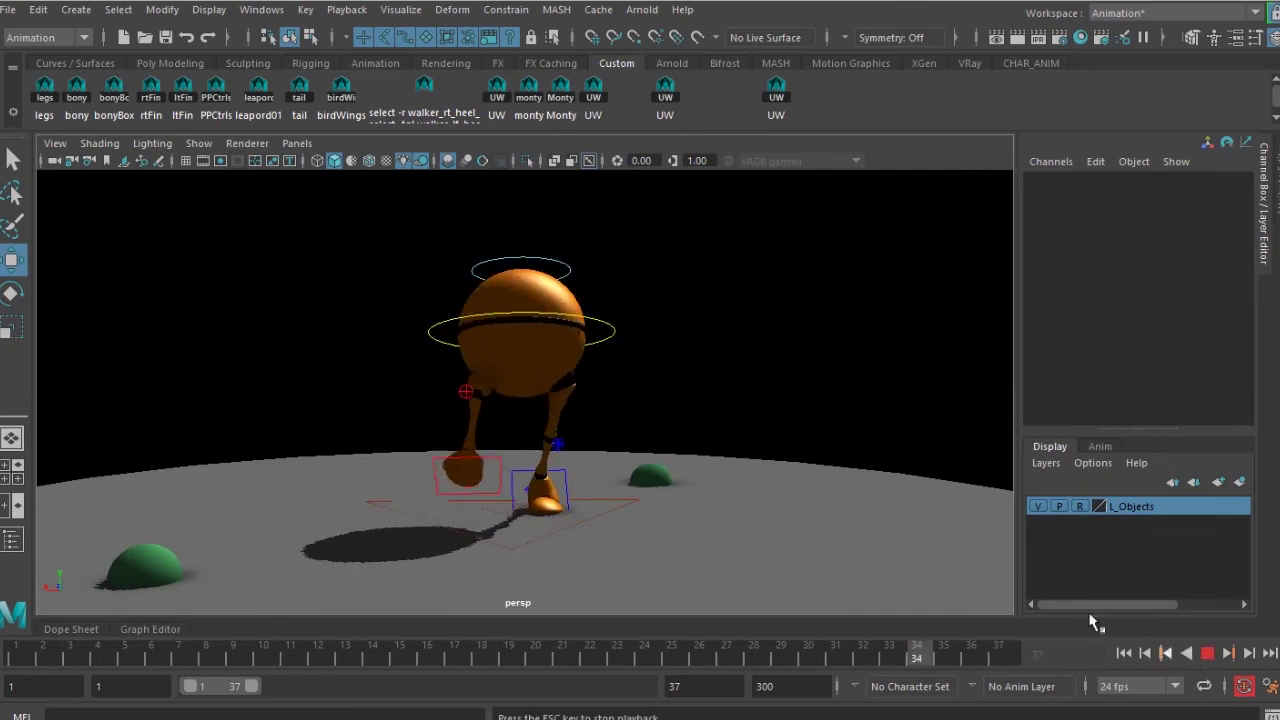
{"action": "left_click_drag", "start_coordinate": [734, 462], "coordinate": [608, 463], "text": "alt"}
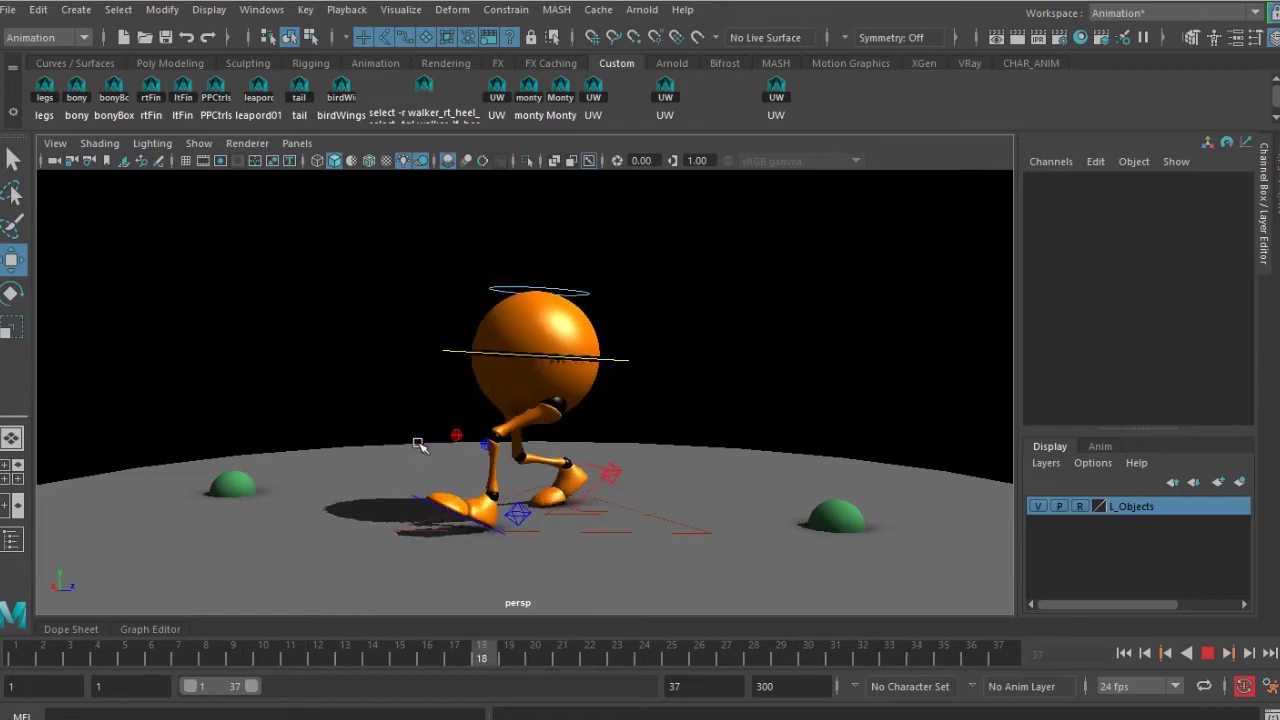
{"action": "left_click_drag", "start_coordinate": [505, 446], "coordinate": [603, 444], "text": "alt"}
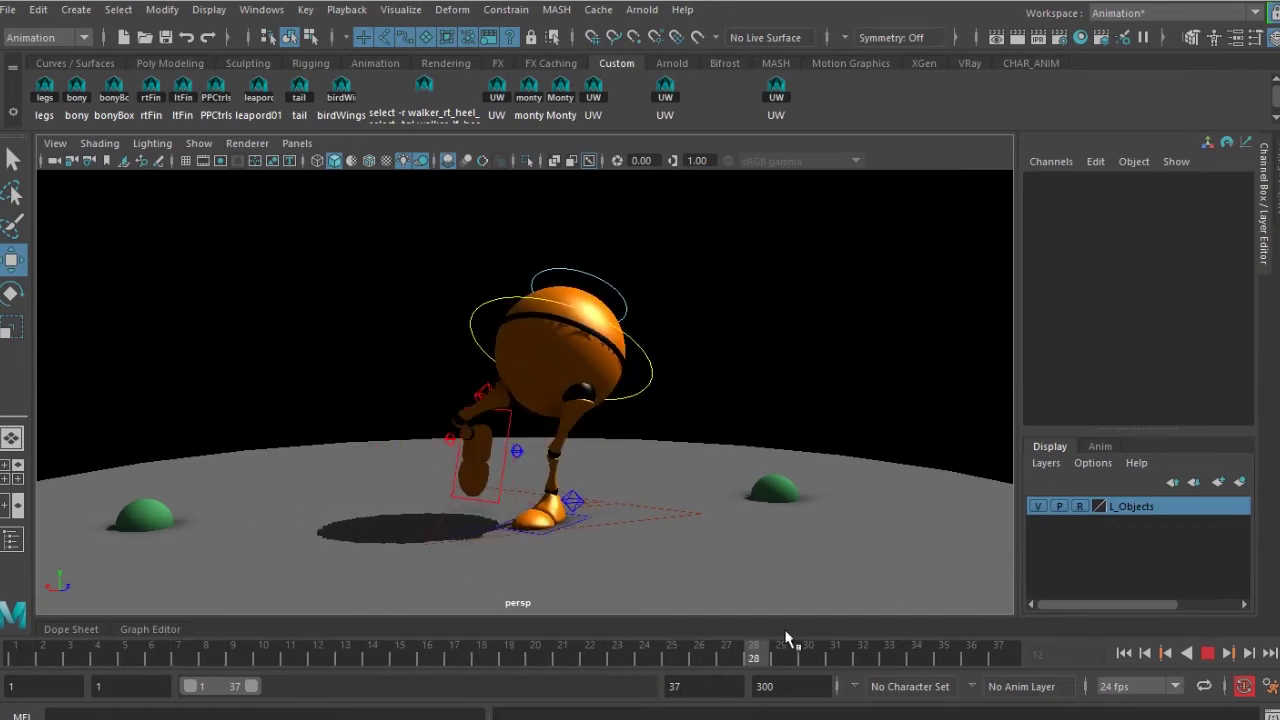
{"action": "mouse_move", "coordinate": [981, 626]}
{"action": "left_mouse_down"}
{"action": "mouse_move", "coordinate": [8, 625]}
{"action": "mouse_move", "coordinate": [605, 621]}
{"action": "mouse_move", "coordinate": [1004, 638]}
{"action": "mouse_move", "coordinate": [300, 645]}
{"action": "mouse_move", "coordinate": [1080, 663]}
{"action": "mouse_move", "coordinate": [15, 660]}
{"action": "left_mouse_up"}
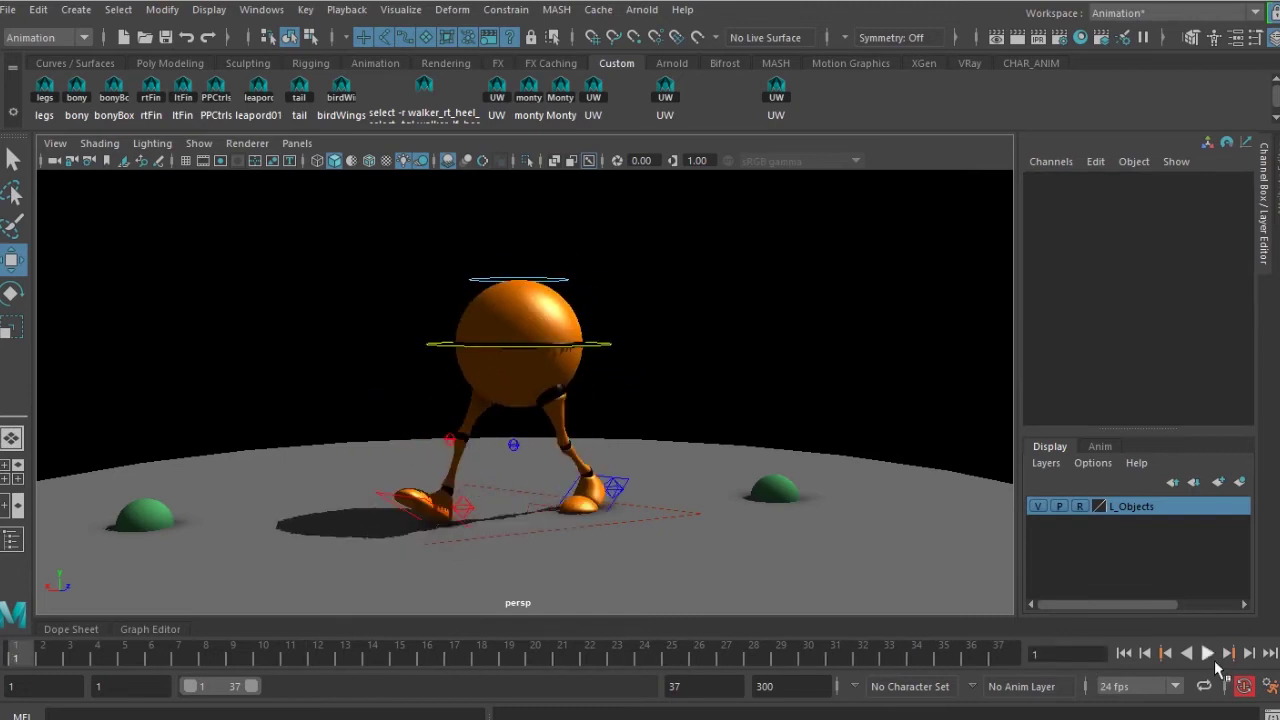
{"action": "left_click", "coordinate": [1209, 656]}
{"action": "left_click", "coordinate": [1209, 656]}
{"action": "left_click_drag", "start_coordinate": [848, 572], "coordinate": [730, 540], "text": "alt"}
{"action": "left_click_drag", "start_coordinate": [283, 658], "coordinate": [472, 676]}
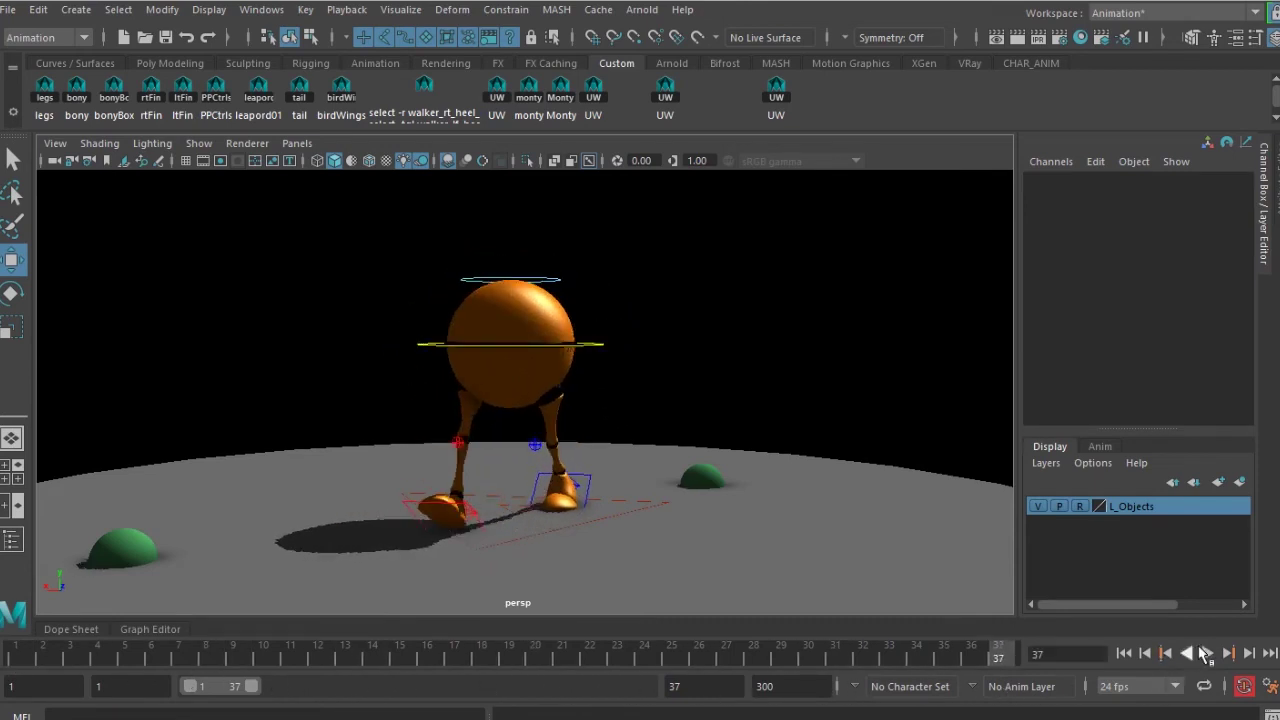
{"action": "left_click", "coordinate": [1205, 653]}
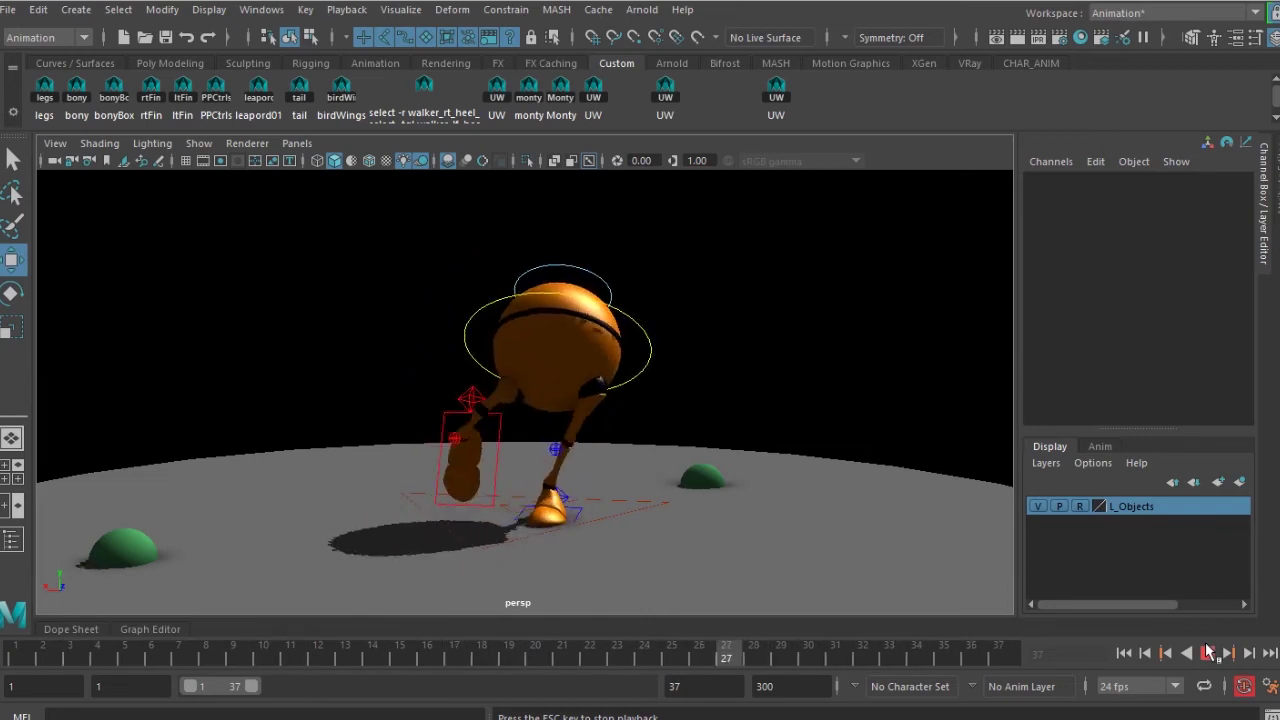
{"action": "left_click", "coordinate": [1208, 652]}
Step: Create a new perspective camera and set its focal length to 10
{"action": "mouse_move", "coordinate": [660, 490]}
{"action": "left_mouse_down", "text": "alt"}
{"action": "mouse_move", "coordinate": [794, 506]}
{"action": "mouse_move", "coordinate": [654, 512]}
{"action": "left_mouse_up", "text": "alt"}
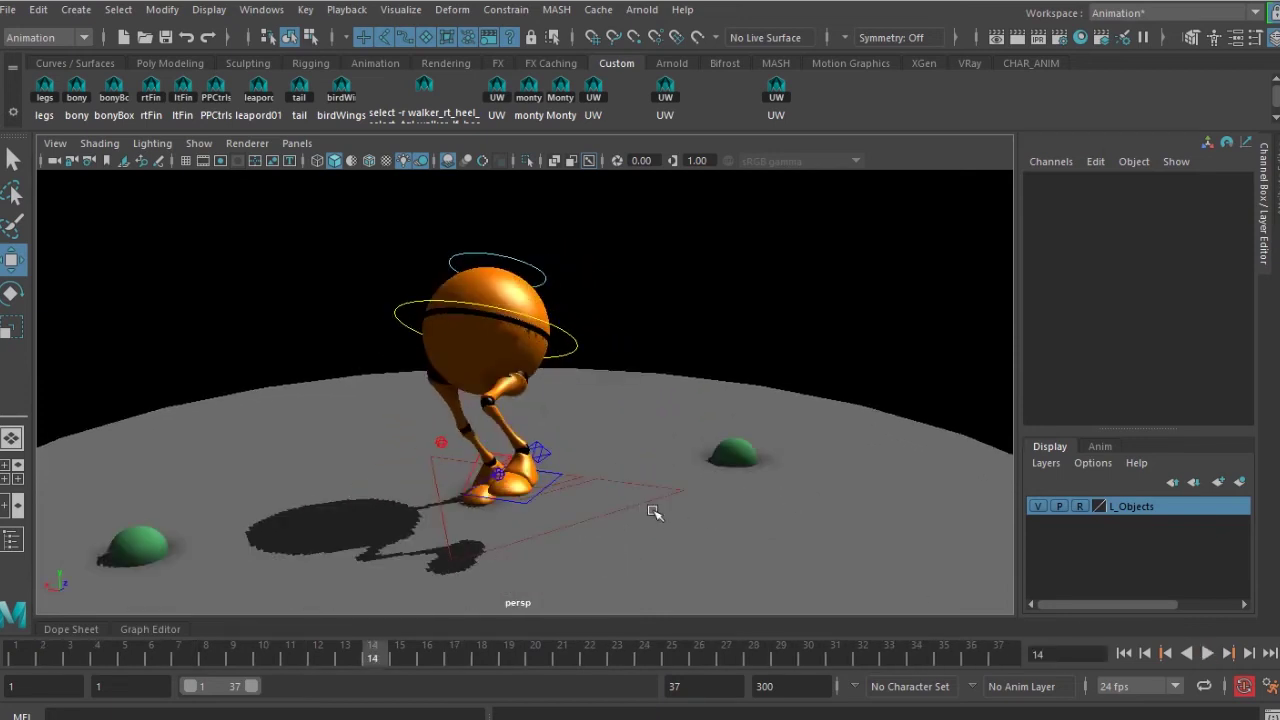
{"action": "left_click", "coordinate": [309, 143]}
{"action": "mouse_move", "coordinate": [362, 157]}
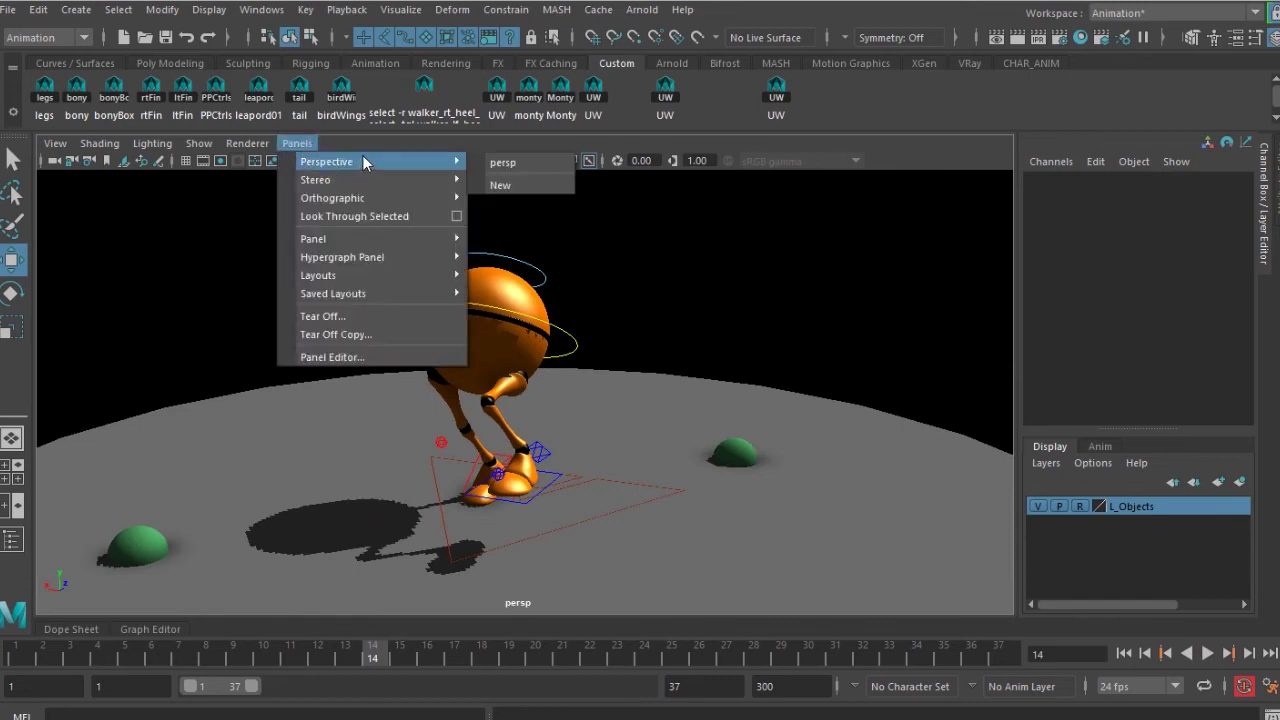
{"action": "left_click", "coordinate": [515, 184]}
{"action": "left_click_drag", "start_coordinate": [730, 370], "coordinate": [385, 332], "text": "alt"}
{"action": "right_click_drag", "start_coordinate": [690, 460], "coordinate": [854, 473], "text": "alt"}
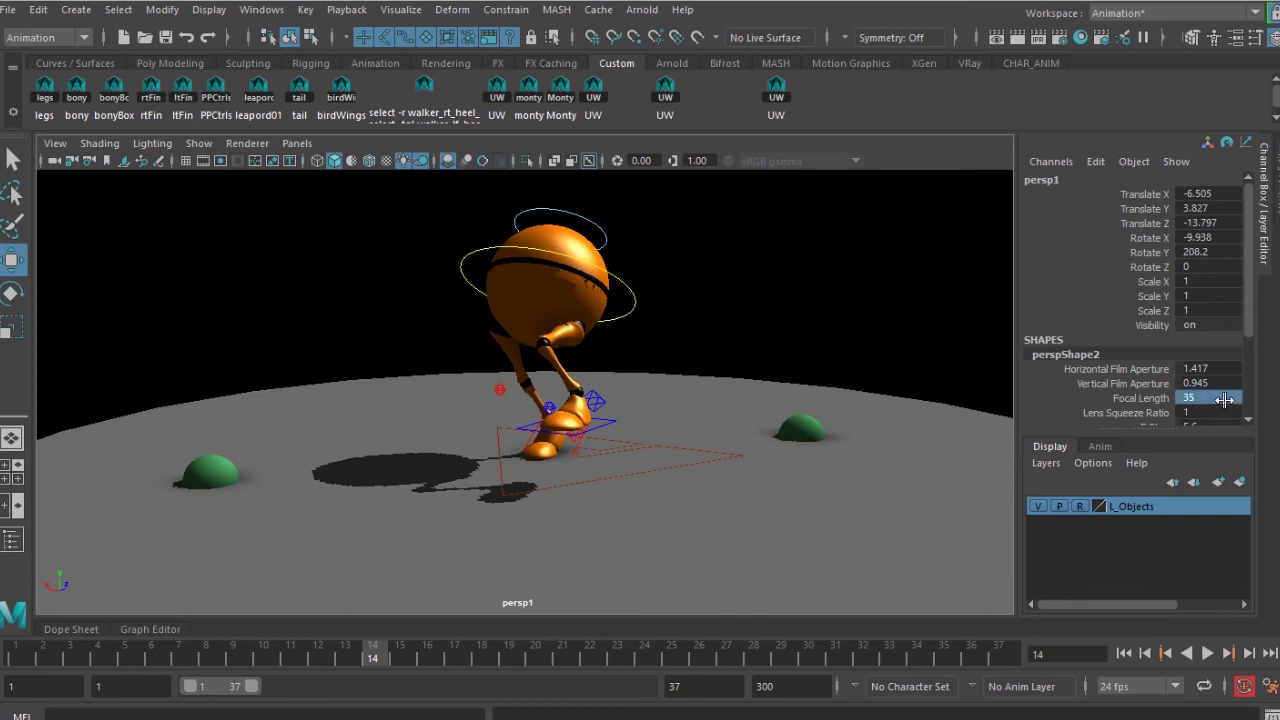
{"action": "key", "text": "Return"}
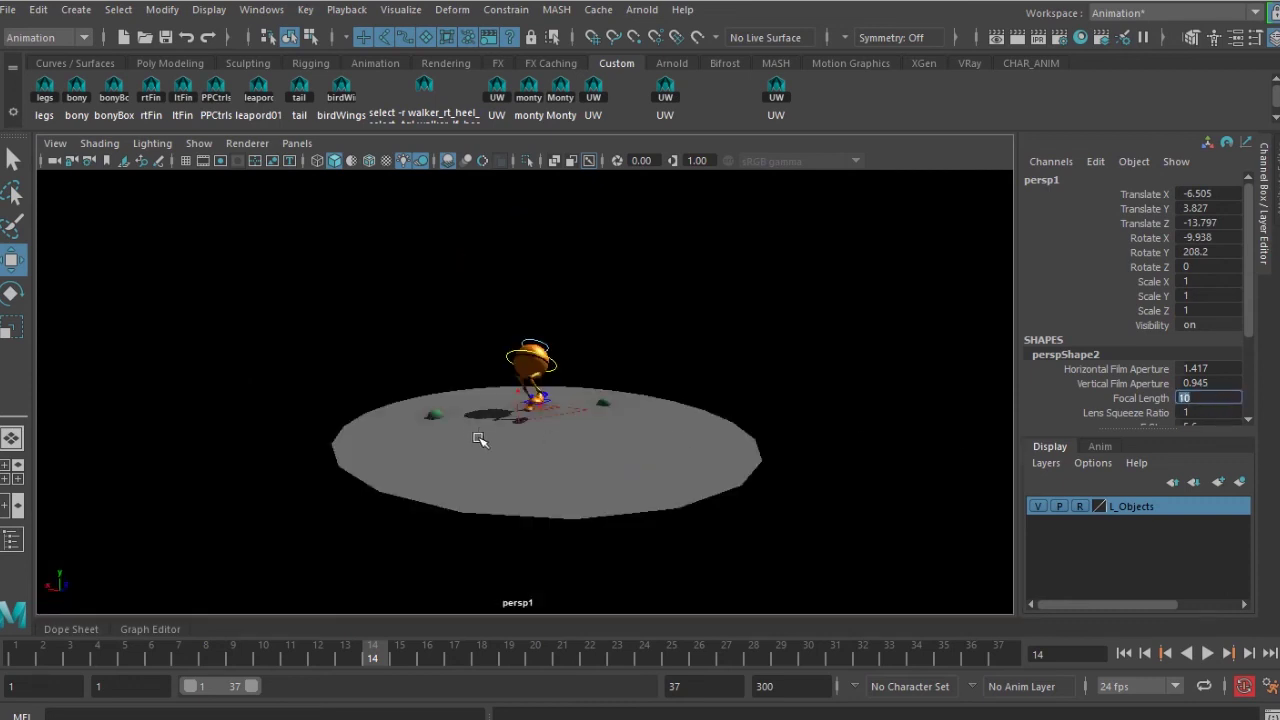
Step: Frame the walker closely from a low angle through the new wide-angle camera and play back the walk
{"action": "right_click_drag", "start_coordinate": [482, 441], "coordinate": [670, 485], "text": "alt"}
{"action": "left_click_drag", "start_coordinate": [634, 486], "coordinate": [558, 450], "text": "alt"}
{"action": "middle_click_drag", "start_coordinate": [614, 443], "coordinate": [640, 482], "text": "alt"}
{"action": "right_click_drag", "start_coordinate": [634, 490], "coordinate": [664, 509], "text": "alt"}
{"action": "left_click_drag", "start_coordinate": [660, 506], "coordinate": [637, 483], "text": "alt"}
{"action": "mouse_move", "coordinate": [635, 476]}
{"action": "middle_mouse_down", "text": "alt"}
{"action": "mouse_move", "coordinate": [650, 434]}
{"action": "mouse_move", "coordinate": [643, 492]}
{"action": "middle_mouse_up", "text": "alt"}
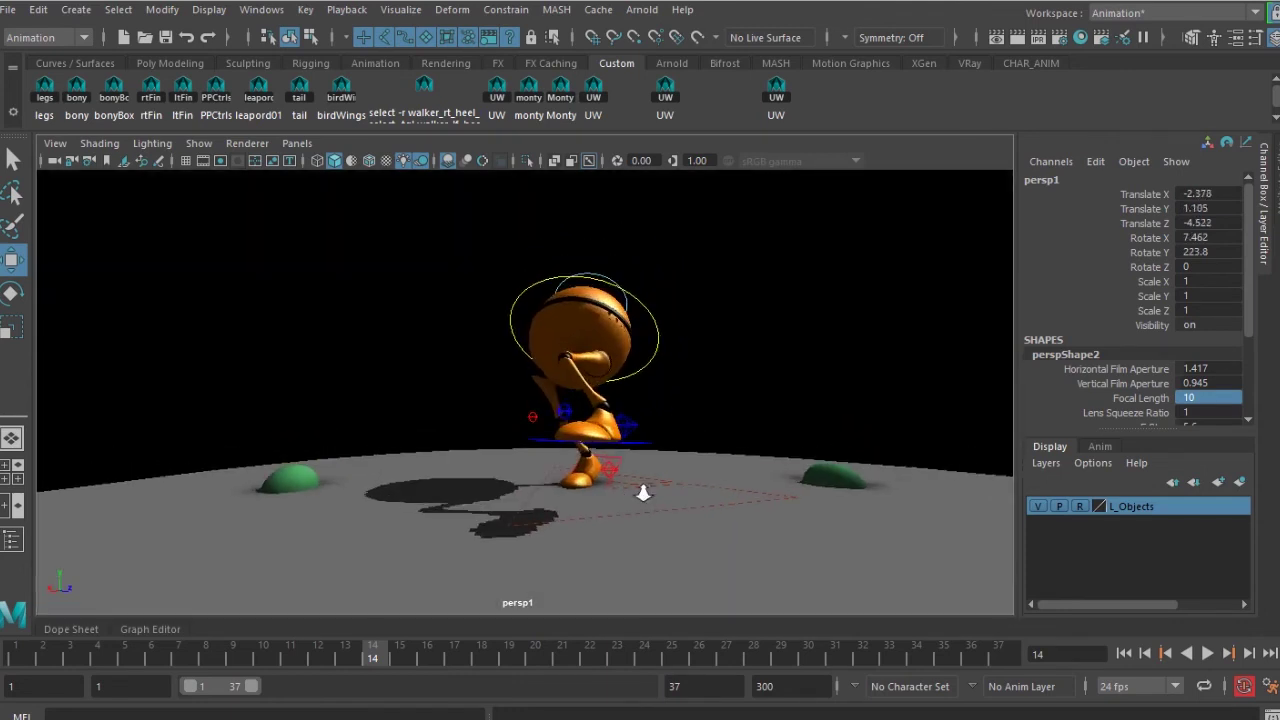
{"action": "right_click_drag", "start_coordinate": [643, 492], "coordinate": [674, 513], "text": "alt"}
{"action": "left_click", "coordinate": [1213, 654]}
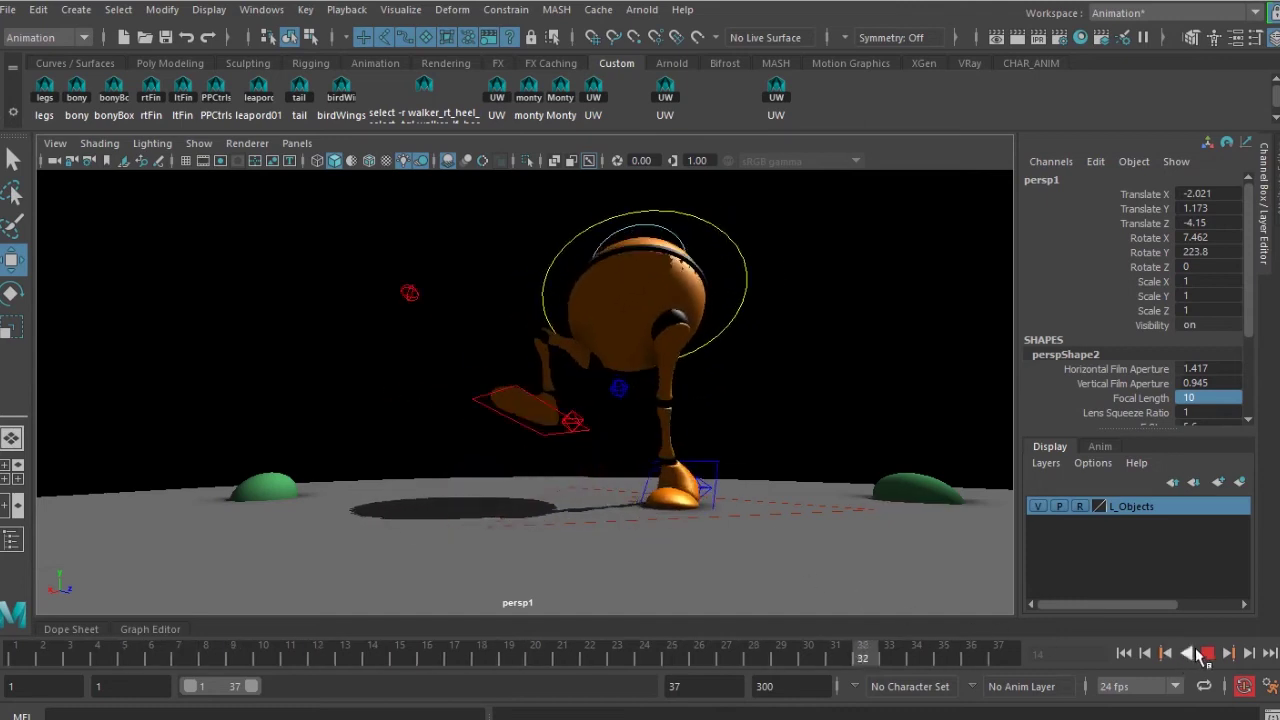
{"action": "left_click", "coordinate": [1207, 655]}
{"action": "left_click", "coordinate": [1146, 655]}
{"action": "key", "text": "alt+v"}
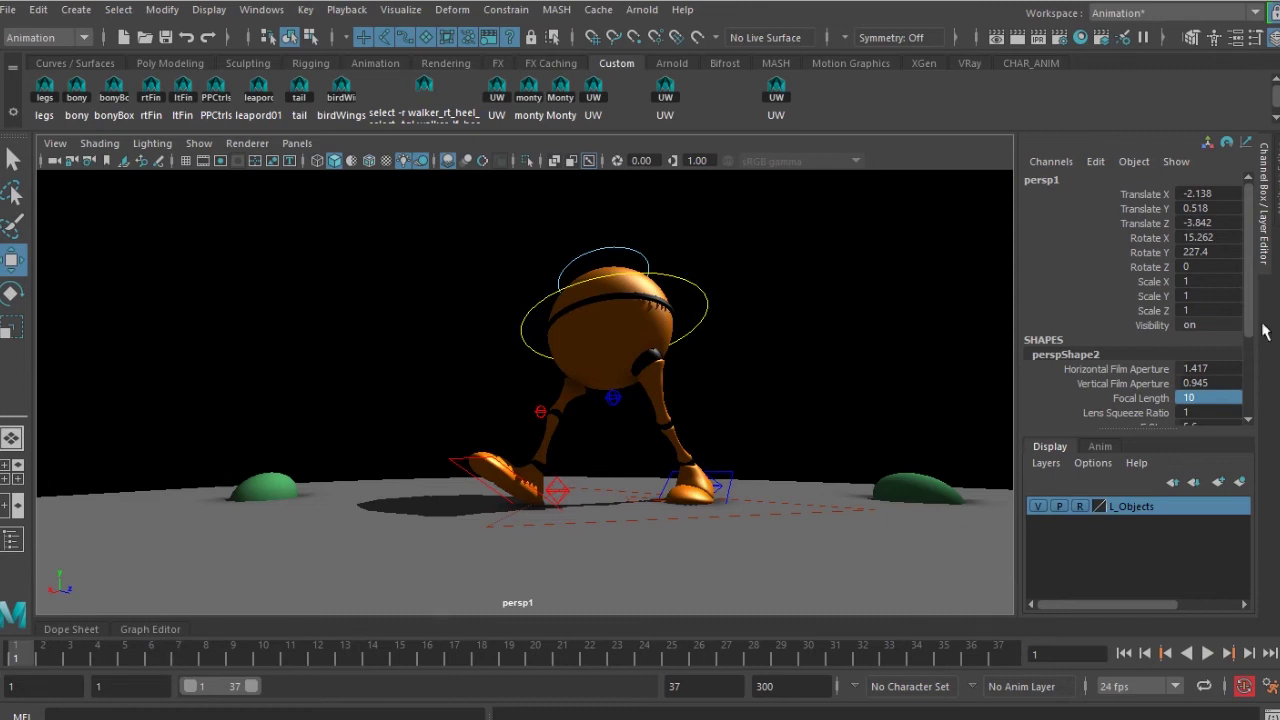
Step: Key all of the new camera's transform and visibility channels at frames 1 and 4
{"action": "left_click_drag", "start_coordinate": [1150, 196], "coordinate": [1162, 332]}
{"action": "right_click", "coordinate": [1149, 298]}
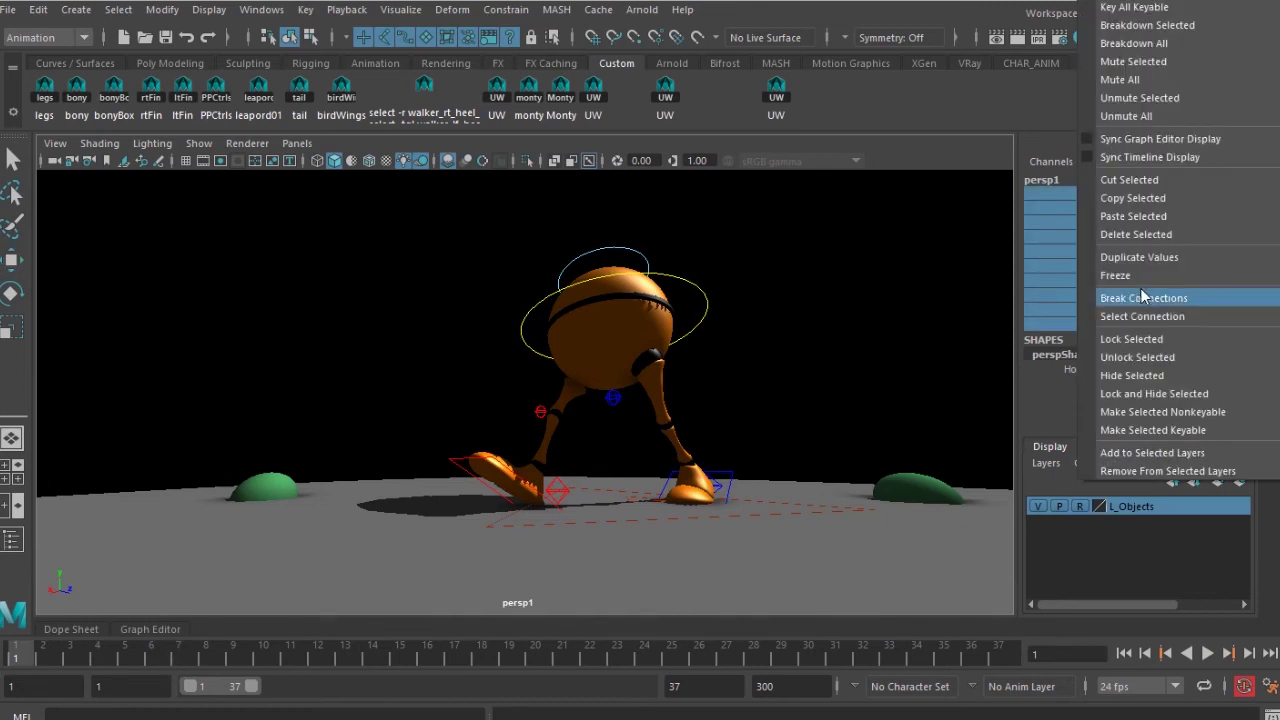
{"action": "left_click", "coordinate": [1158, 2]}
{"action": "left_click_drag", "start_coordinate": [39, 650], "coordinate": [105, 660]}
{"action": "right_click", "coordinate": [1129, 248]}
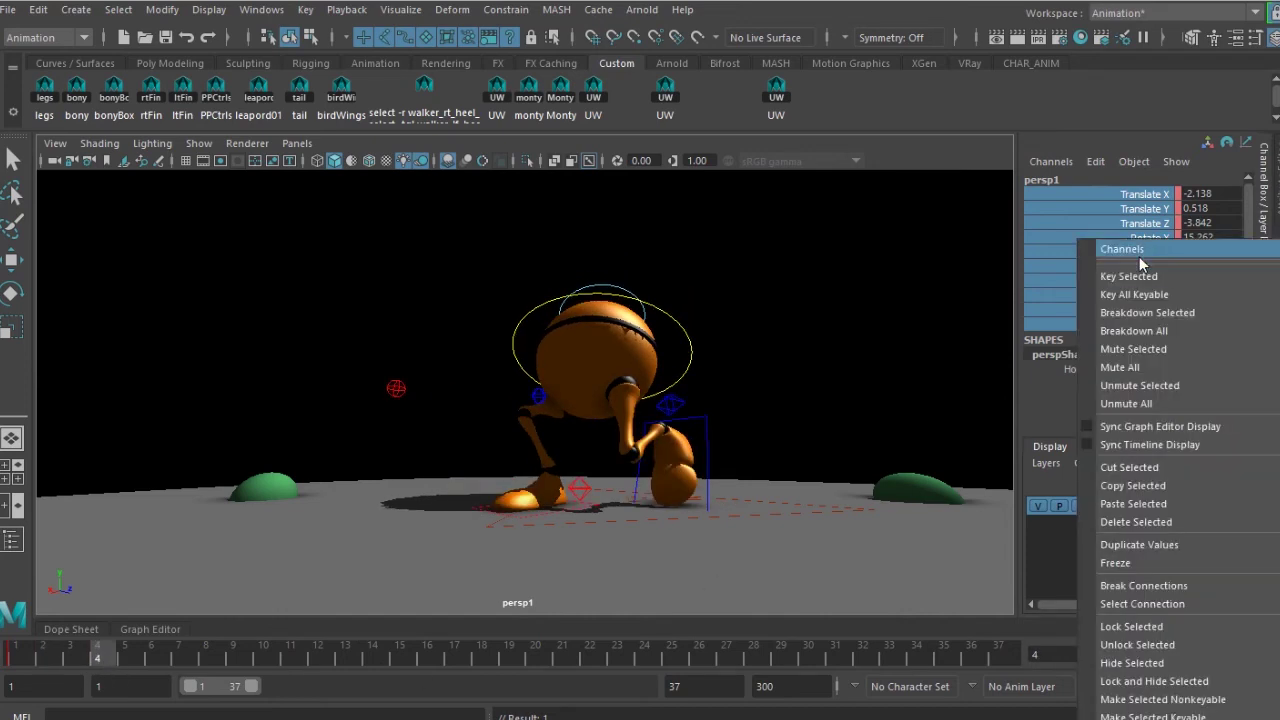
{"action": "left_click", "coordinate": [1144, 277]}
{"action": "left_click", "coordinate": [6, 660]}
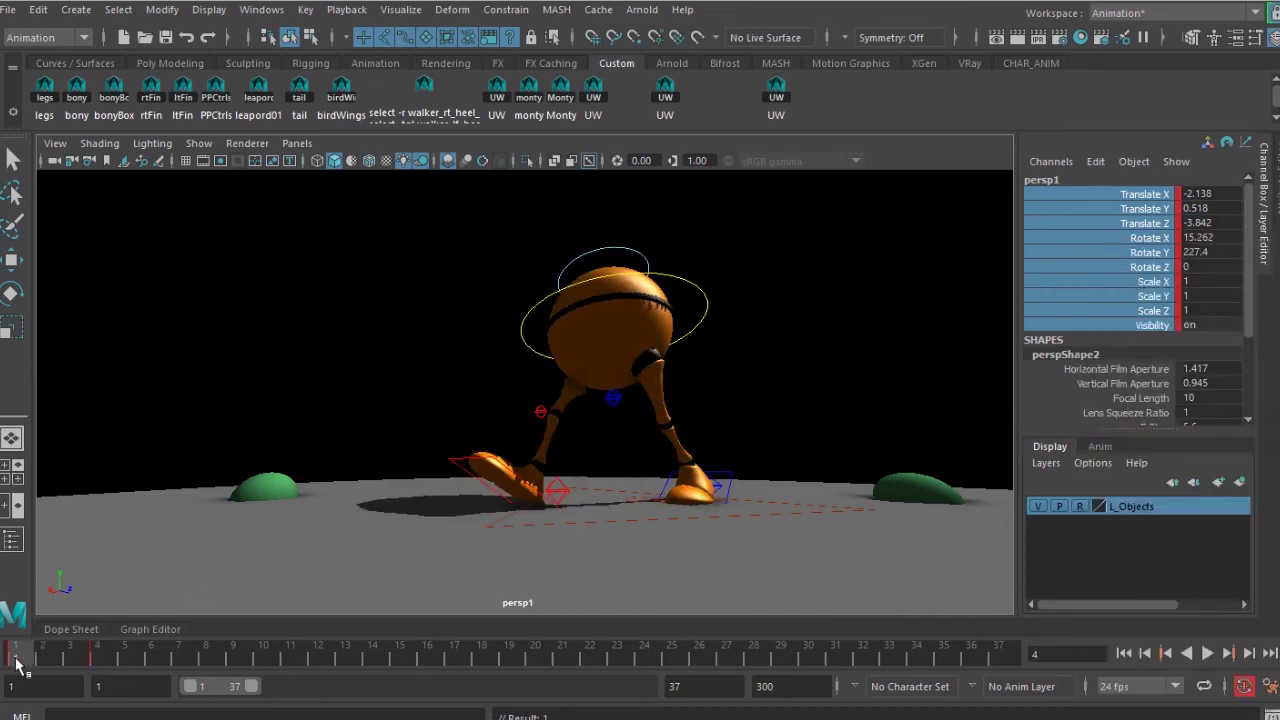
Step: Shake the camera by panning it to Translate Y 0.772 at frame 2 and Translate Y 0.311 at frame 3
{"action": "left_click_drag", "start_coordinate": [16, 662], "coordinate": [110, 664]}
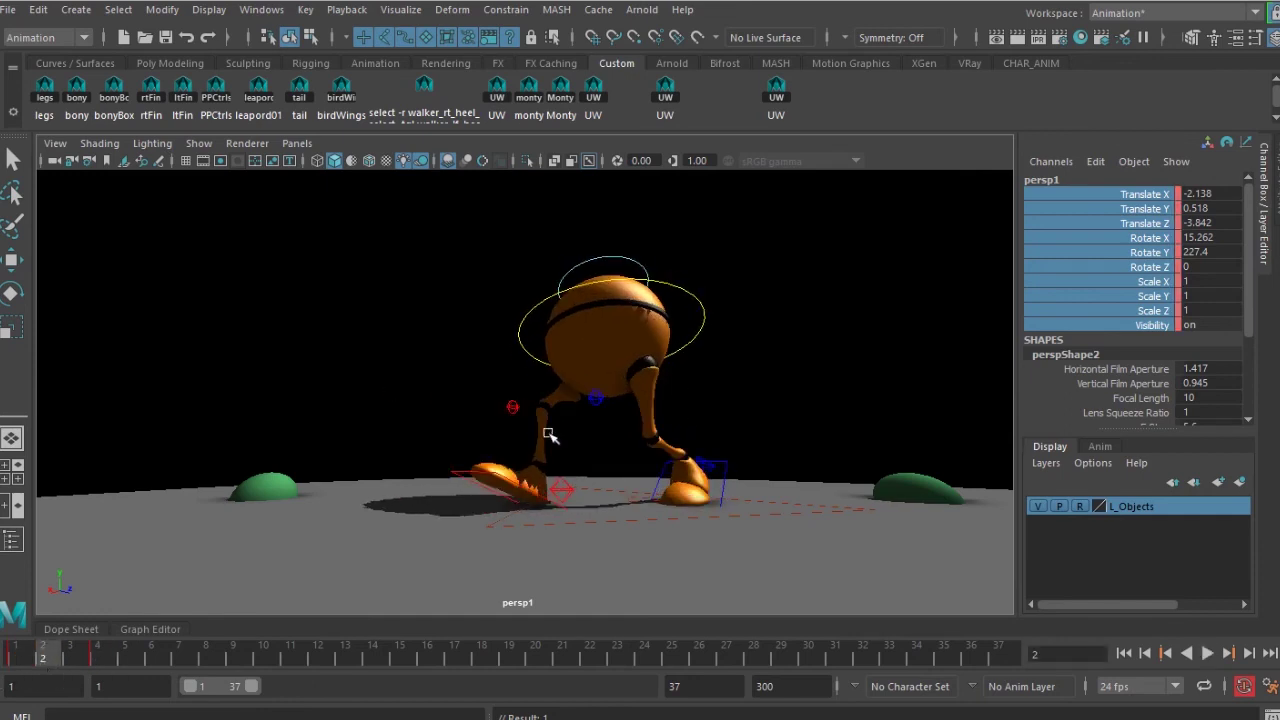
{"action": "middle_click_drag", "start_coordinate": [548, 433], "coordinate": [543, 444], "text": "alt"}
{"action": "left_click", "coordinate": [68, 655]}
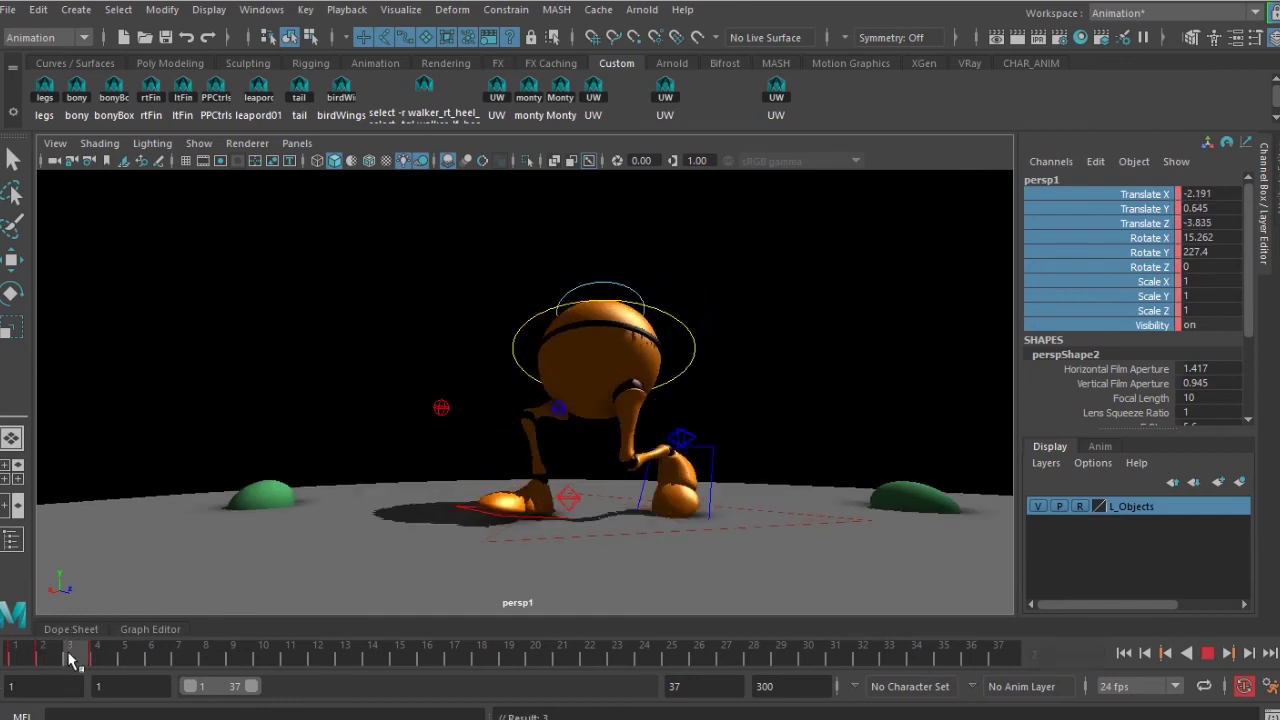
{"action": "middle_click_drag", "start_coordinate": [668, 426], "coordinate": [670, 407], "text": "alt"}
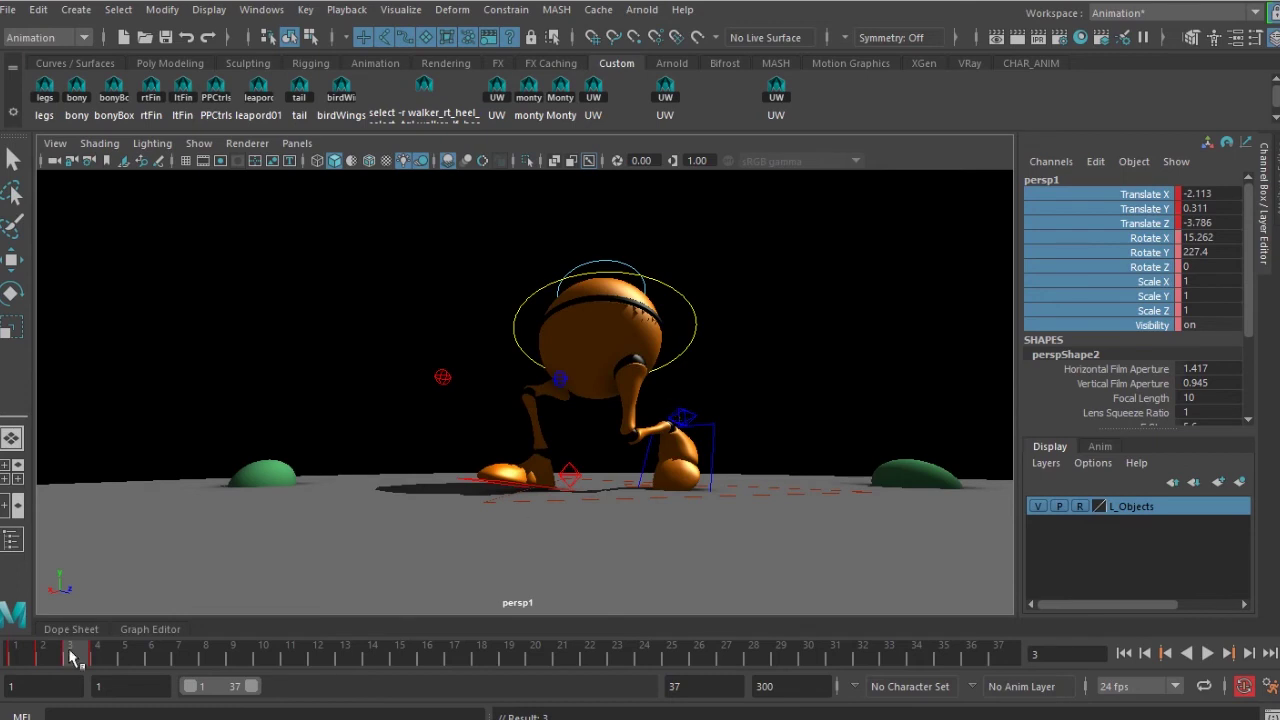
Step: Play back the walk from frame 1 to review the camera shake on the first footfall
{"action": "left_click", "coordinate": [16, 656]}
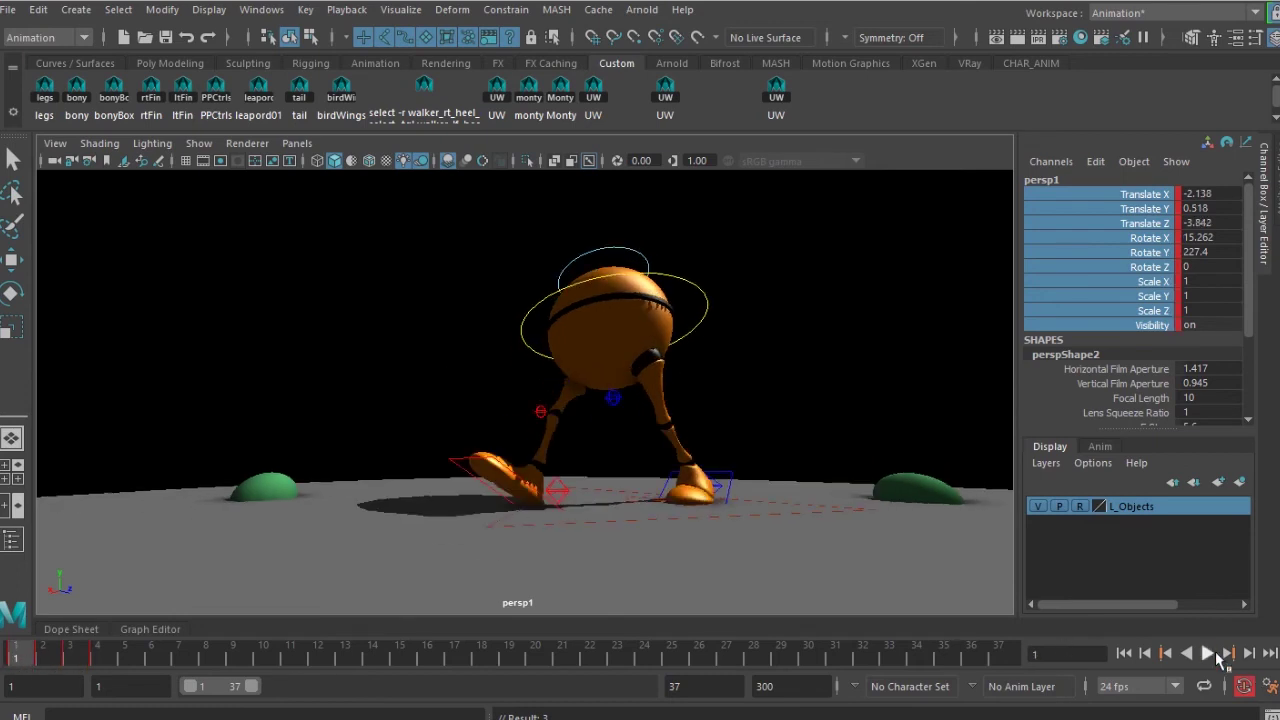
{"action": "left_click", "coordinate": [1209, 652]}
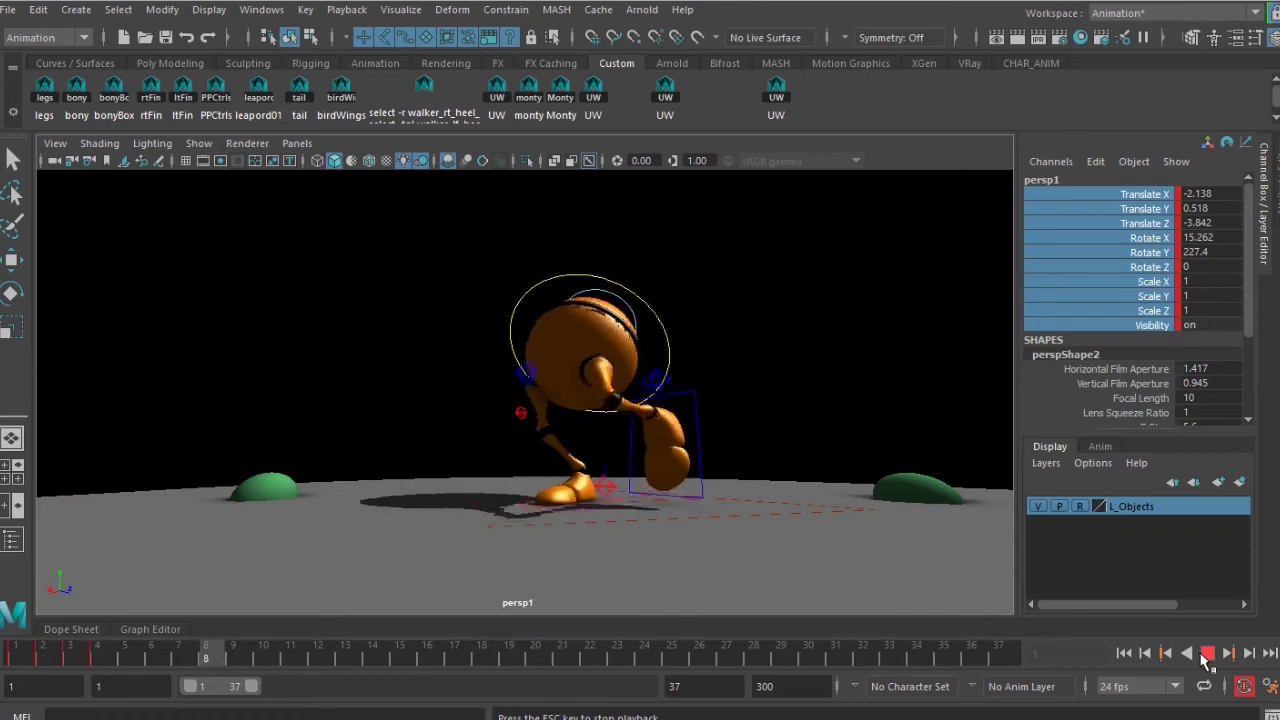
{"action": "left_click", "coordinate": [1205, 658]}
Step: Add a second camera shake from frame 19, panning the camera at frame 20 and to Translate X -2.166, Y 0.351, Z -3.744 at frame 21
{"action": "left_click_drag", "start_coordinate": [490, 648], "coordinate": [505, 649]}
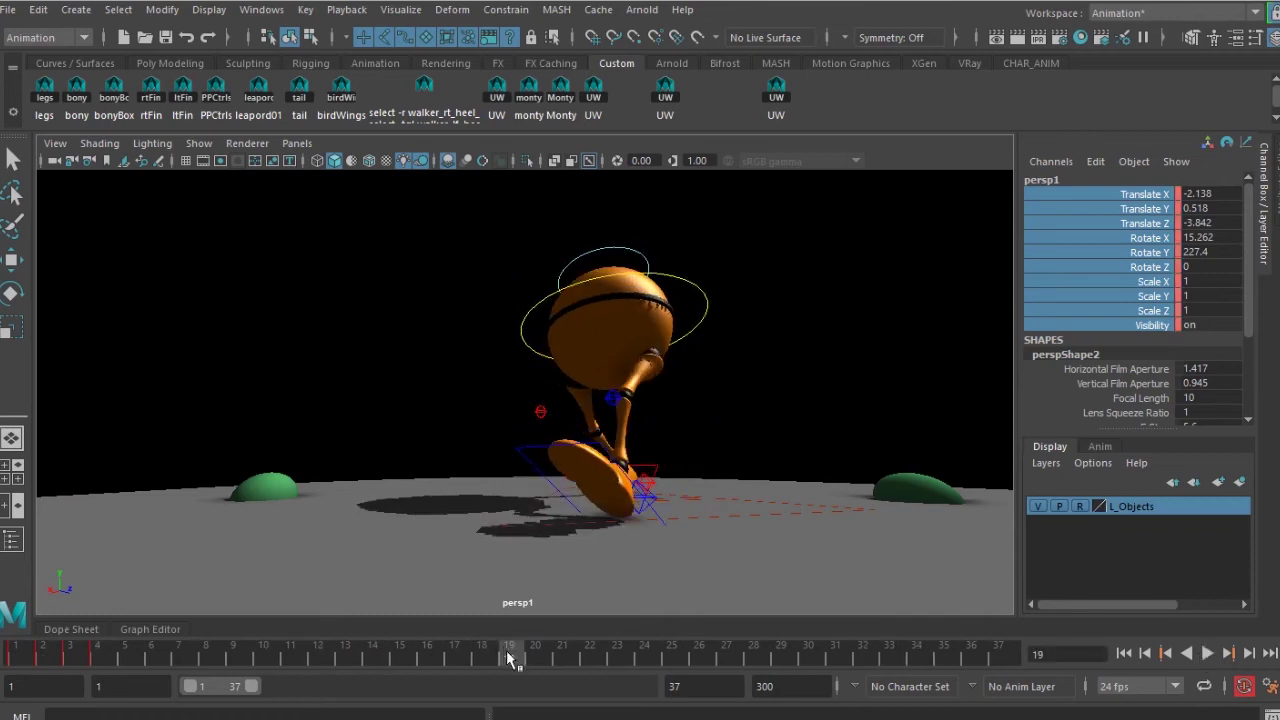
{"action": "mouse_move", "coordinate": [507, 657]}
{"action": "left_mouse_down"}
{"action": "mouse_move", "coordinate": [594, 657]}
{"action": "mouse_move", "coordinate": [511, 671]}
{"action": "mouse_move", "coordinate": [586, 672]}
{"action": "mouse_move", "coordinate": [537, 676]}
{"action": "left_mouse_up"}
{"action": "middle_click_drag", "start_coordinate": [592, 478], "coordinate": [628, 486], "text": "alt"}
{"action": "left_click", "coordinate": [561, 660]}
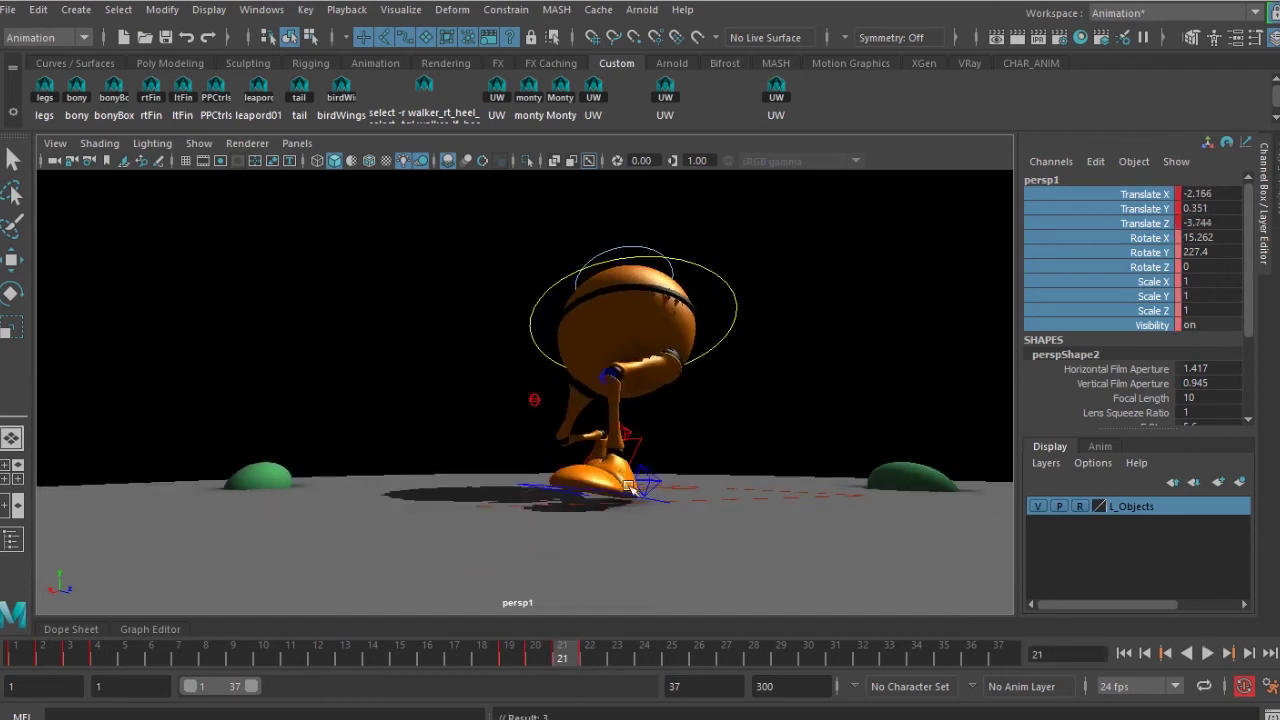
Step: Play back the whole cycle to review the camera shakes on both footfalls
{"action": "left_click", "coordinate": [1168, 653]}
{"action": "left_click", "coordinate": [1210, 653]}
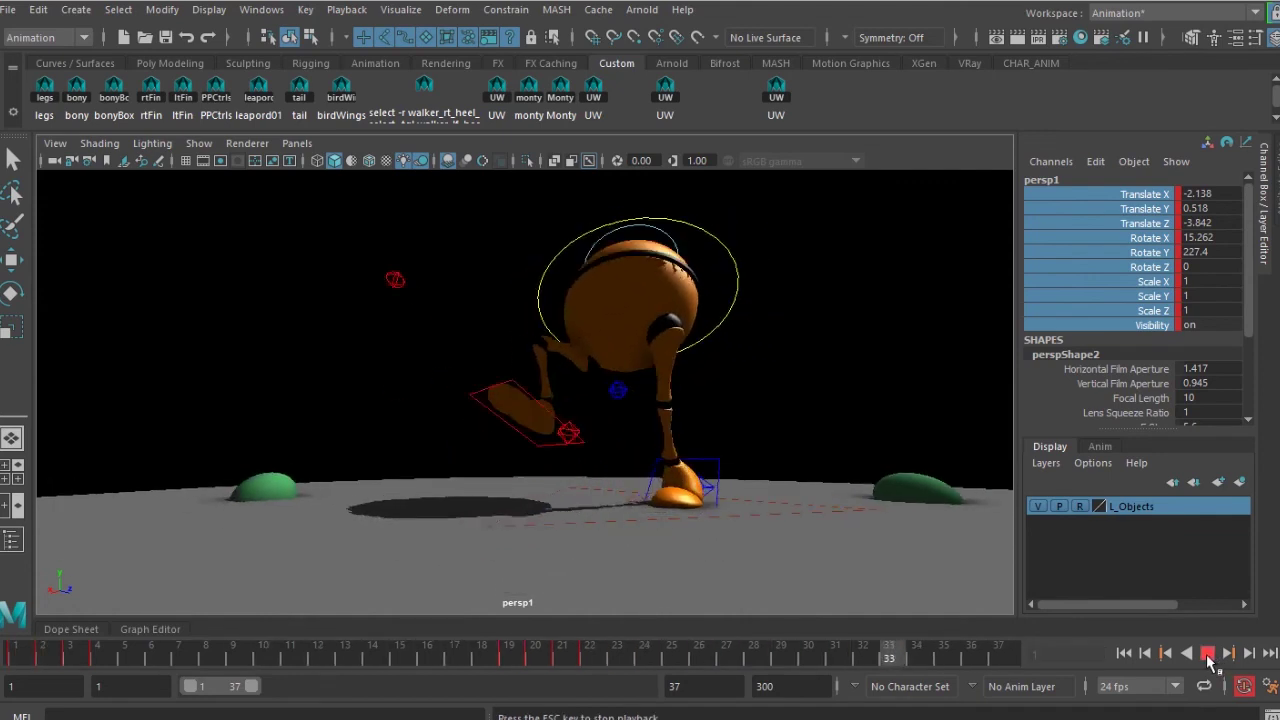
{"action": "left_click", "coordinate": [1208, 658]}
Step: Hide the NURBS curves in the viewport and playblast the walk to the GiantWalk01 movie in qt format
{"action": "left_click", "coordinate": [198, 143]}
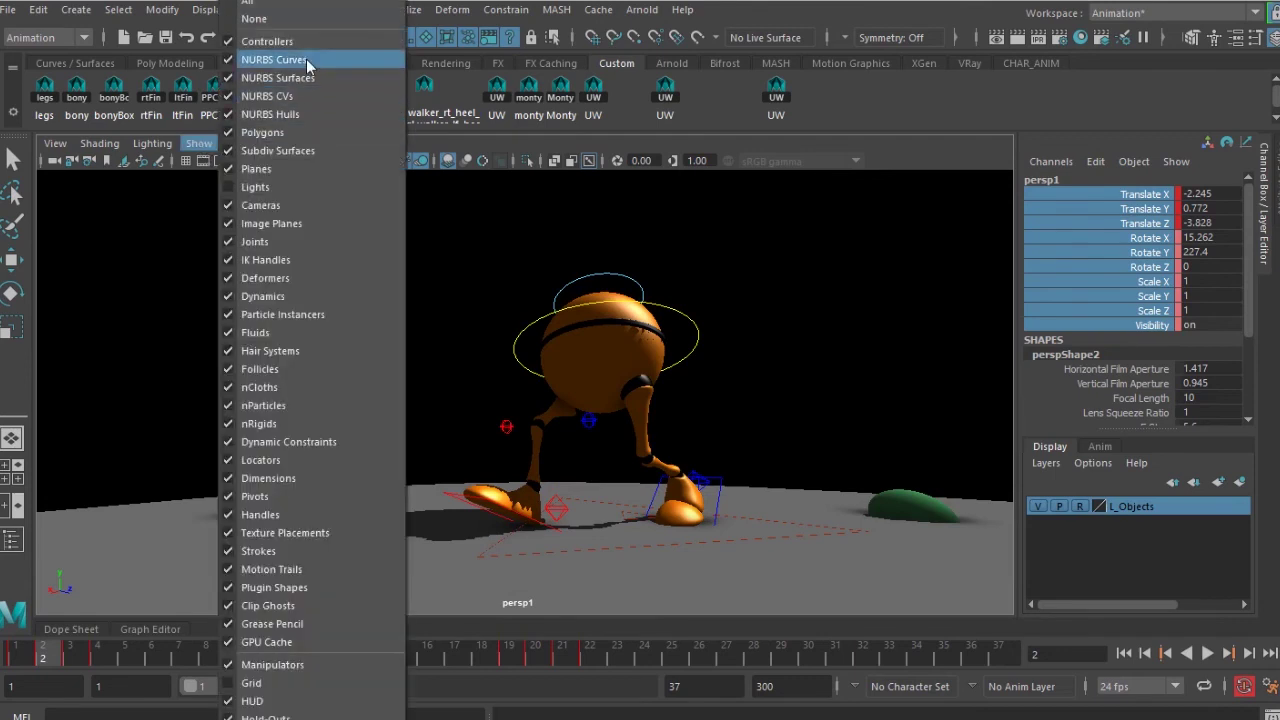
{"action": "left_click", "coordinate": [271, 54]}
{"action": "right_click", "coordinate": [697, 665]}
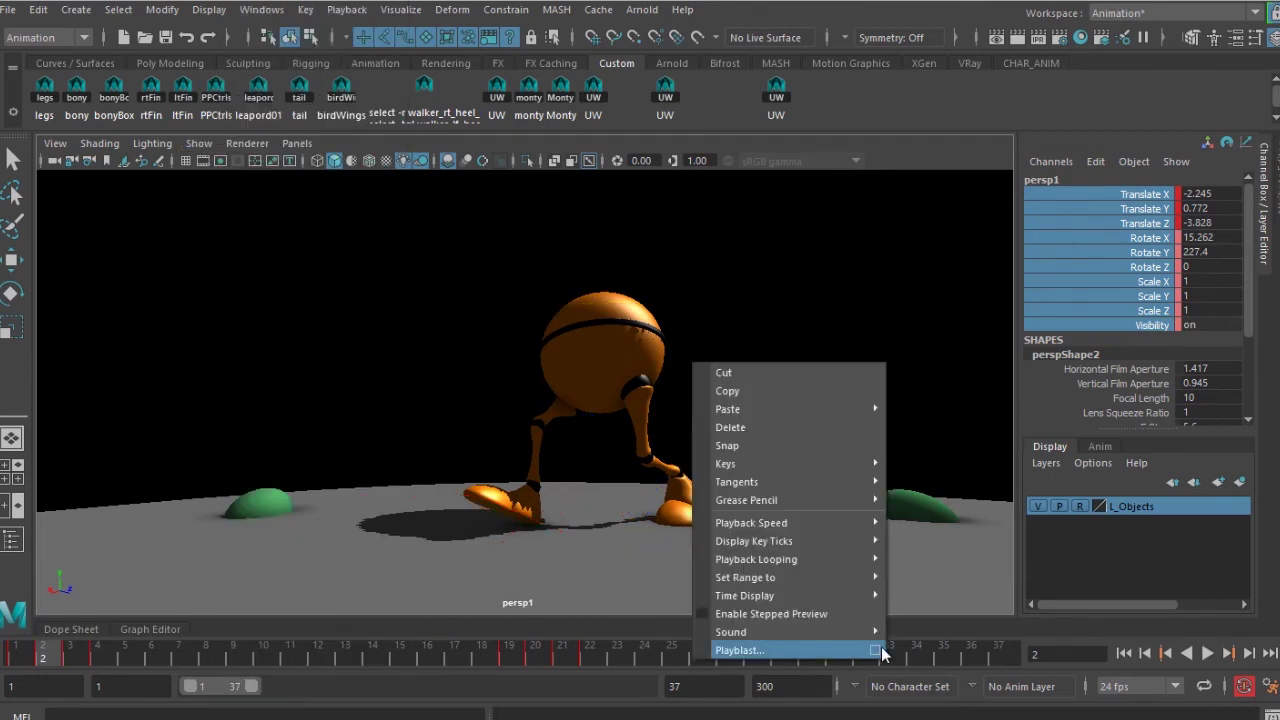
{"action": "left_click", "coordinate": [880, 649]}
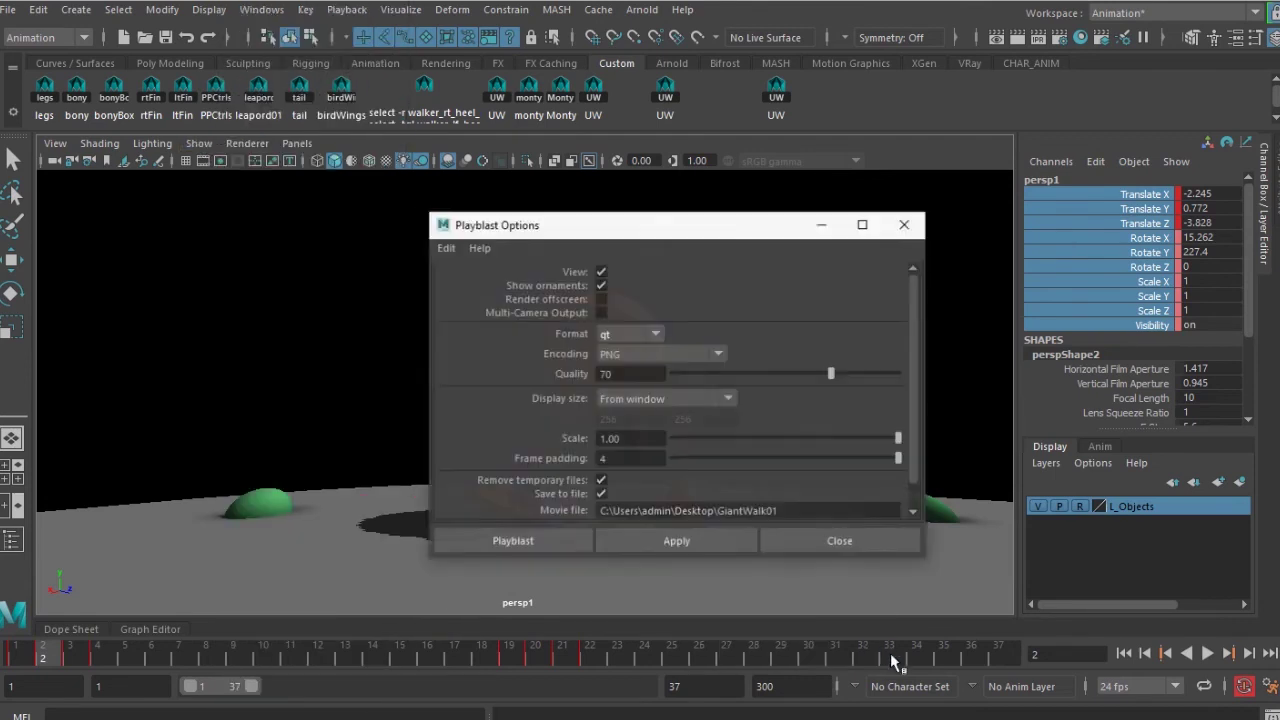
{"action": "left_click", "coordinate": [530, 548]}
{"action": "left_click", "coordinate": [596, 357]}
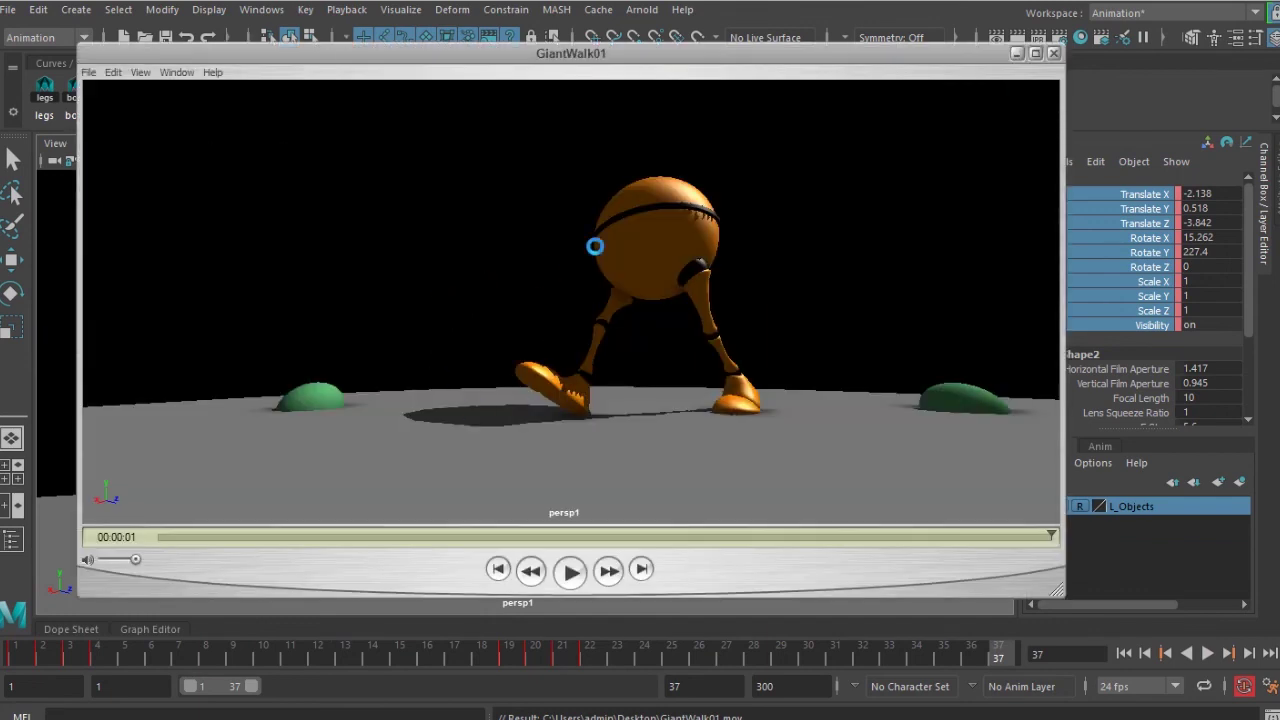
Step: Play the GiantWalk01 movie to review the finished walk
{"action": "left_click", "coordinate": [591, 583]}
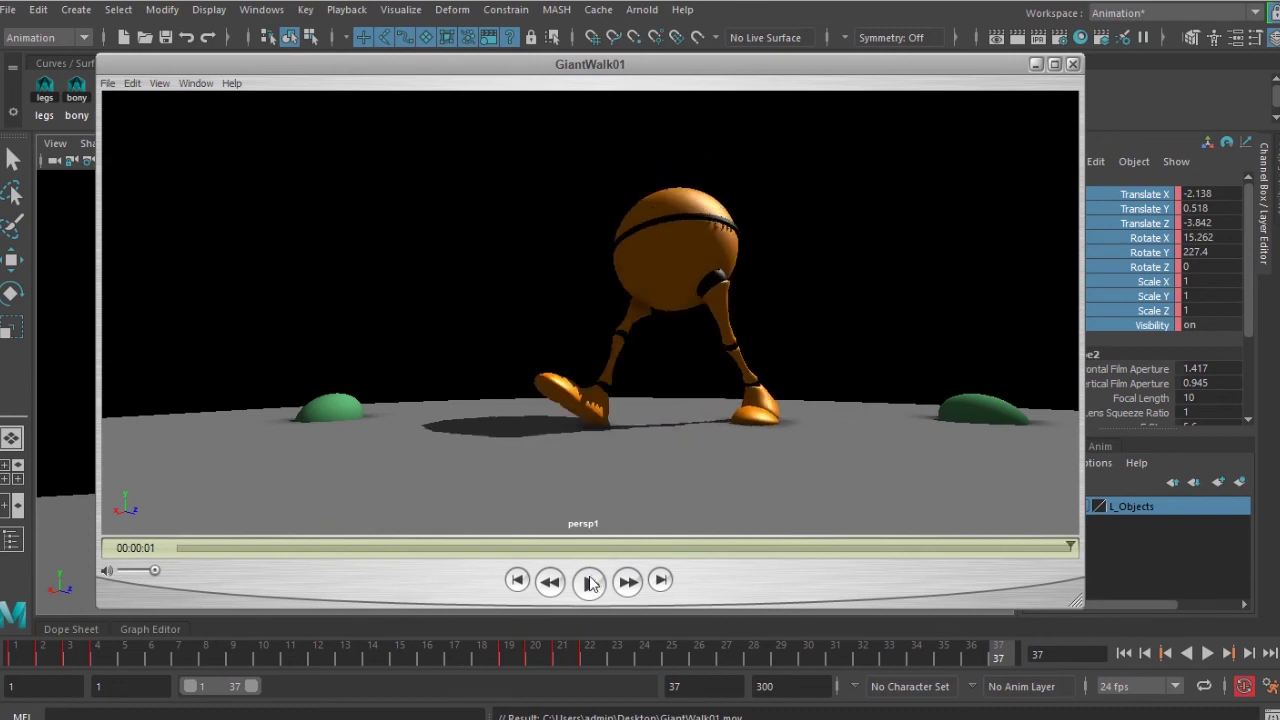
{"action": "left_click", "coordinate": [198, 84]}
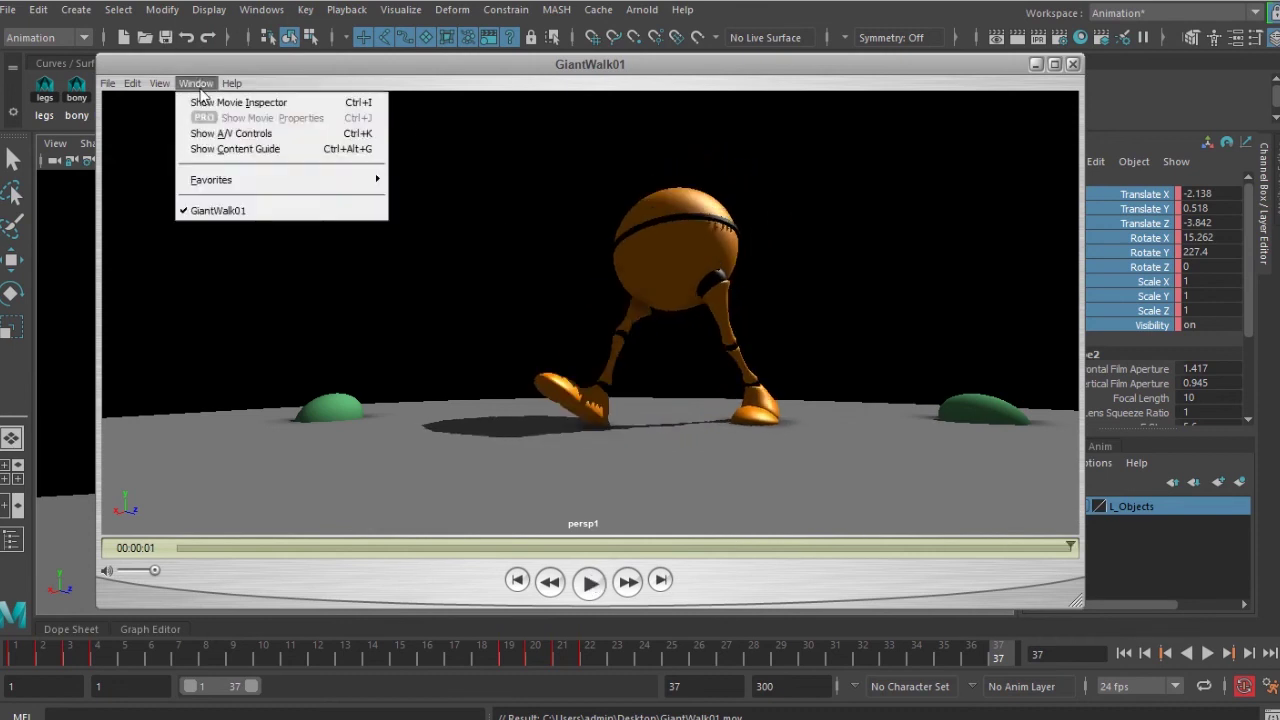
{"action": "left_click", "coordinate": [222, 292]}
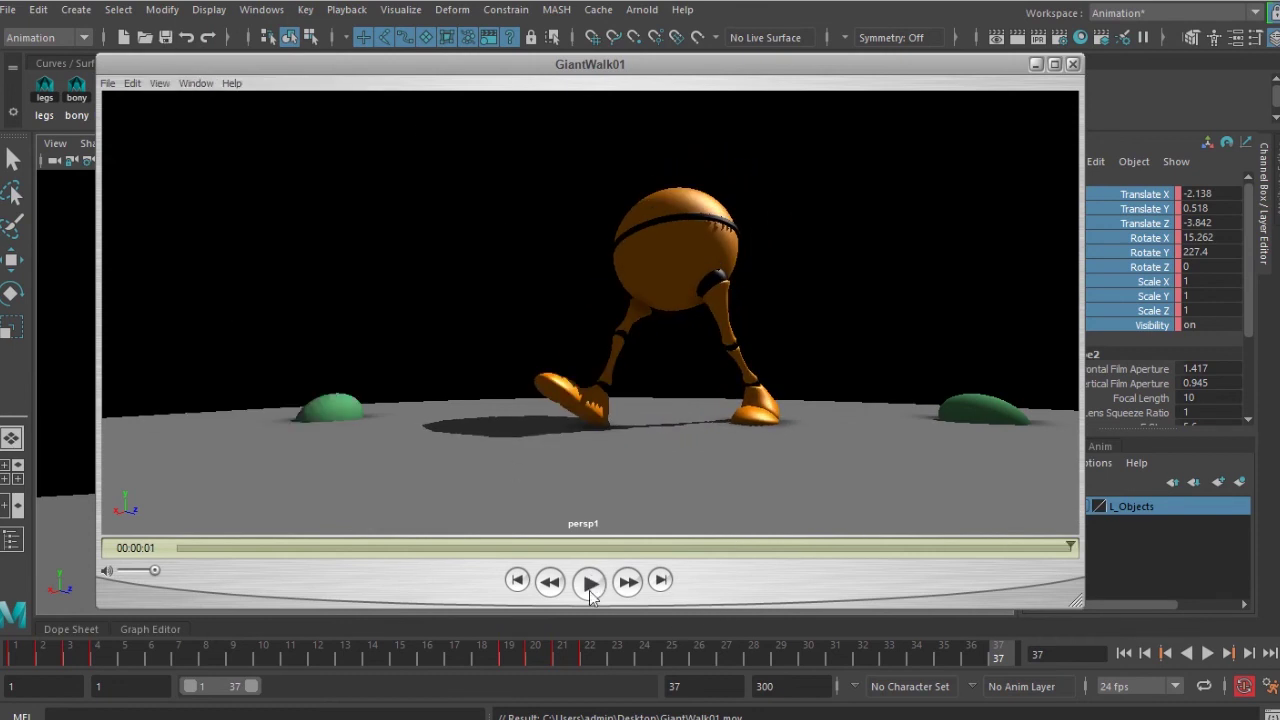
{"action": "left_click", "coordinate": [589, 584]}
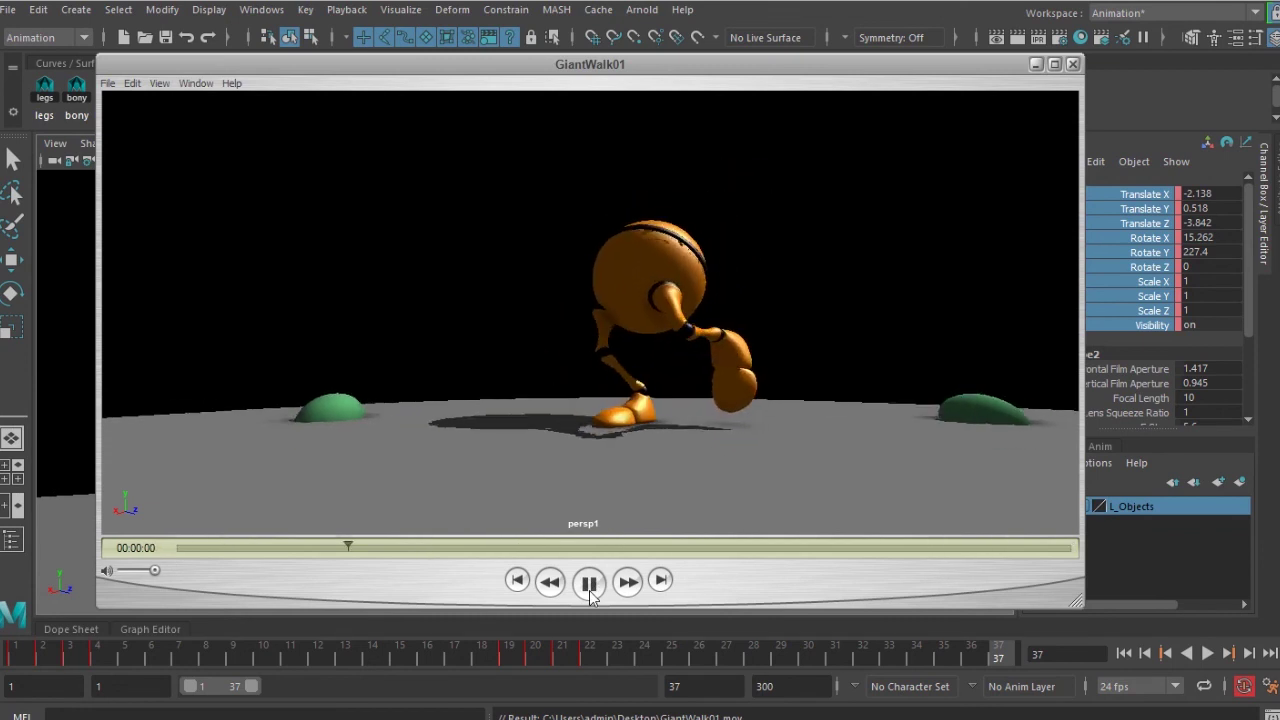